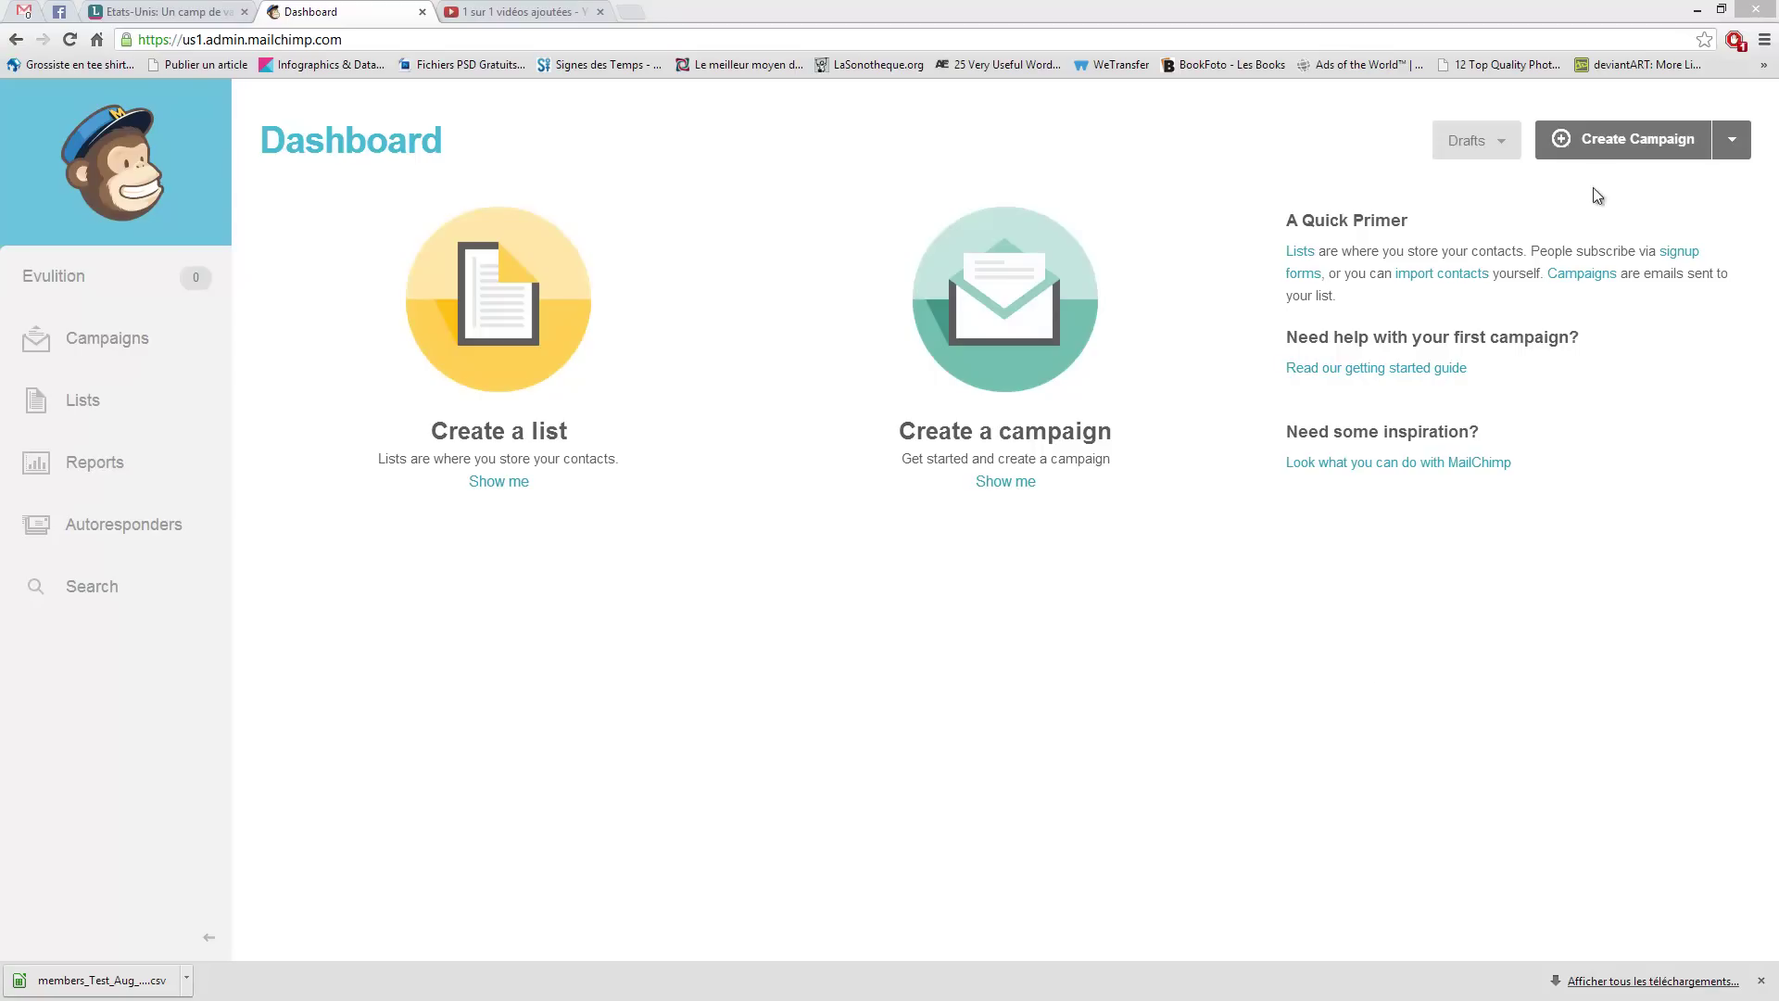
# - Create a new campaign from the Dashboard to reach the Recipients step
pyautogui.click(1605, 148)
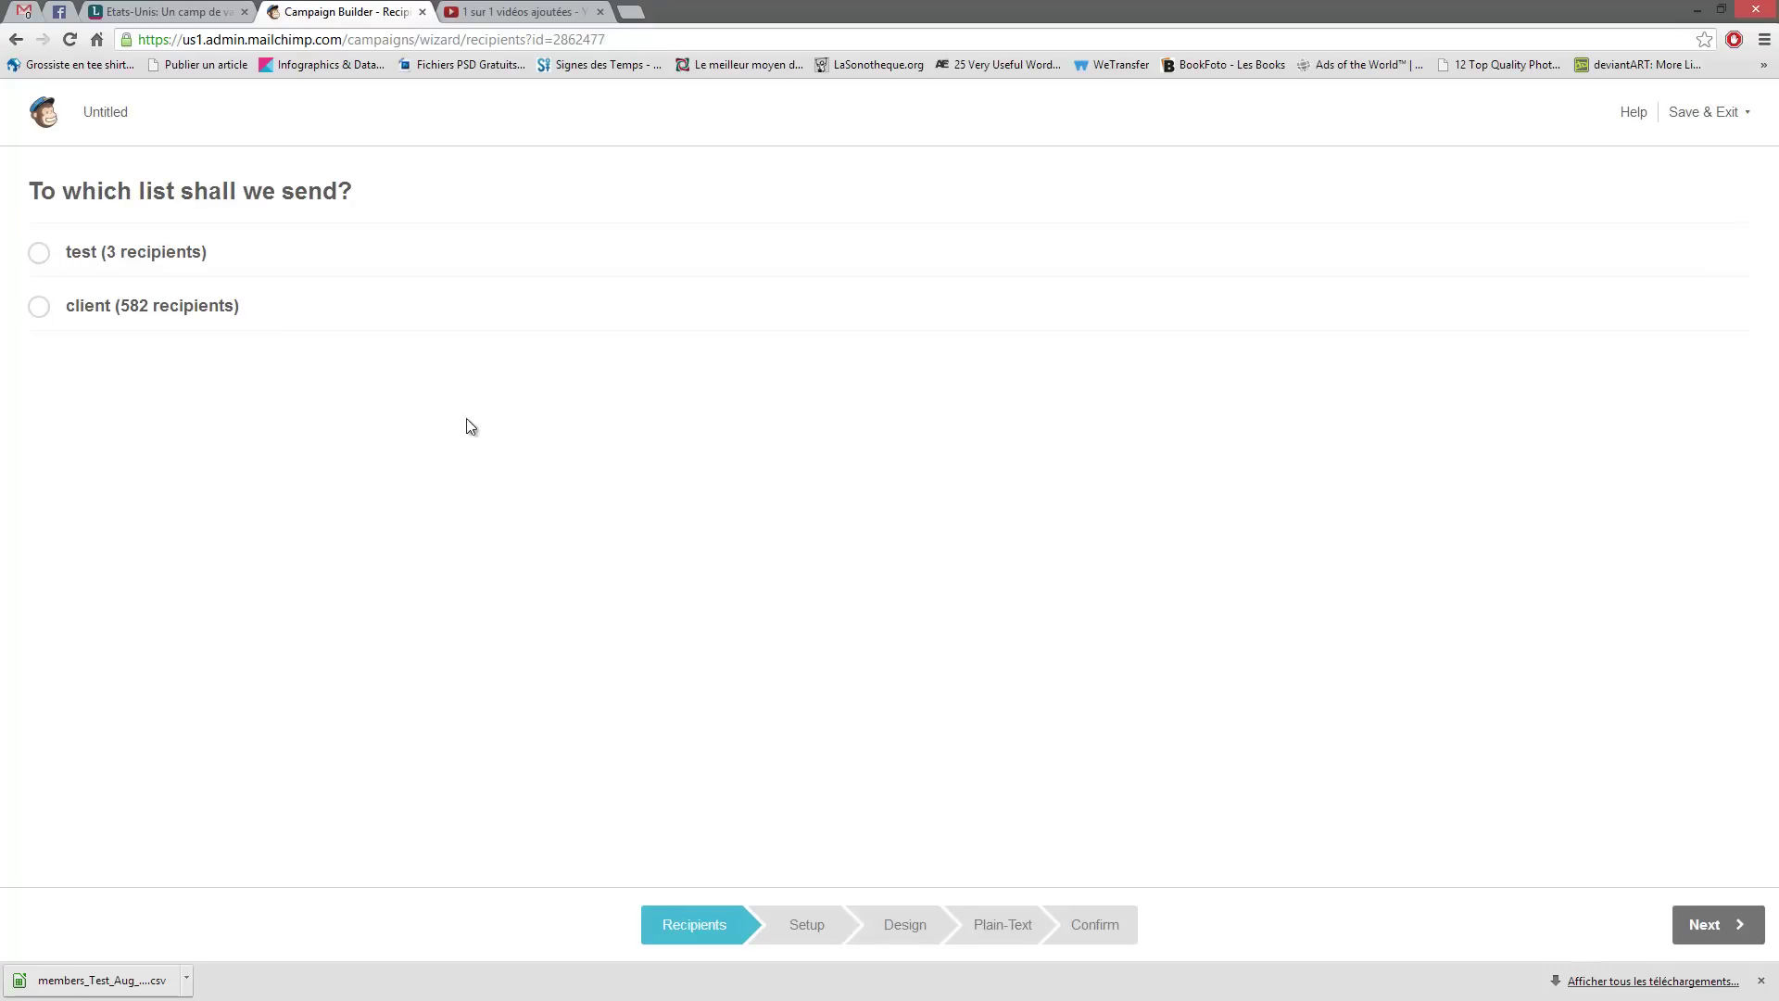
# - Choose the test list and segment it to subscribers whose First Name starts with 'c'
pyautogui.click(41, 252)
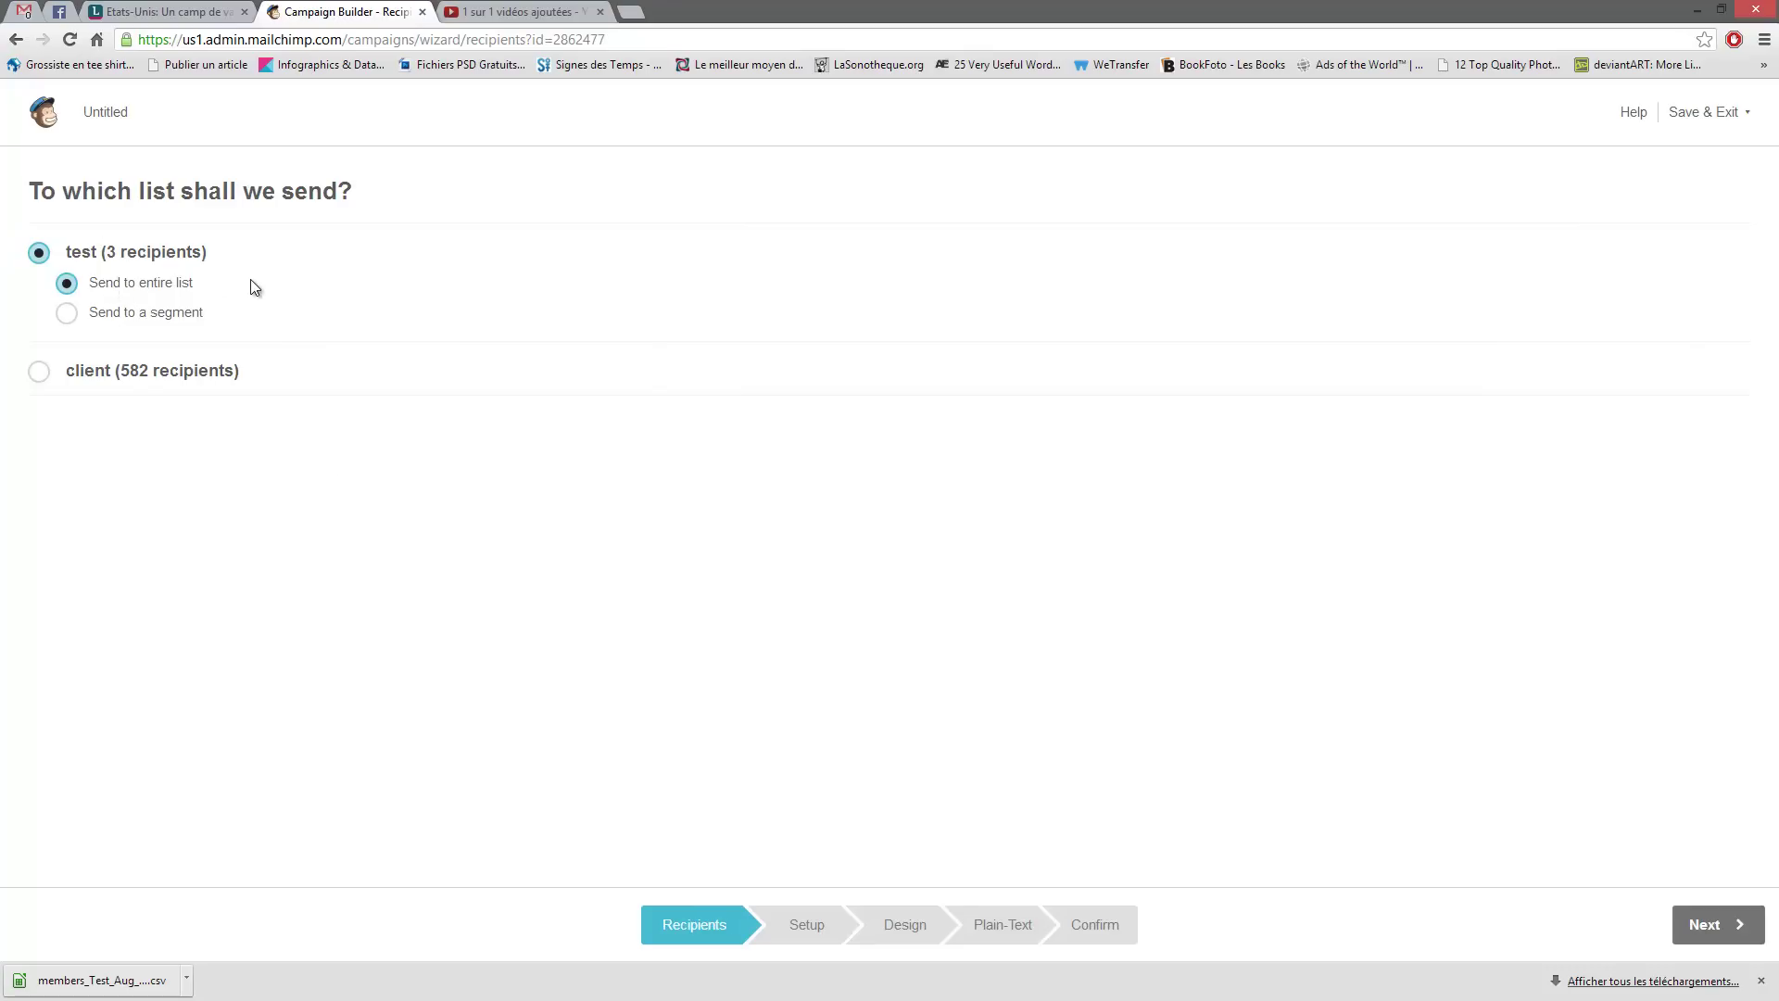
pyautogui.click(110, 313)
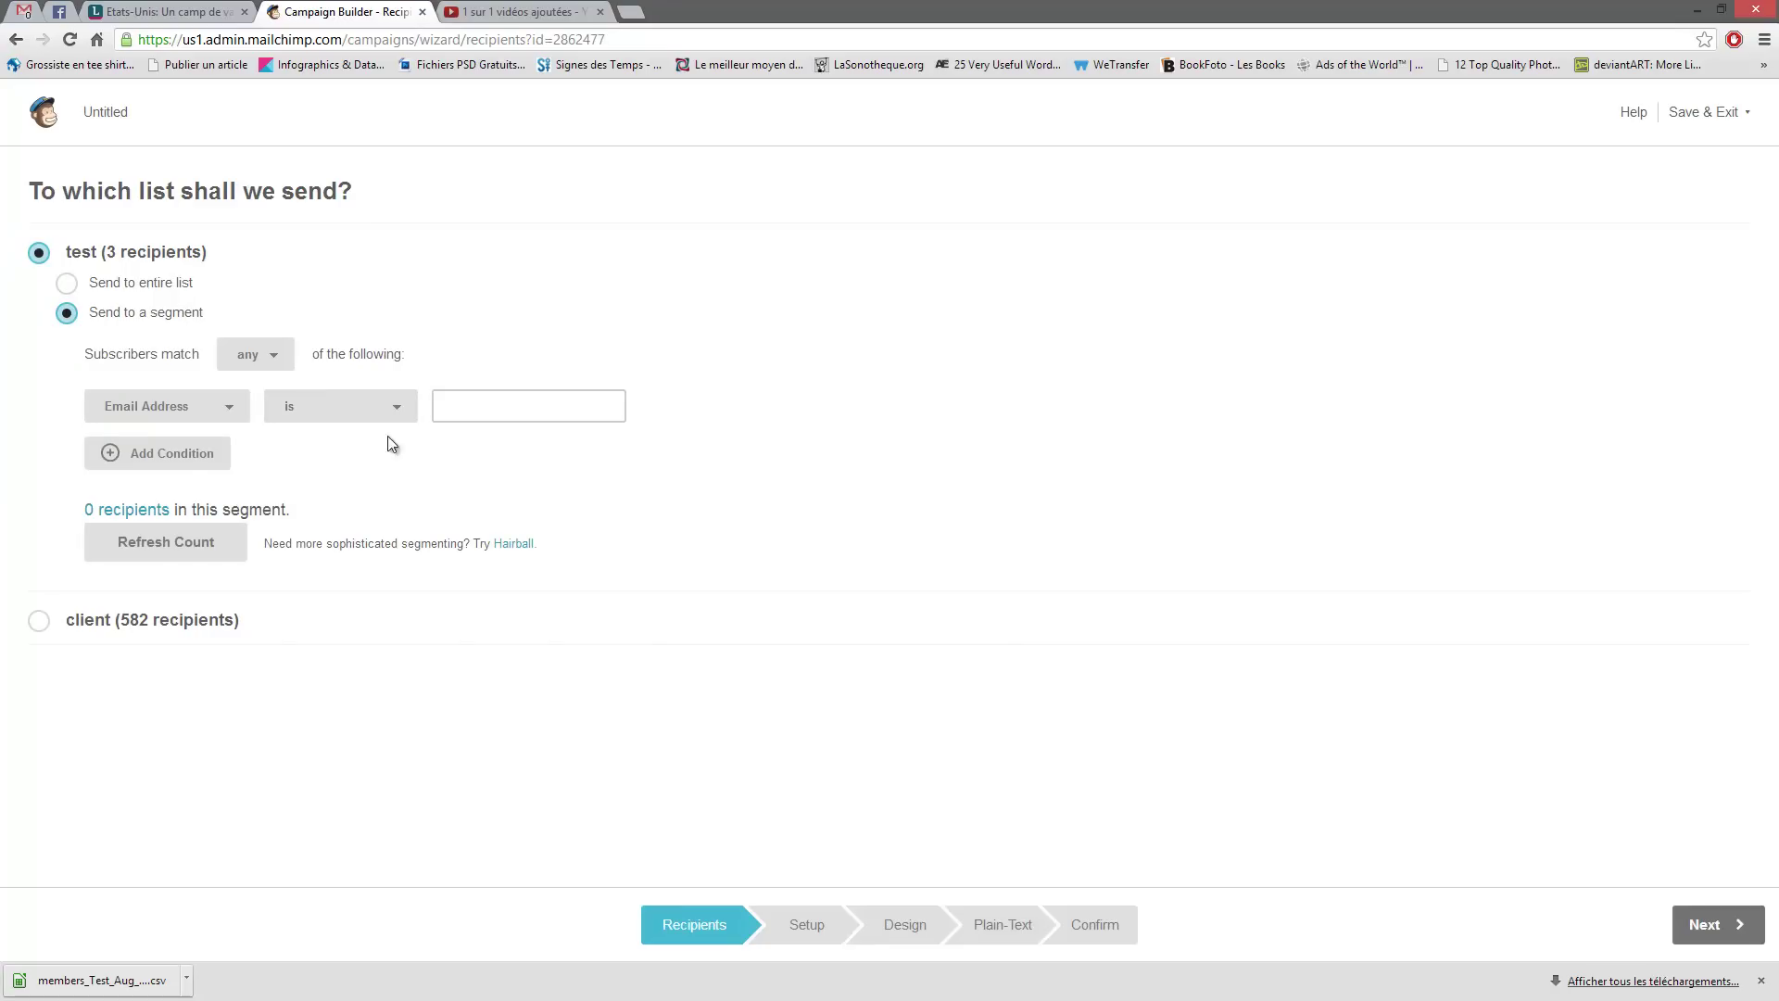
pyautogui.click(231, 409)
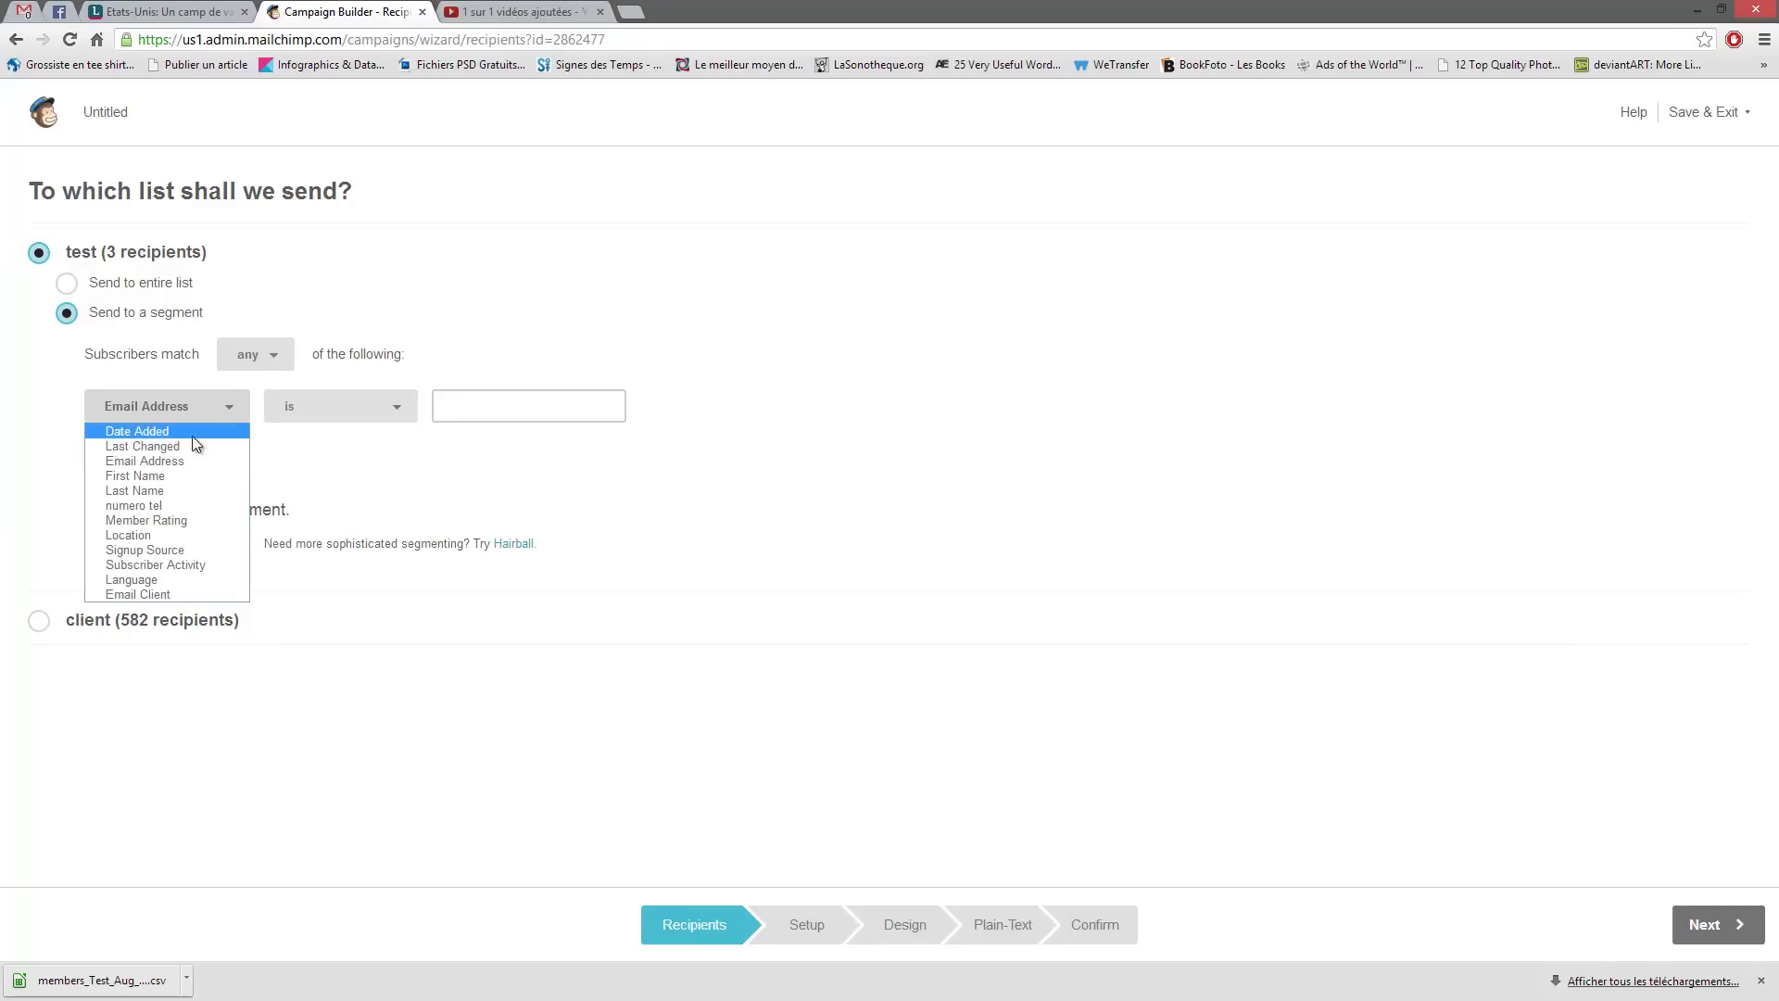
pyautogui.click(187, 475)
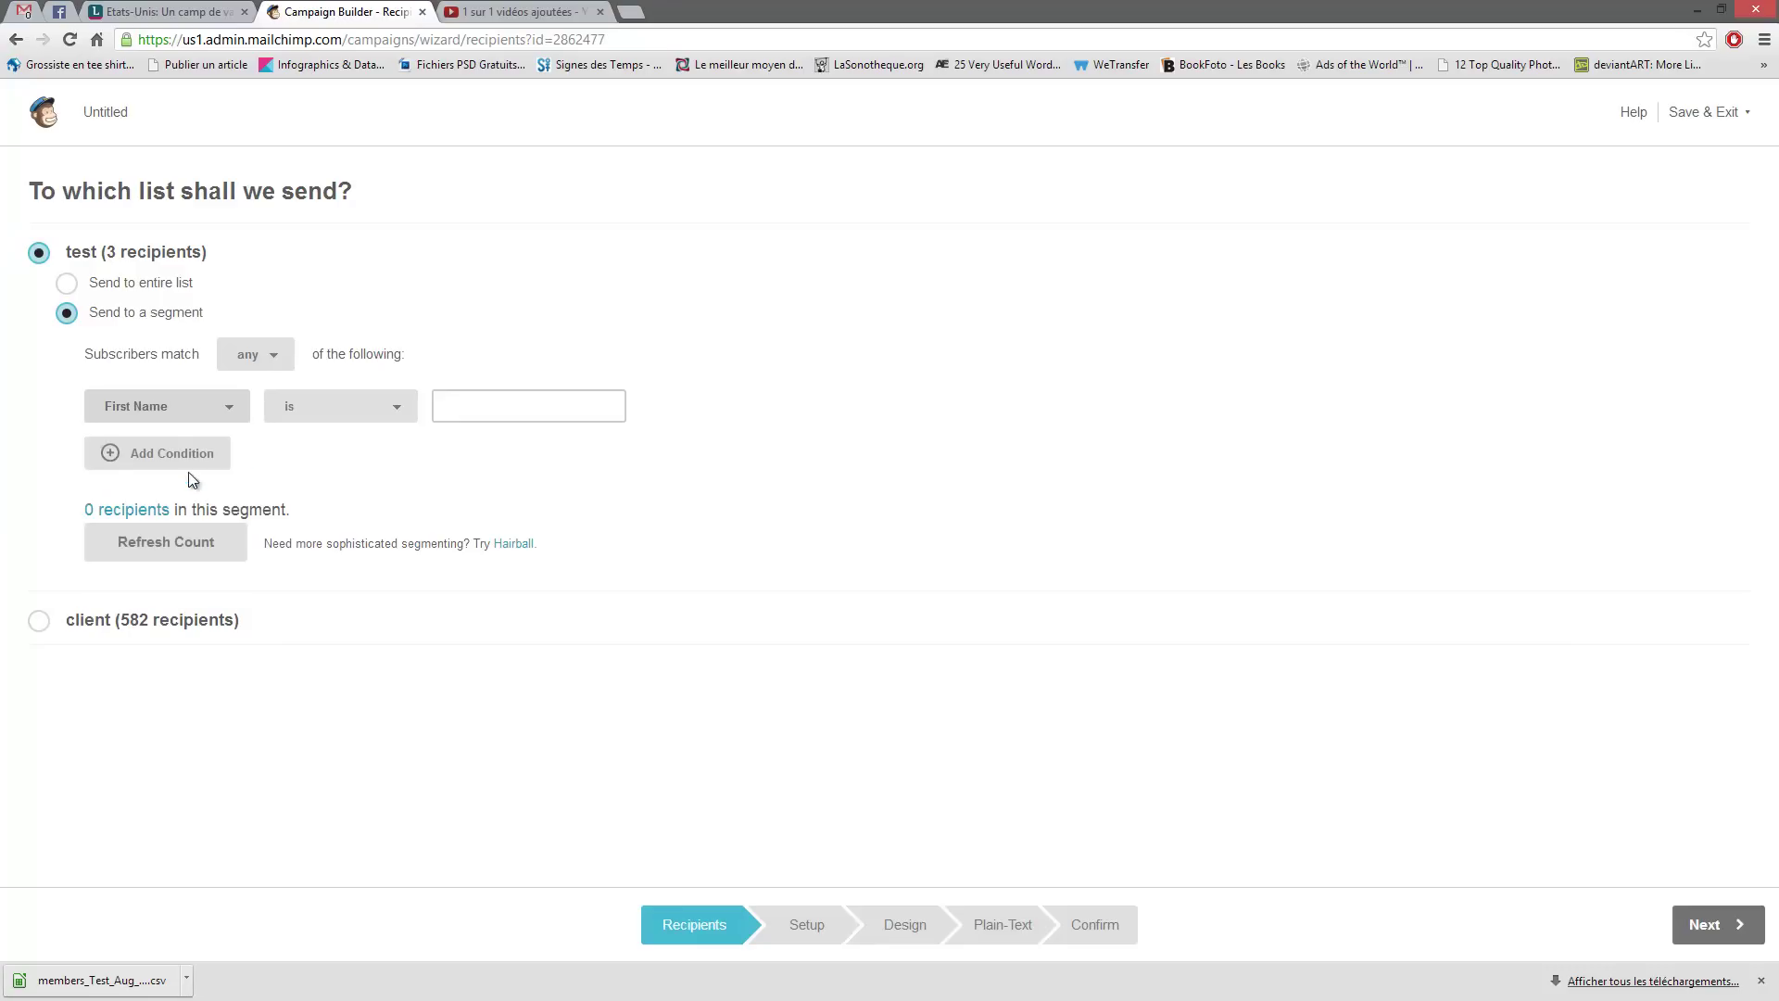
pyautogui.click(376, 413)
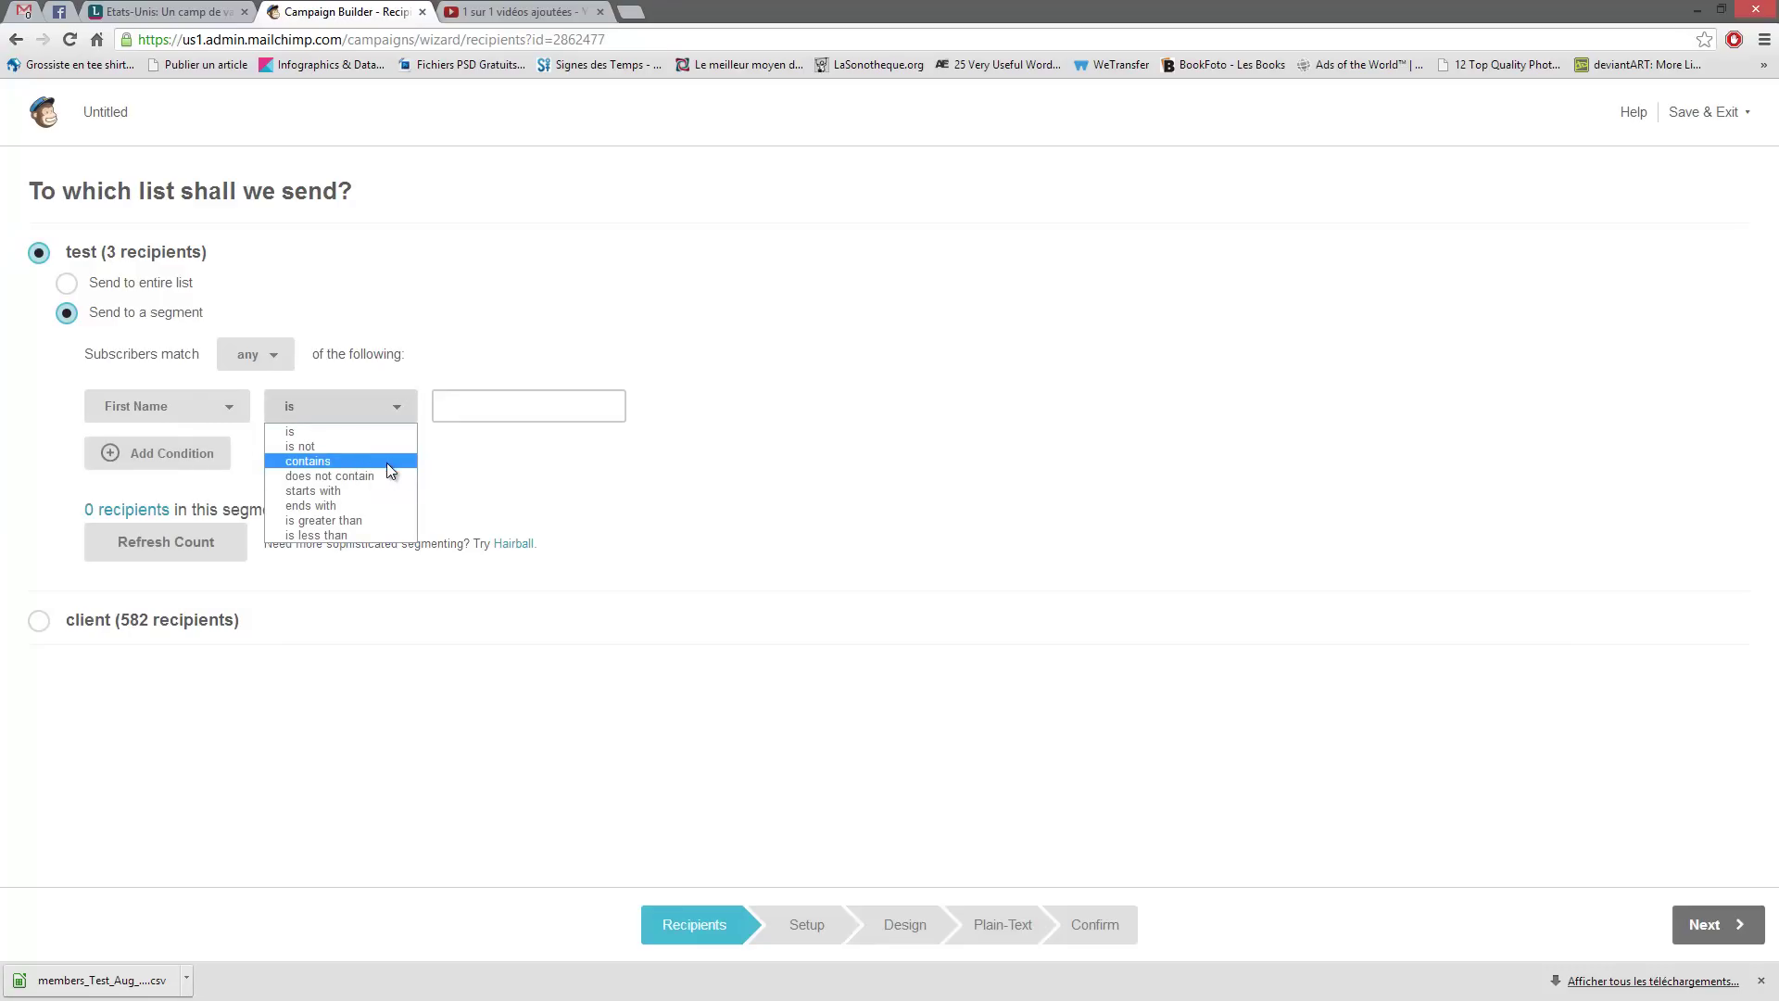
pyautogui.click(329, 492)
pyautogui.click(459, 414)
pyautogui.write('c')
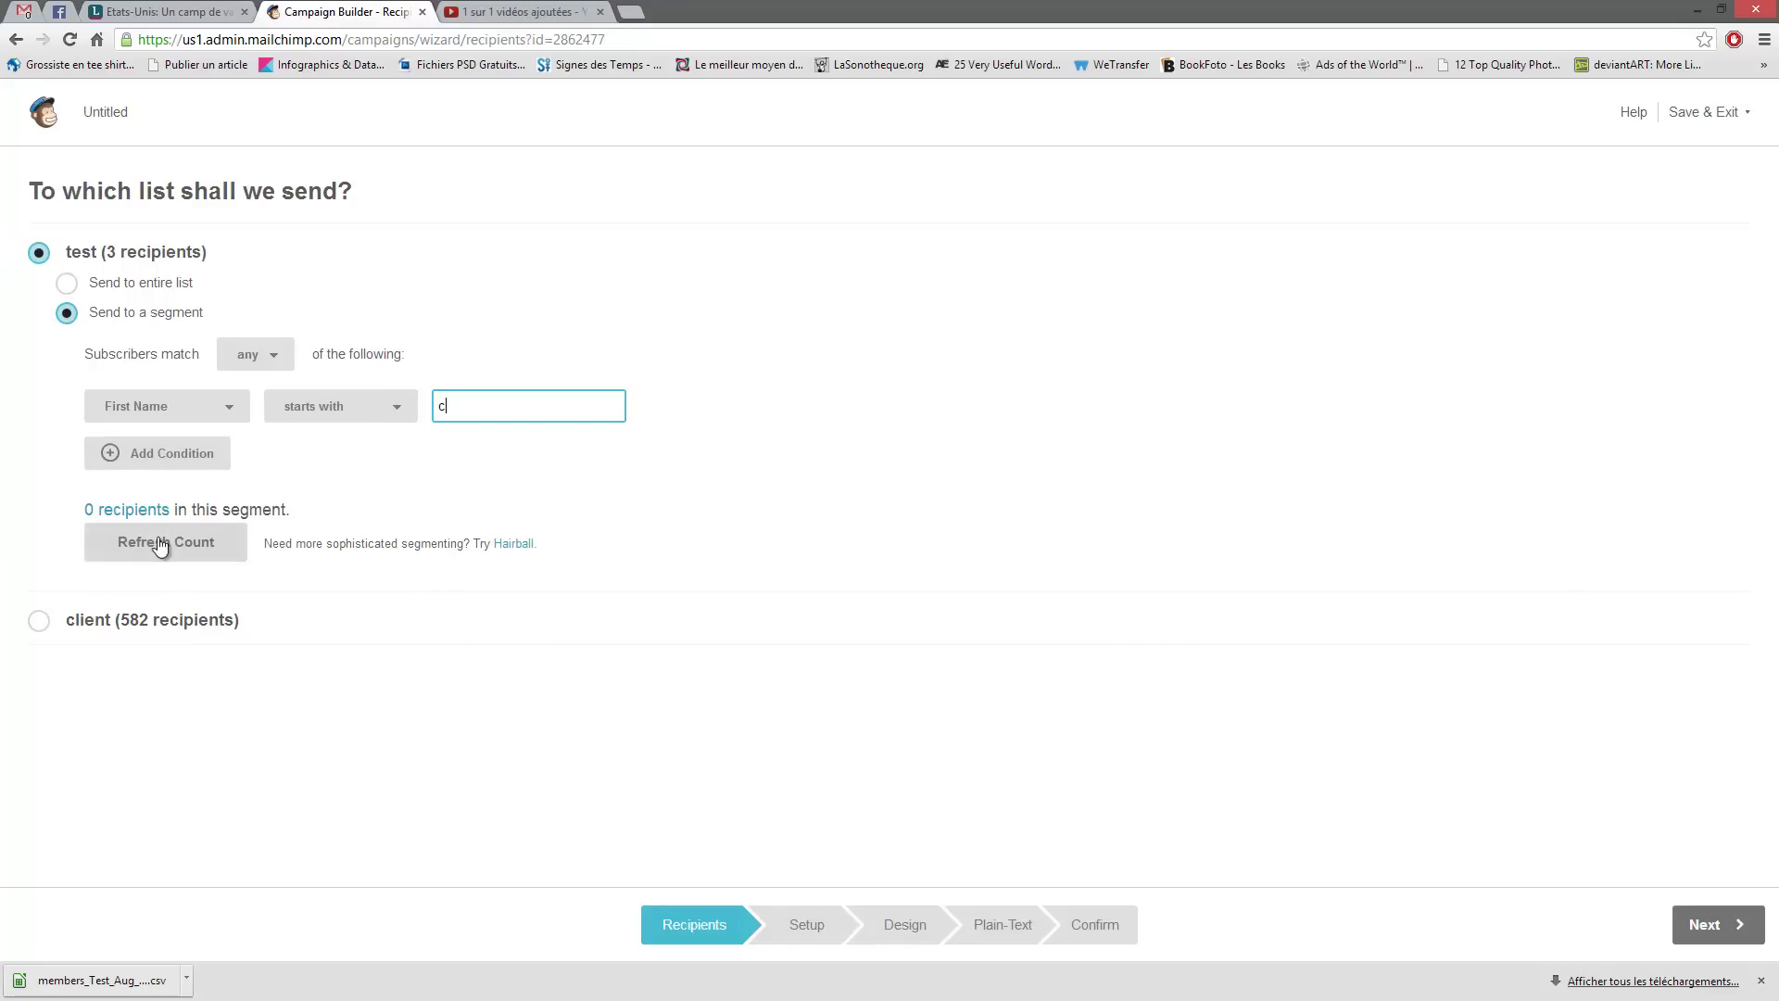
# - Change the starting letter to 'l', refresh the count, then send to the entire list
pyautogui.doubleClick(442, 405)
pyautogui.press('BackSpace')
pyautogui.write('l')
pyautogui.click(206, 547)
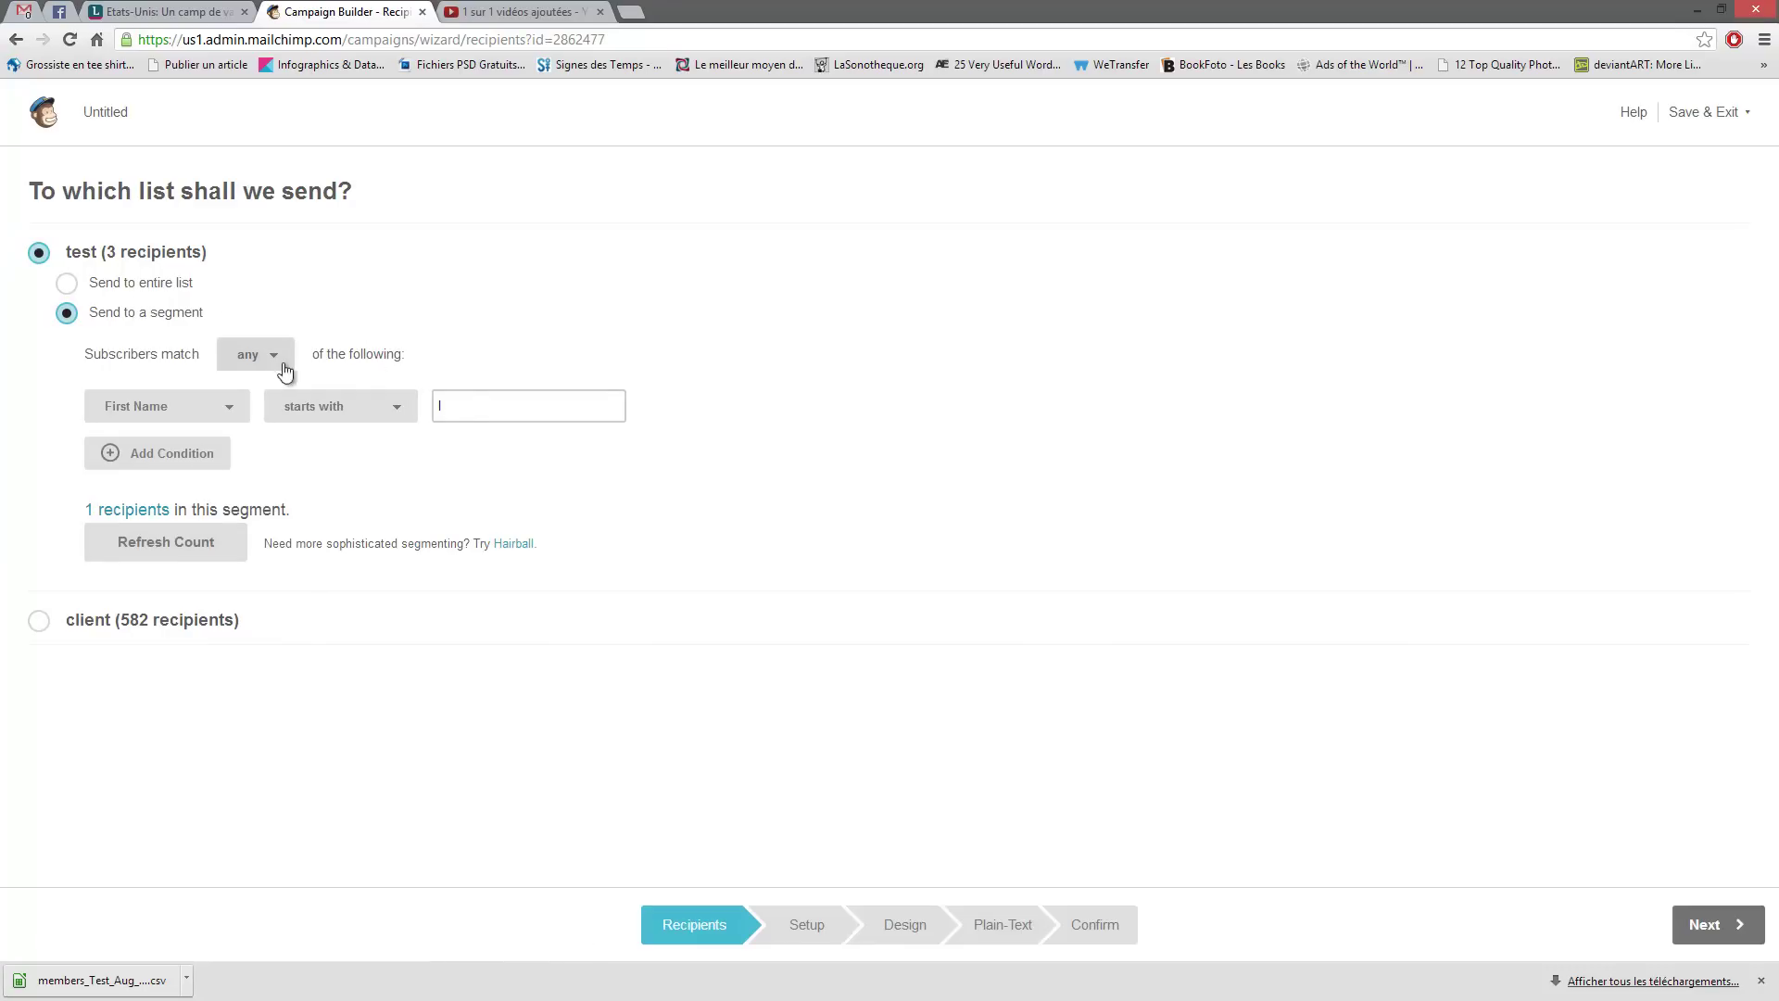
pyautogui.click(69, 286)
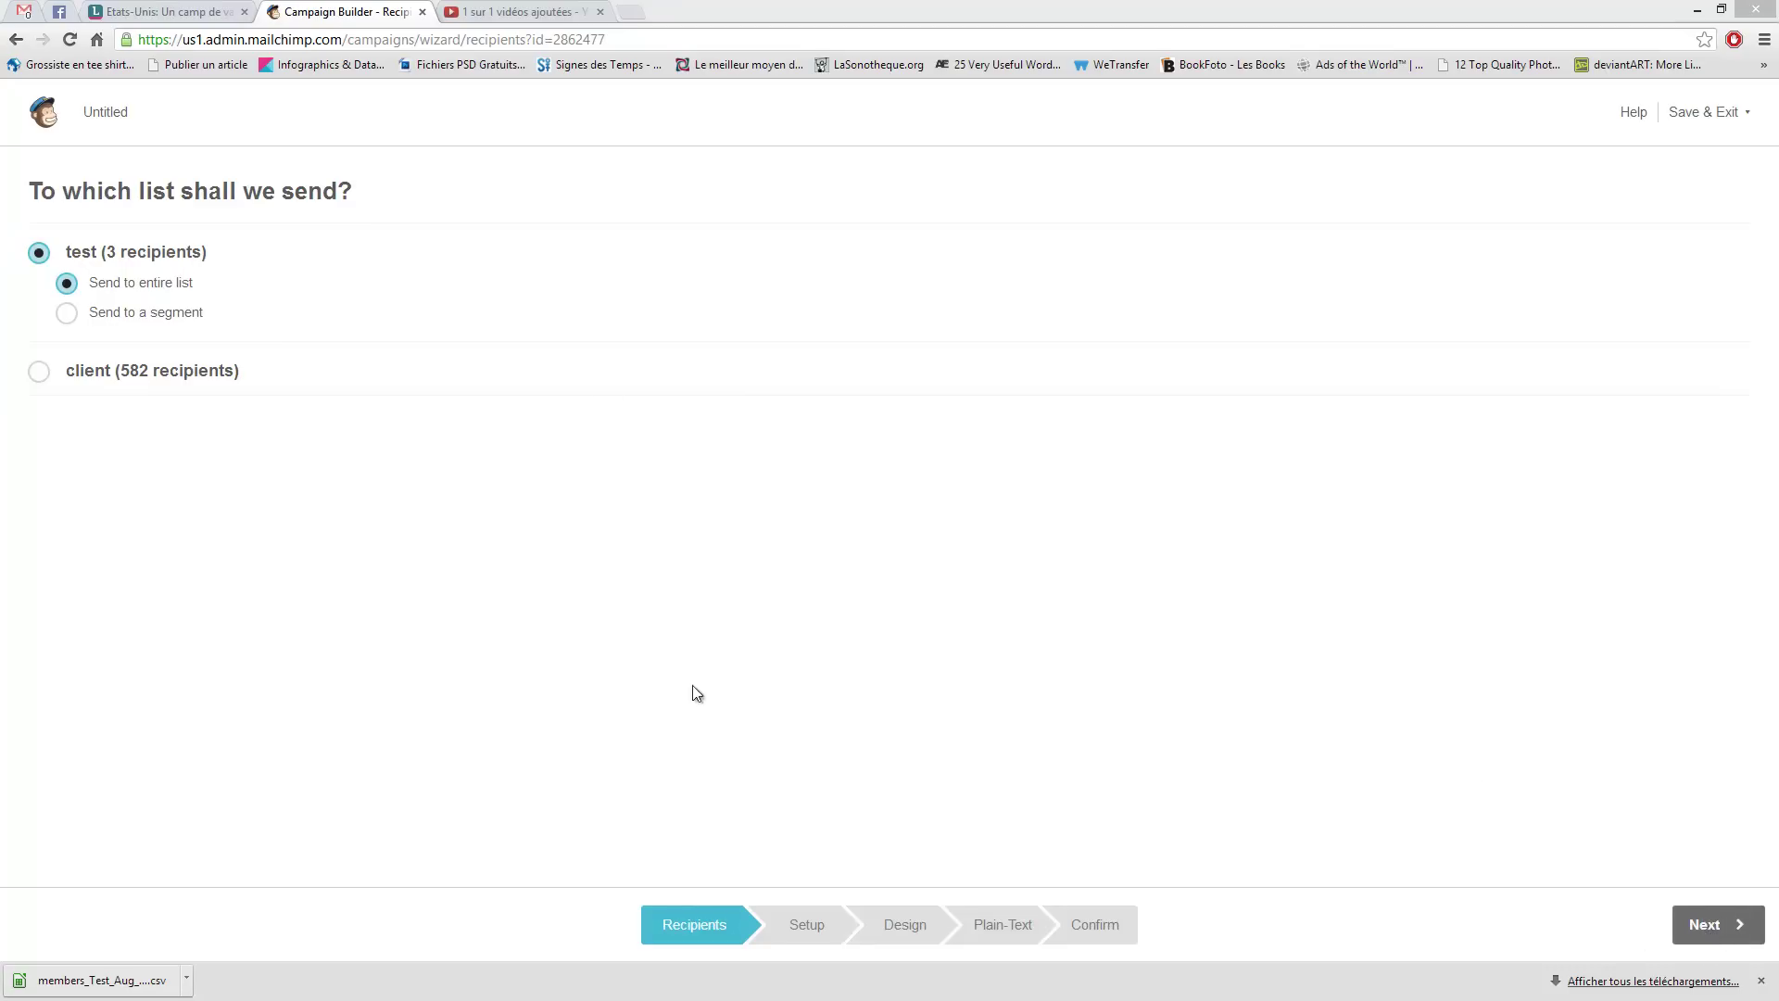
# - Dismiss the Save & Exit menu and advance to the Campaign Info setup step
pyautogui.click(1707, 119)
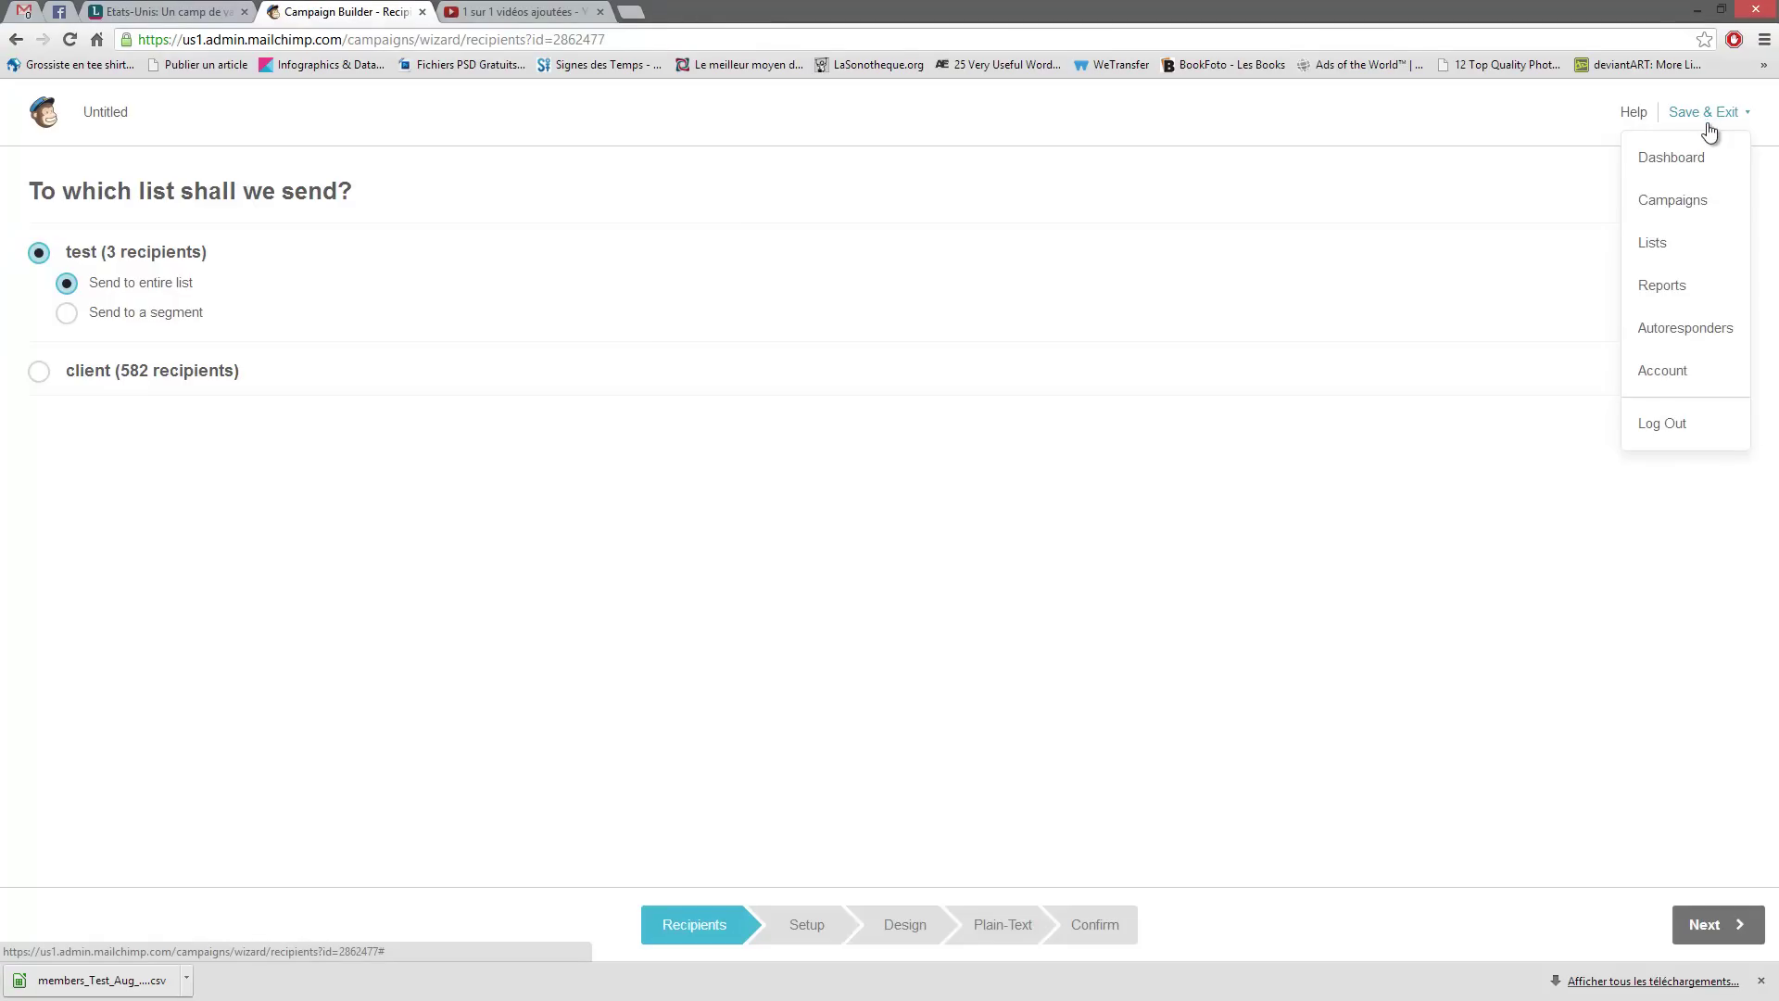
pyautogui.click(1390, 119)
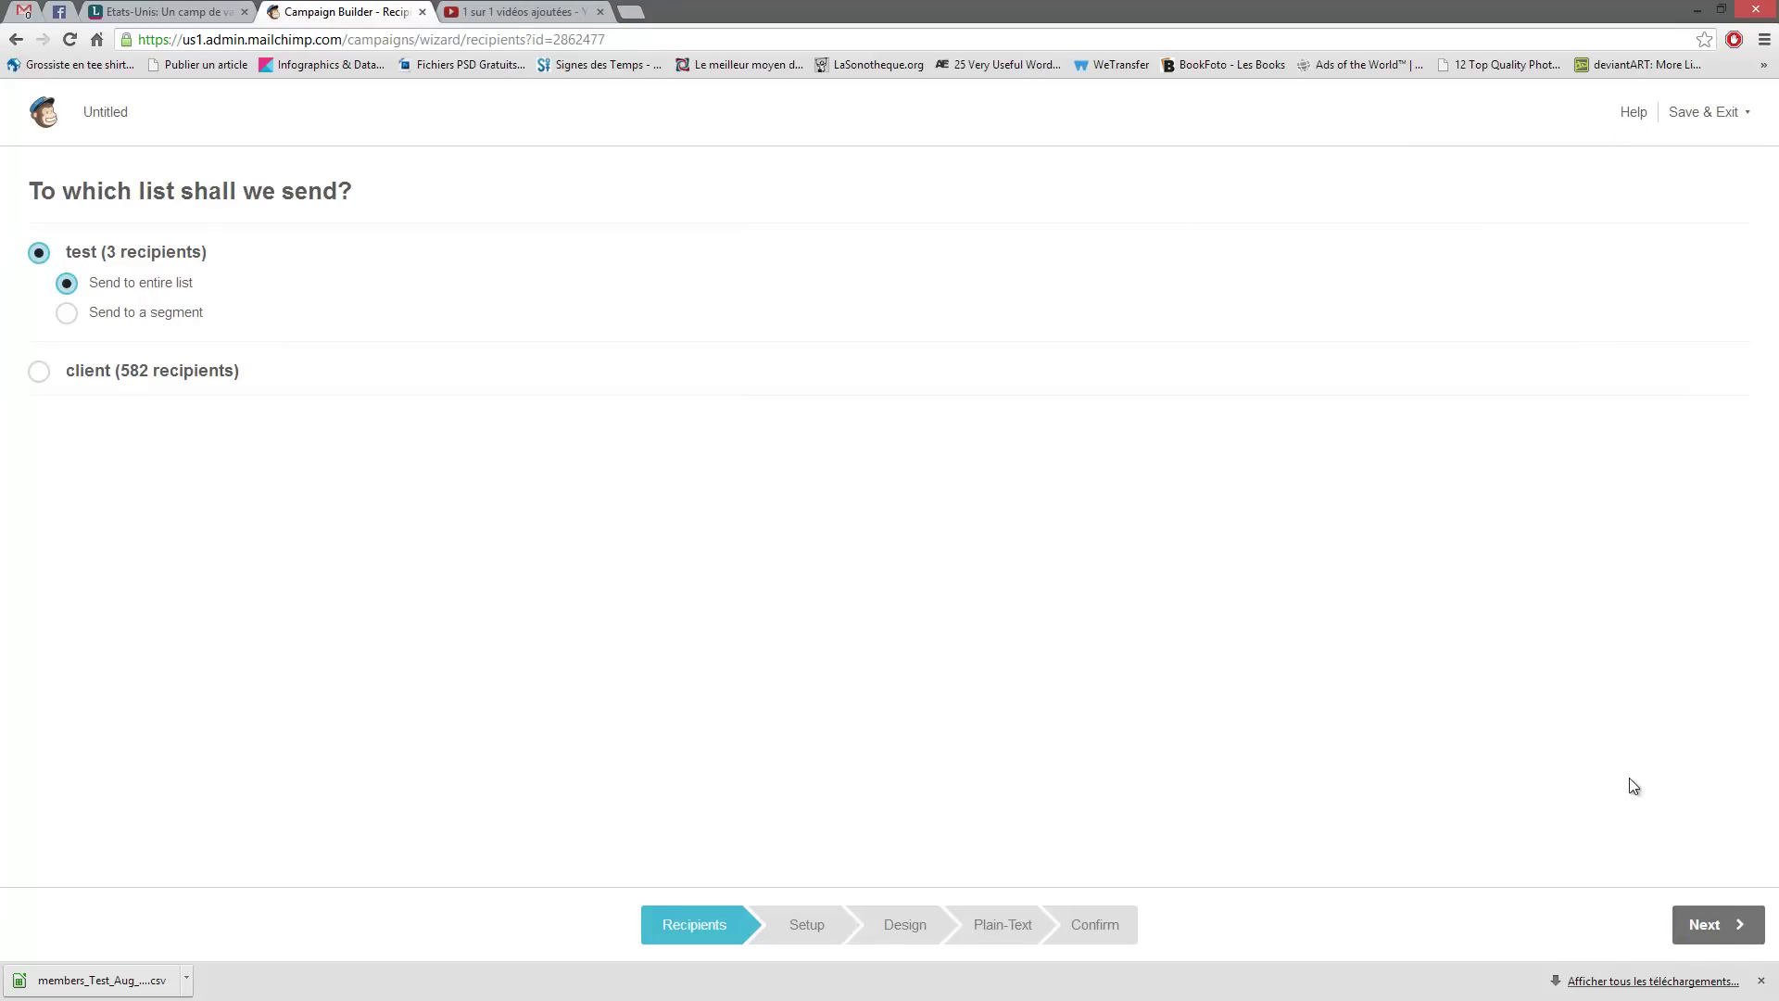
pyautogui.click(1726, 937)
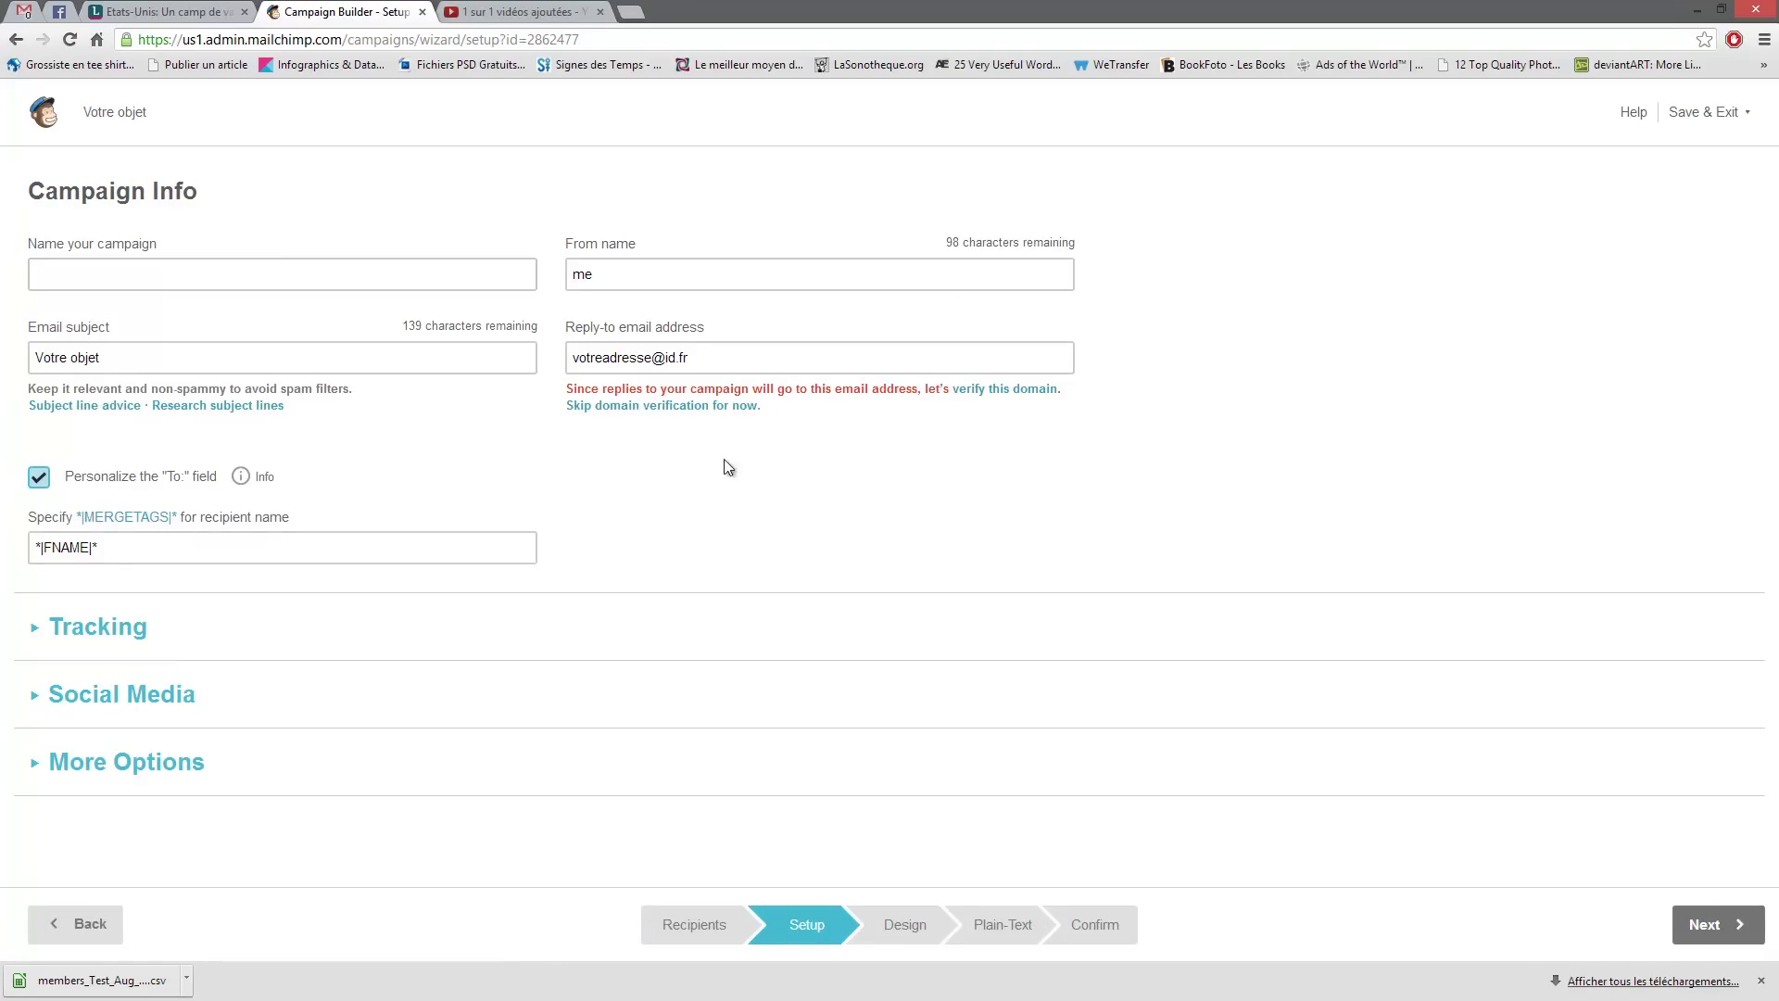
# - Name the campaign 'campagne test' and review the subject, From name and reply-to fields
pyautogui.click(153, 276)
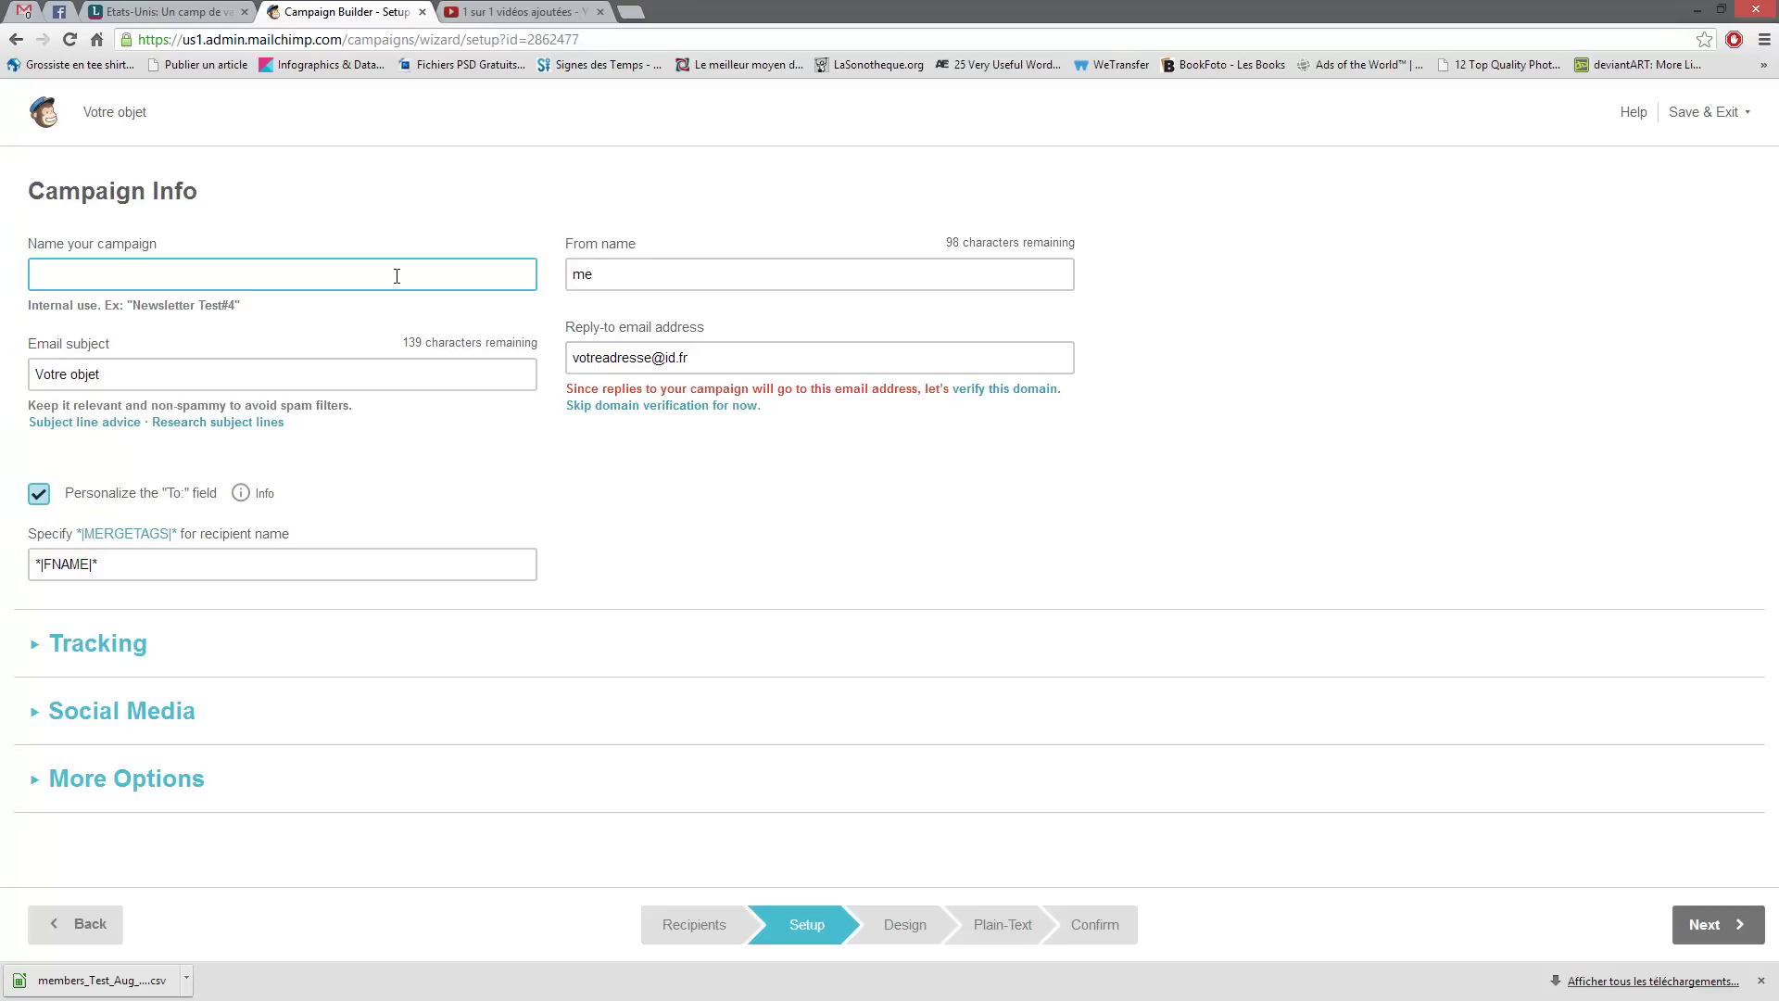
pyautogui.write('campagne test')
pyautogui.click(139, 376)
pyautogui.click(636, 263)
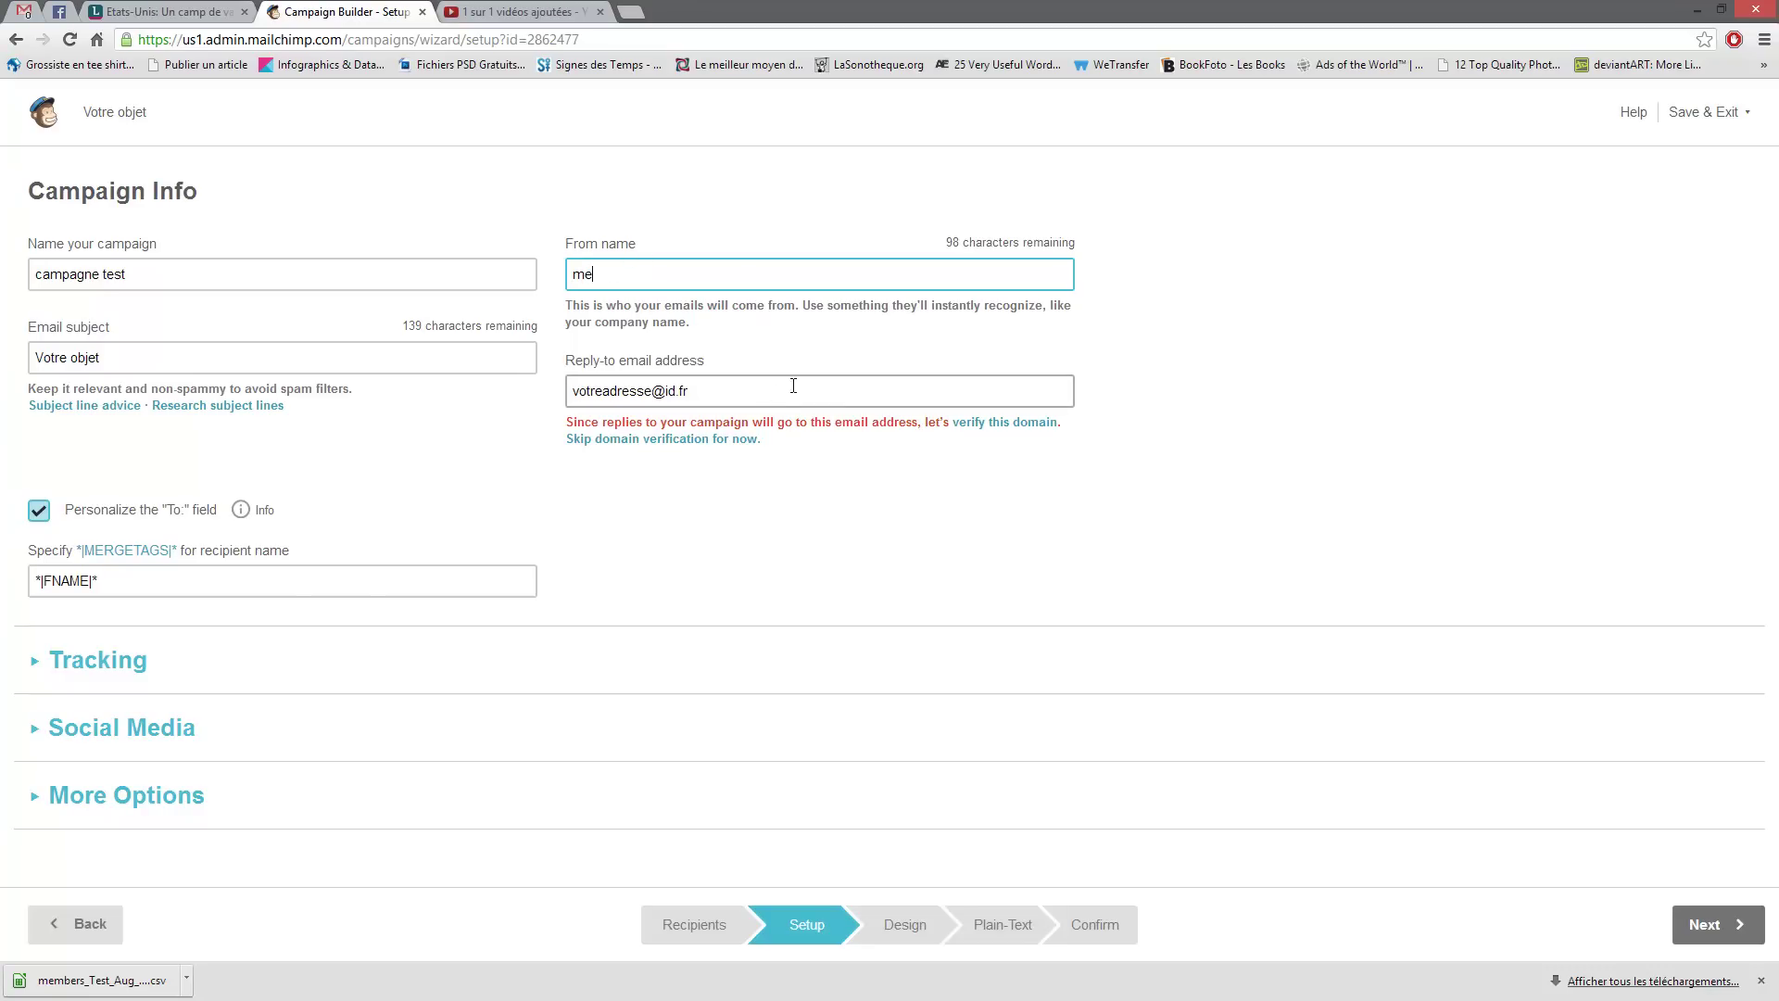
pyautogui.click(703, 393)
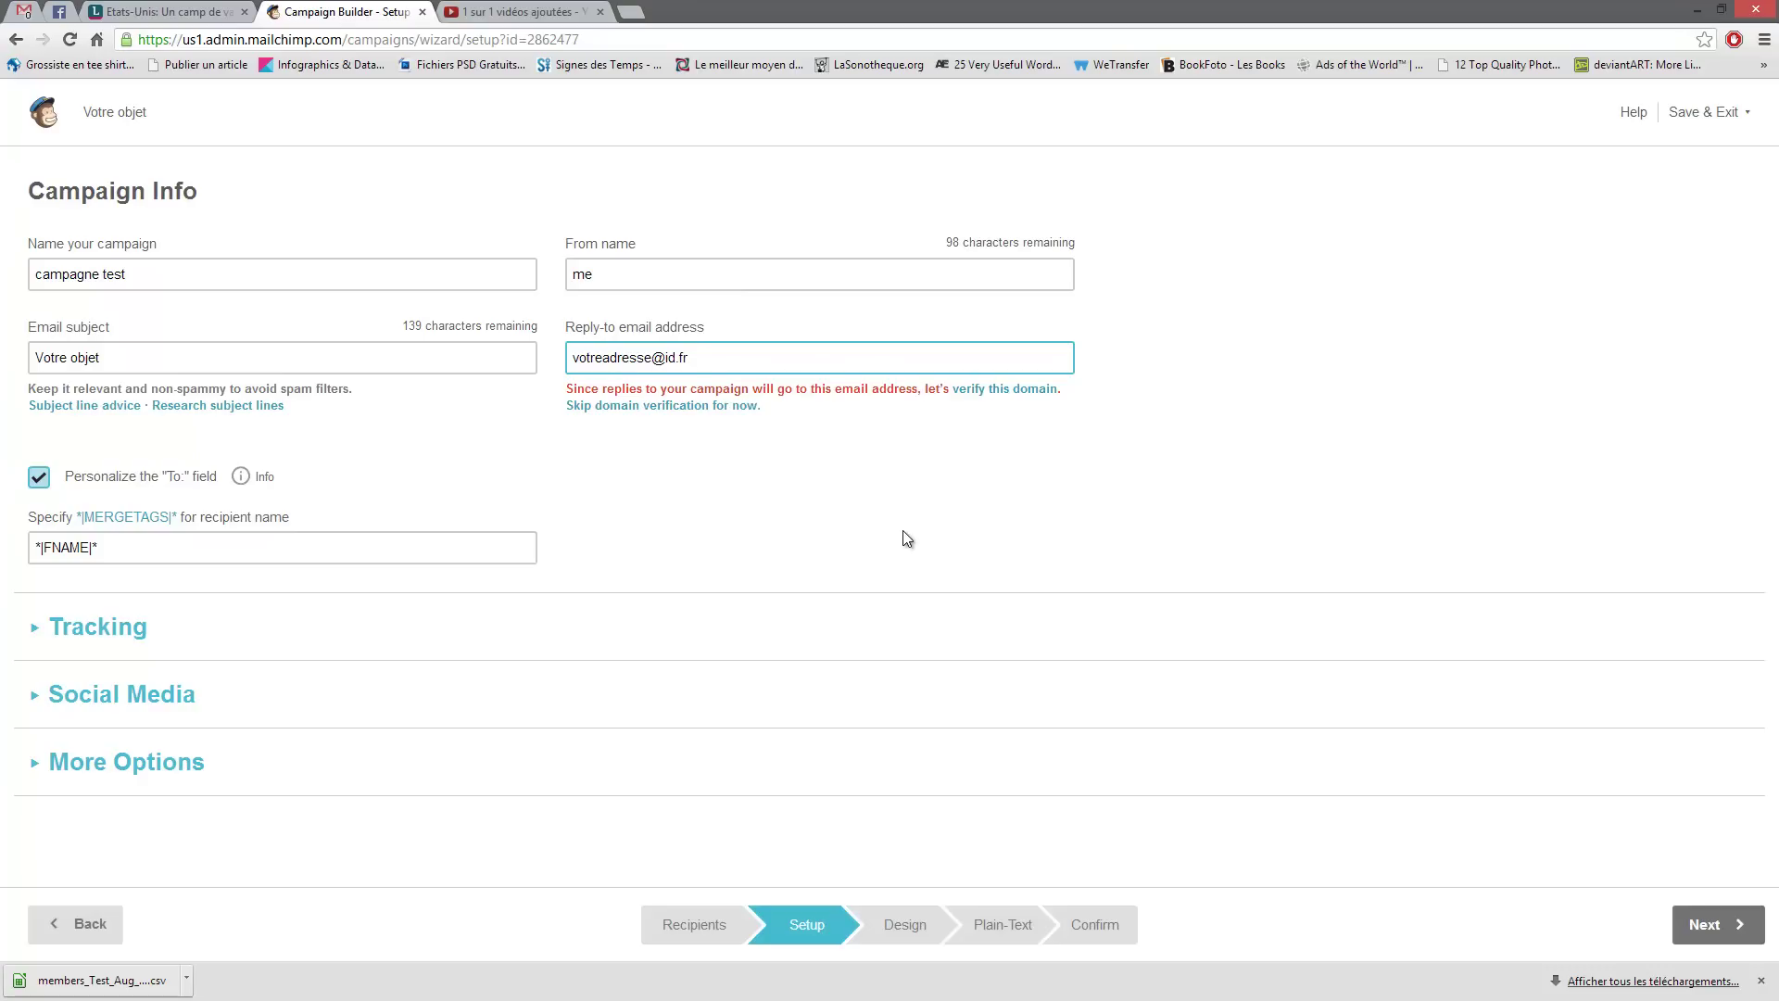
pyautogui.hotkey('ctrl', 'a')
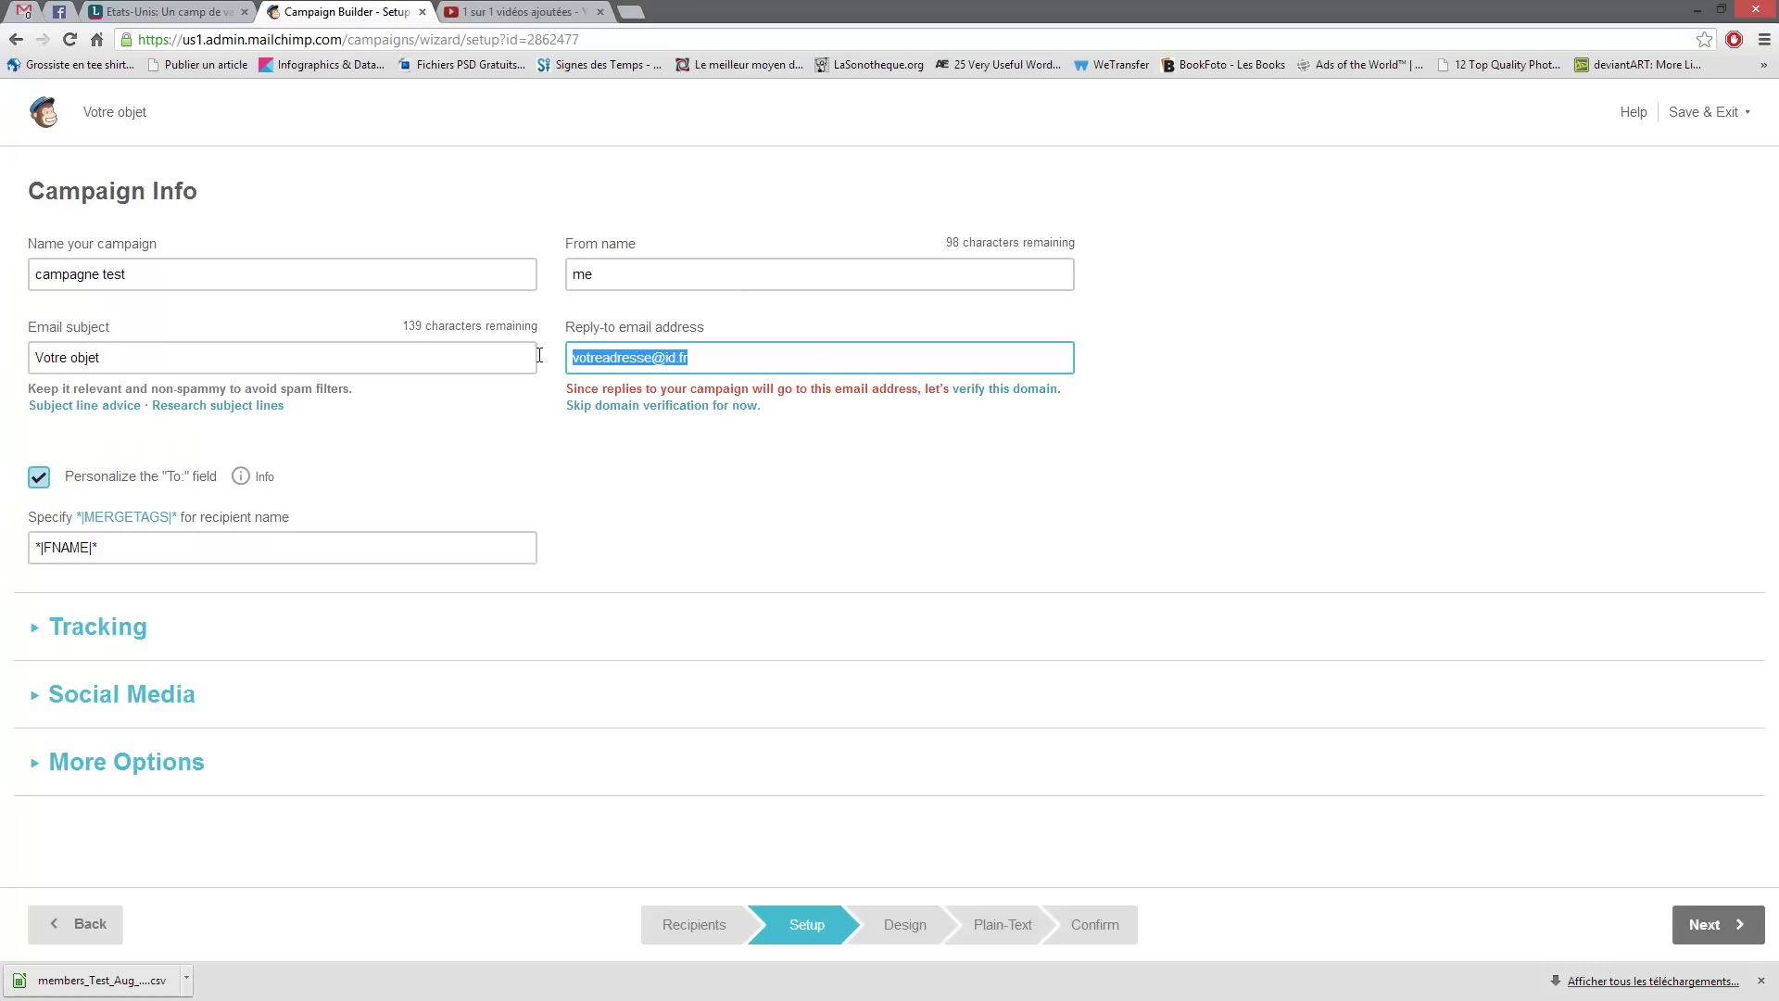
pyautogui.click(452, 456)
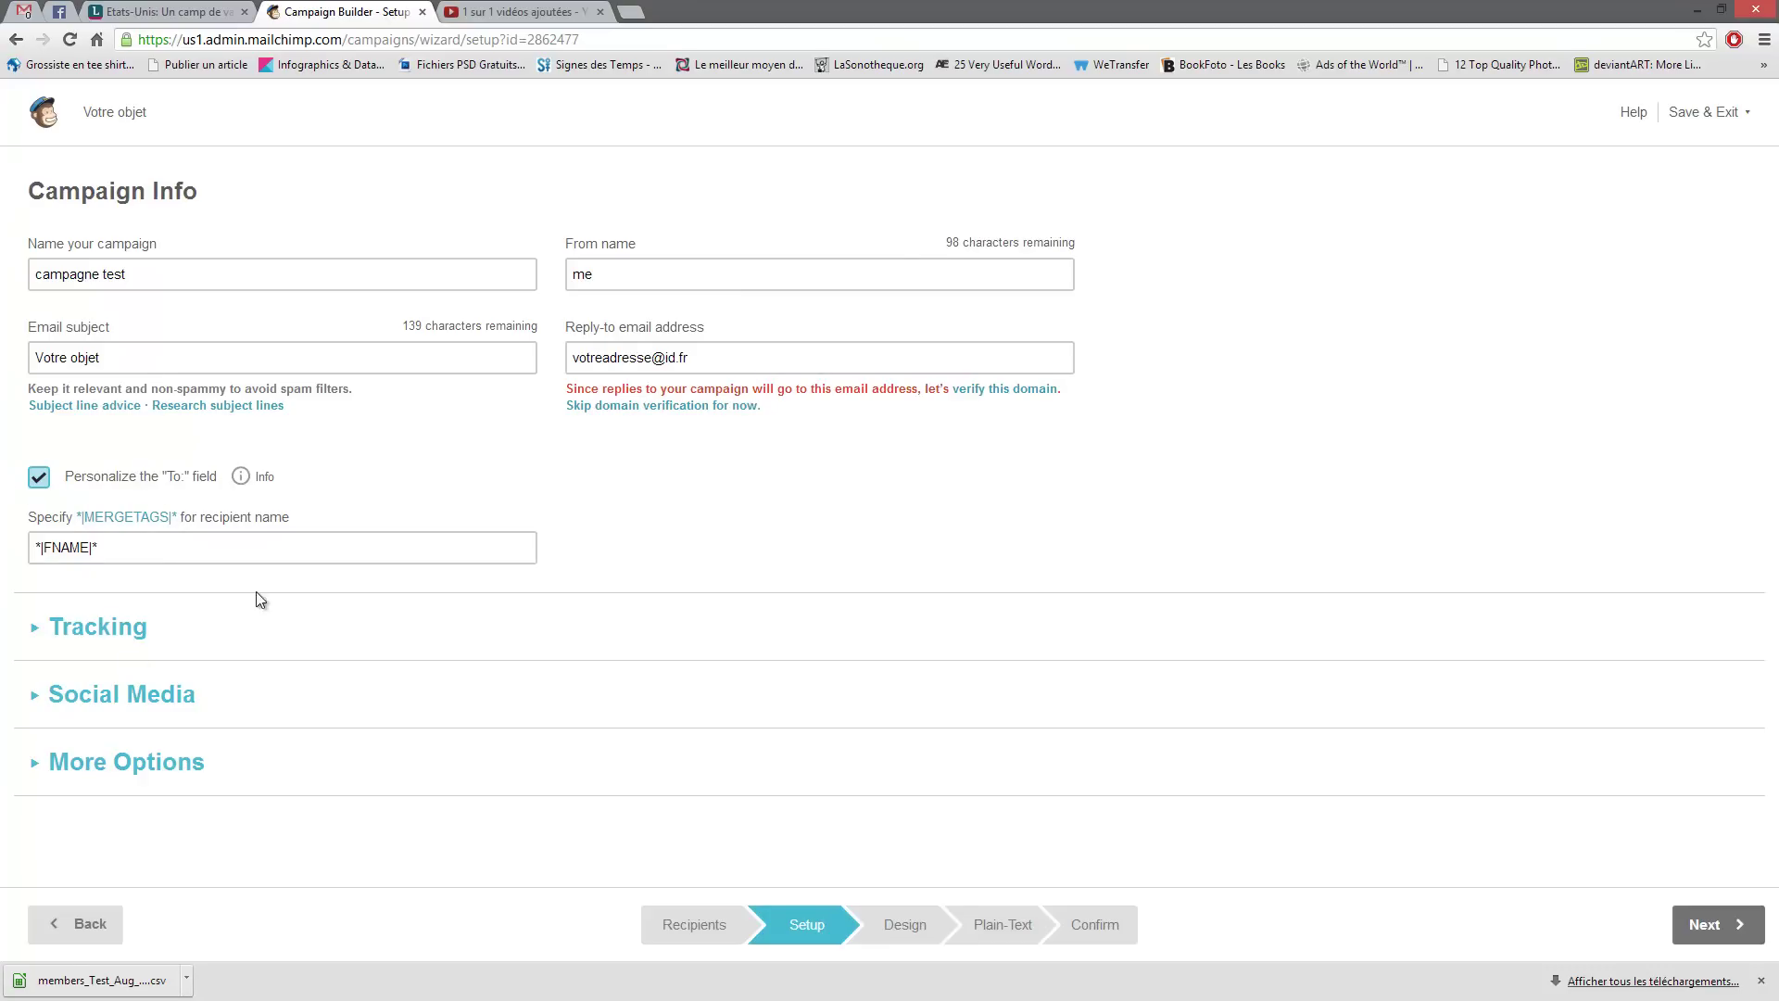
pyautogui.click(36, 630)
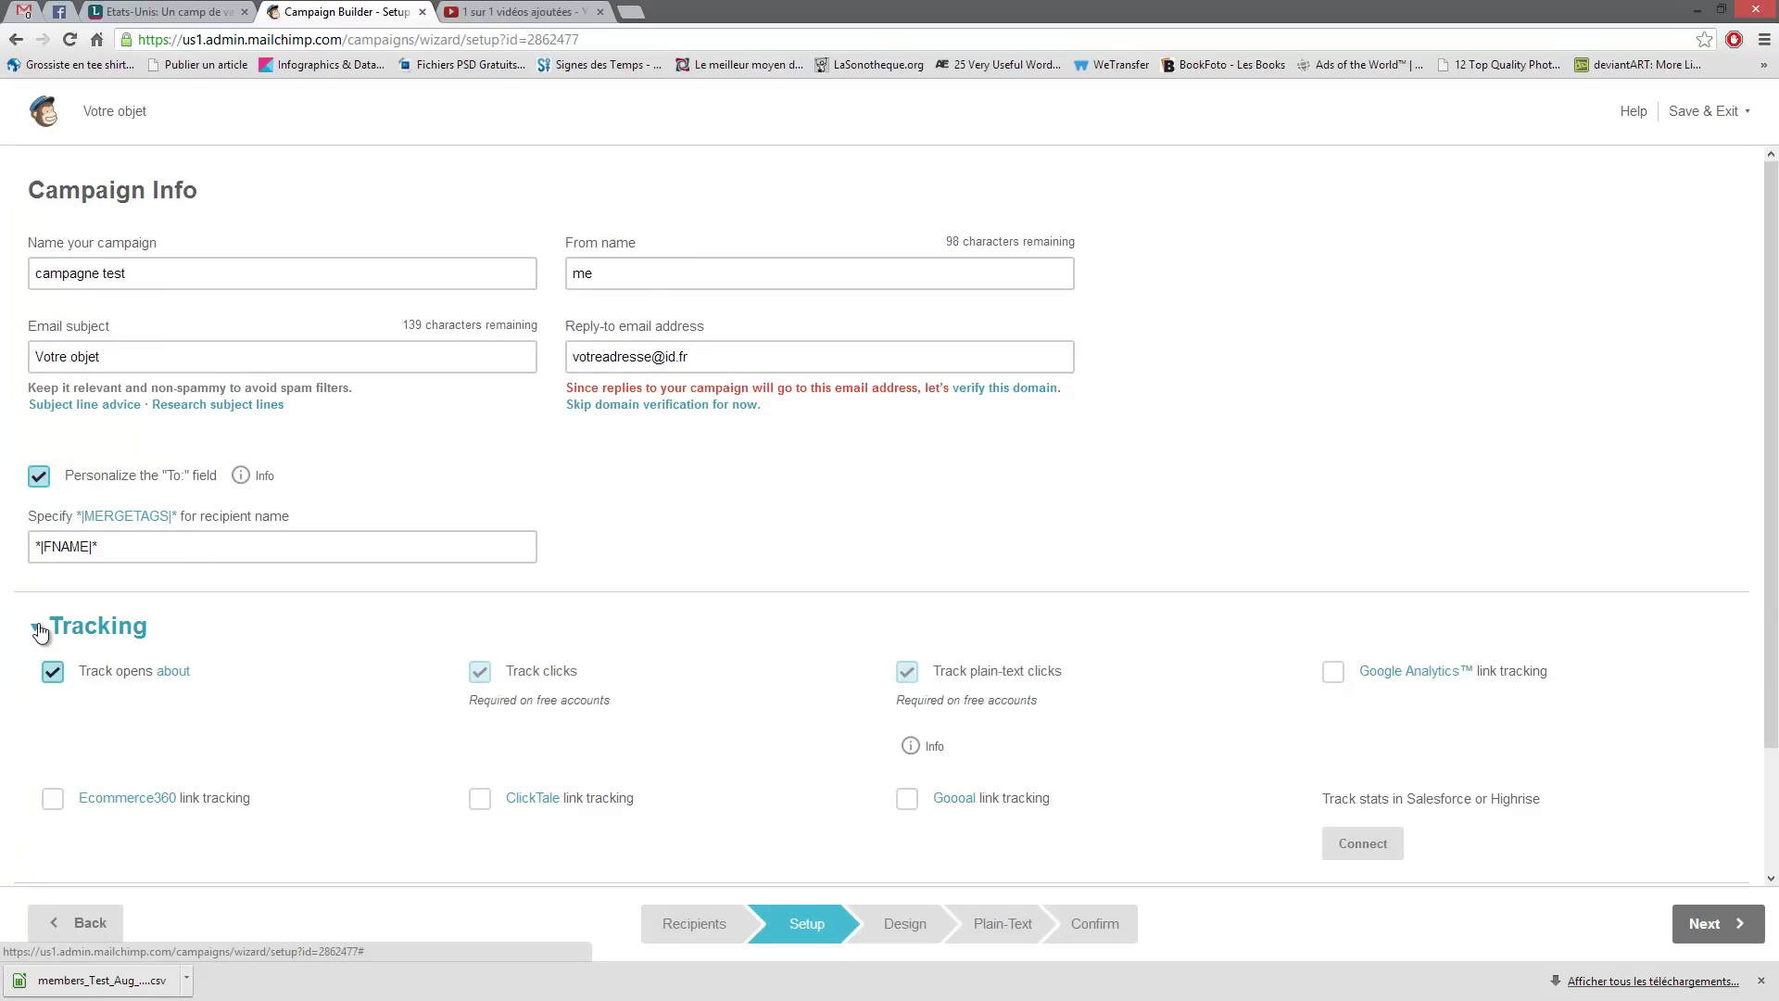
pyautogui.click(38, 629)
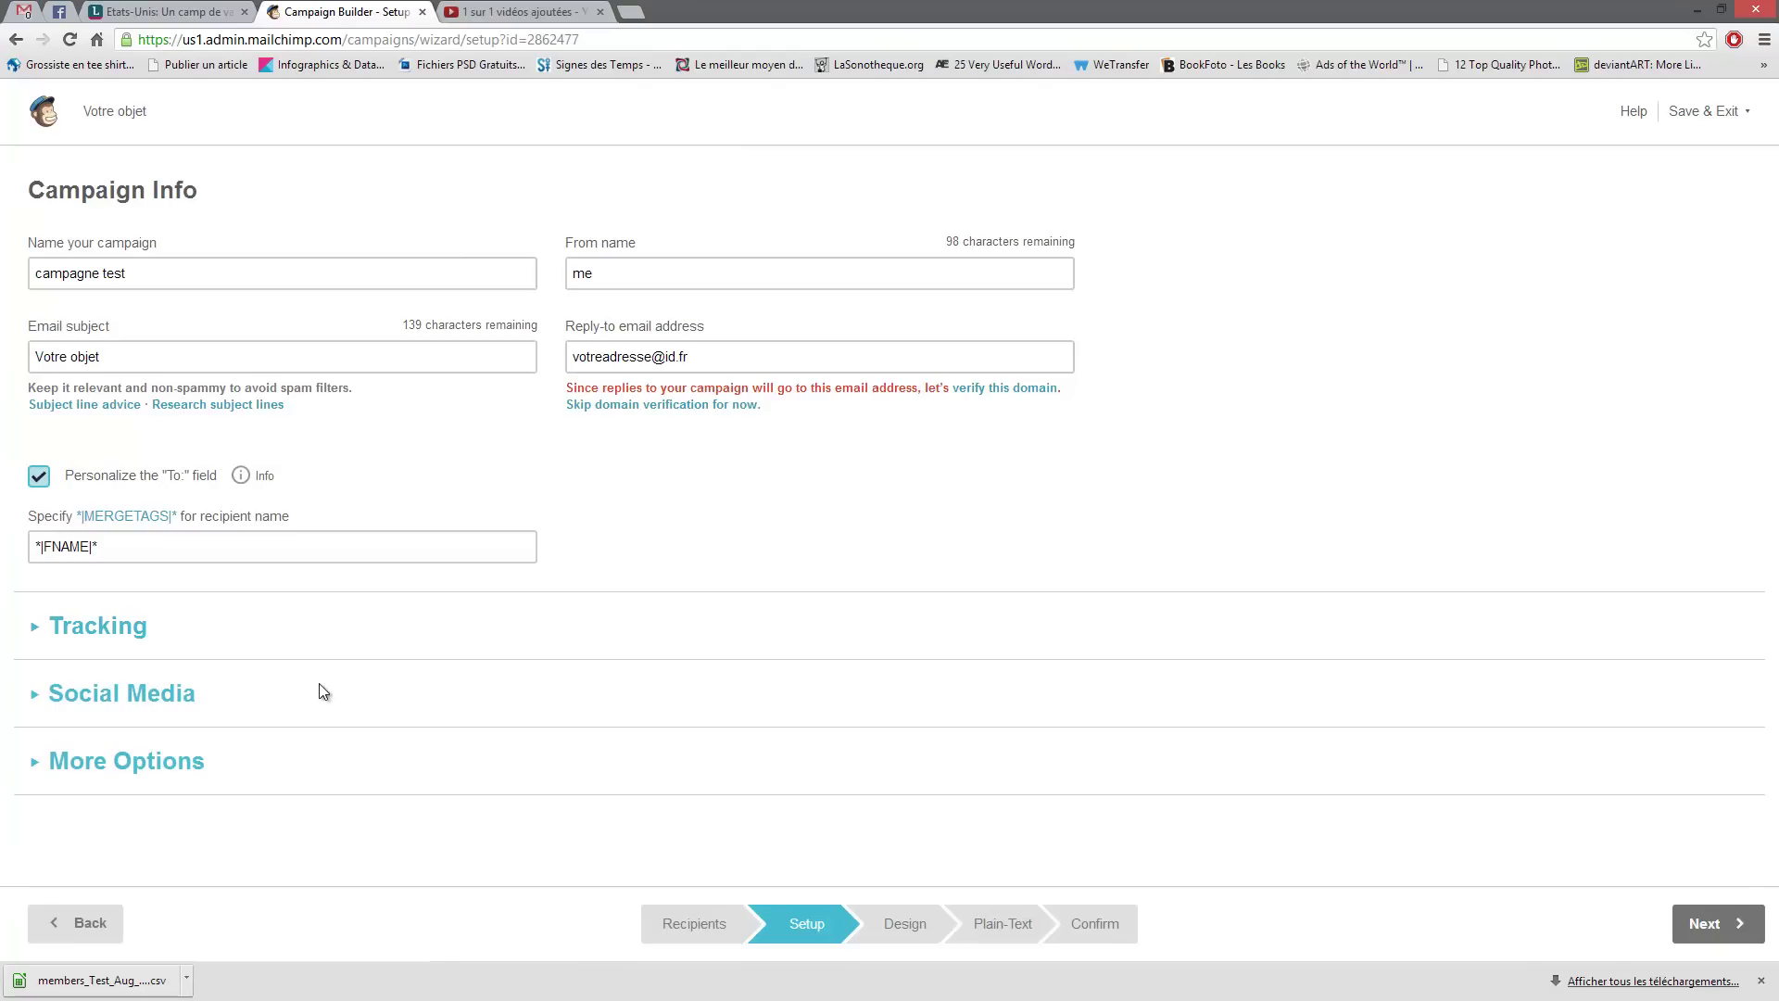
pyautogui.click(37, 696)
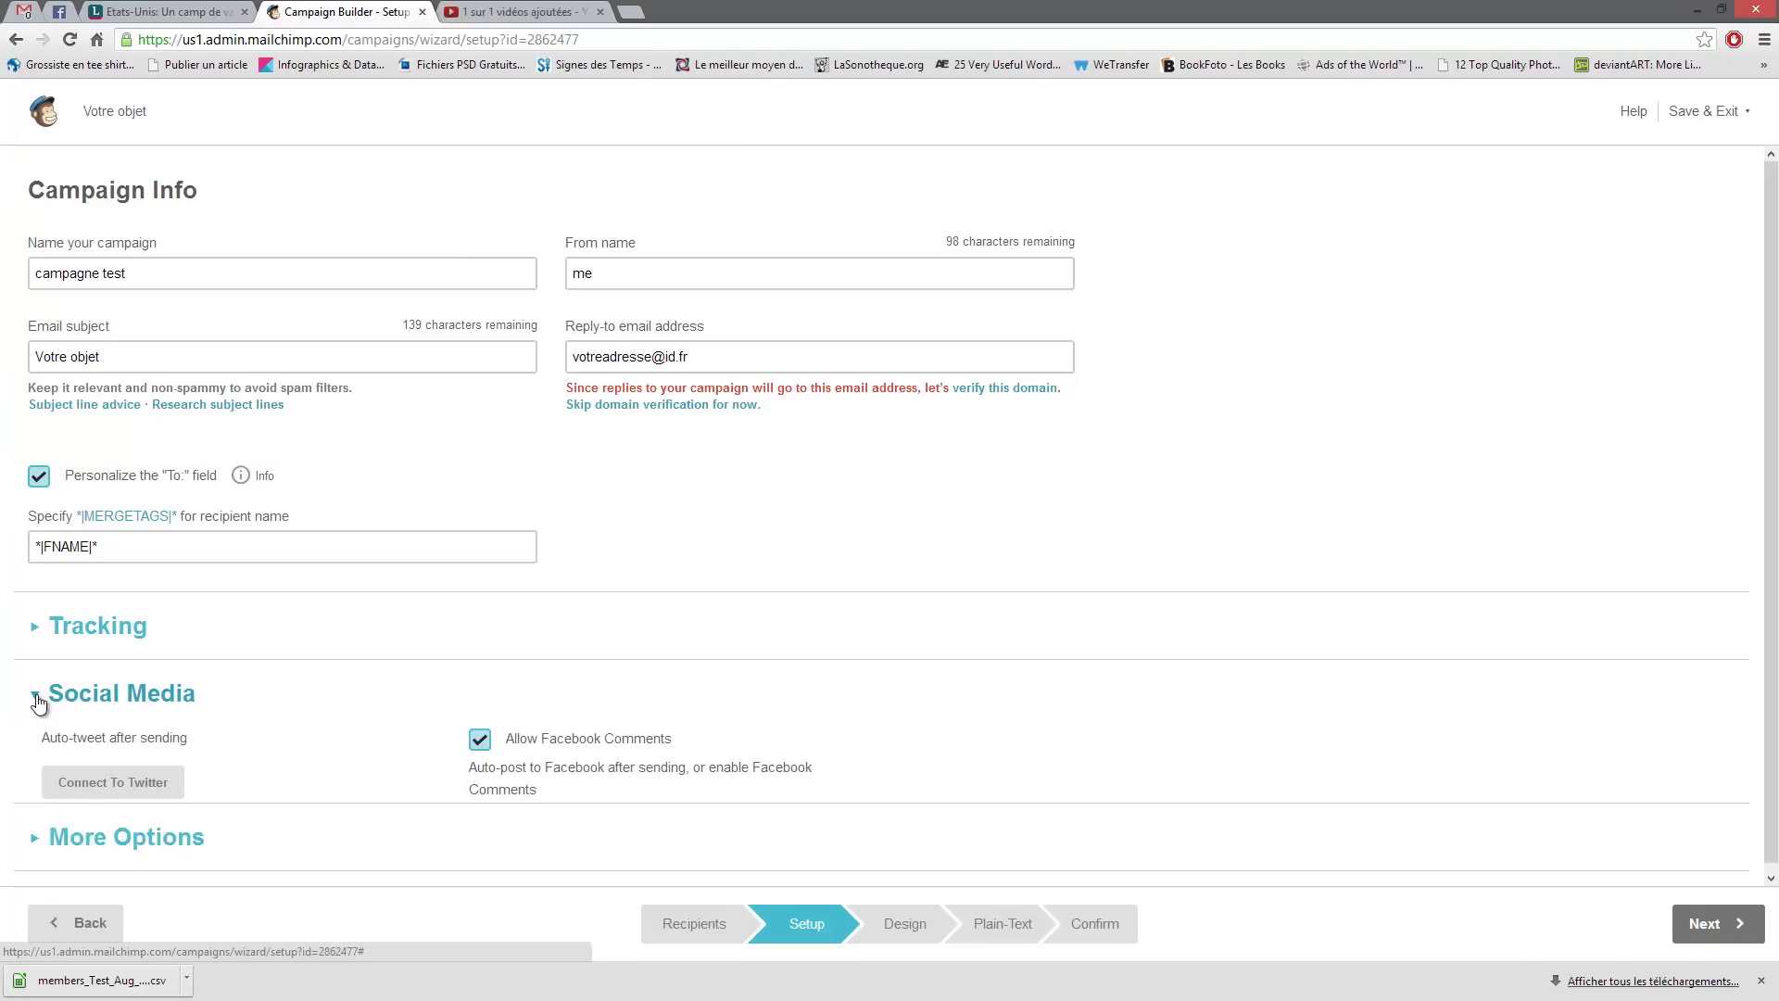
pyautogui.click(37, 702)
pyautogui.click(42, 761)
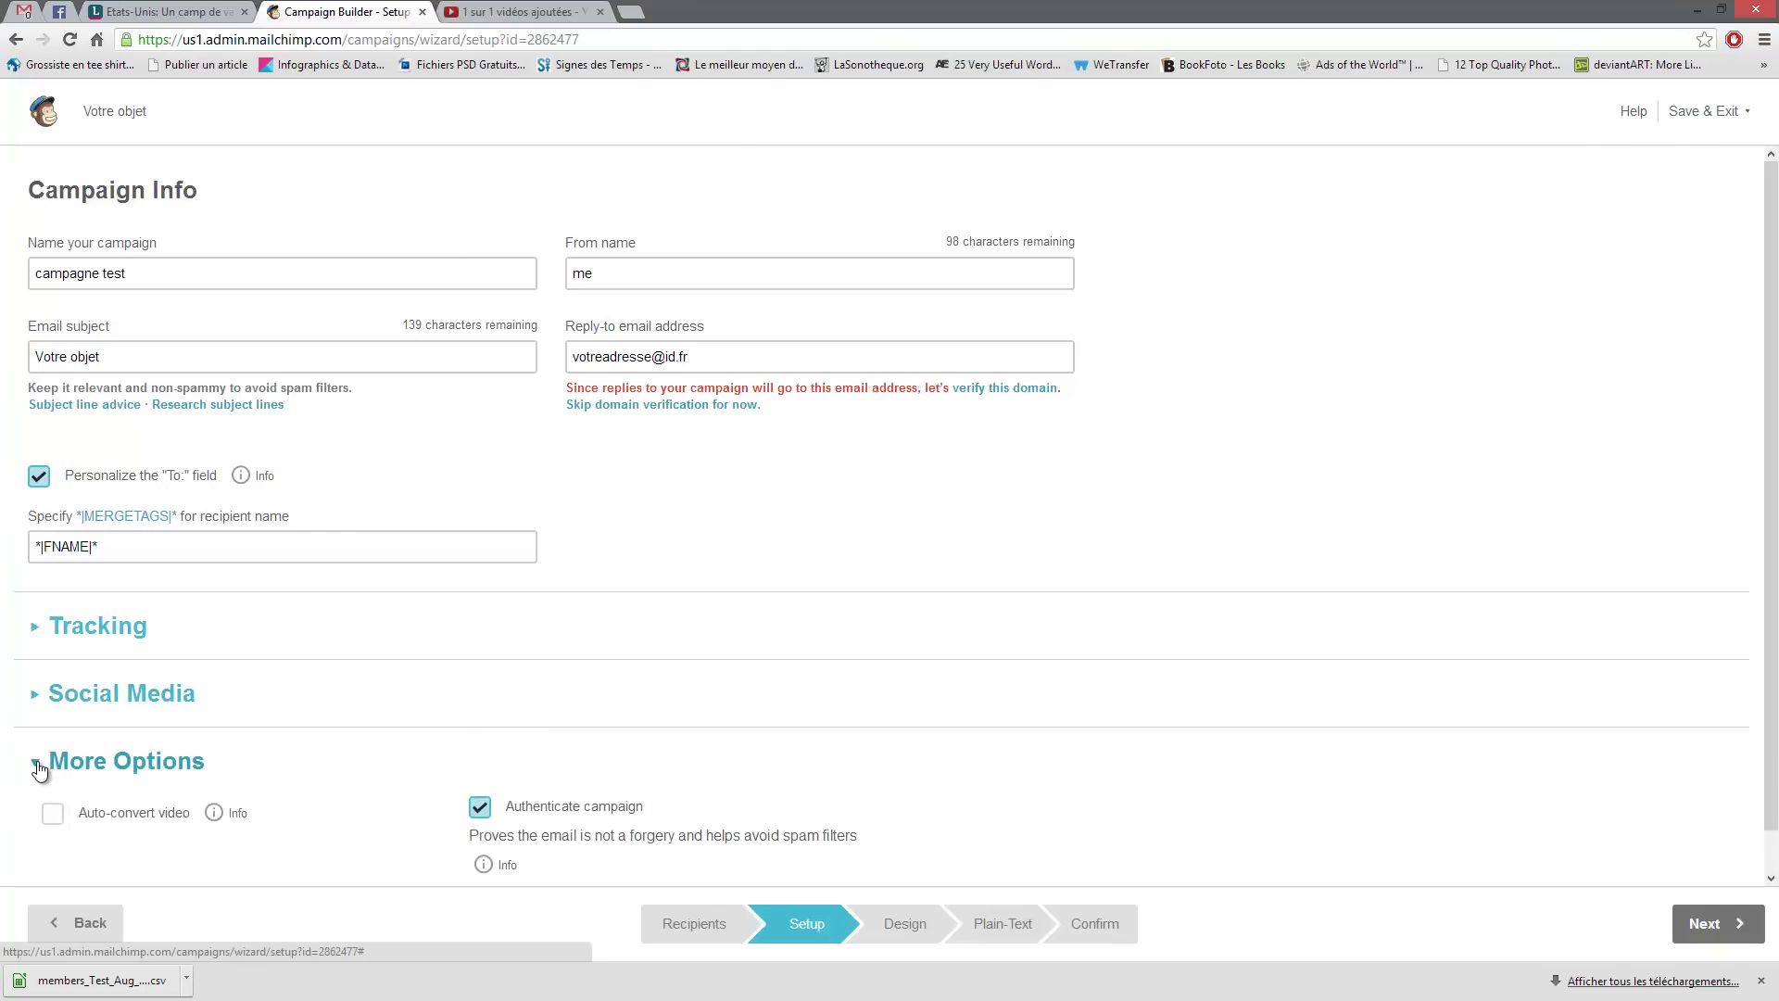
pyautogui.click(45, 758)
pyautogui.click(35, 697)
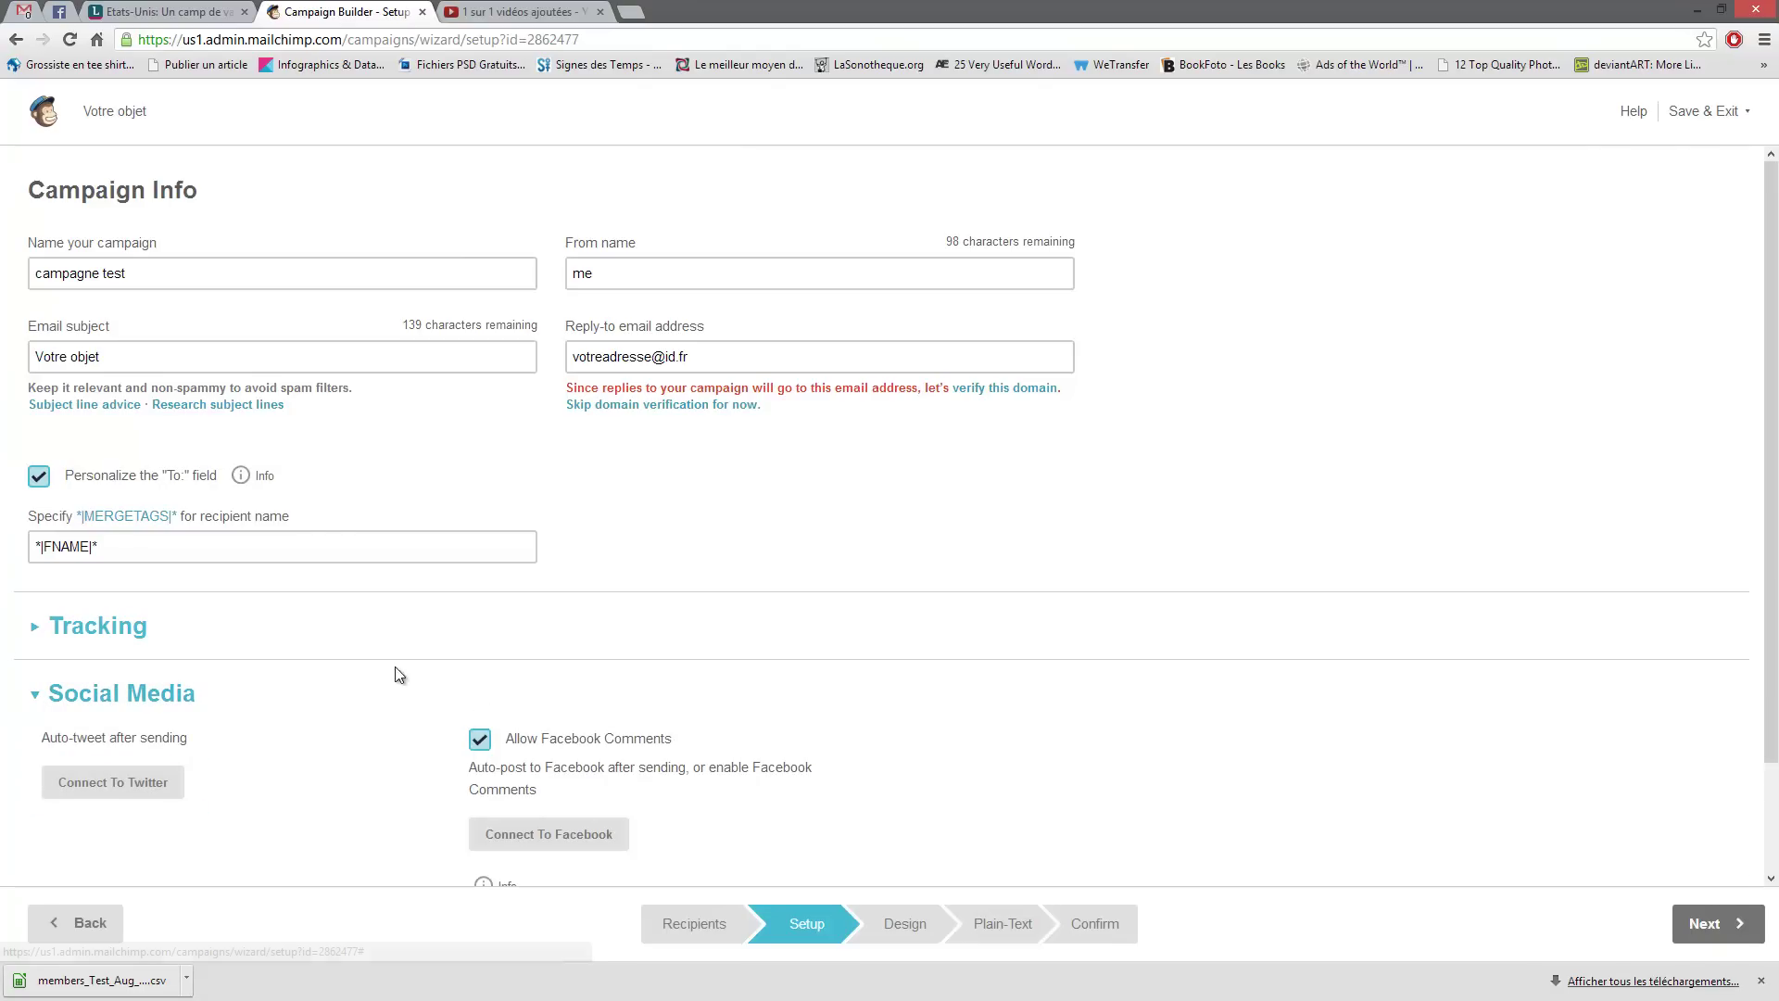
pyautogui.scroll(-2, 394, 665)
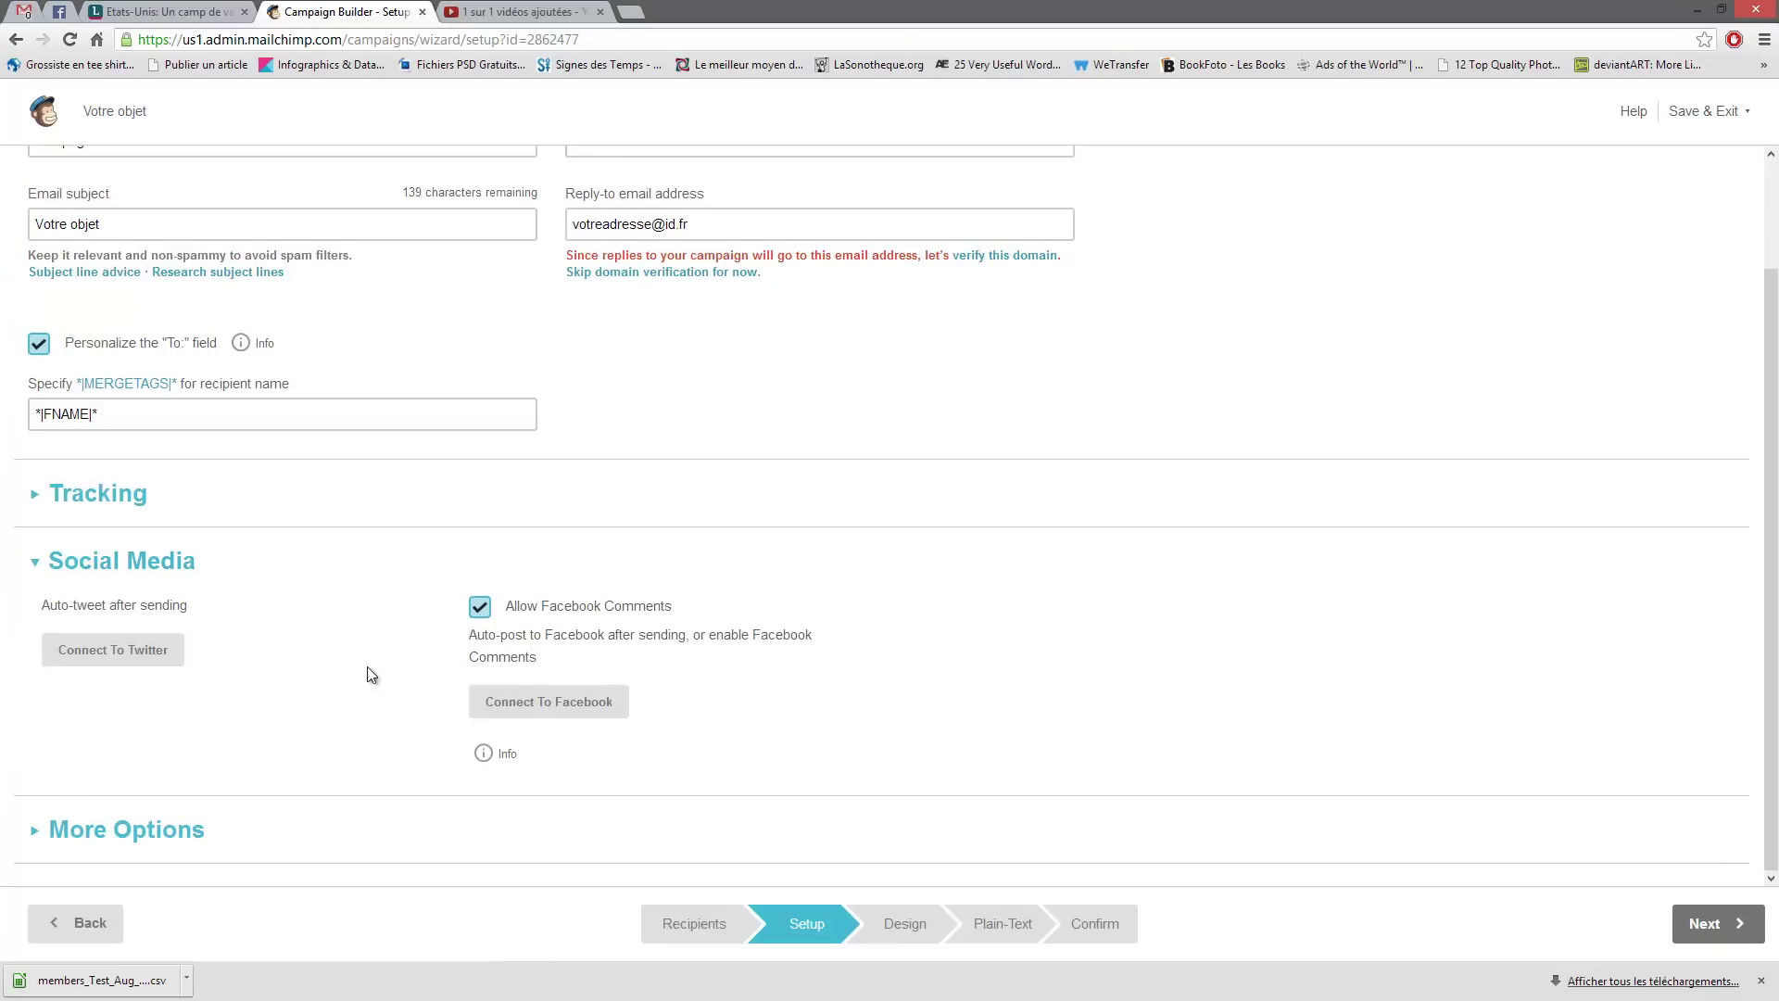
pyautogui.click(35, 561)
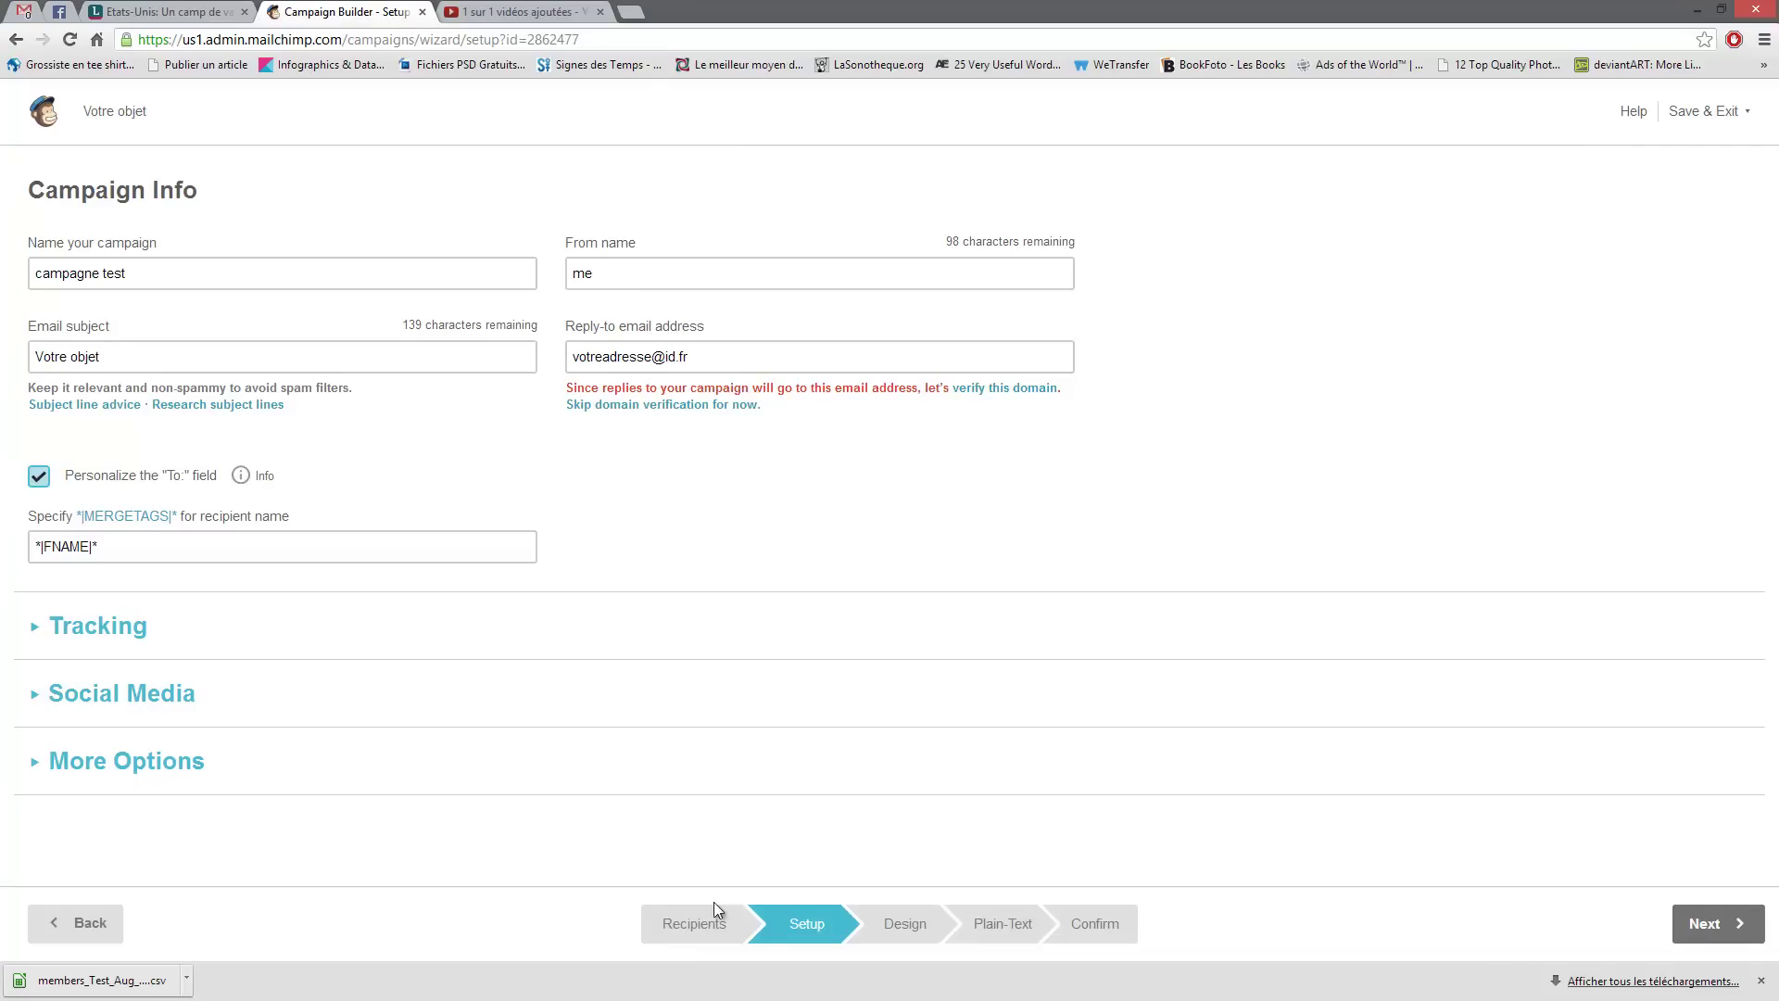
pyautogui.click(1703, 923)
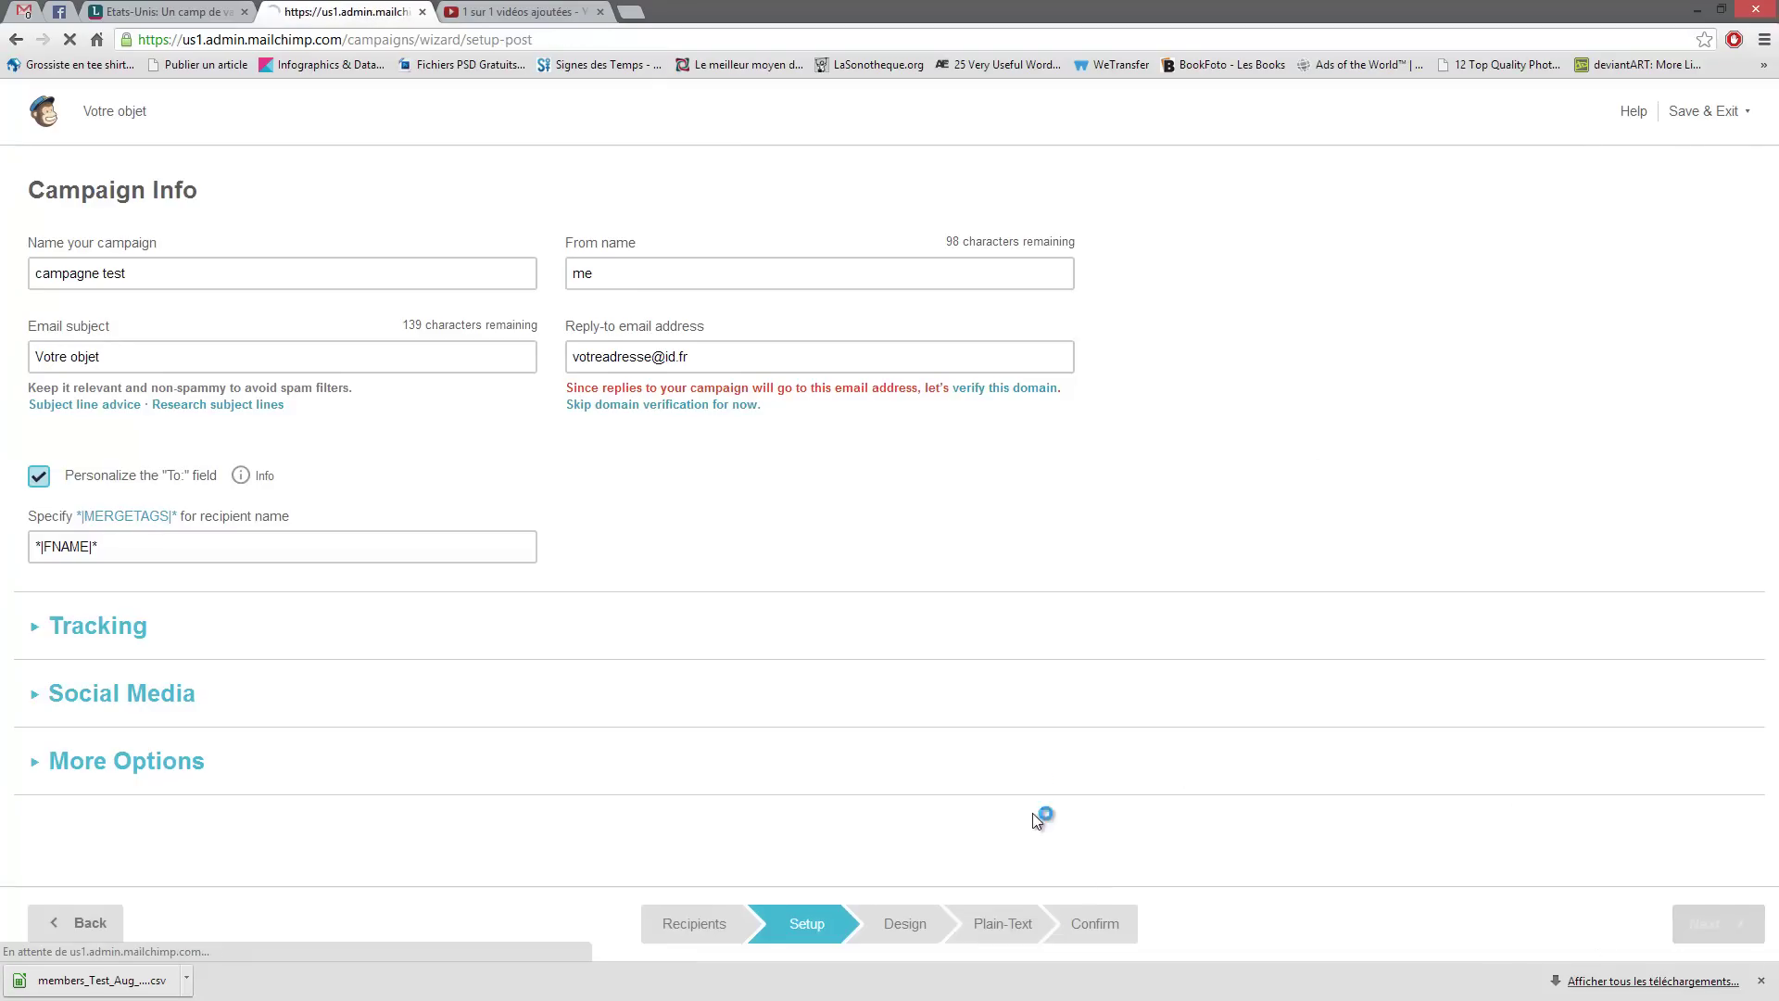
pyautogui.moveTo(731, 450); pyautogui.dragTo(387, 465)
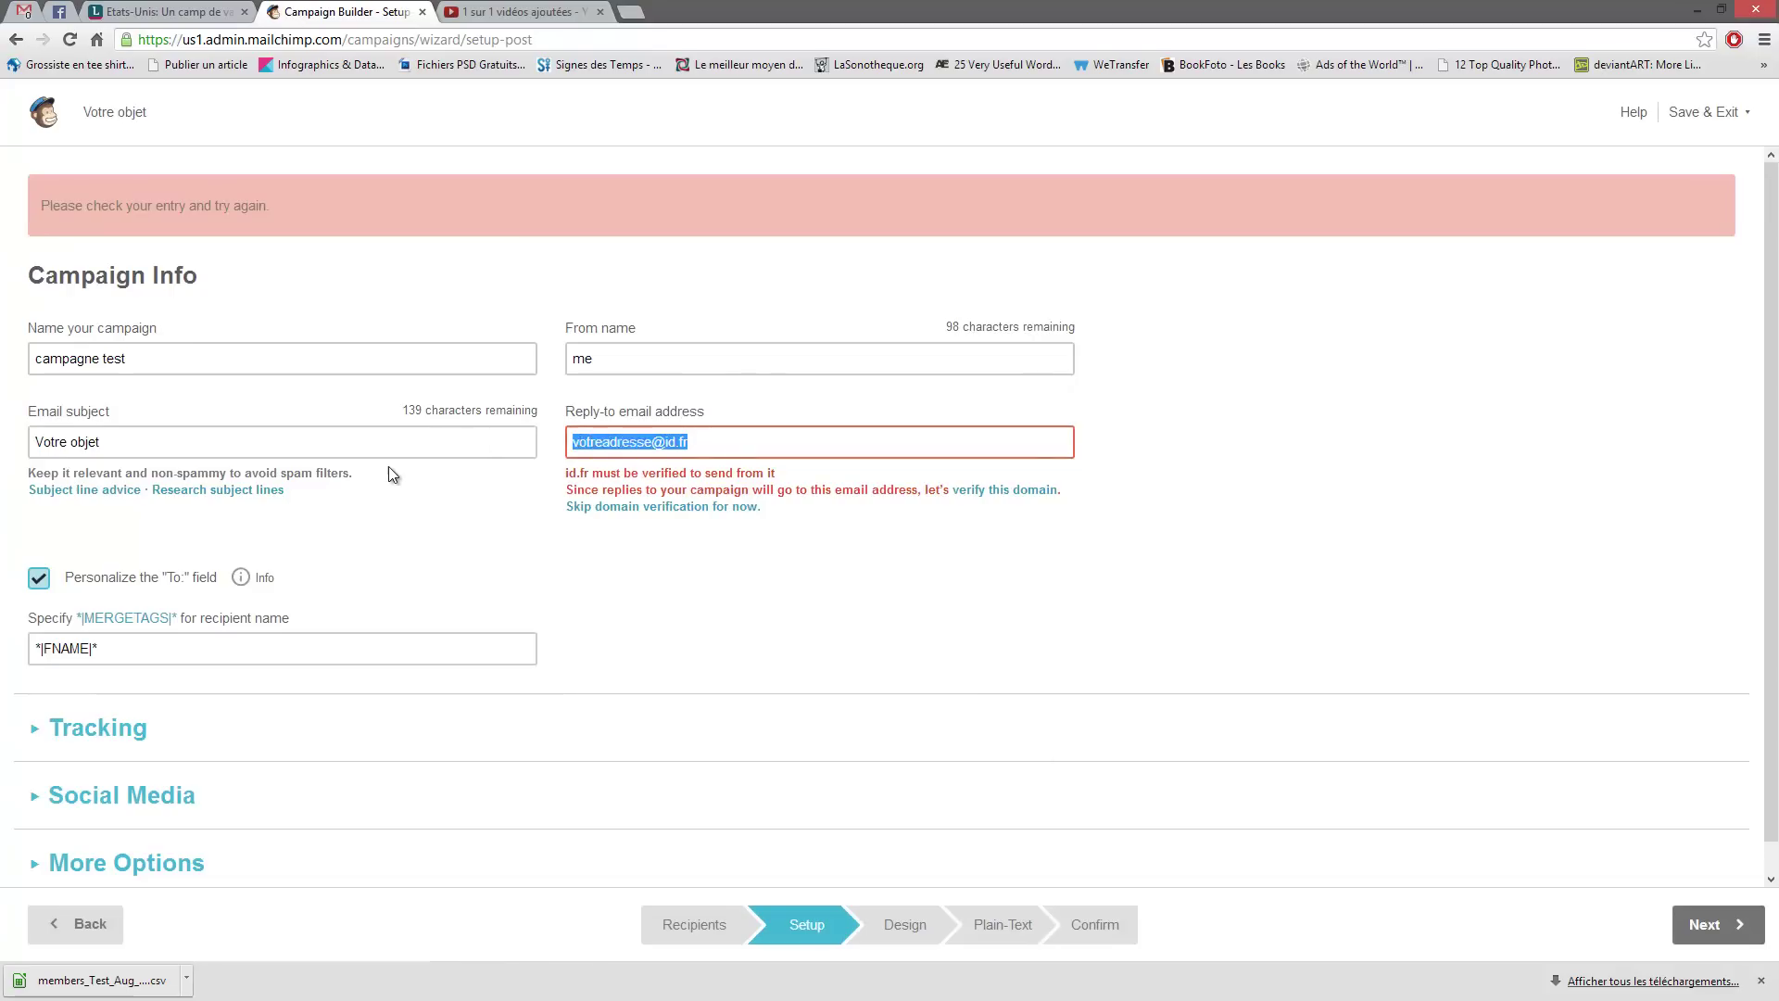
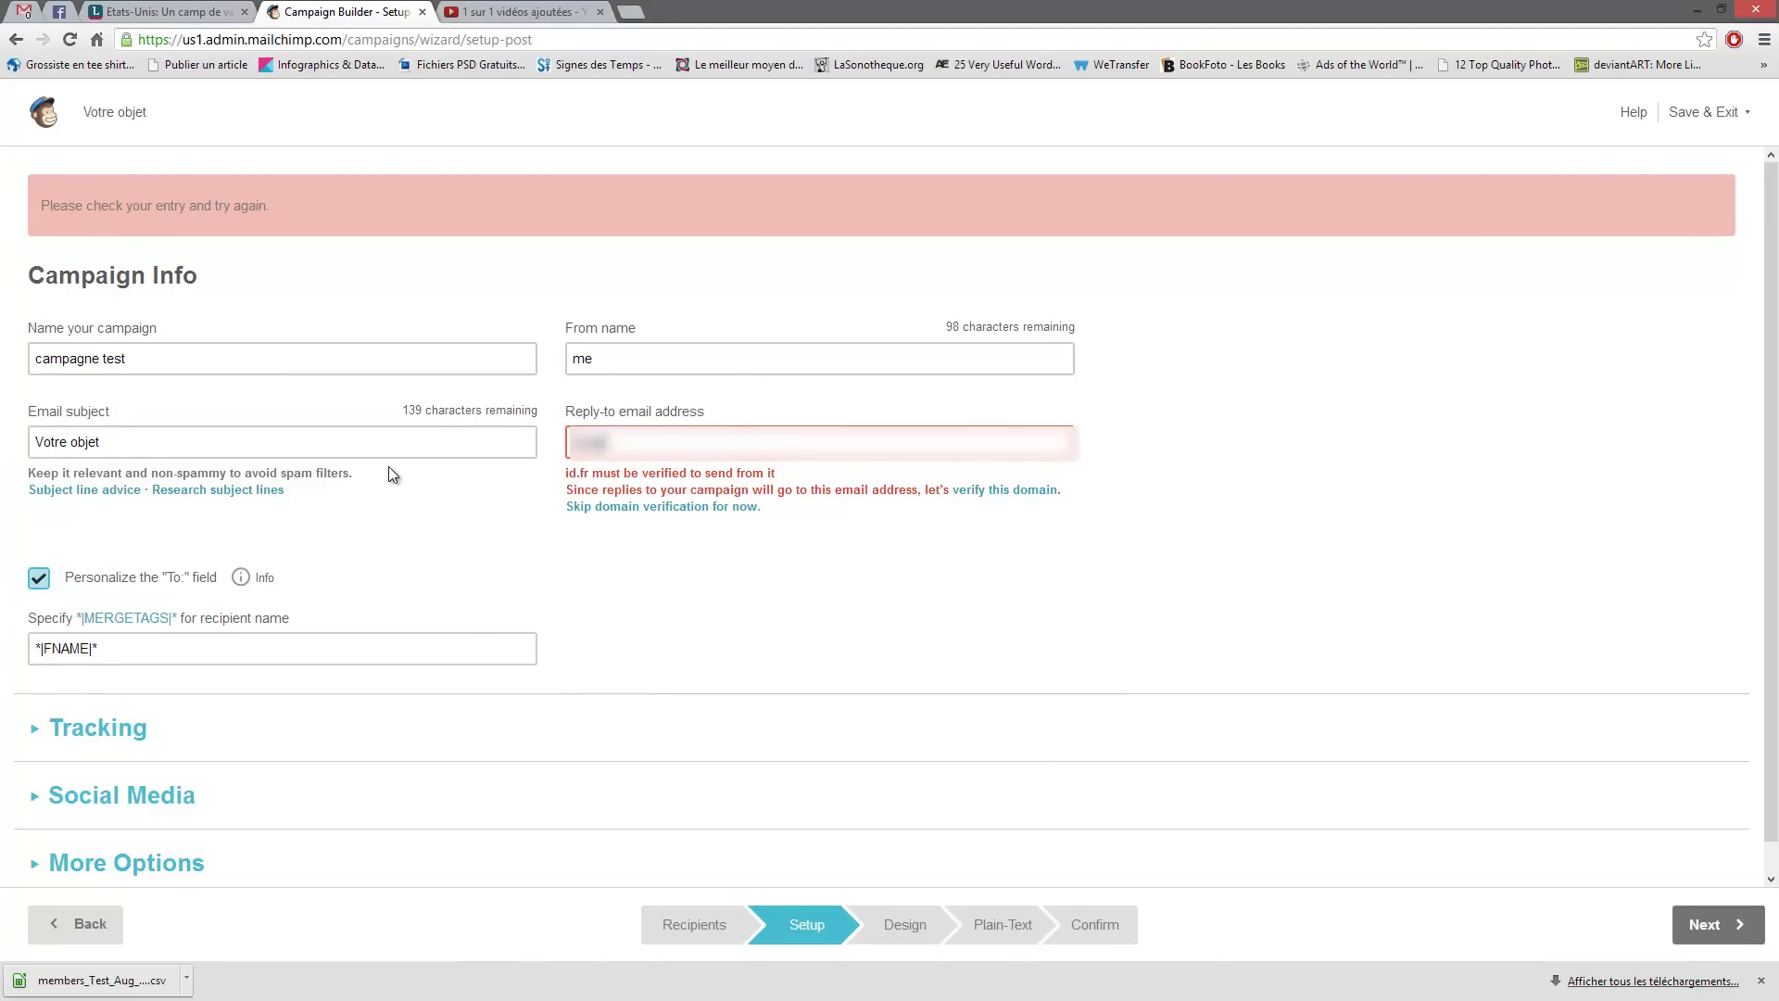
pyautogui.click(1732, 936)
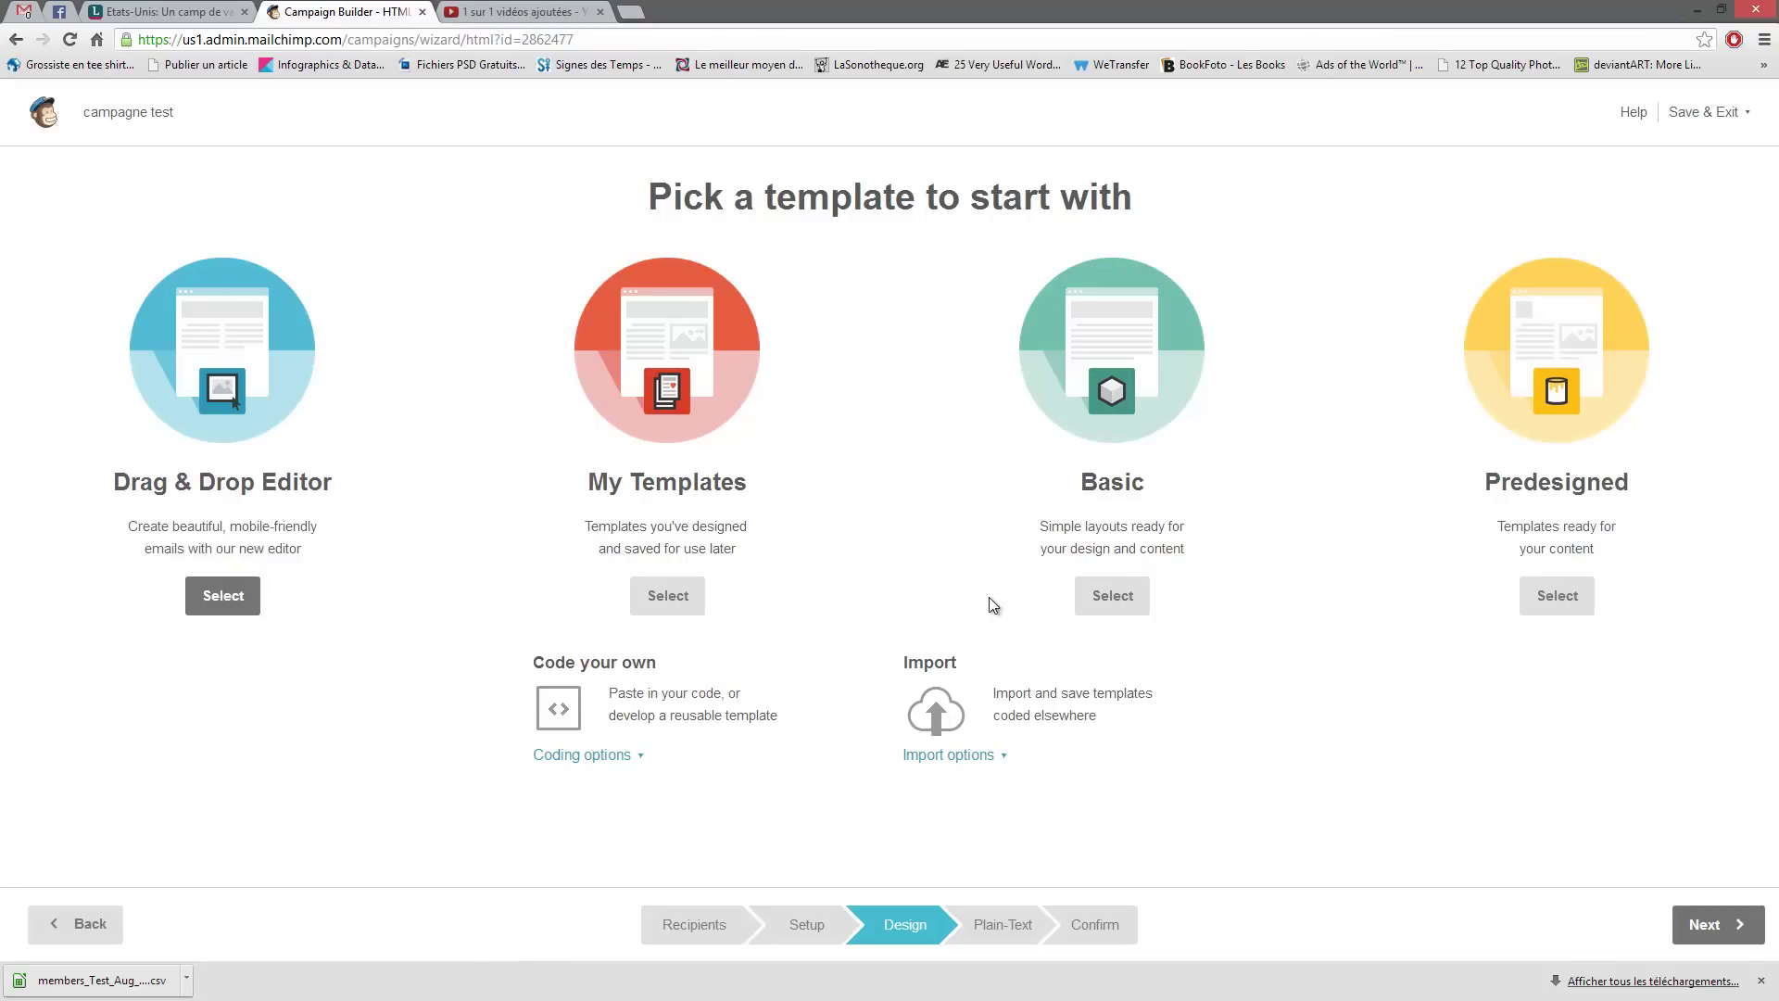
pyautogui.click(220, 608)
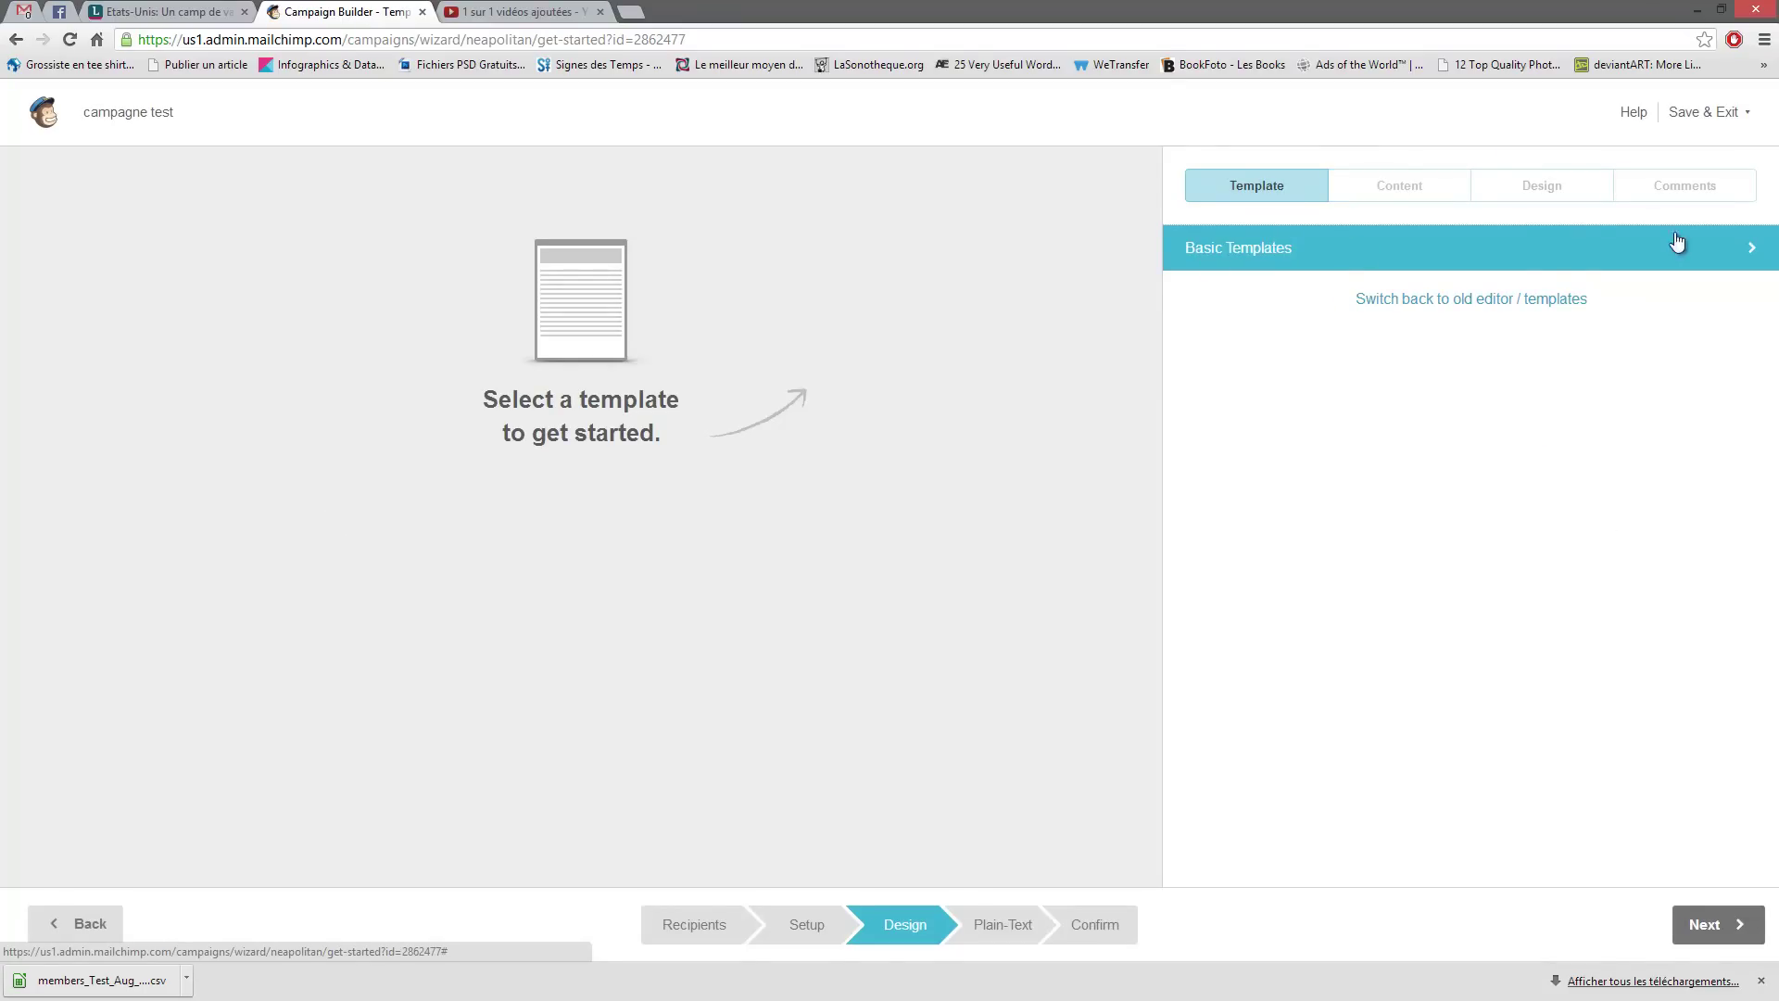
pyautogui.click(1279, 260)
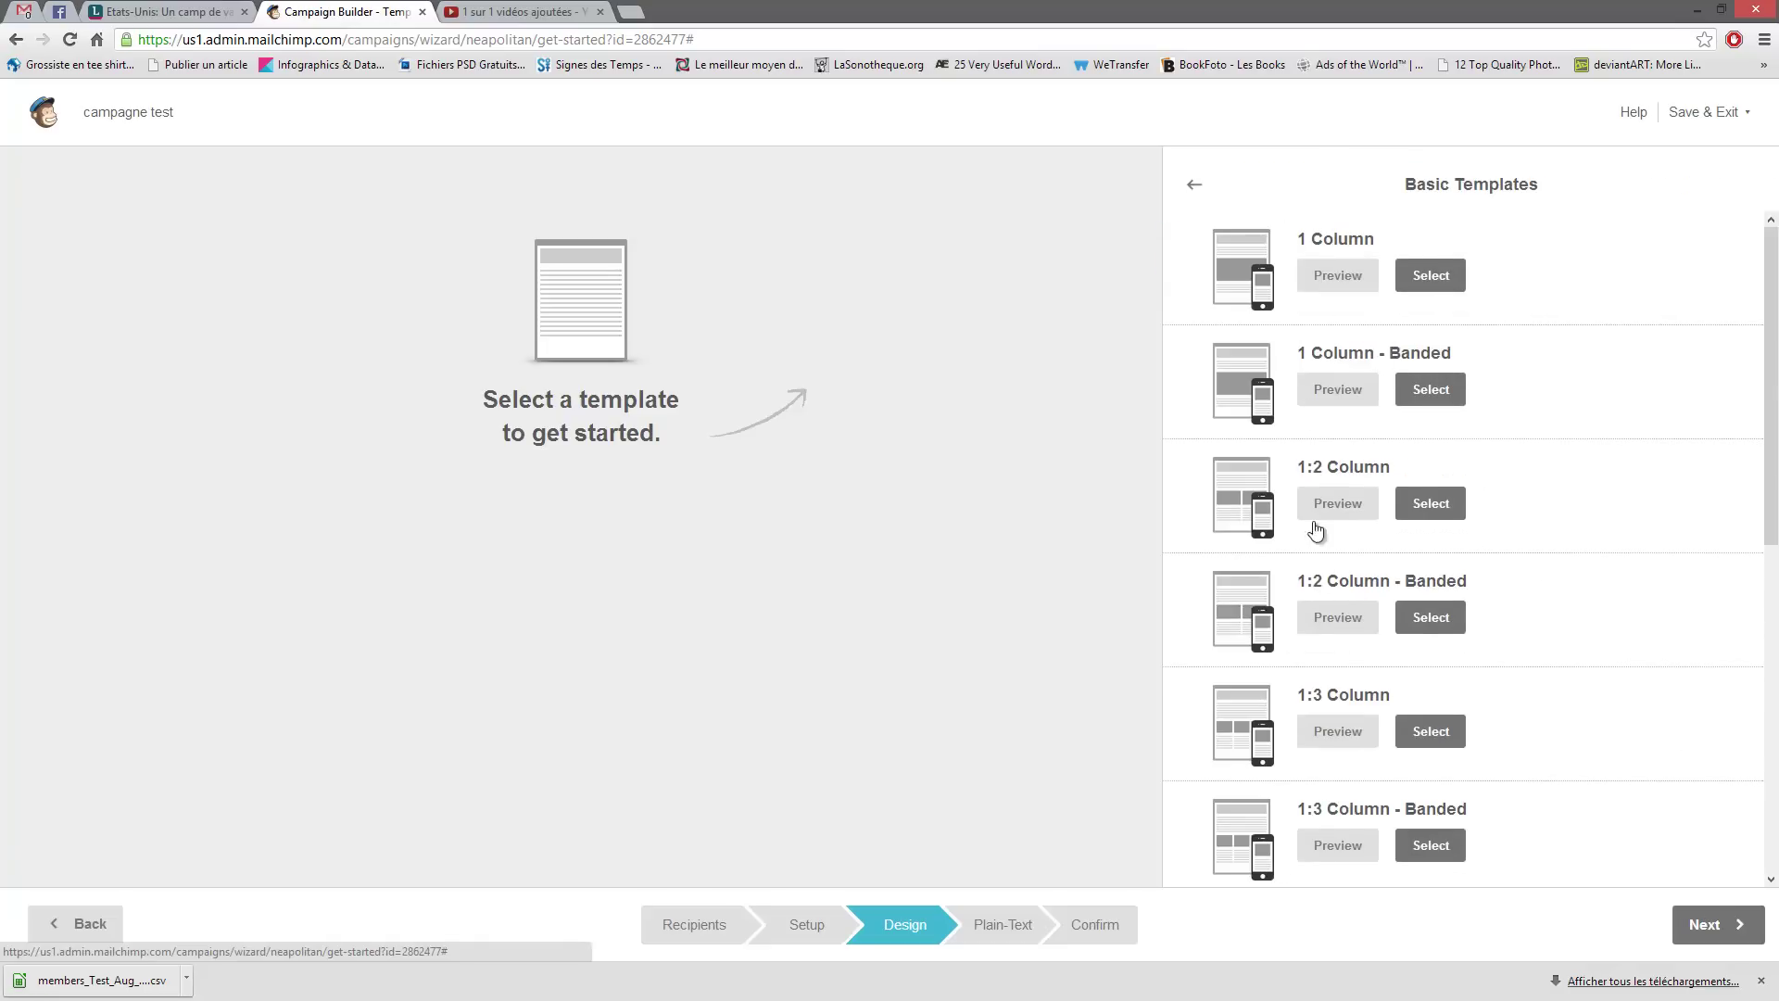
pyautogui.scroll(-7, 1316, 529)
pyautogui.scroll(7, 1311, 444)
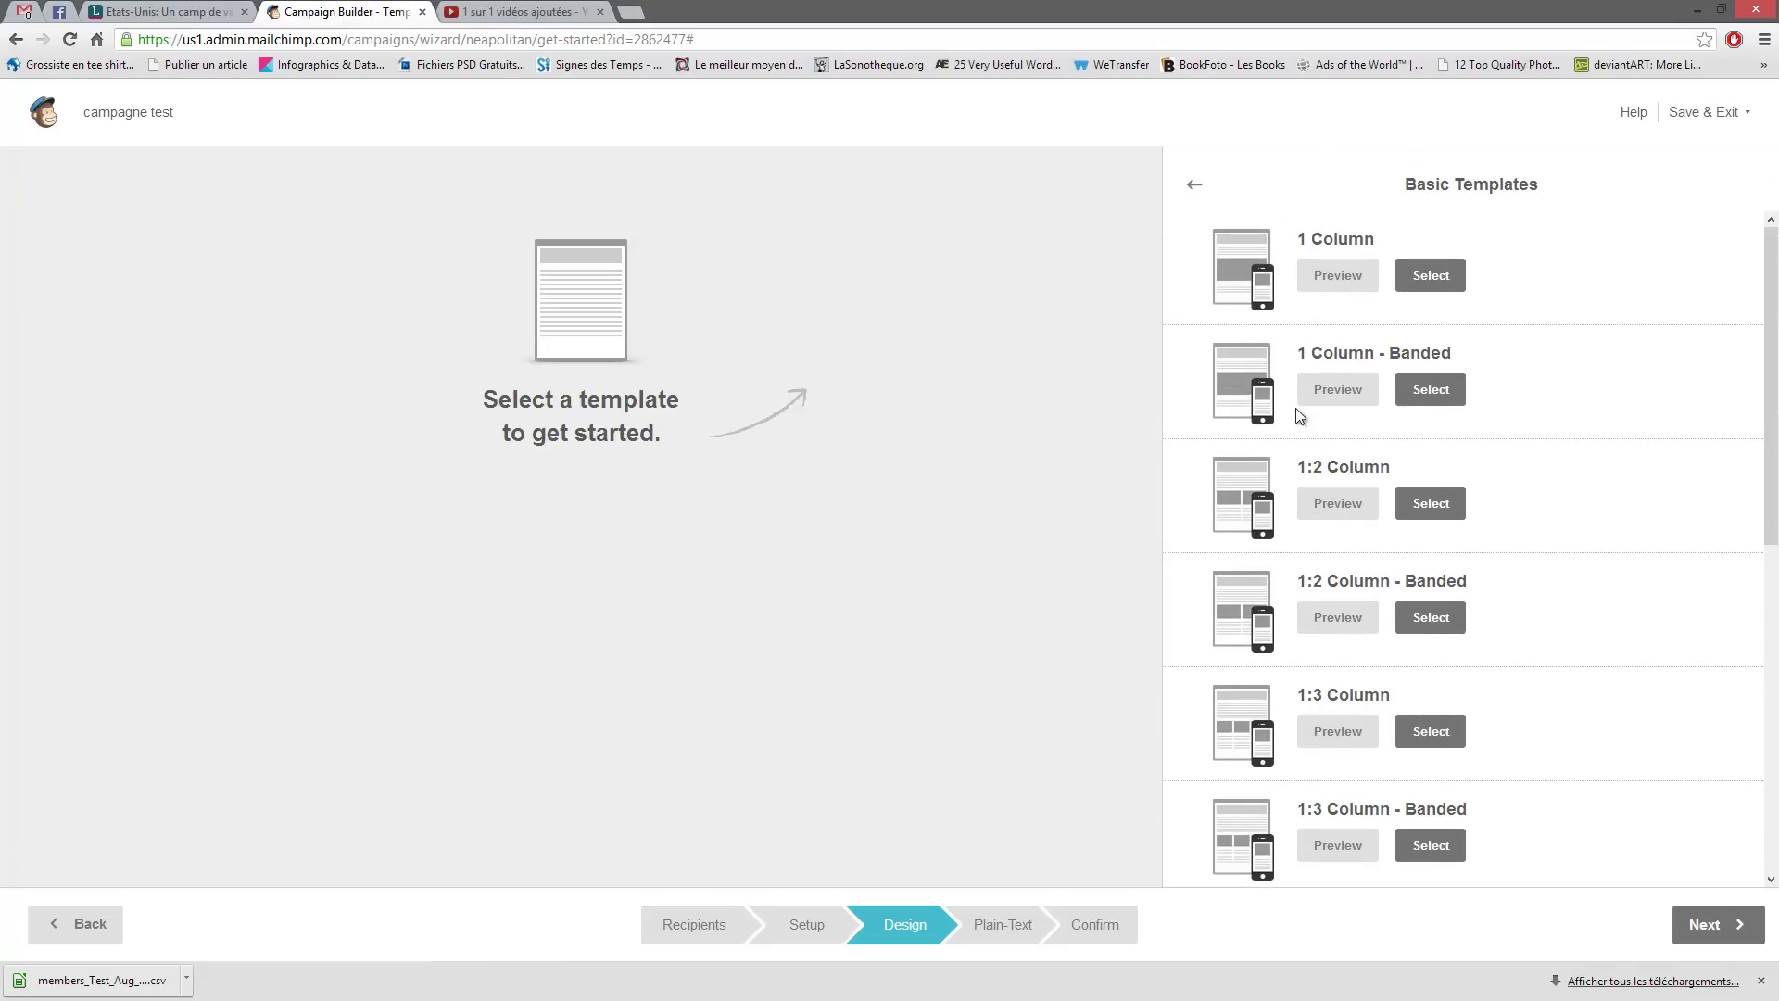
pyautogui.click(1207, 195)
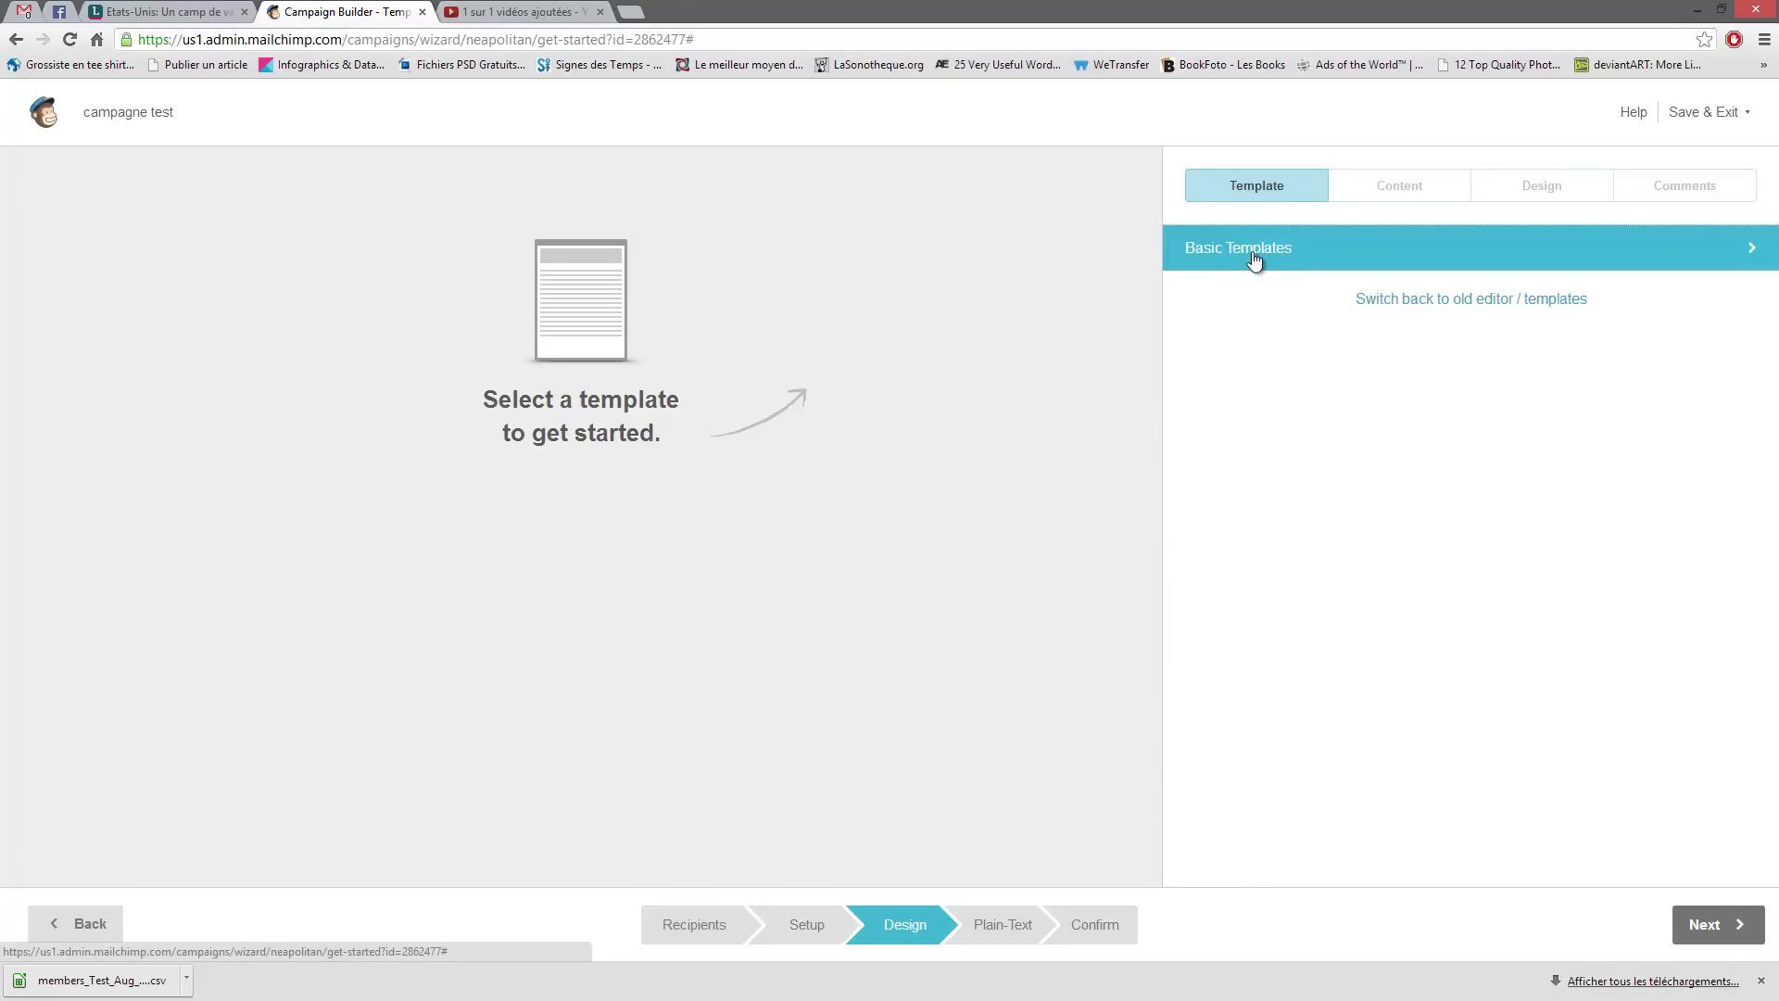
pyautogui.click(1253, 259)
pyautogui.scroll(-7, 1299, 287)
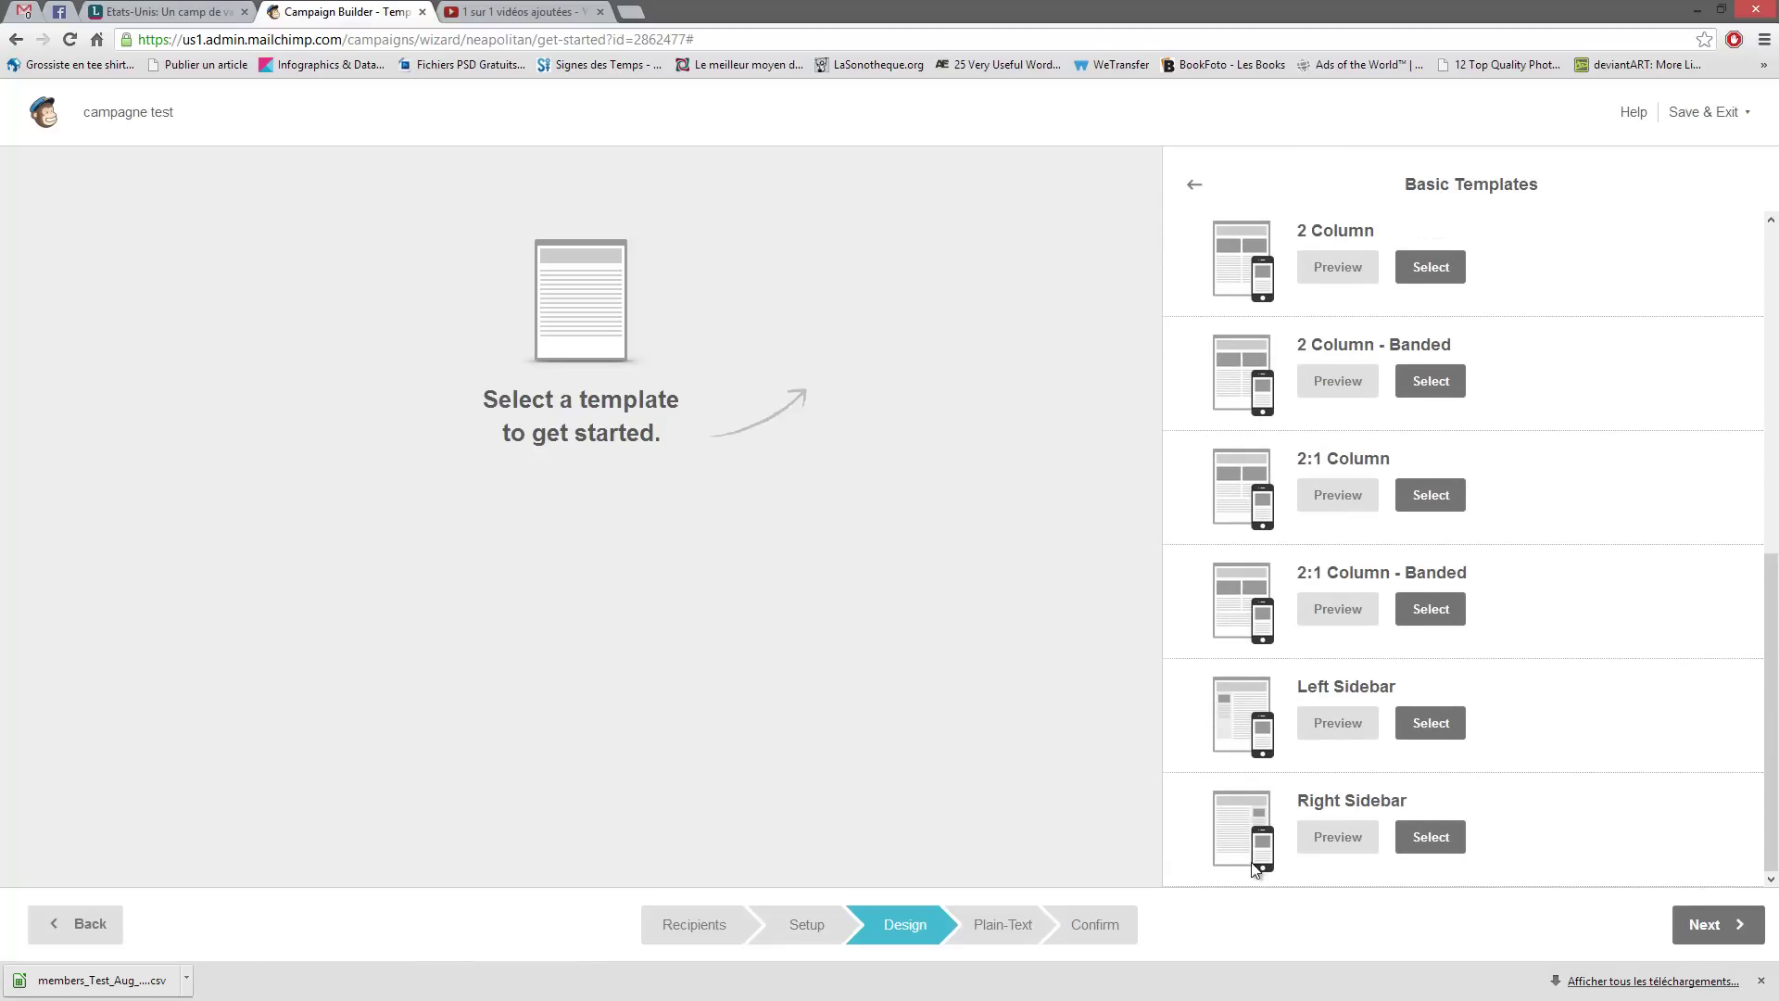
pyautogui.scroll(7, 1251, 854)
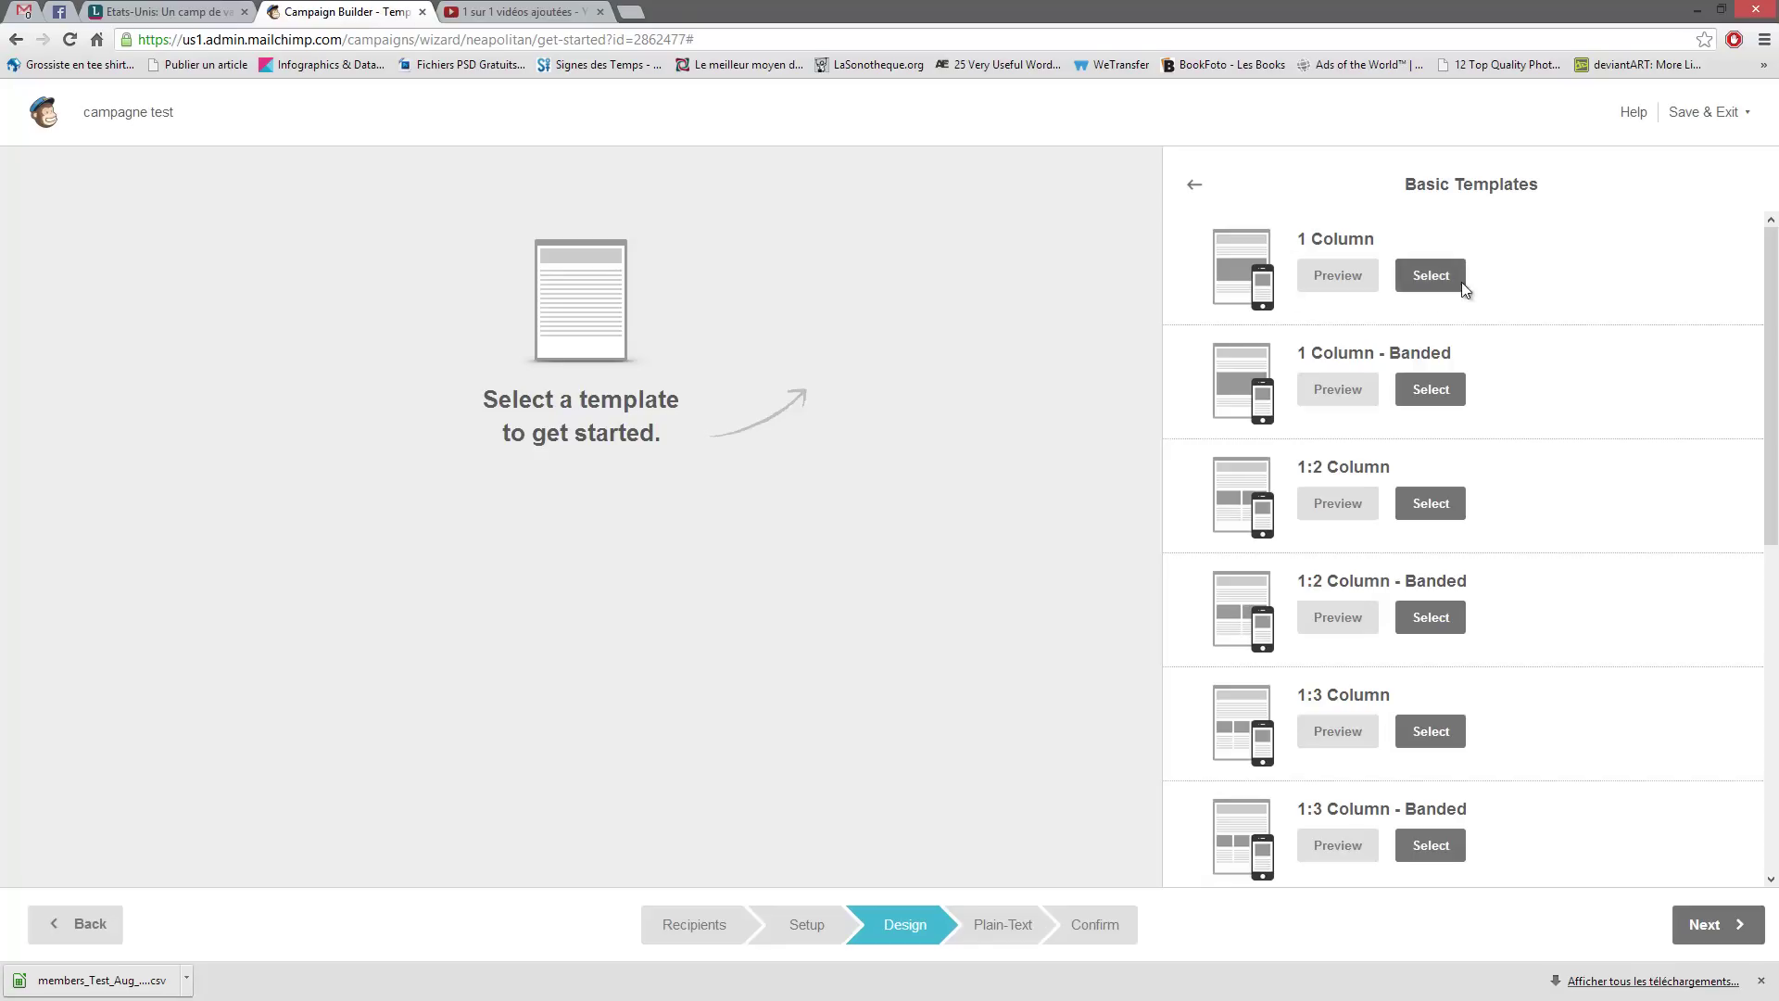
pyautogui.click(1341, 272)
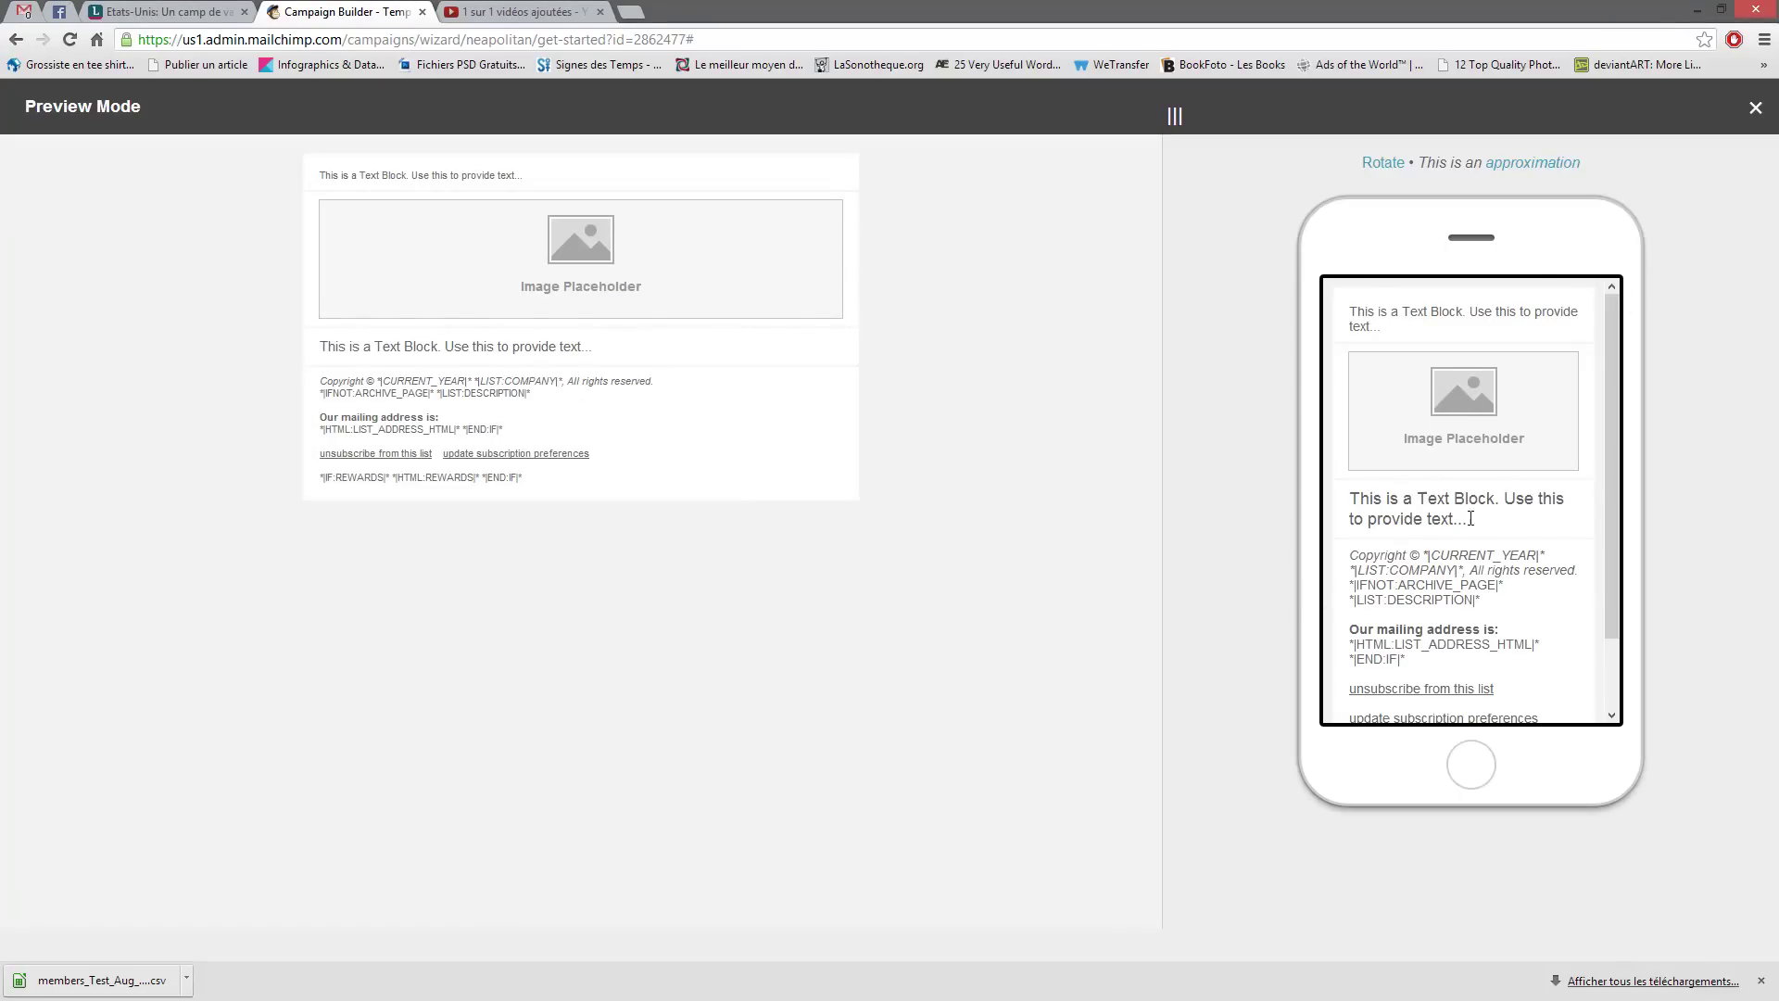
pyautogui.moveTo(1470, 518); pyautogui.dragTo(1358, 499)
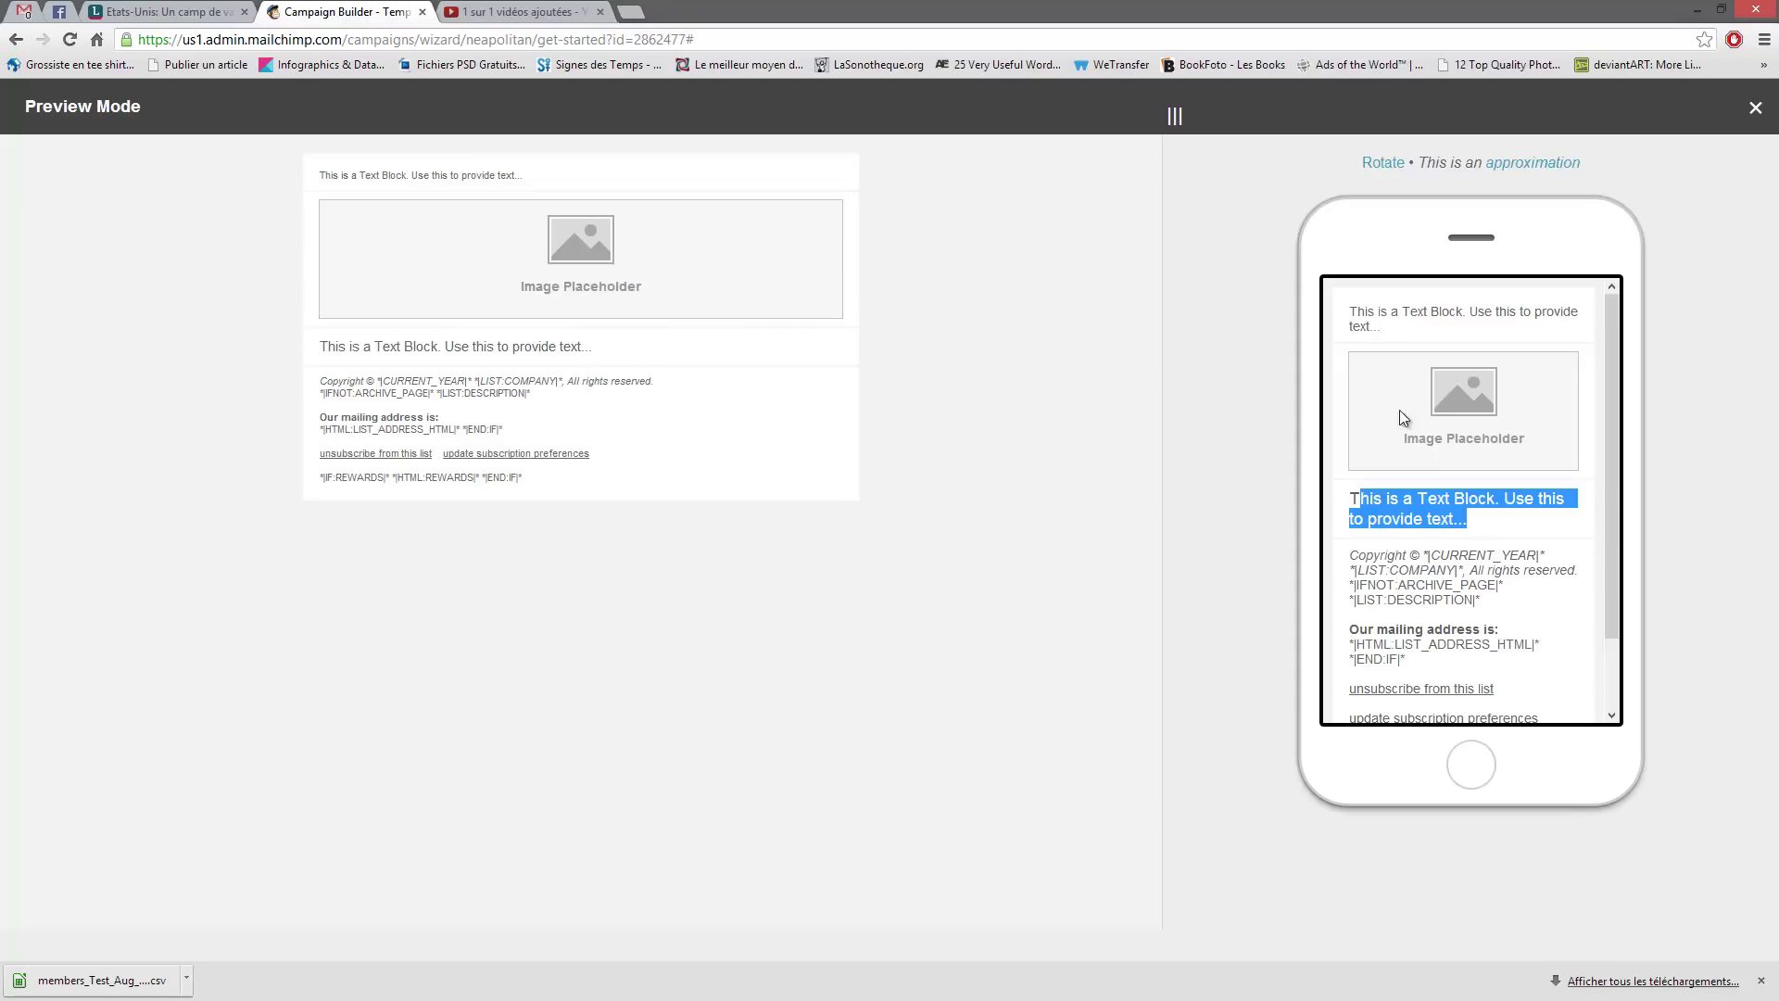
pyautogui.click(1436, 519)
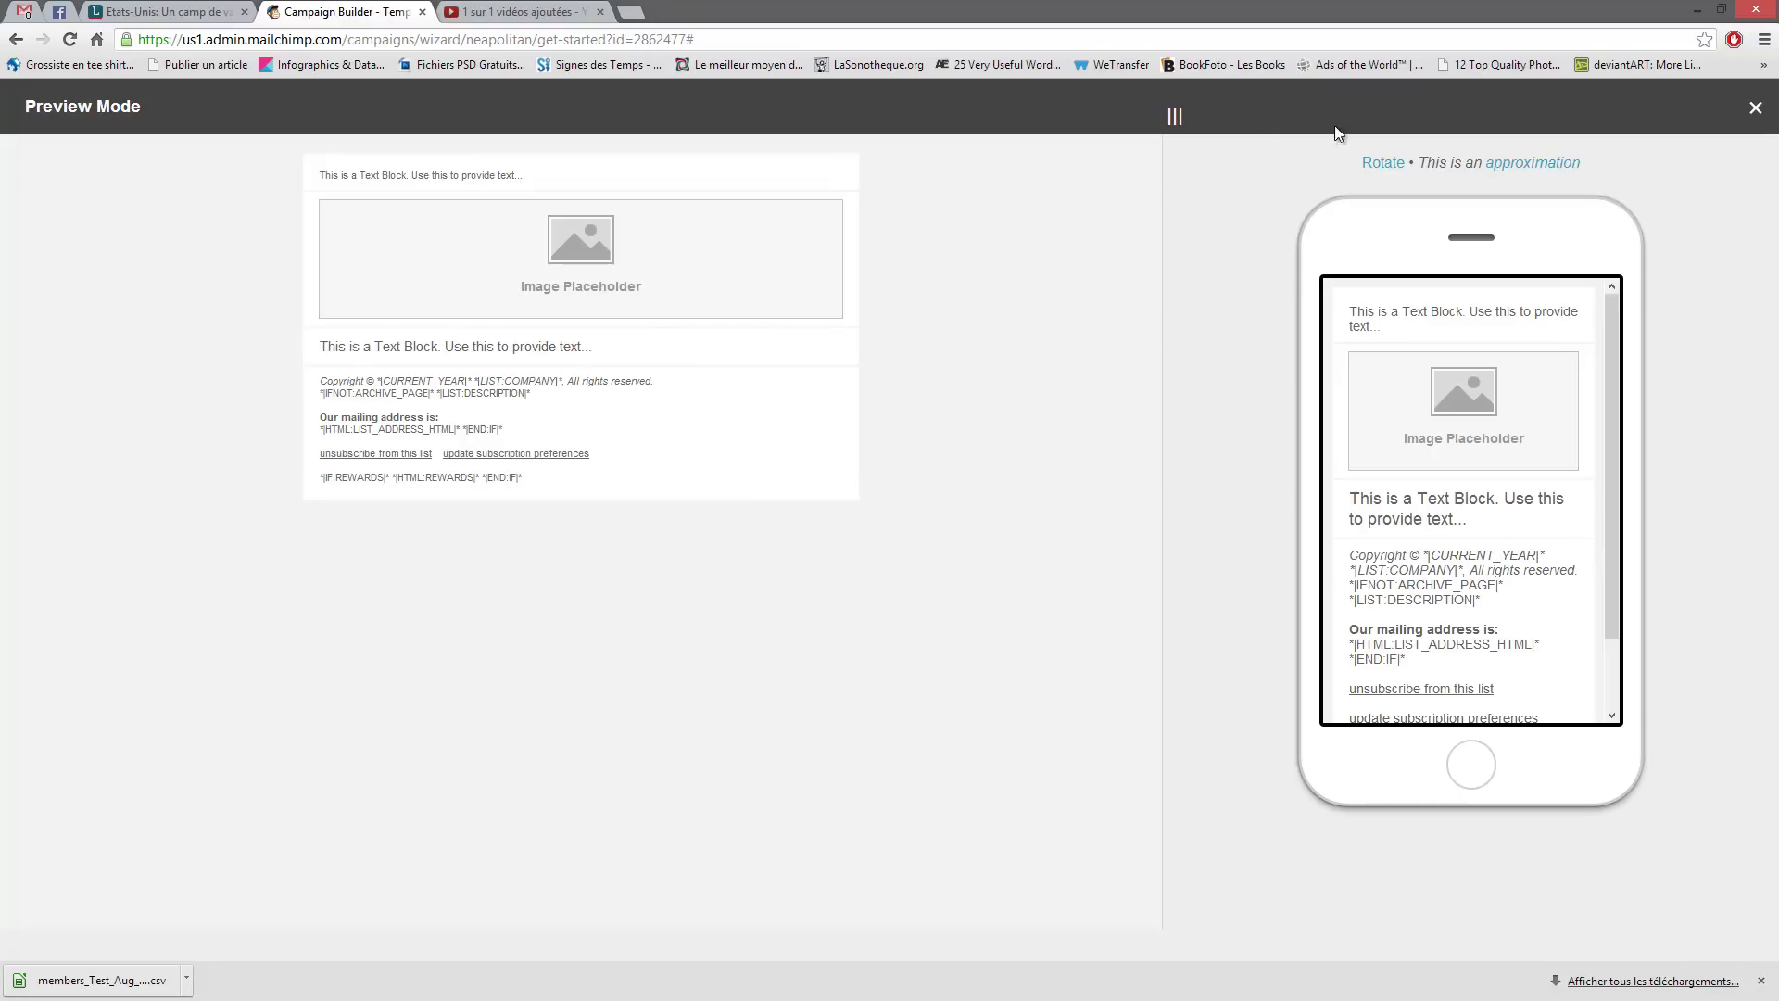
pyautogui.moveTo(1175, 116); pyautogui.dragTo(959, 116)
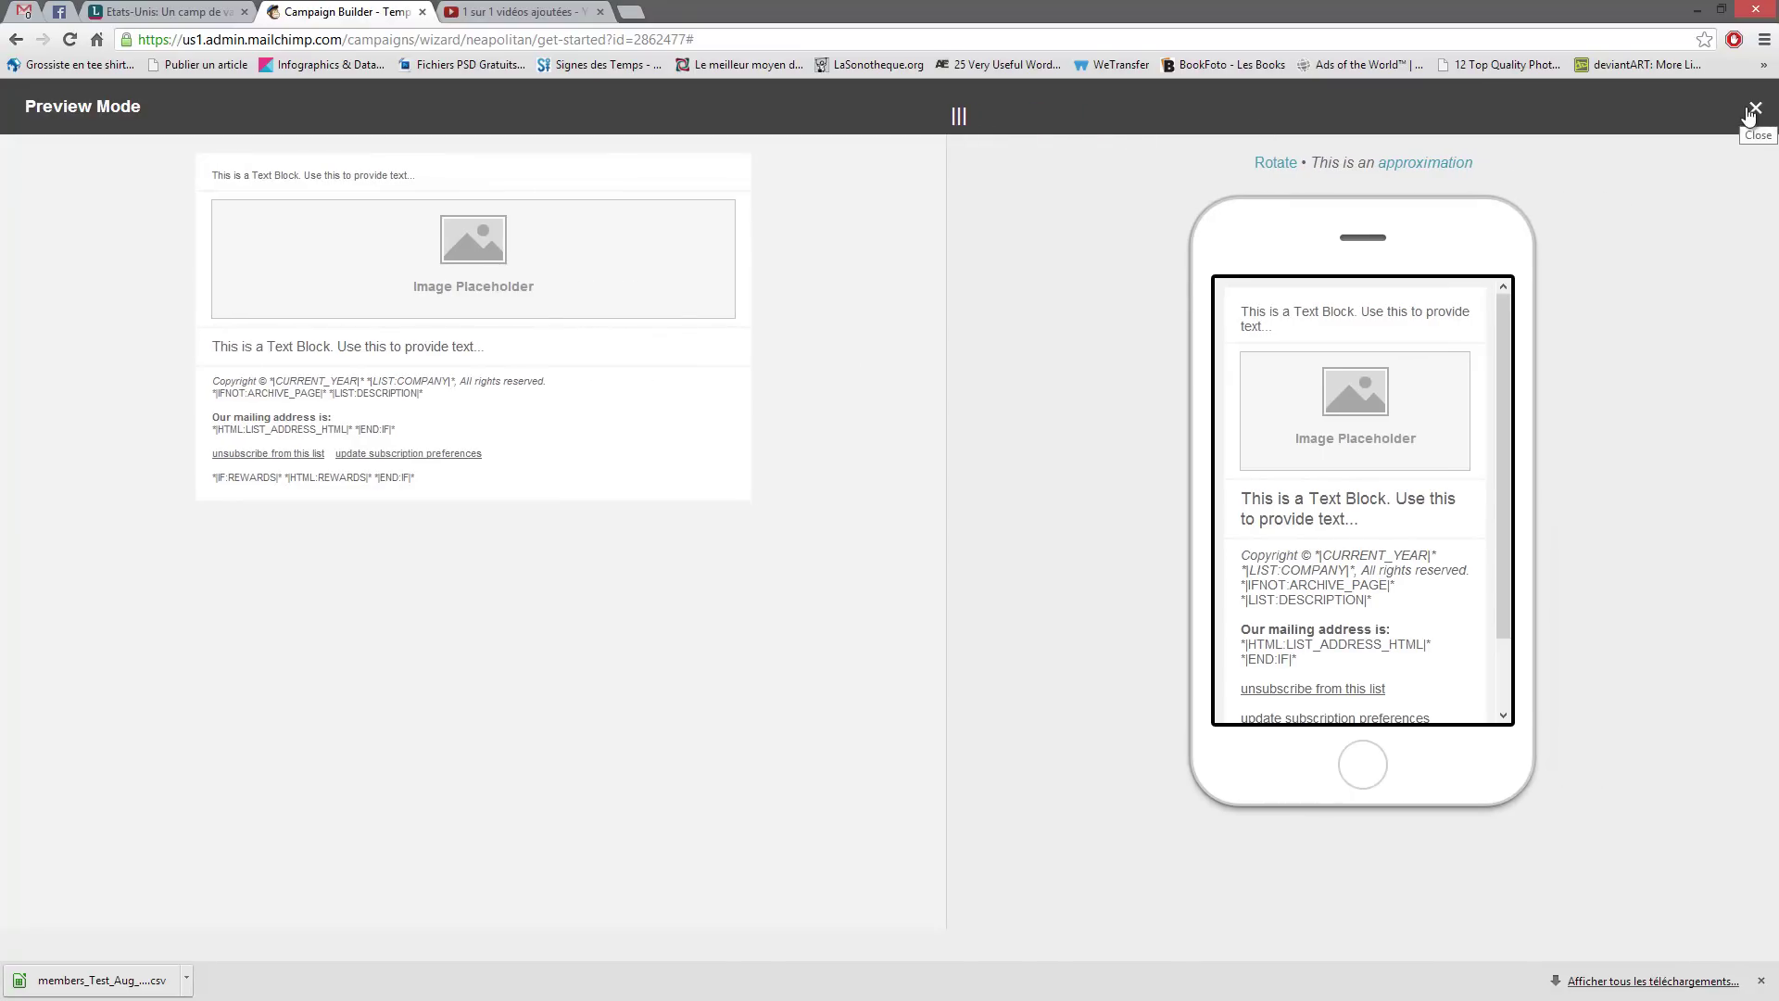
pyautogui.click(1754, 109)
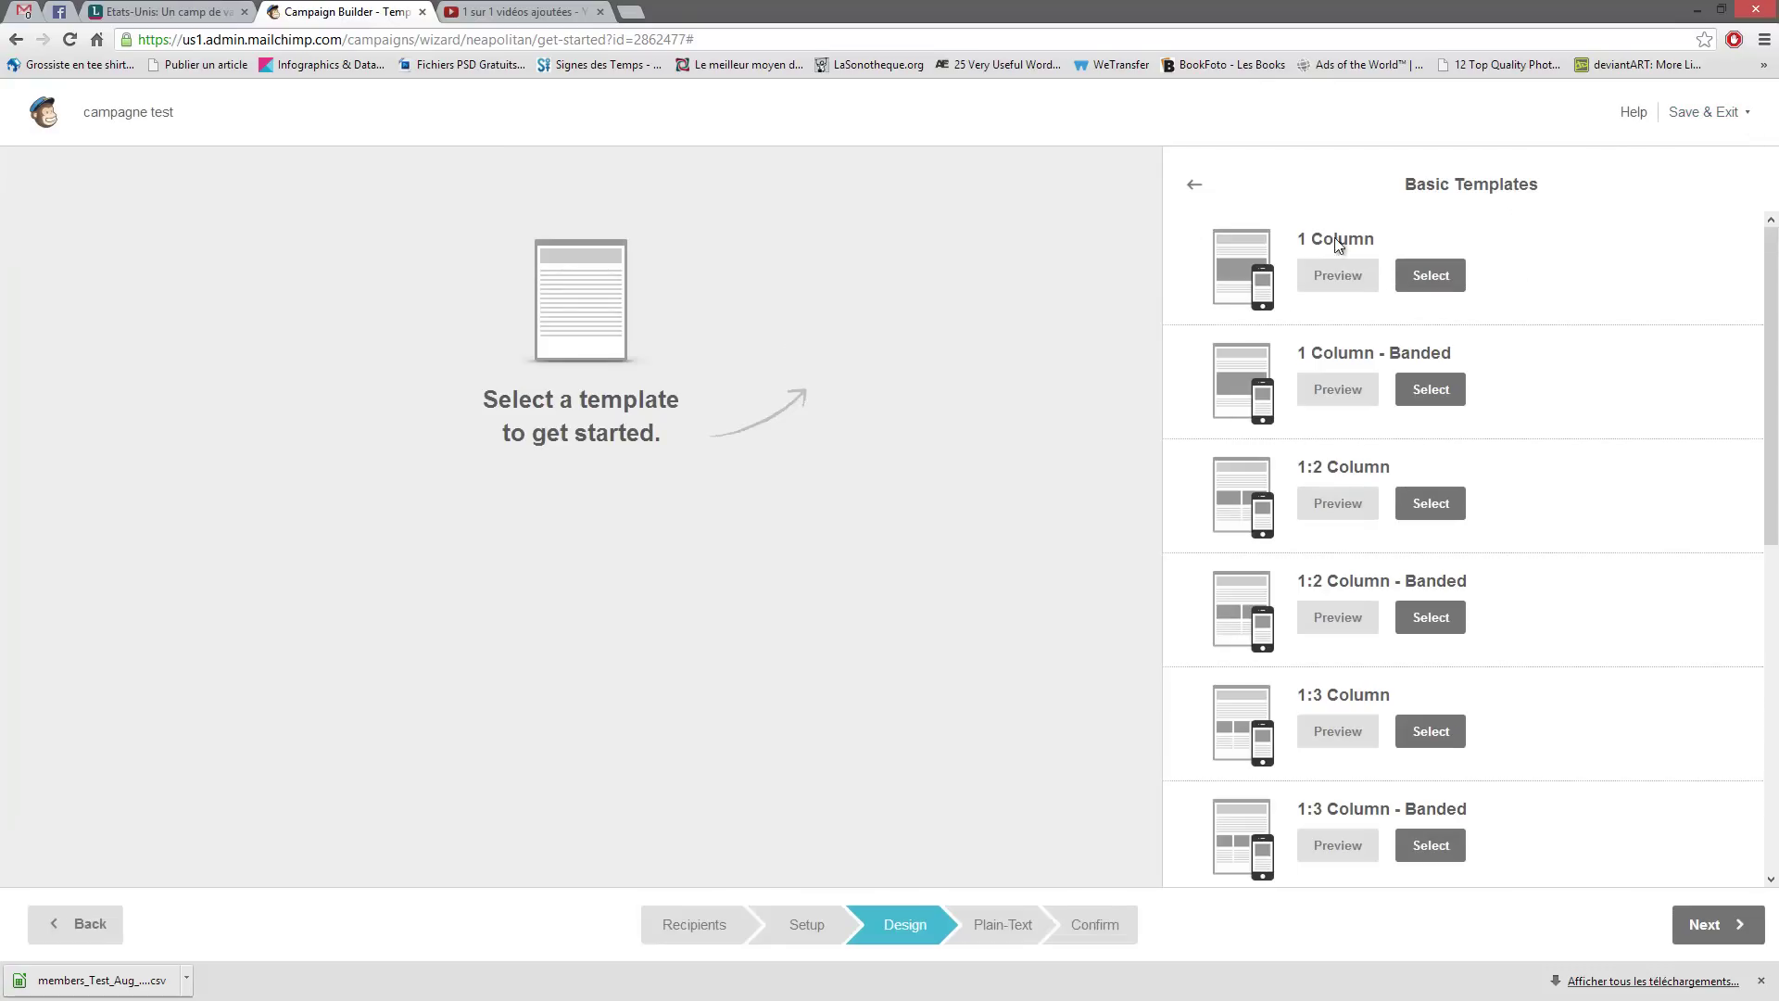
# - Load the 1 Column template and open the preheader block for editing
pyautogui.click(1425, 287)
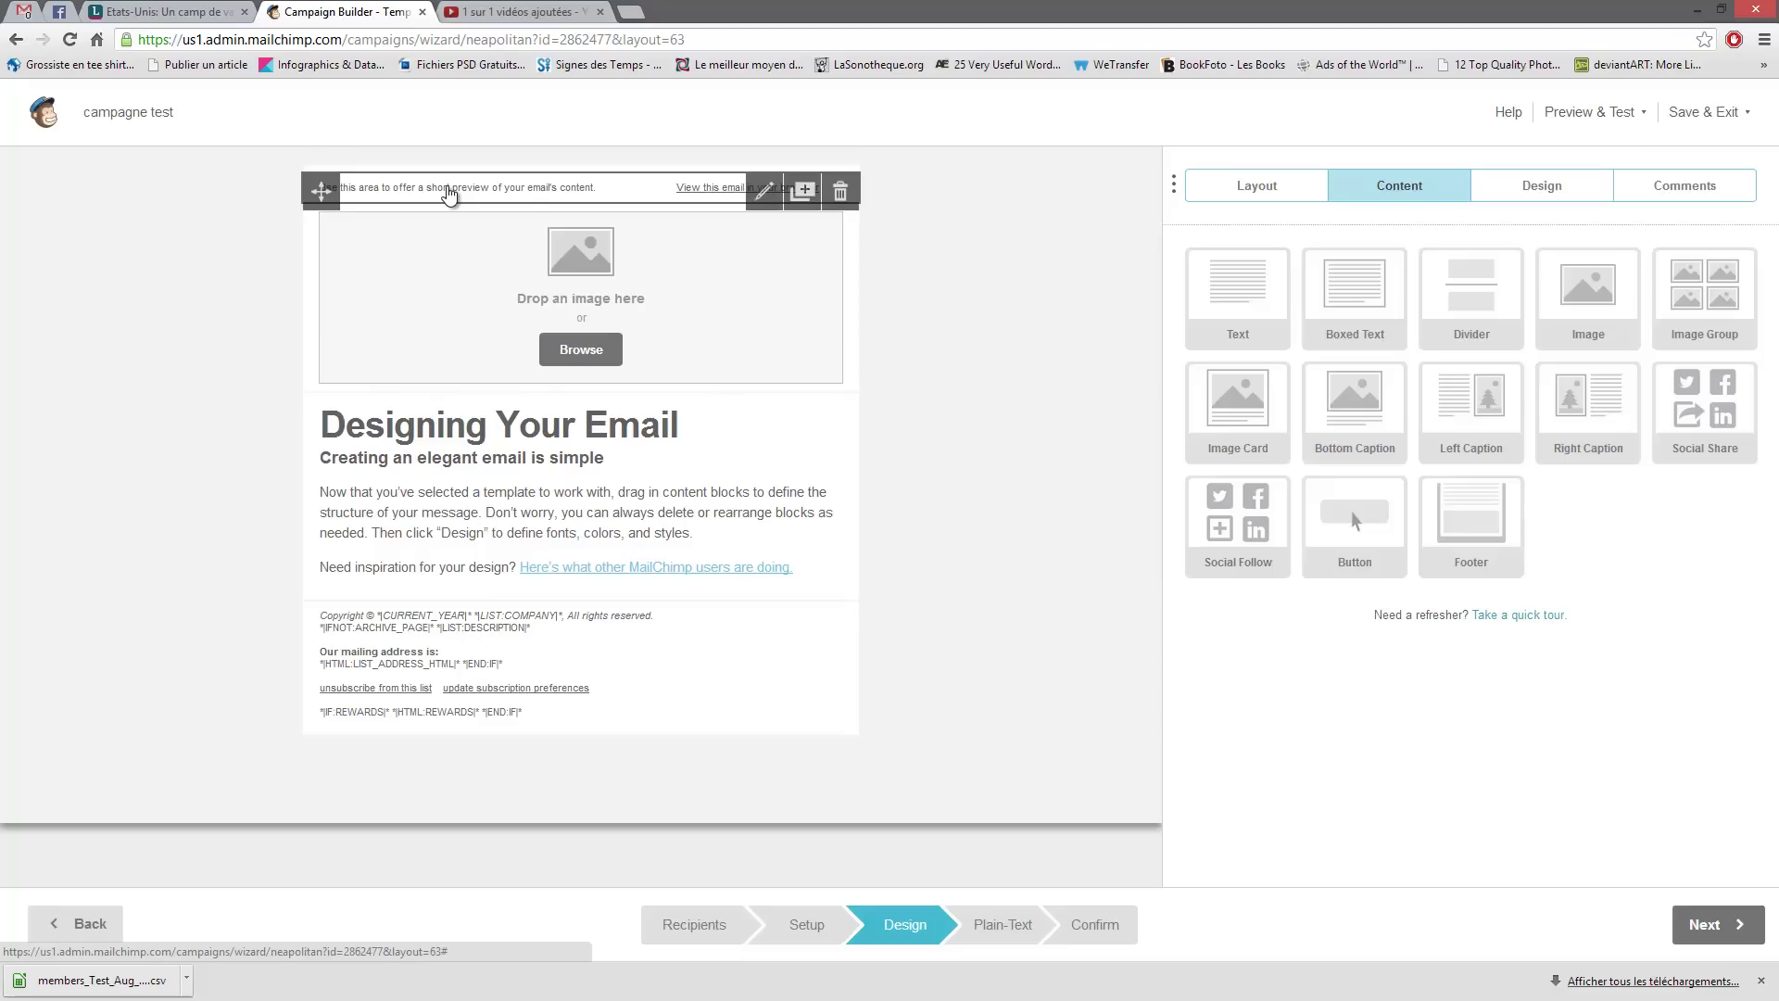
pyautogui.moveTo(321, 190)
pyautogui.mouseDown()
pyautogui.moveTo(311, 715)
pyautogui.moveTo(310, 214)
pyautogui.mouseUp()
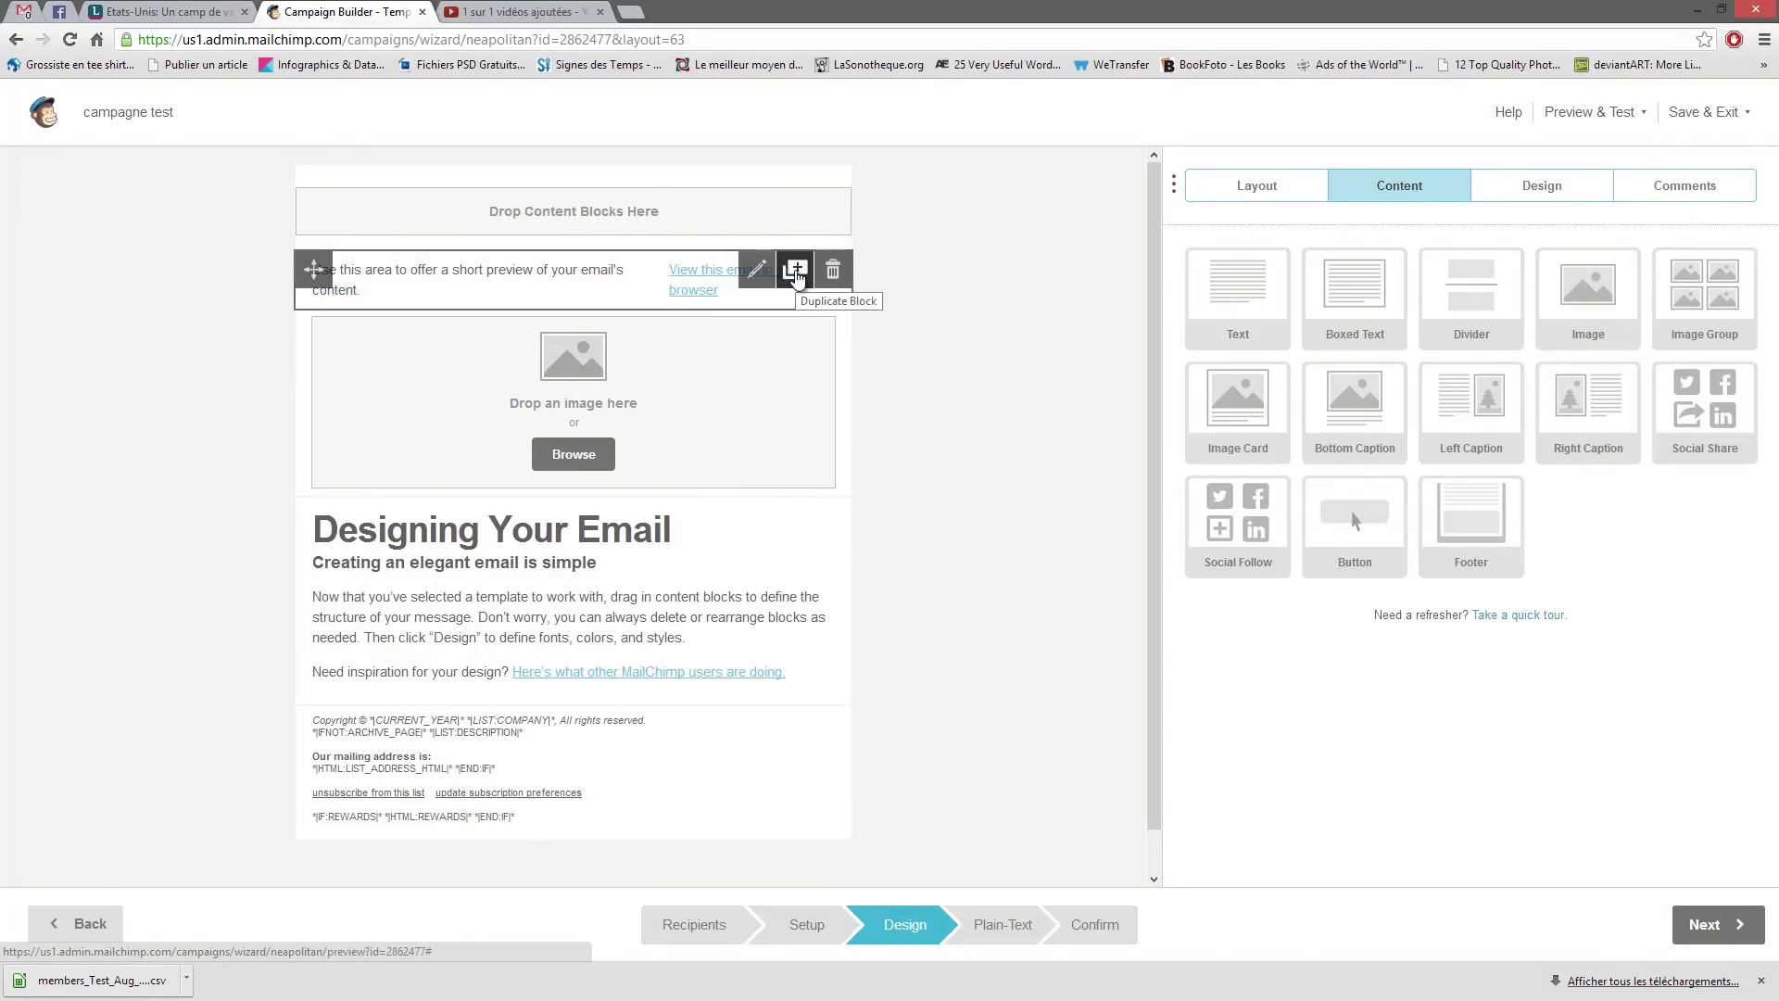
pyautogui.click(758, 276)
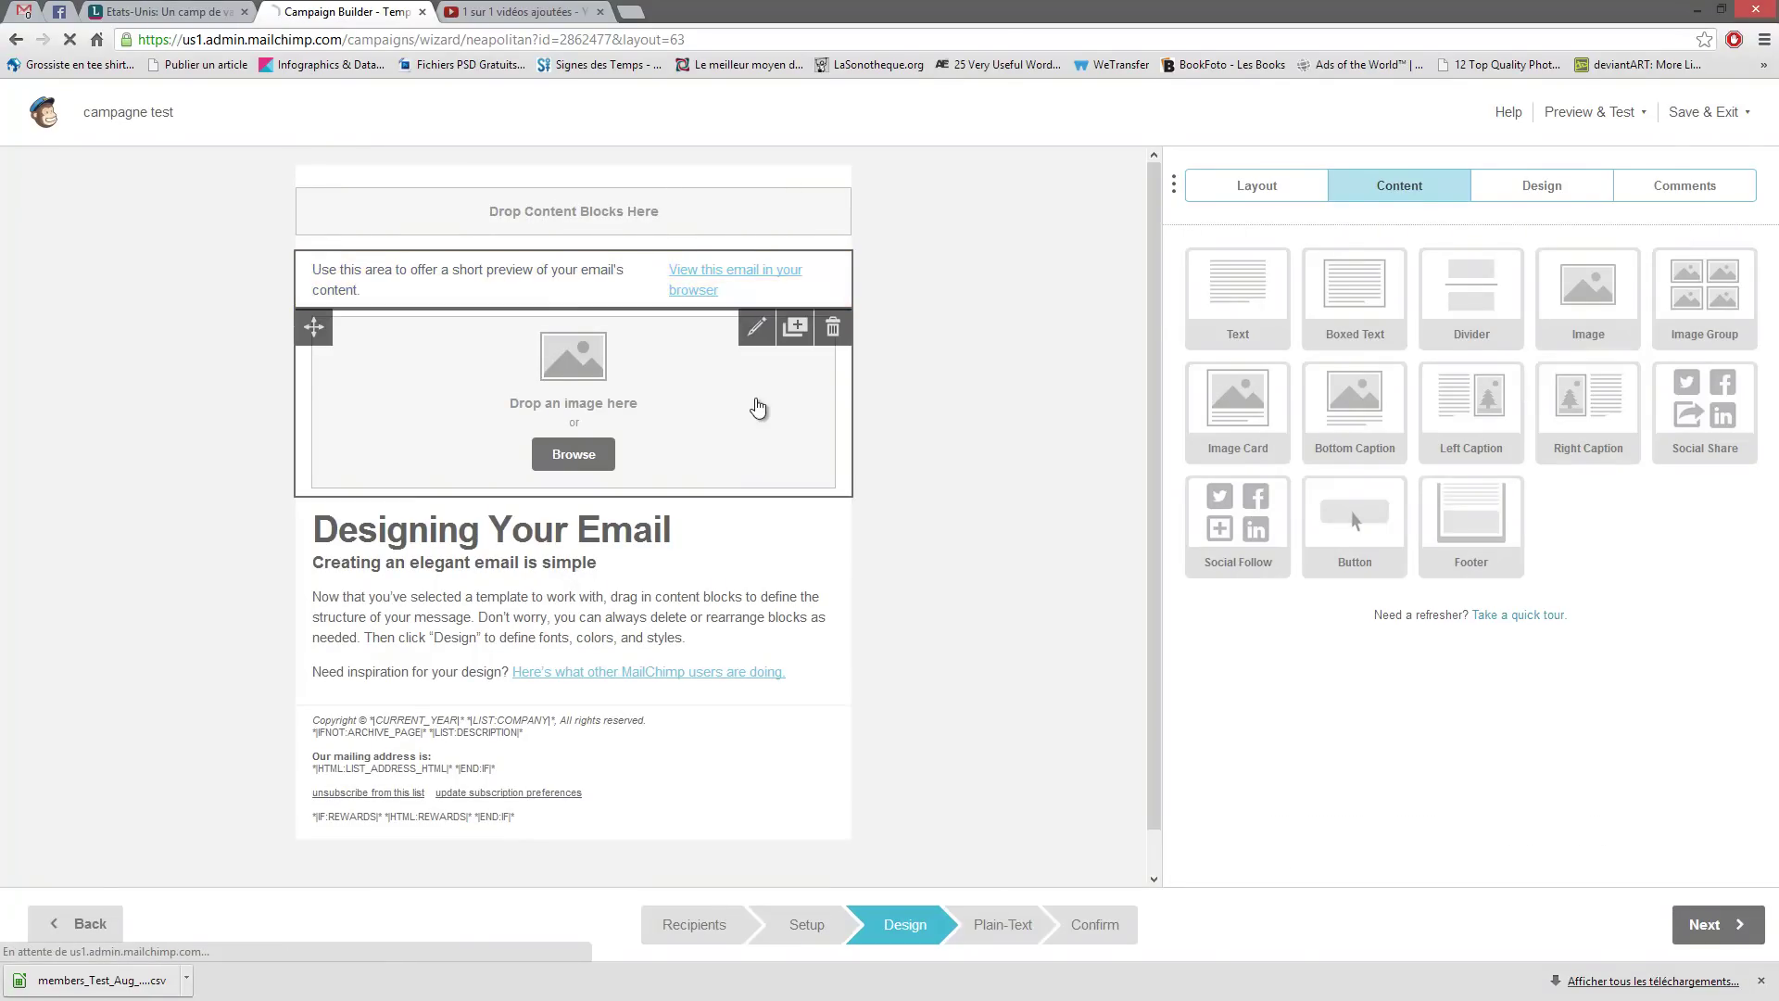
pyautogui.moveTo(1513, 355); pyautogui.dragTo(1185, 349)
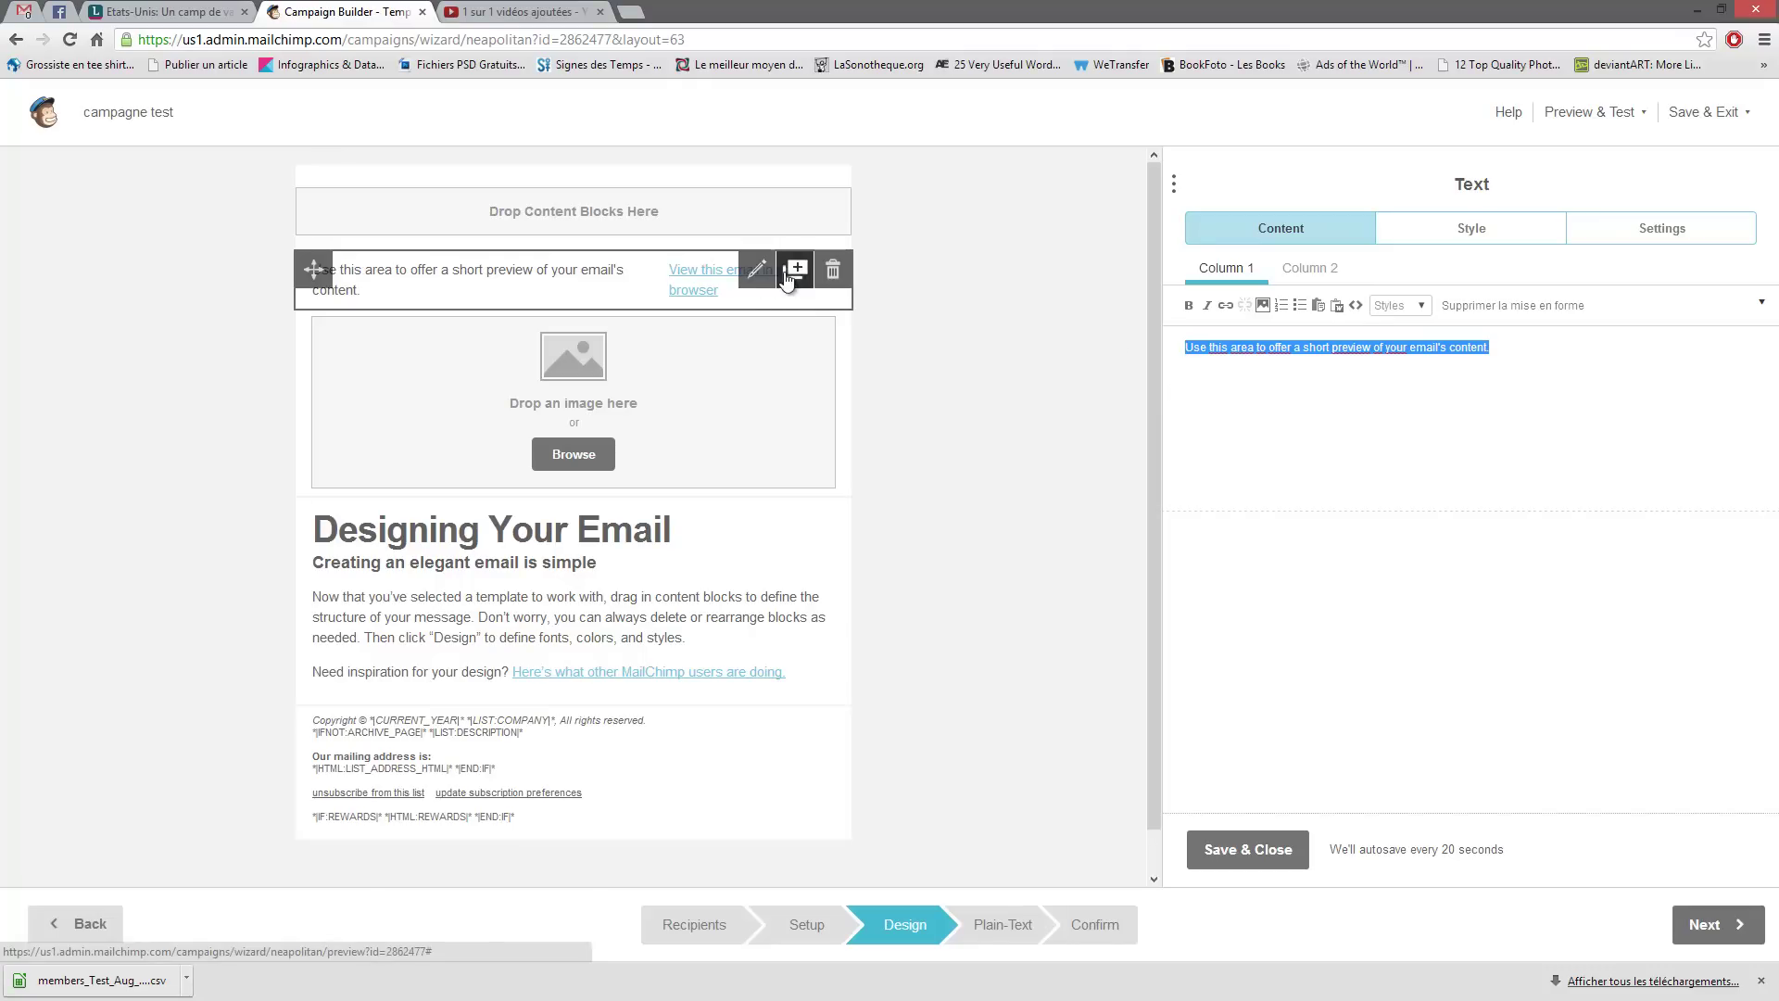
# - Duplicate the preheader block, delete the copy, and select the preheader sentence
pyautogui.click(794, 272)
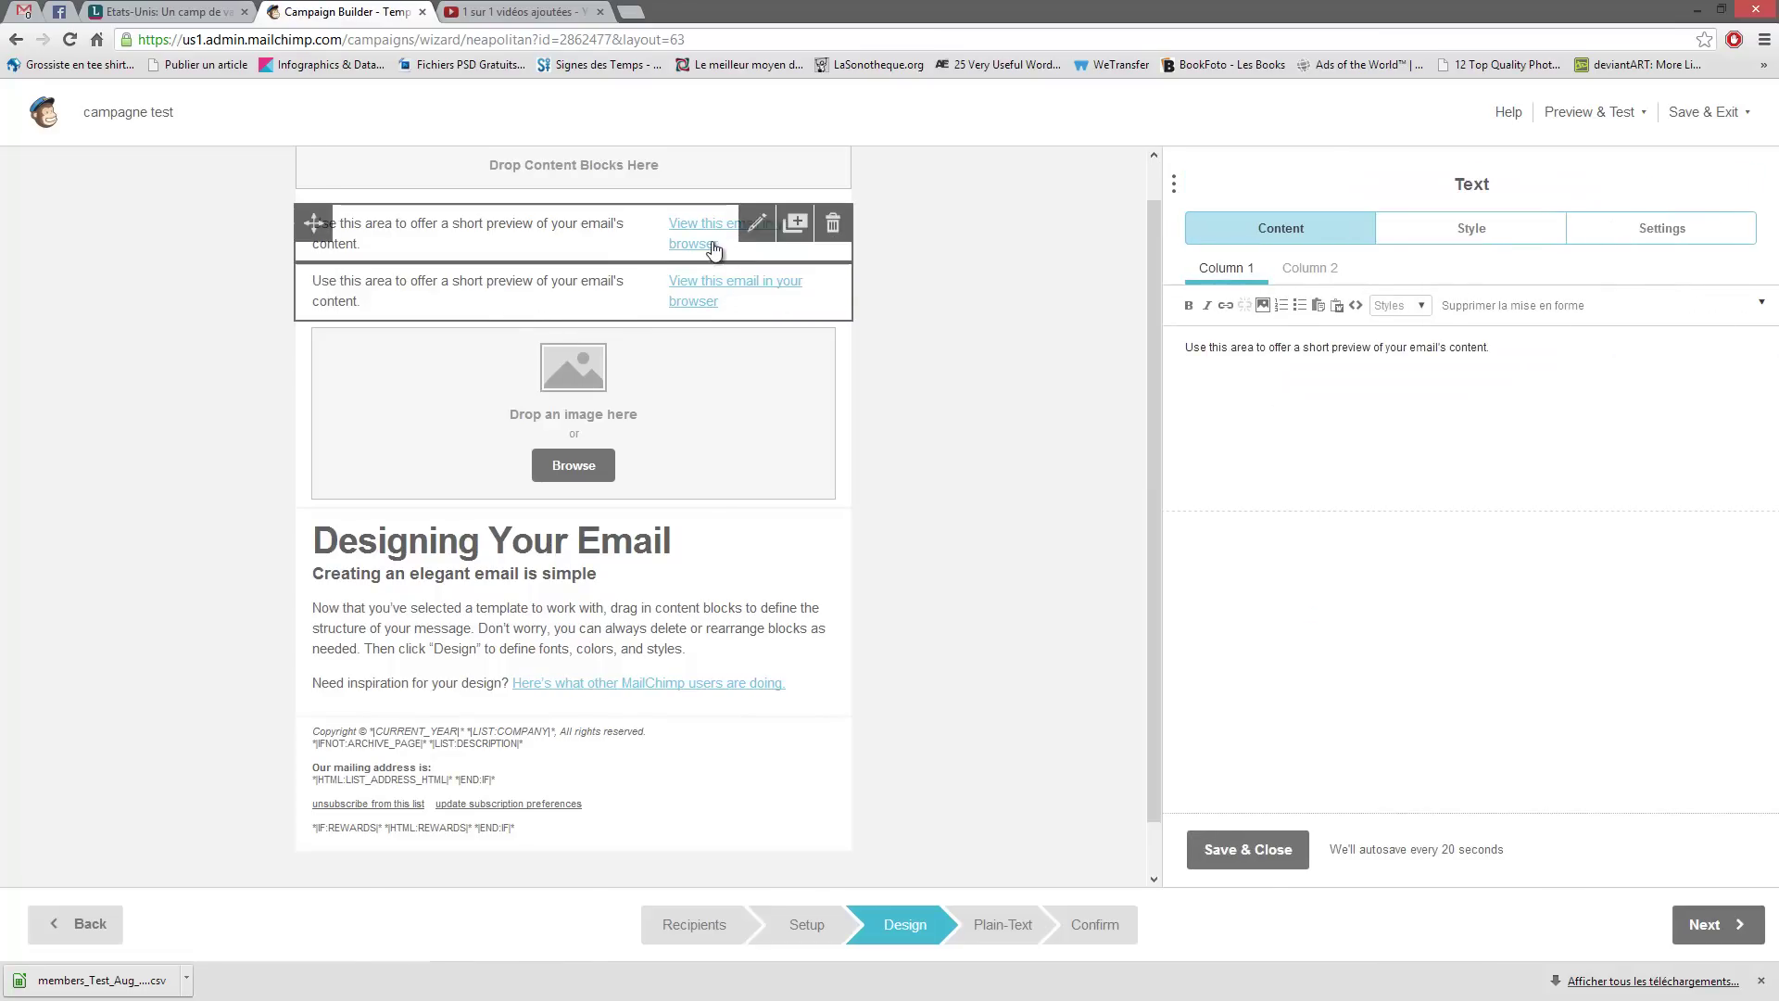
pyautogui.click(832, 223)
pyautogui.click(694, 568)
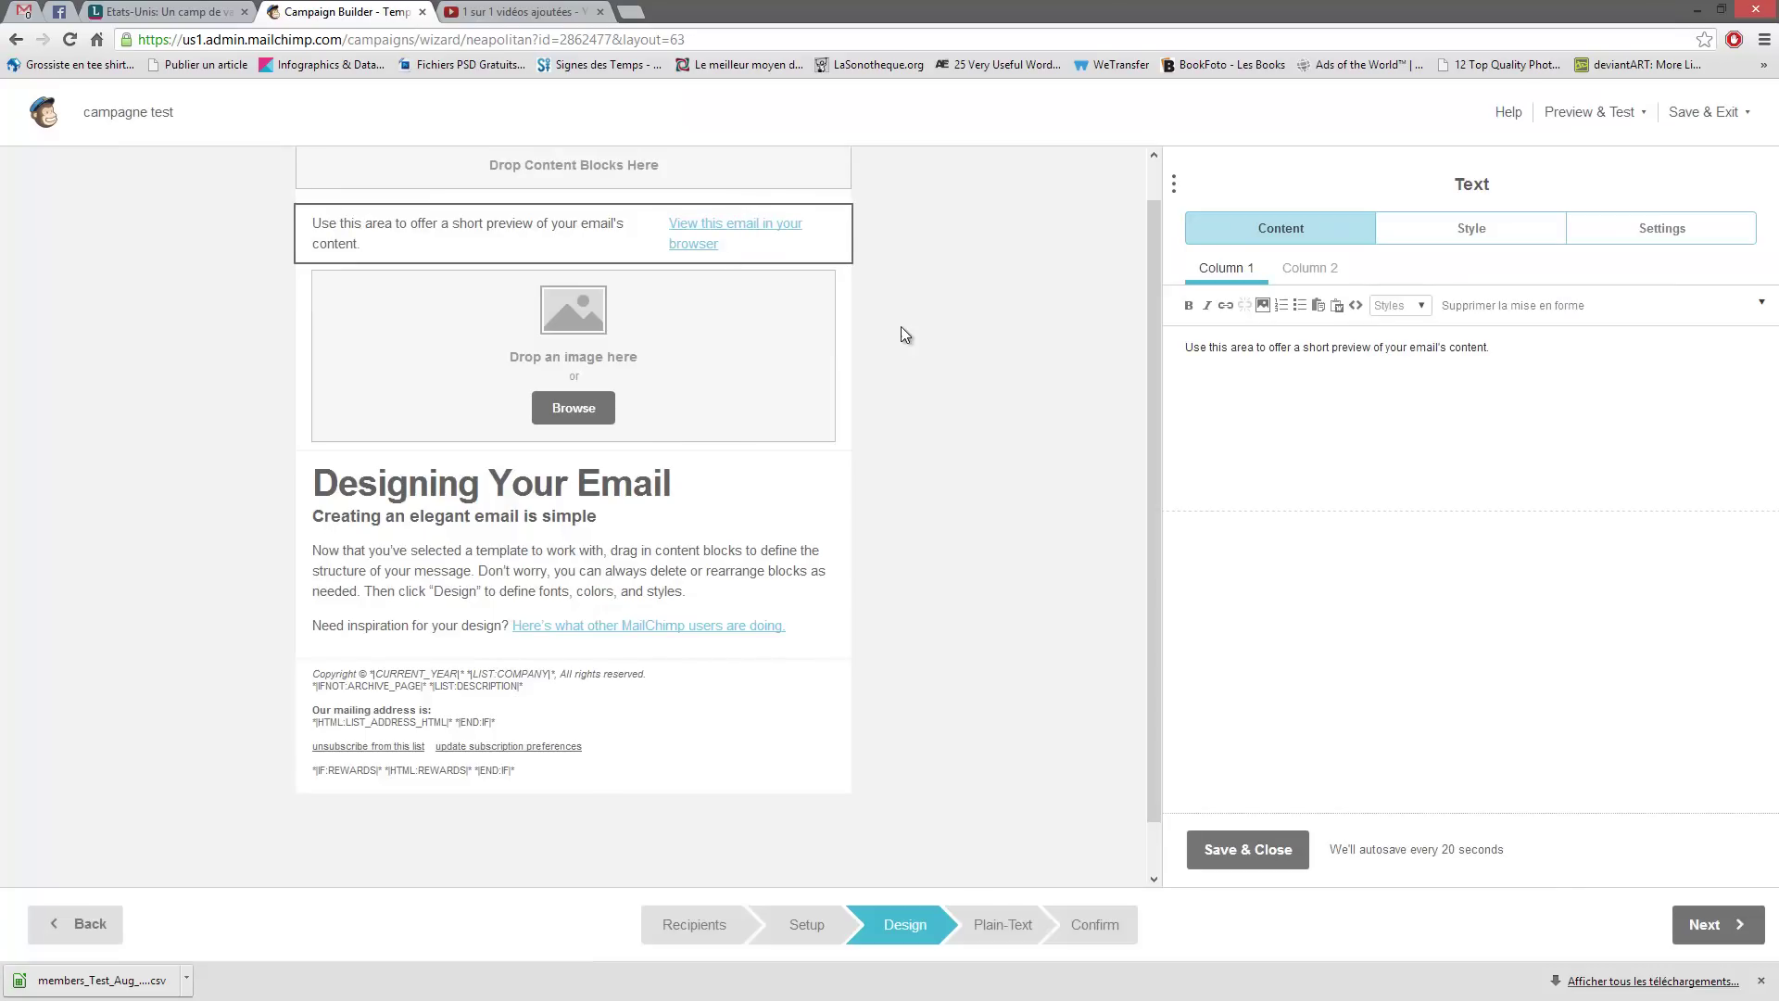
pyautogui.moveTo(485, 230)
pyautogui.moveTo(1183, 349)
pyautogui.mouseDown()
pyautogui.moveTo(1570, 353)
pyautogui.moveTo(1158, 357)
pyautogui.mouseUp()
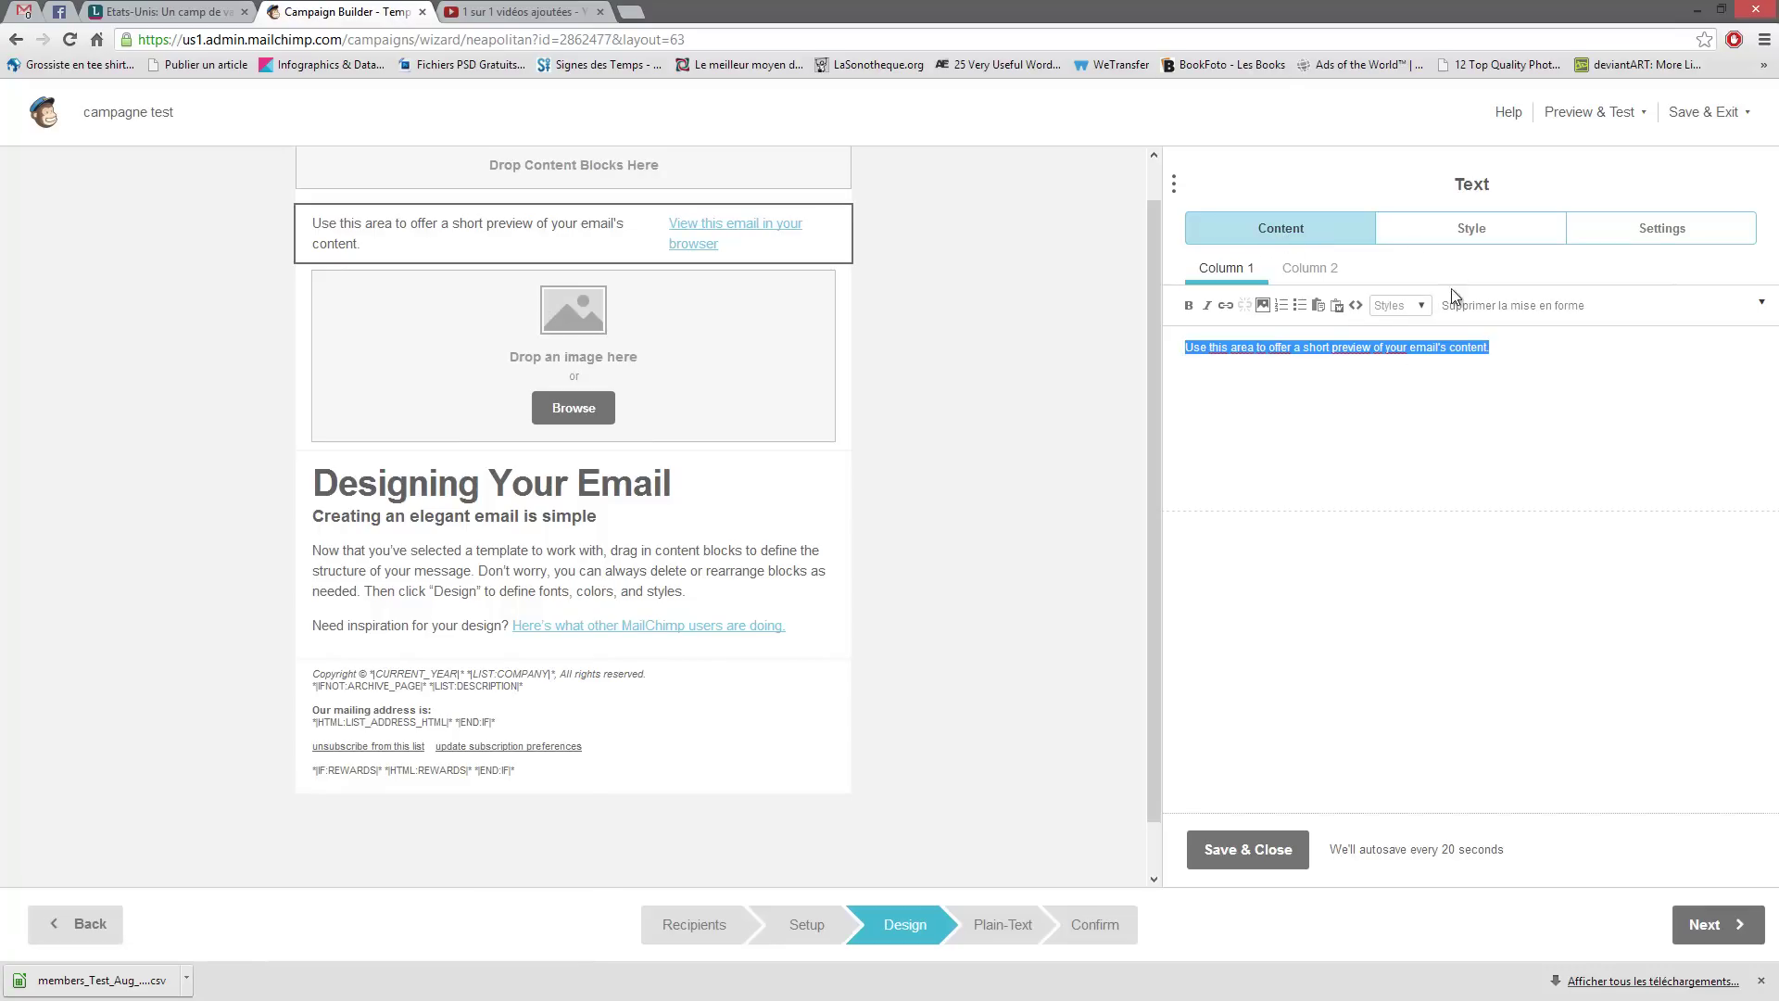
pyautogui.click(1460, 238)
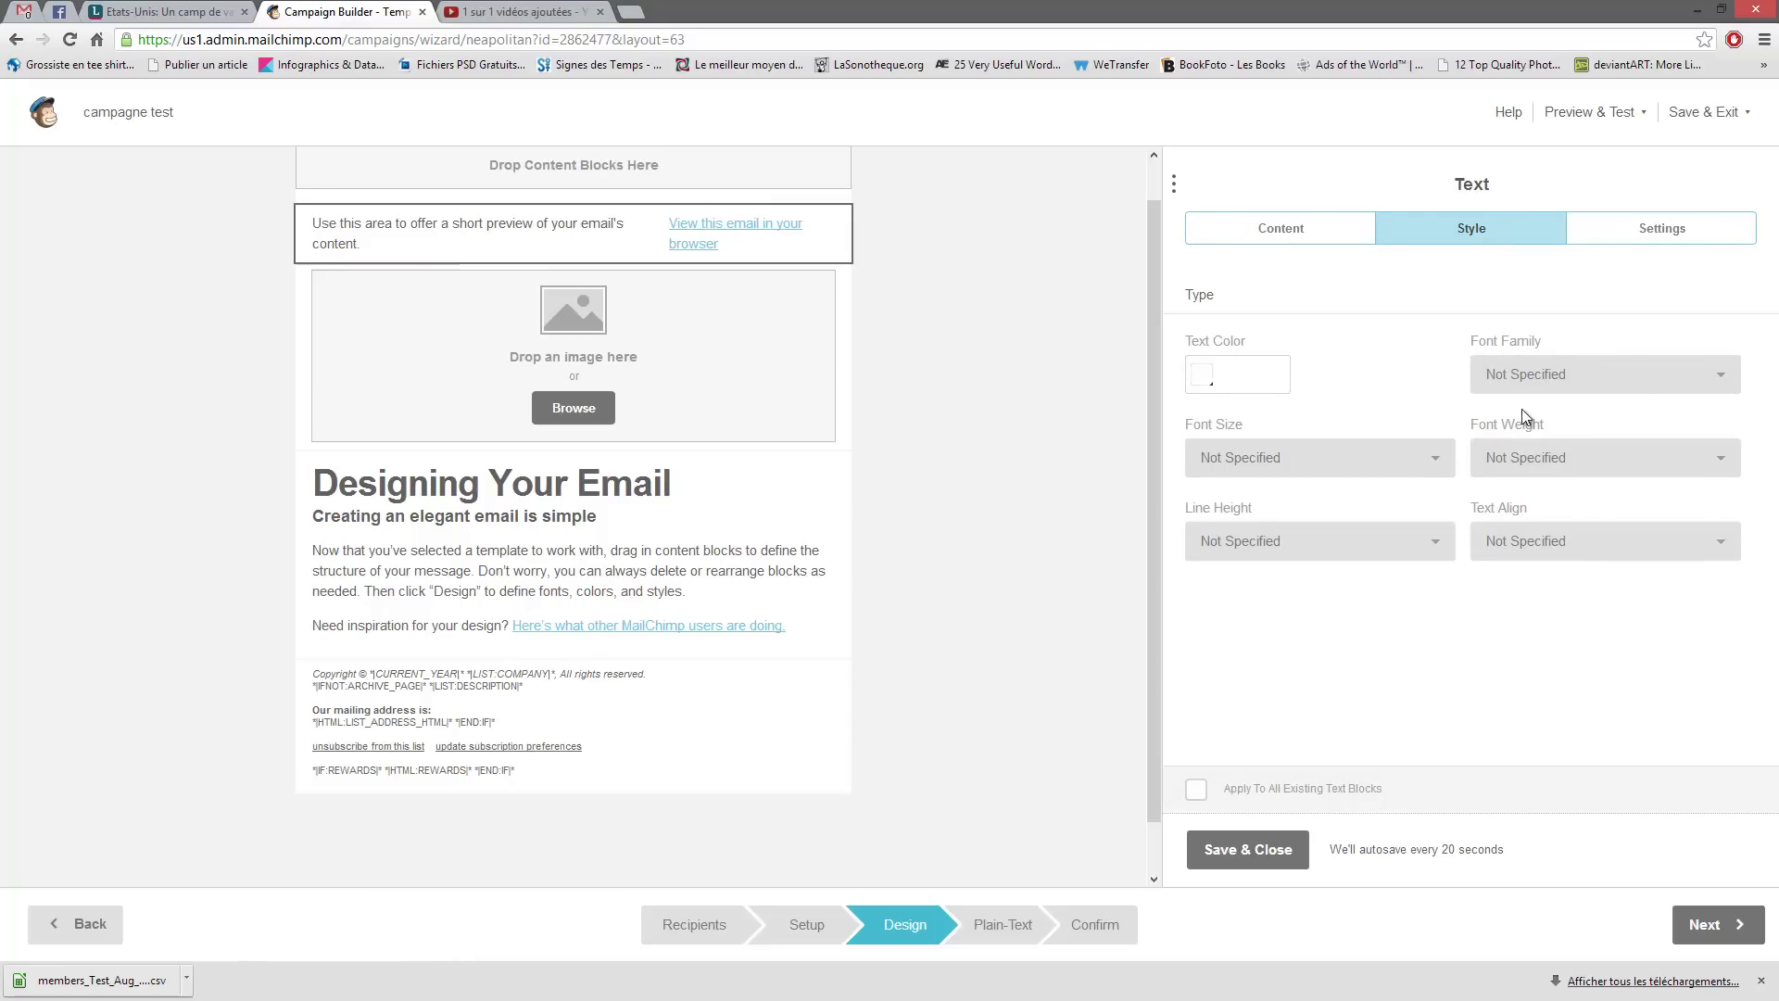
pyautogui.click(1668, 230)
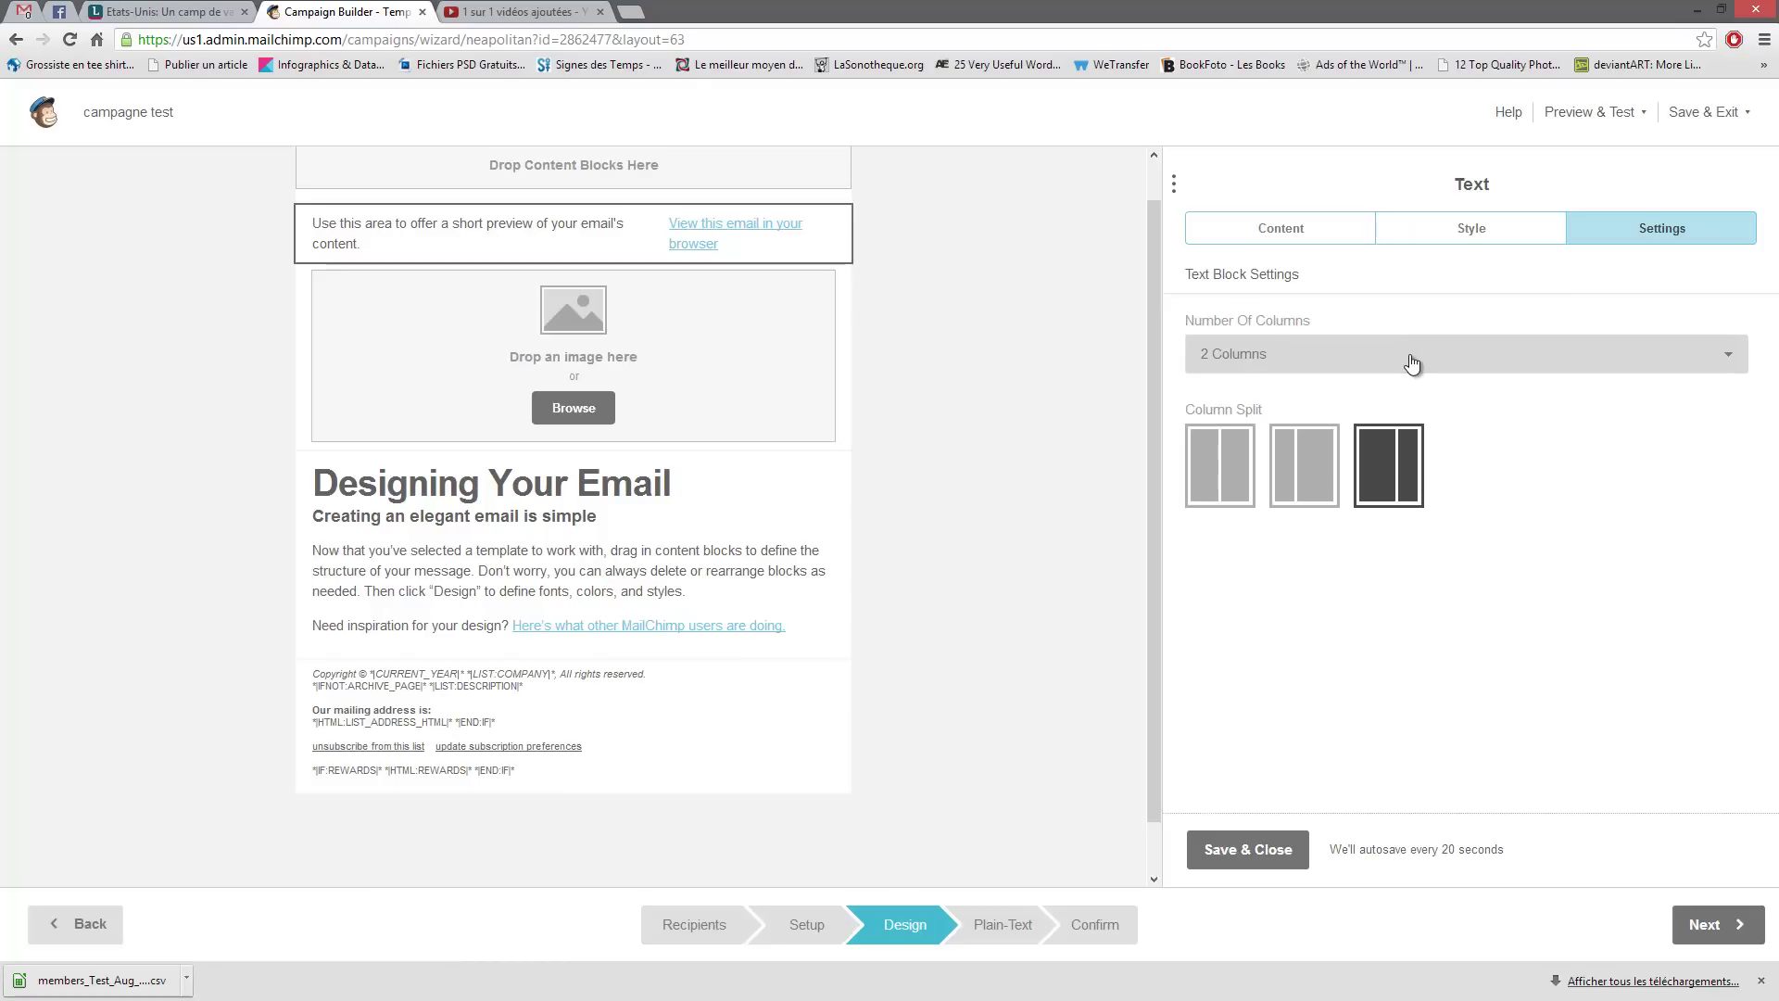
pyautogui.click(1499, 368)
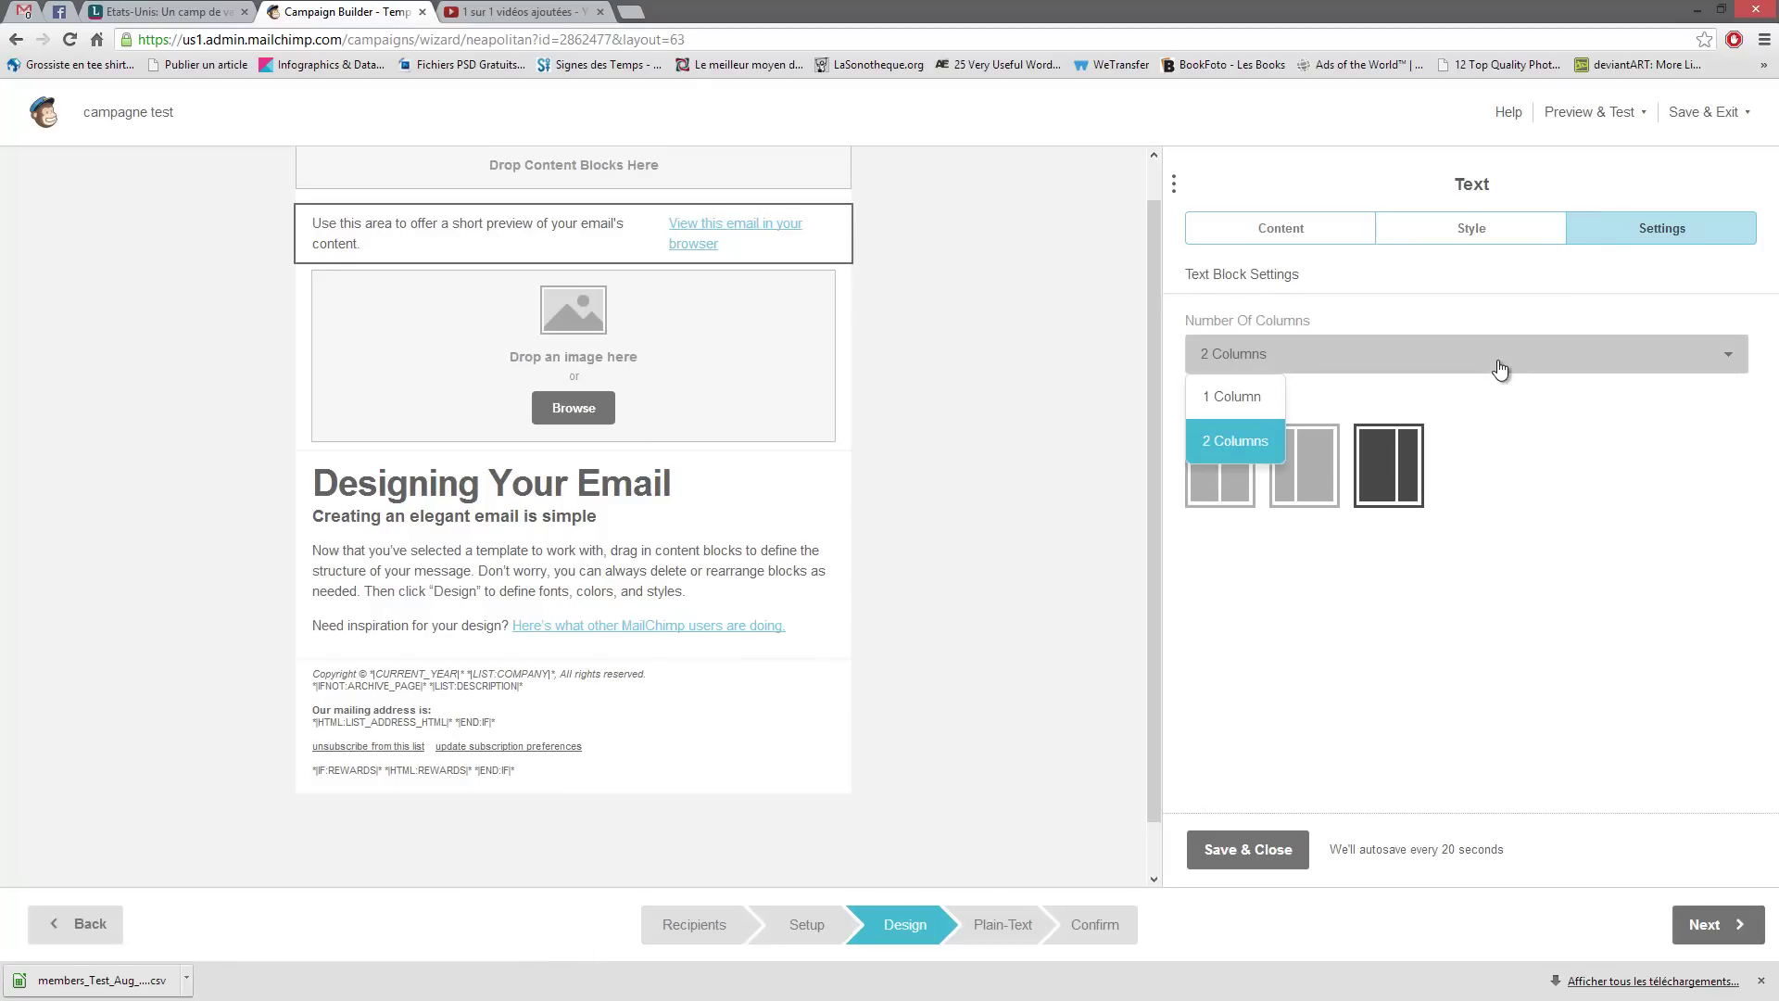
pyautogui.click(1232, 396)
pyautogui.click(1283, 367)
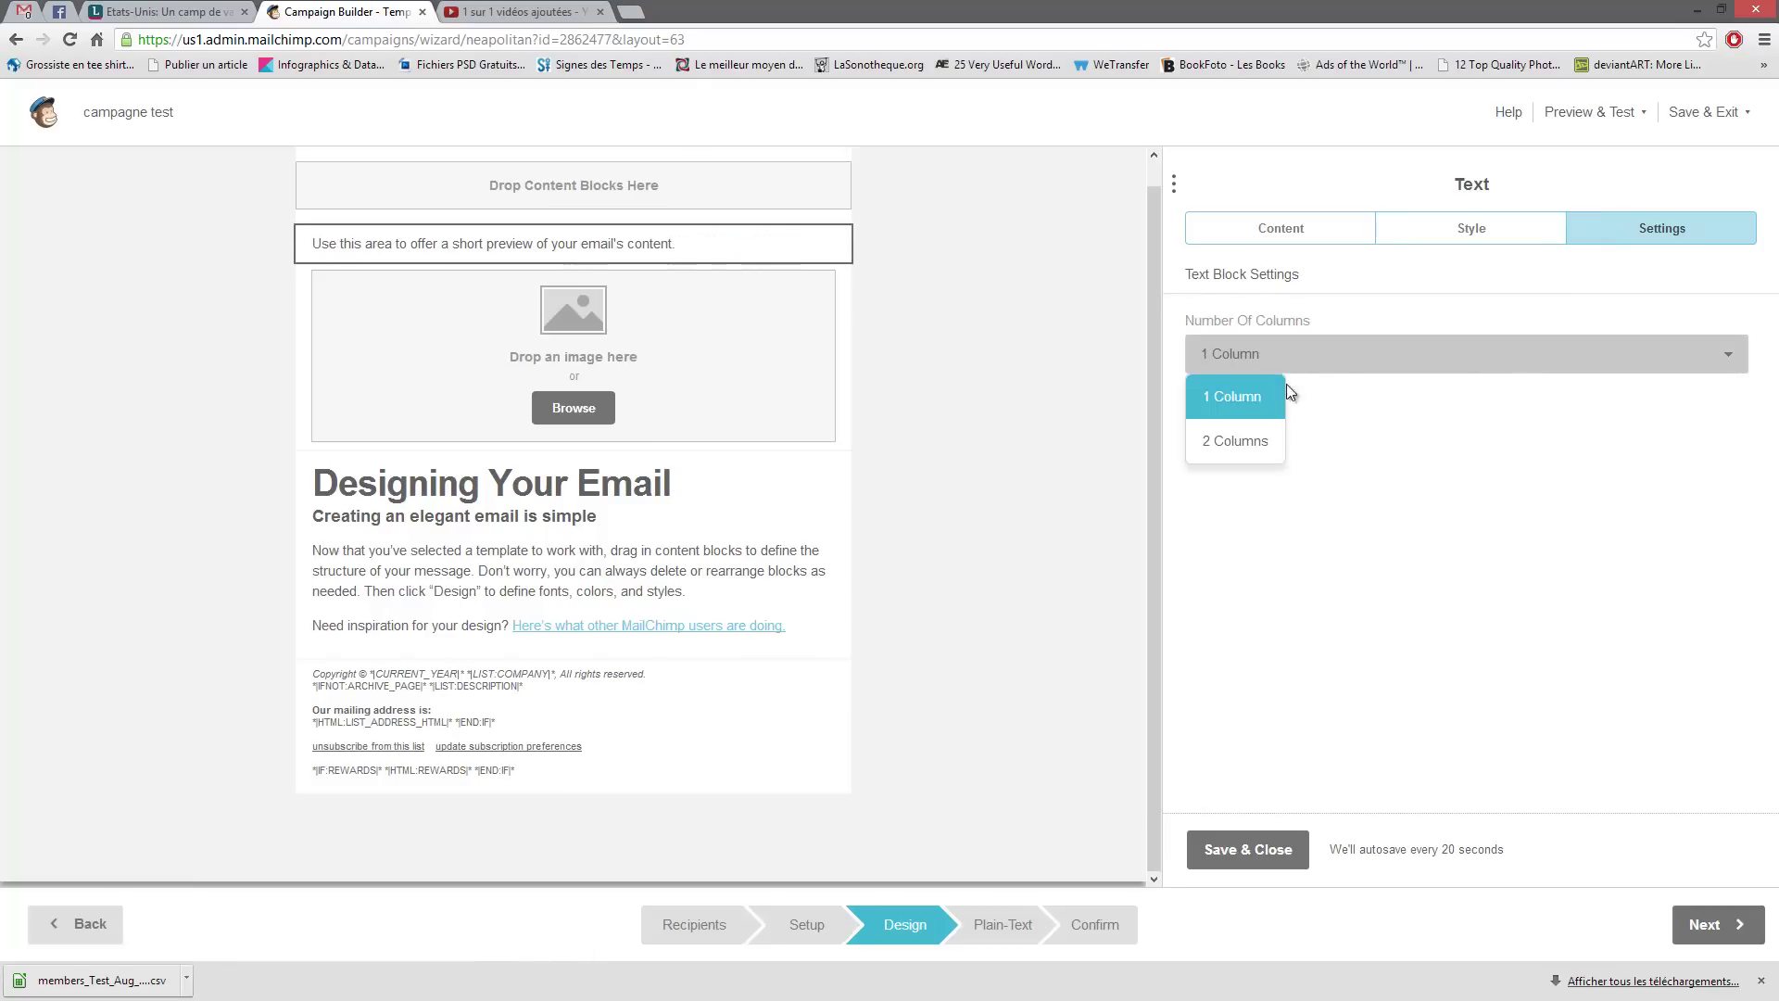
pyautogui.click(1244, 445)
pyautogui.click(1300, 476)
pyautogui.click(1371, 476)
pyautogui.click(1219, 483)
pyautogui.click(1302, 474)
pyautogui.click(1367, 472)
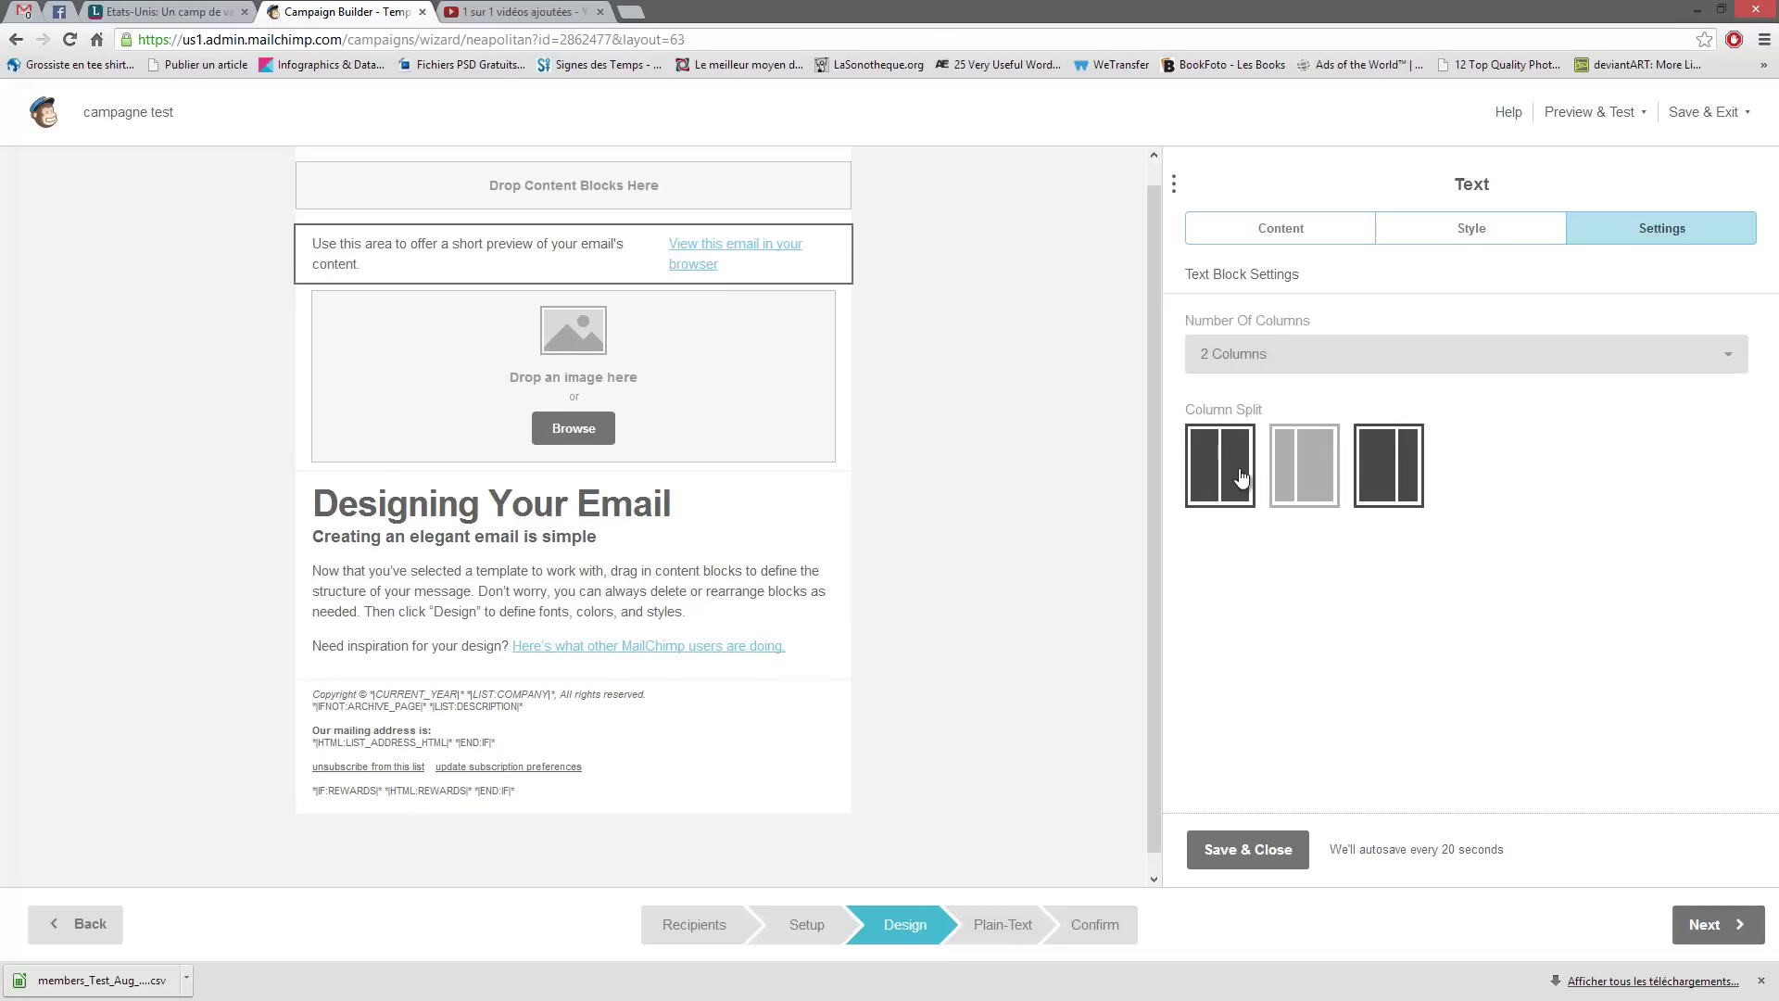
pyautogui.click(1297, 233)
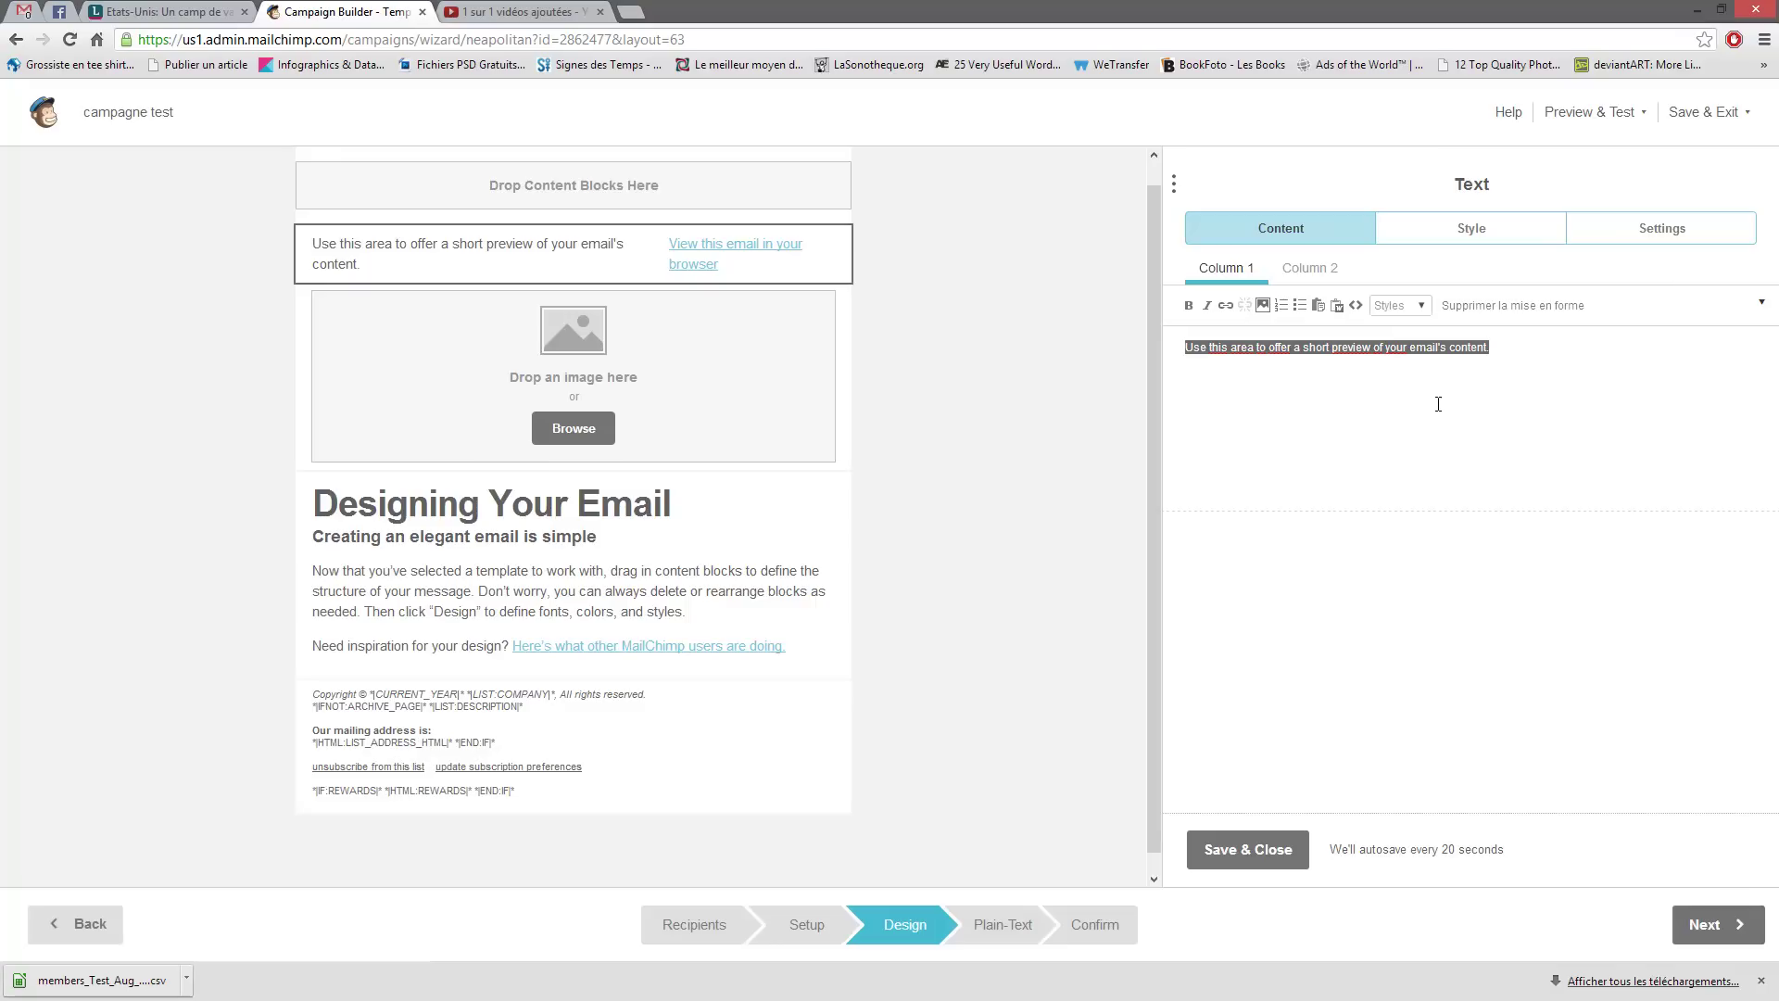
# - Compare the Column 1 and Column 2 preheader text and select the first column's sentence
pyautogui.click(1214, 272)
pyautogui.click(1316, 270)
pyautogui.click(1226, 268)
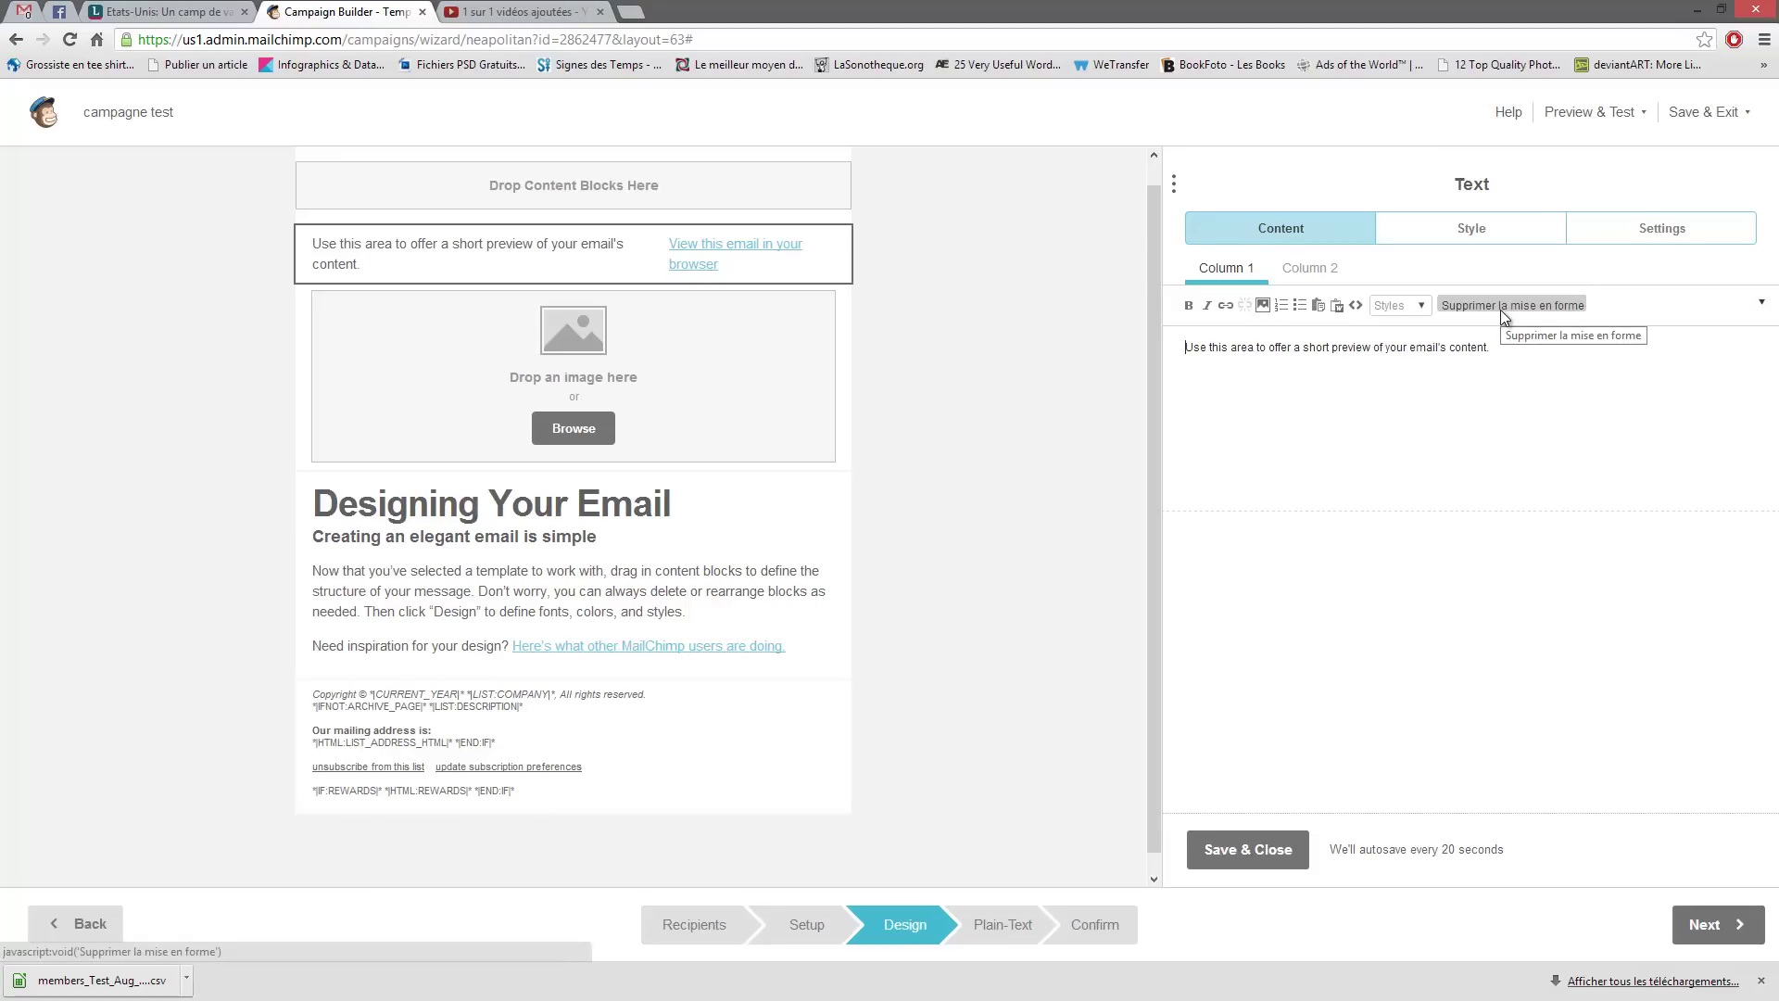
pyautogui.moveTo(1493, 349); pyautogui.dragTo(1121, 355)
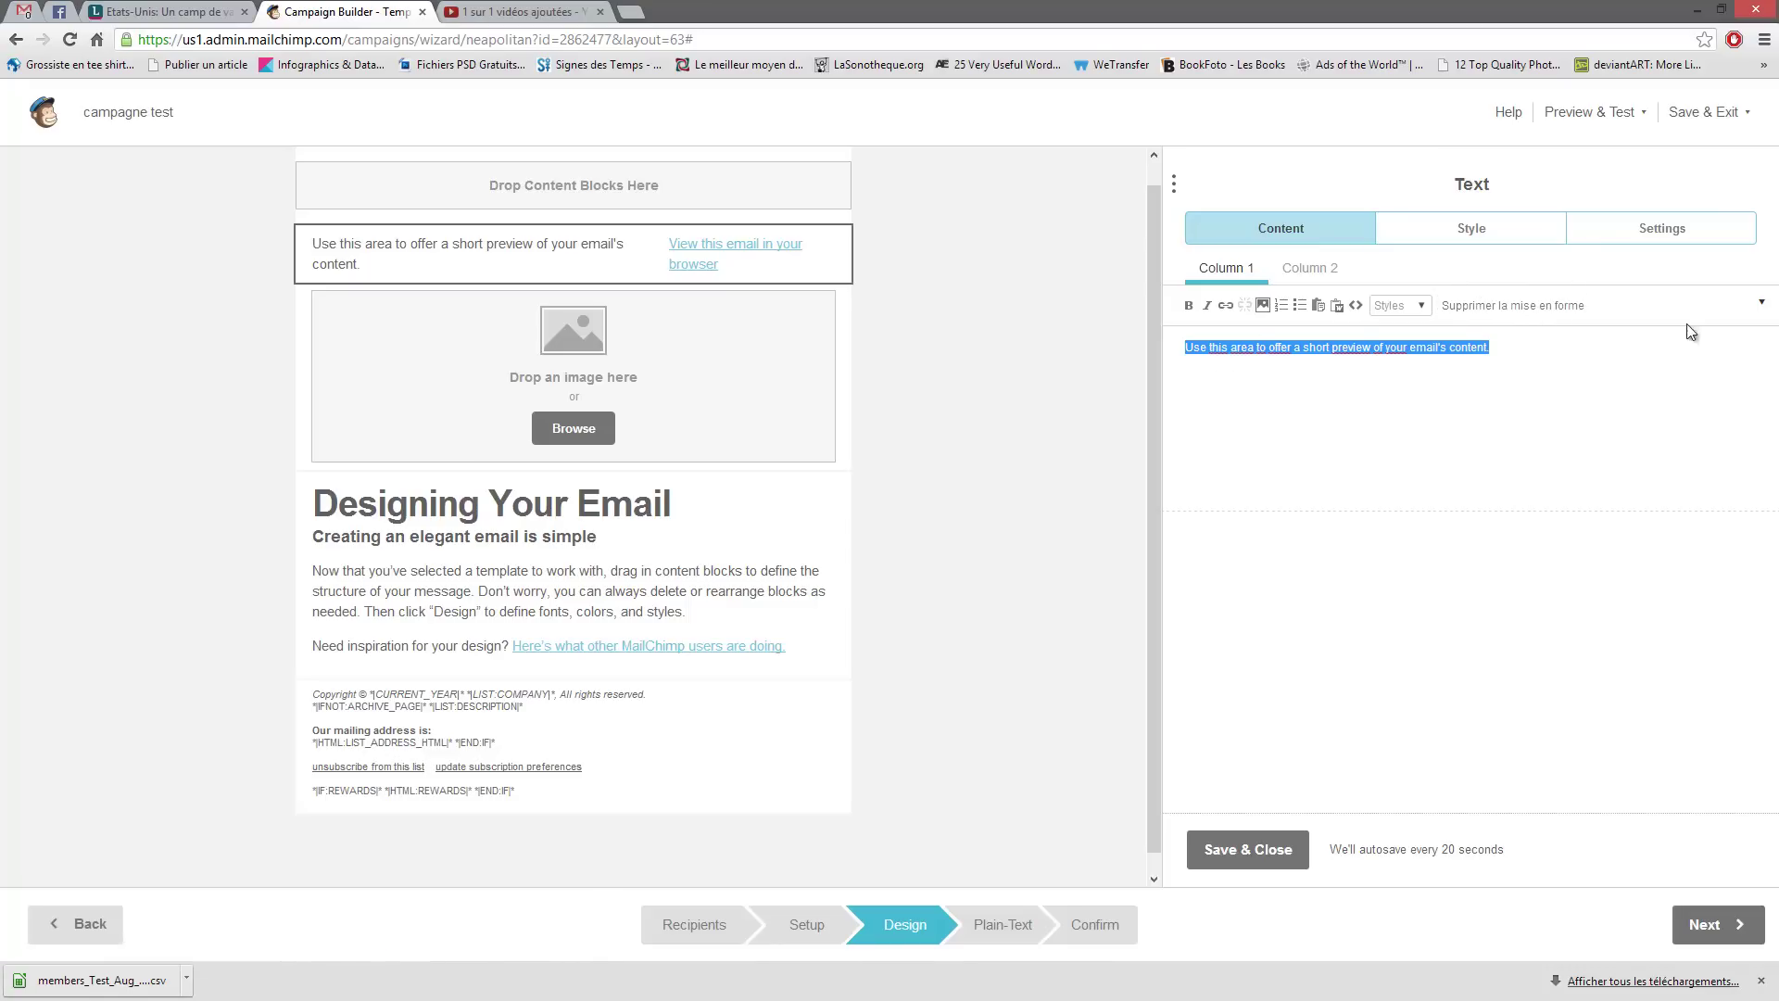
# - Inspect the Font, Size and Merge Tags menus, then open the image block
pyautogui.click(1761, 303)
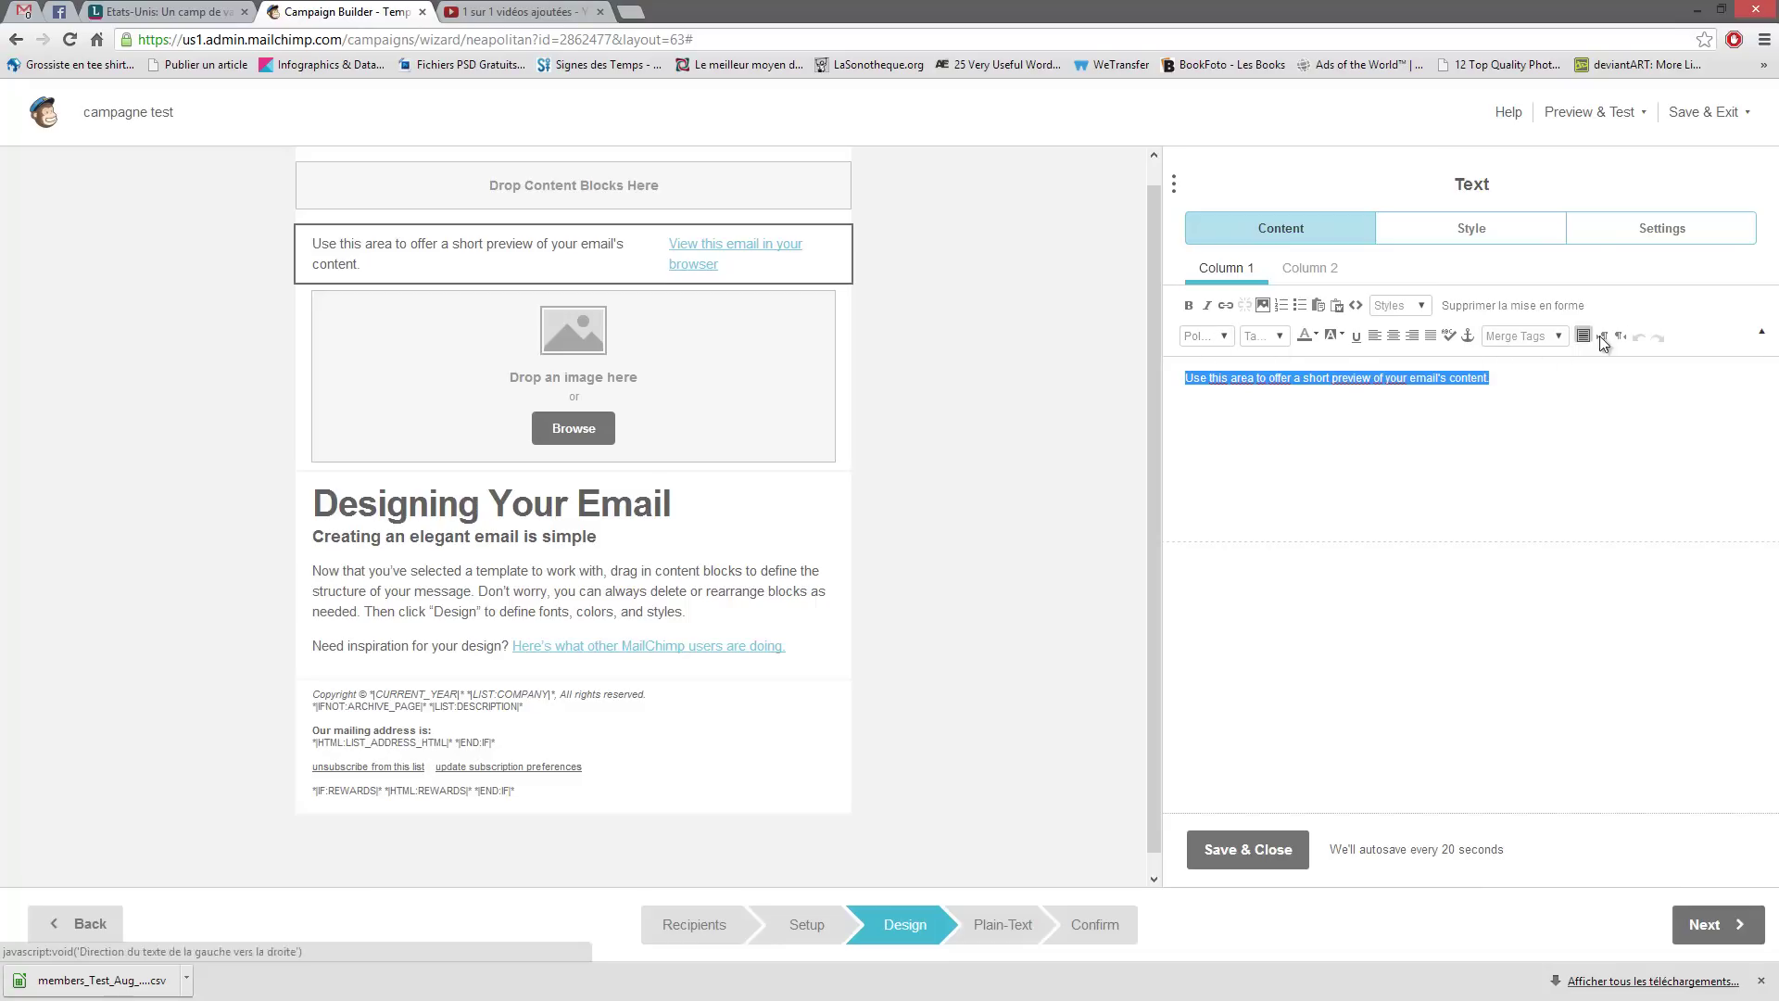
pyautogui.click(1219, 339)
pyautogui.click(1222, 339)
pyautogui.click(1279, 337)
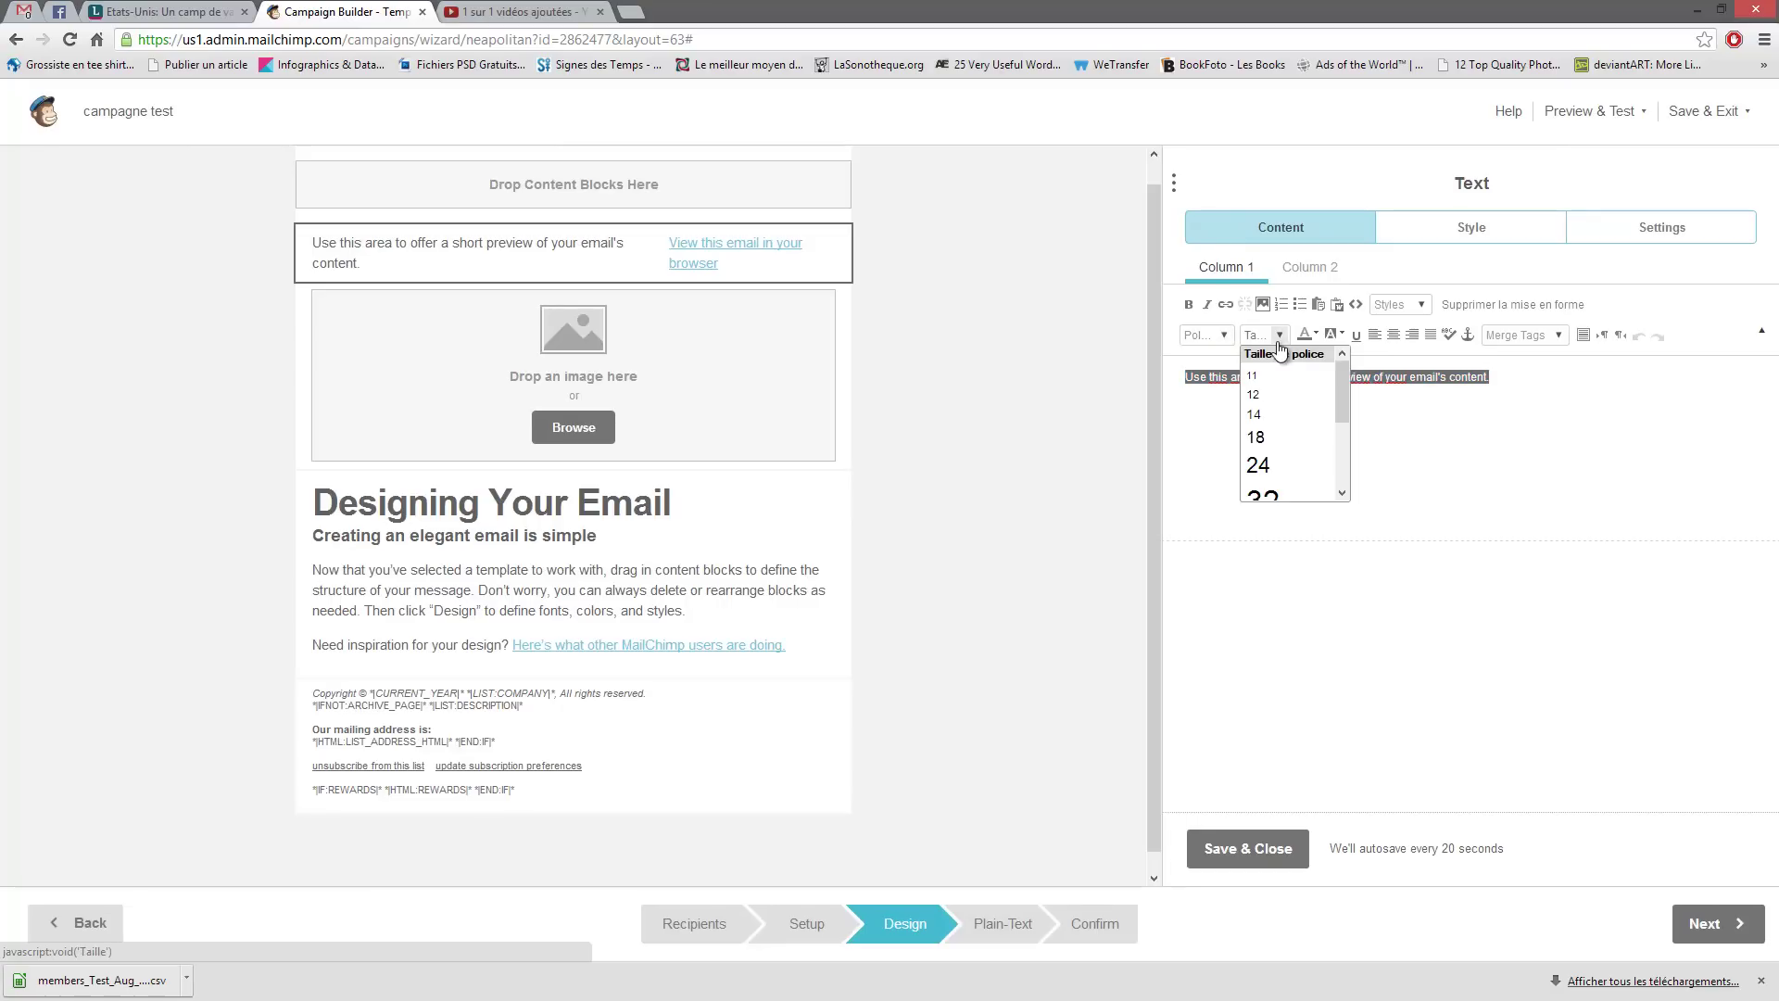
pyautogui.click(1280, 337)
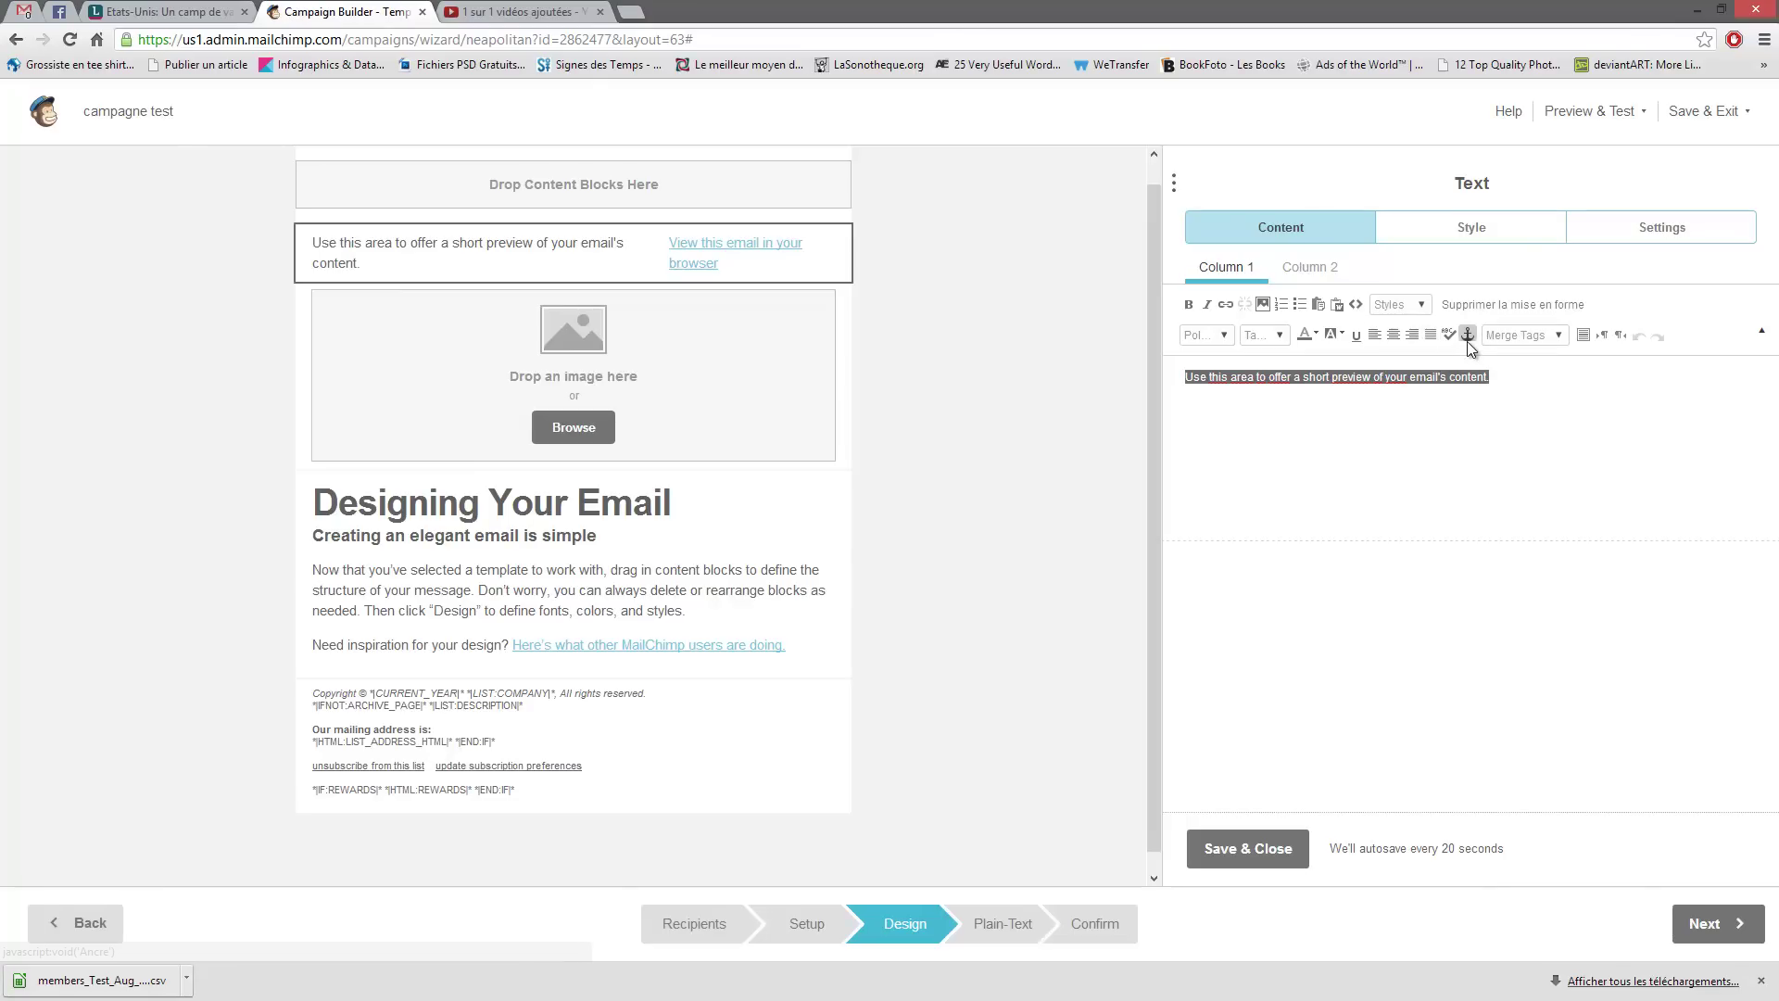
pyautogui.click(1554, 335)
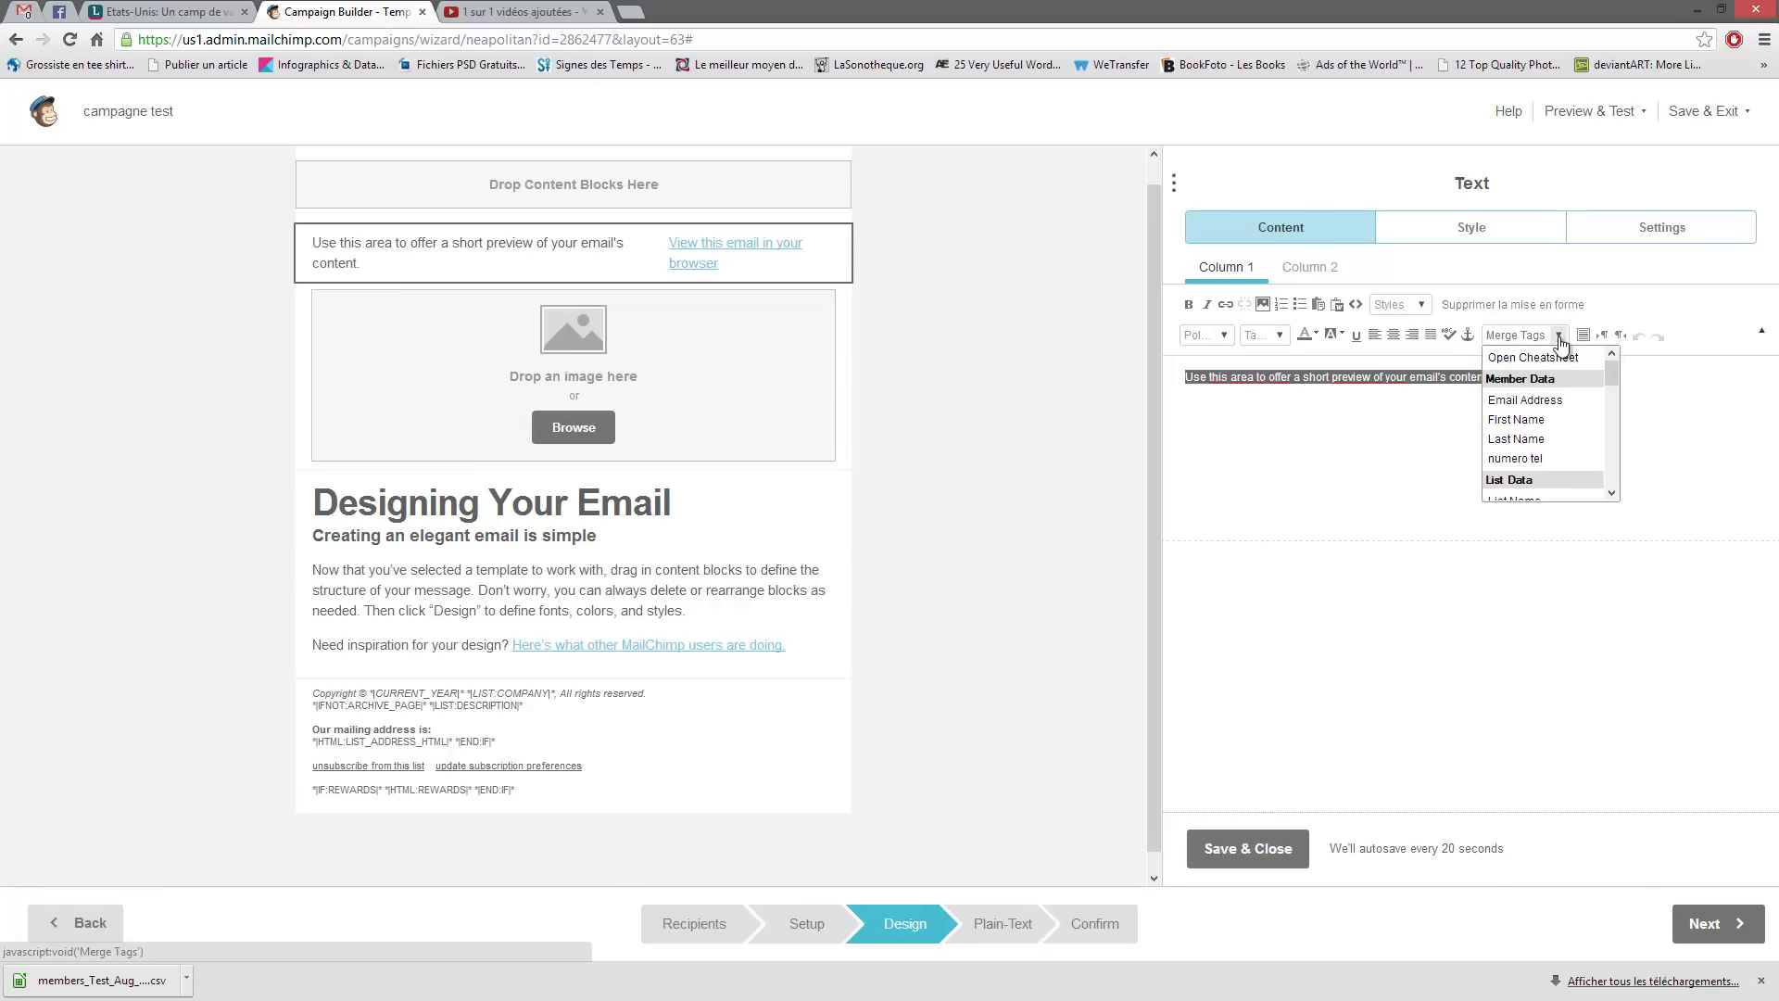
pyautogui.click(1558, 335)
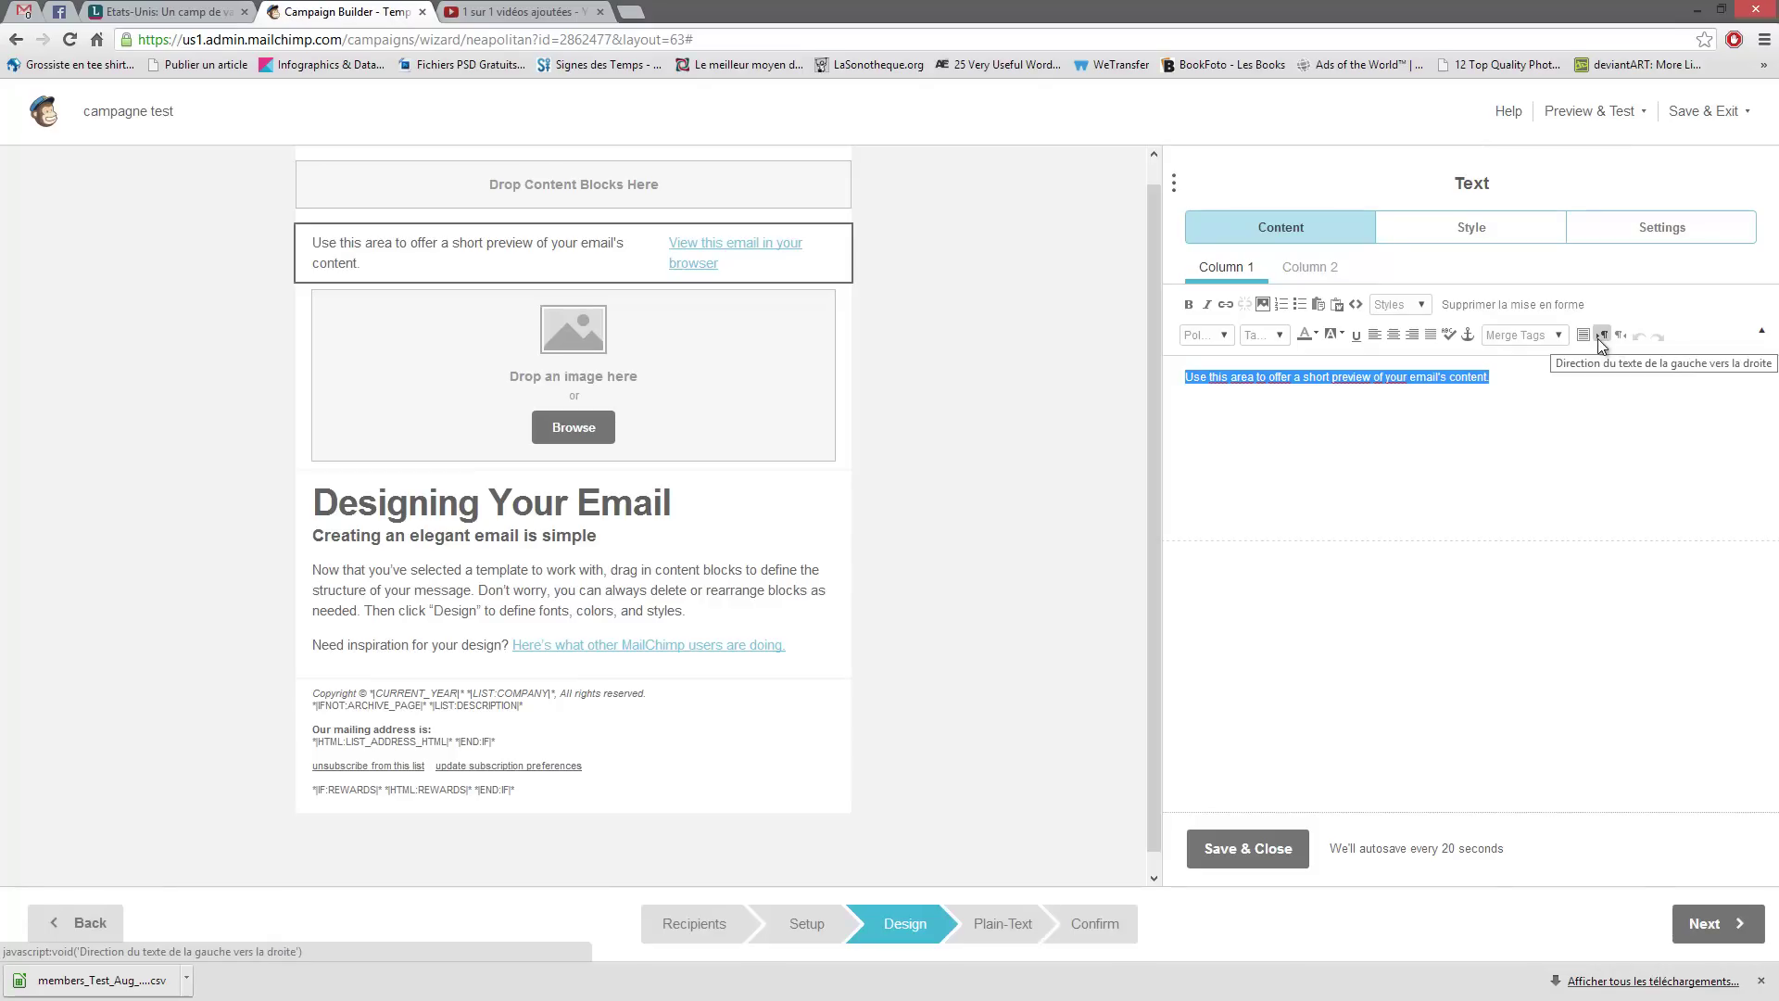
pyautogui.click(1616, 410)
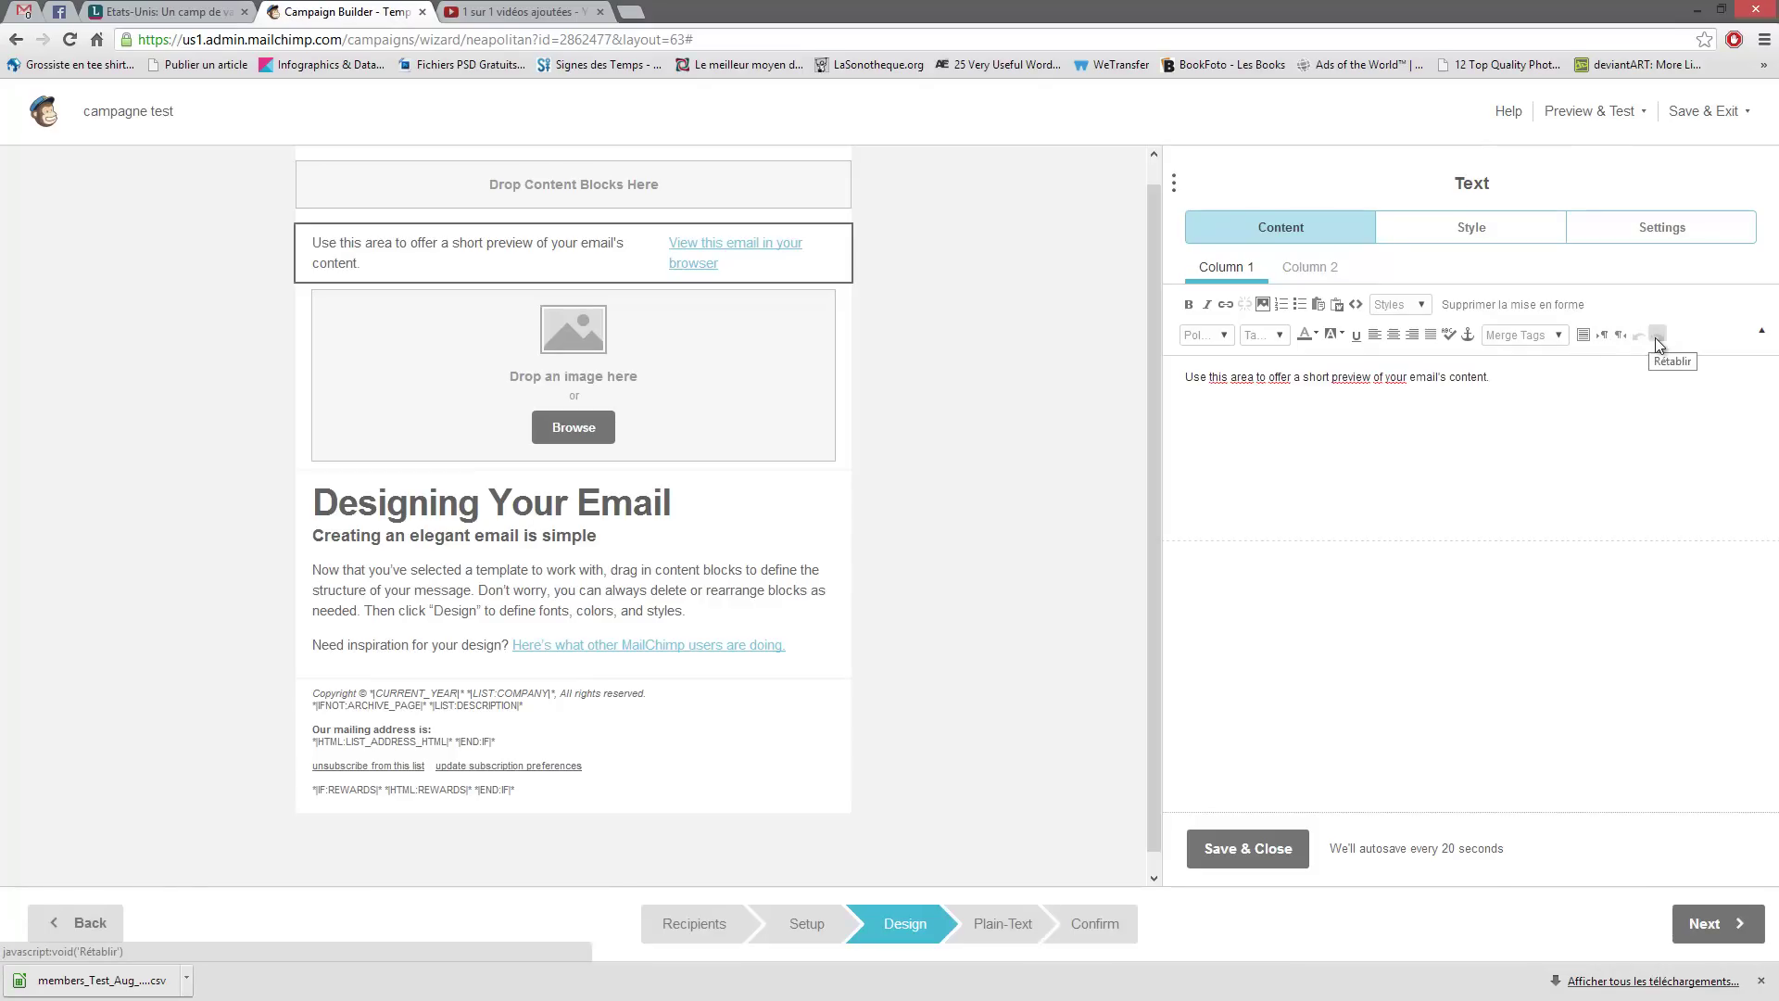
pyautogui.click(727, 404)
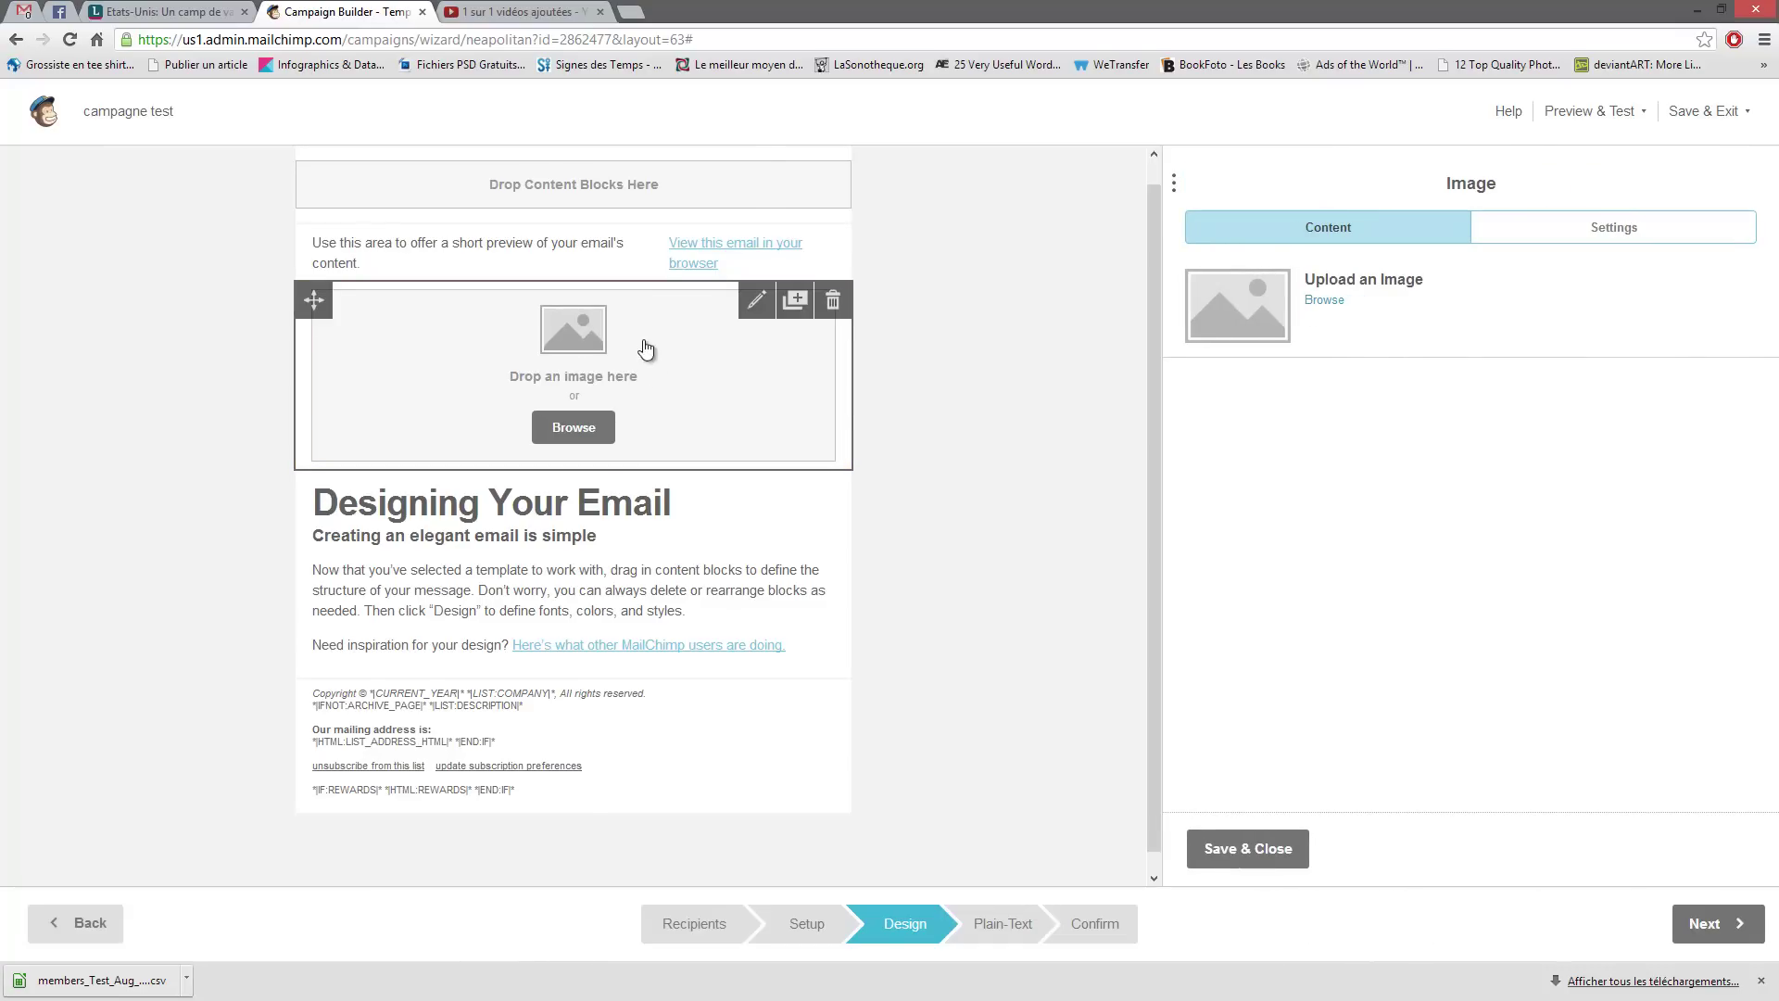
# - Open the File Manager and browse the images already stored in the account
pyautogui.click(1323, 301)
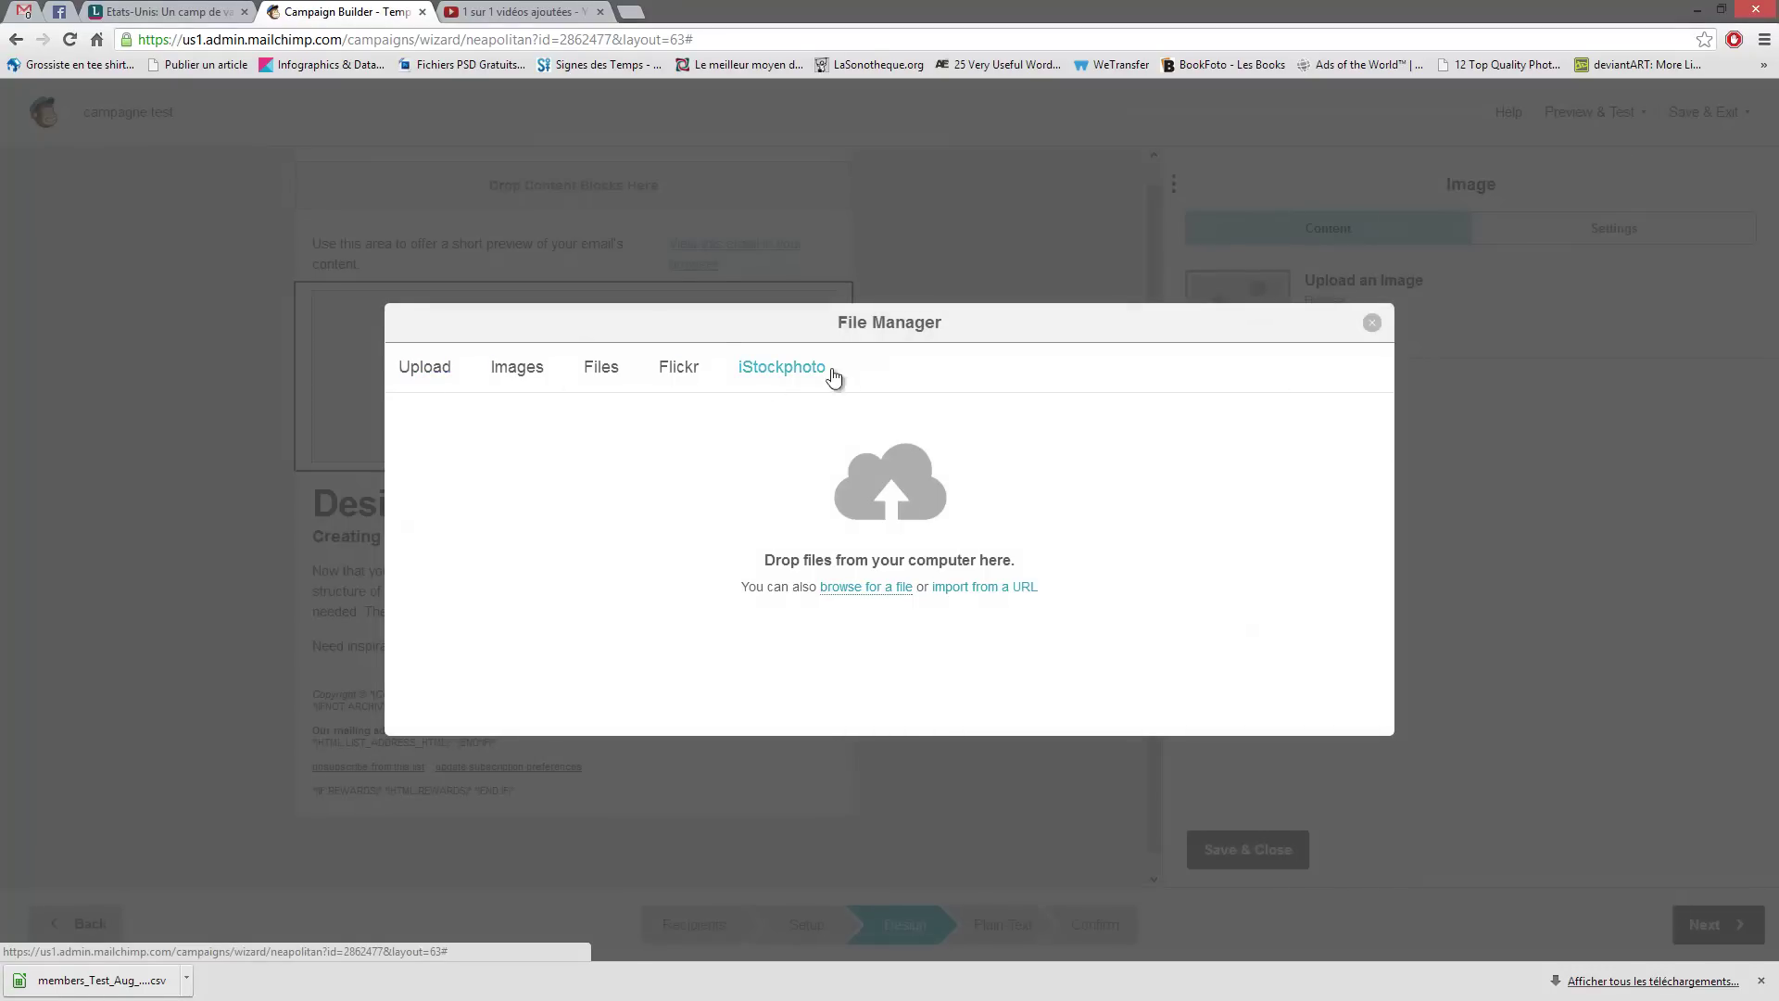
pyautogui.click(517, 371)
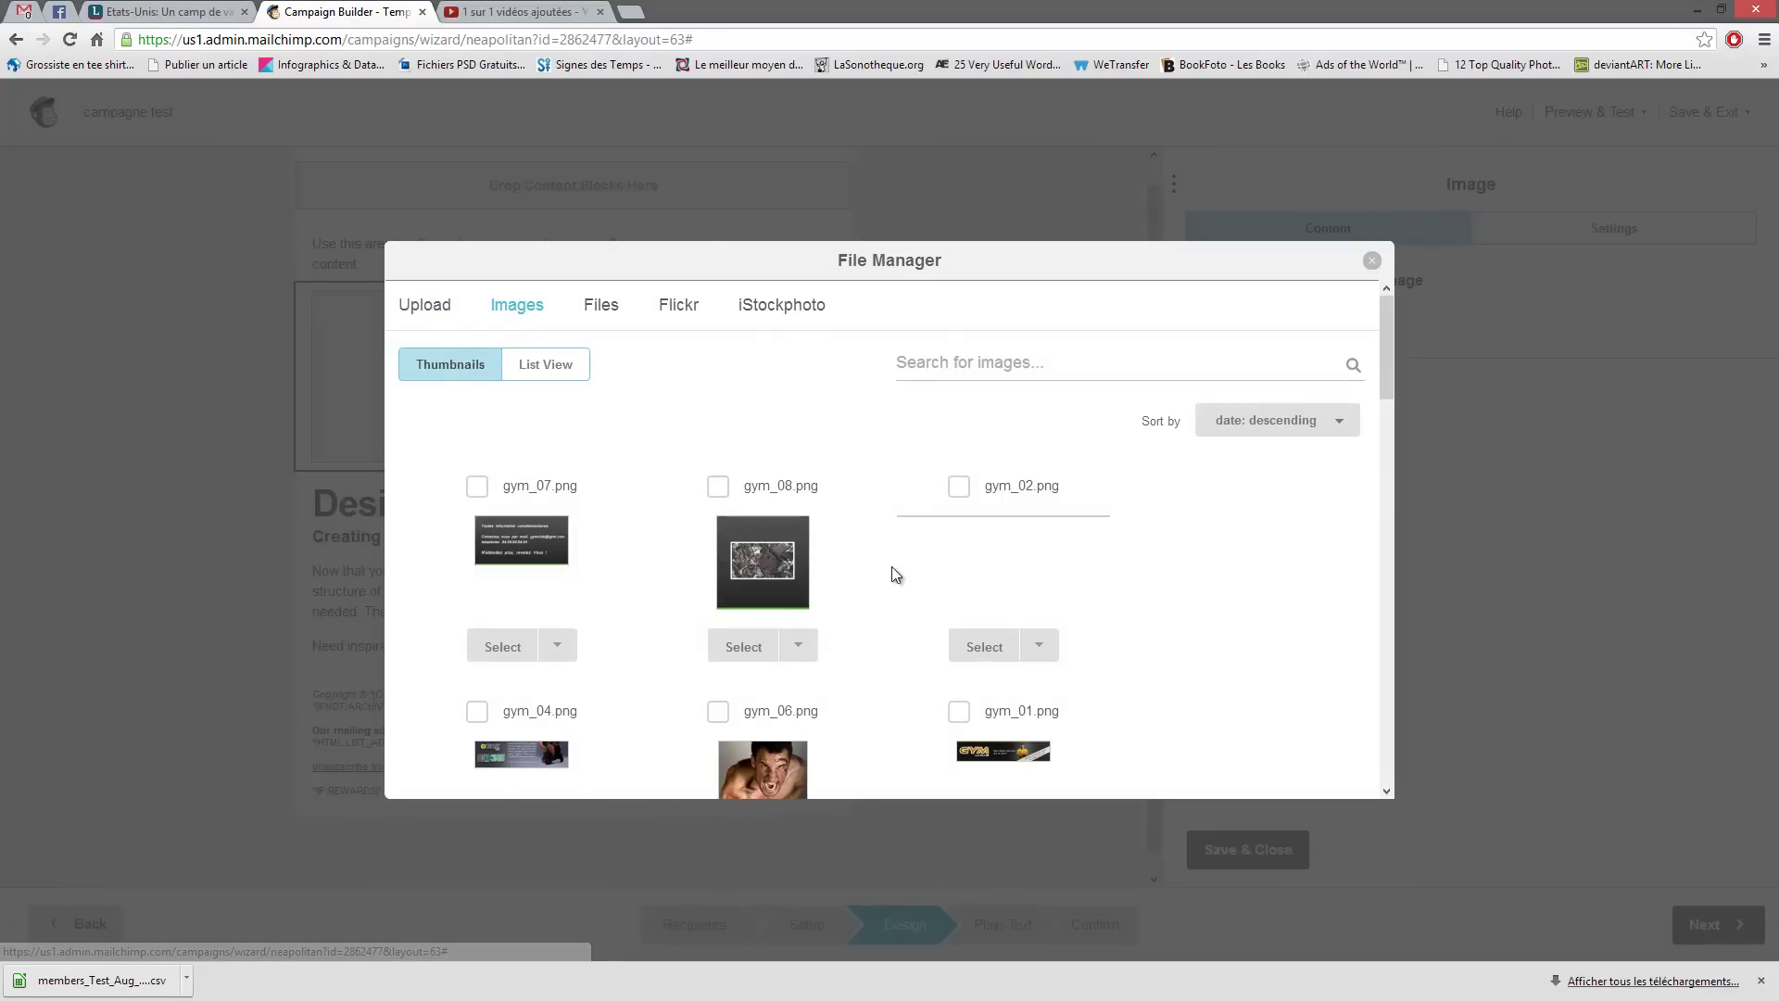
pyautogui.scroll(-15, 882, 491)
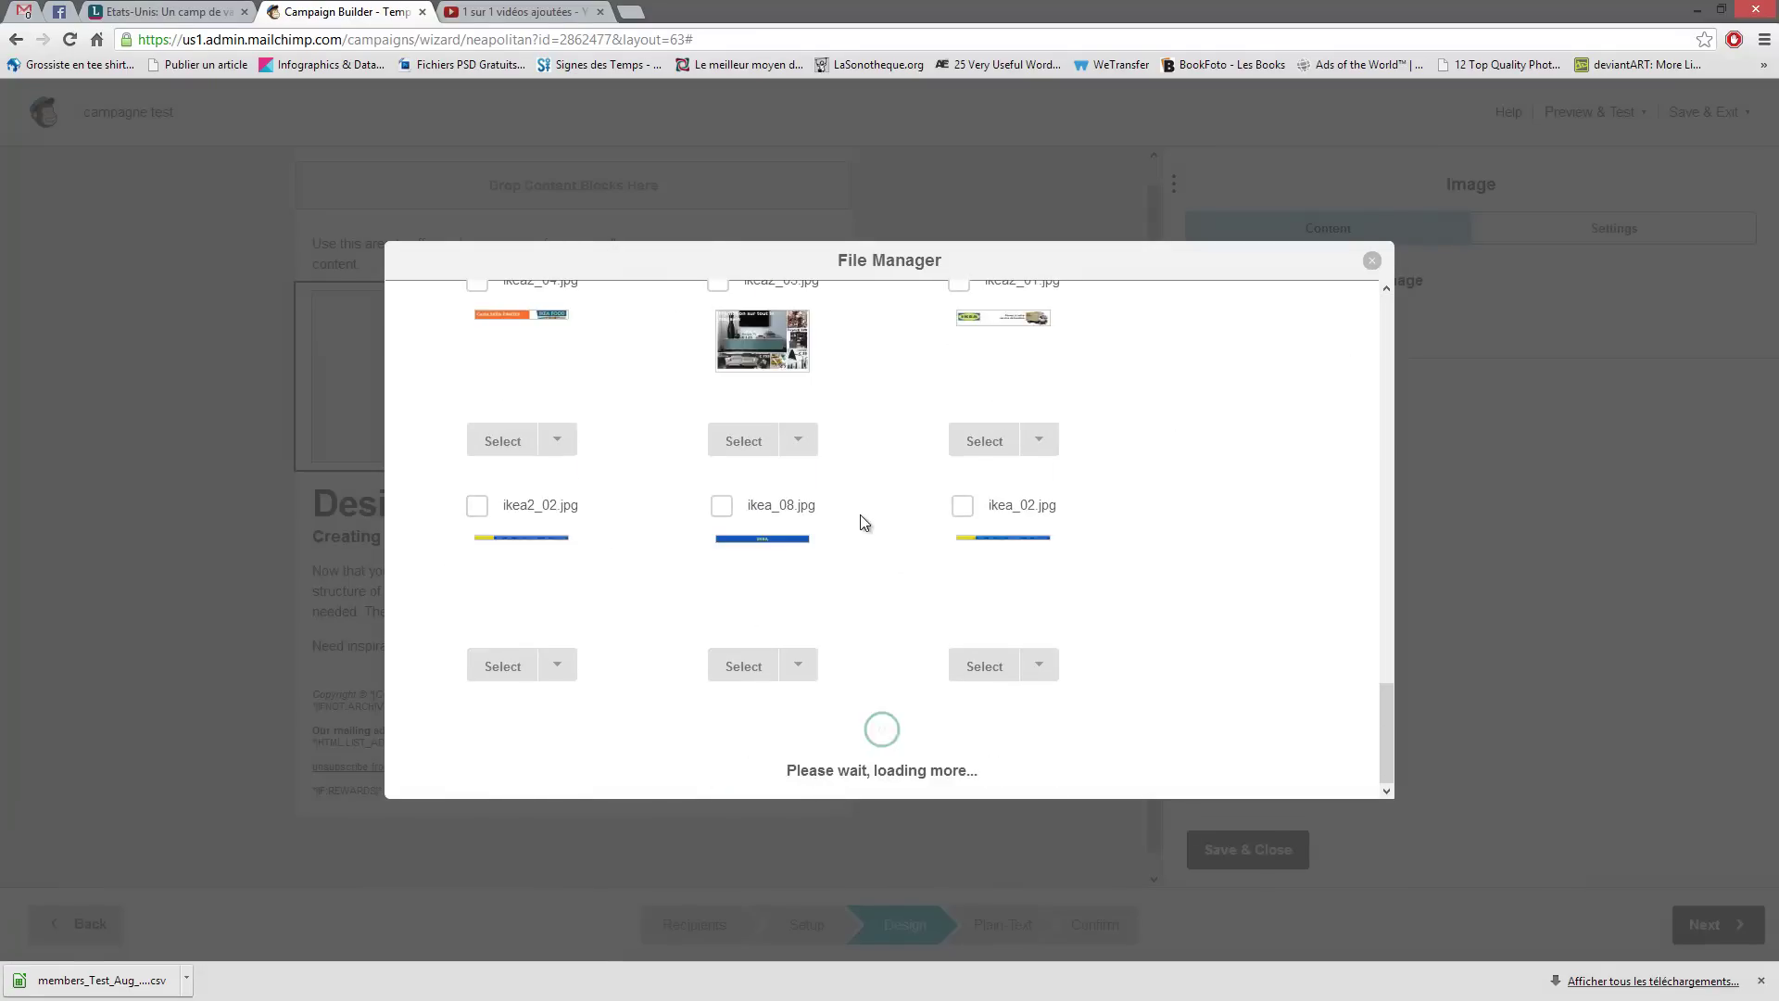
pyautogui.scroll(15, 862, 534)
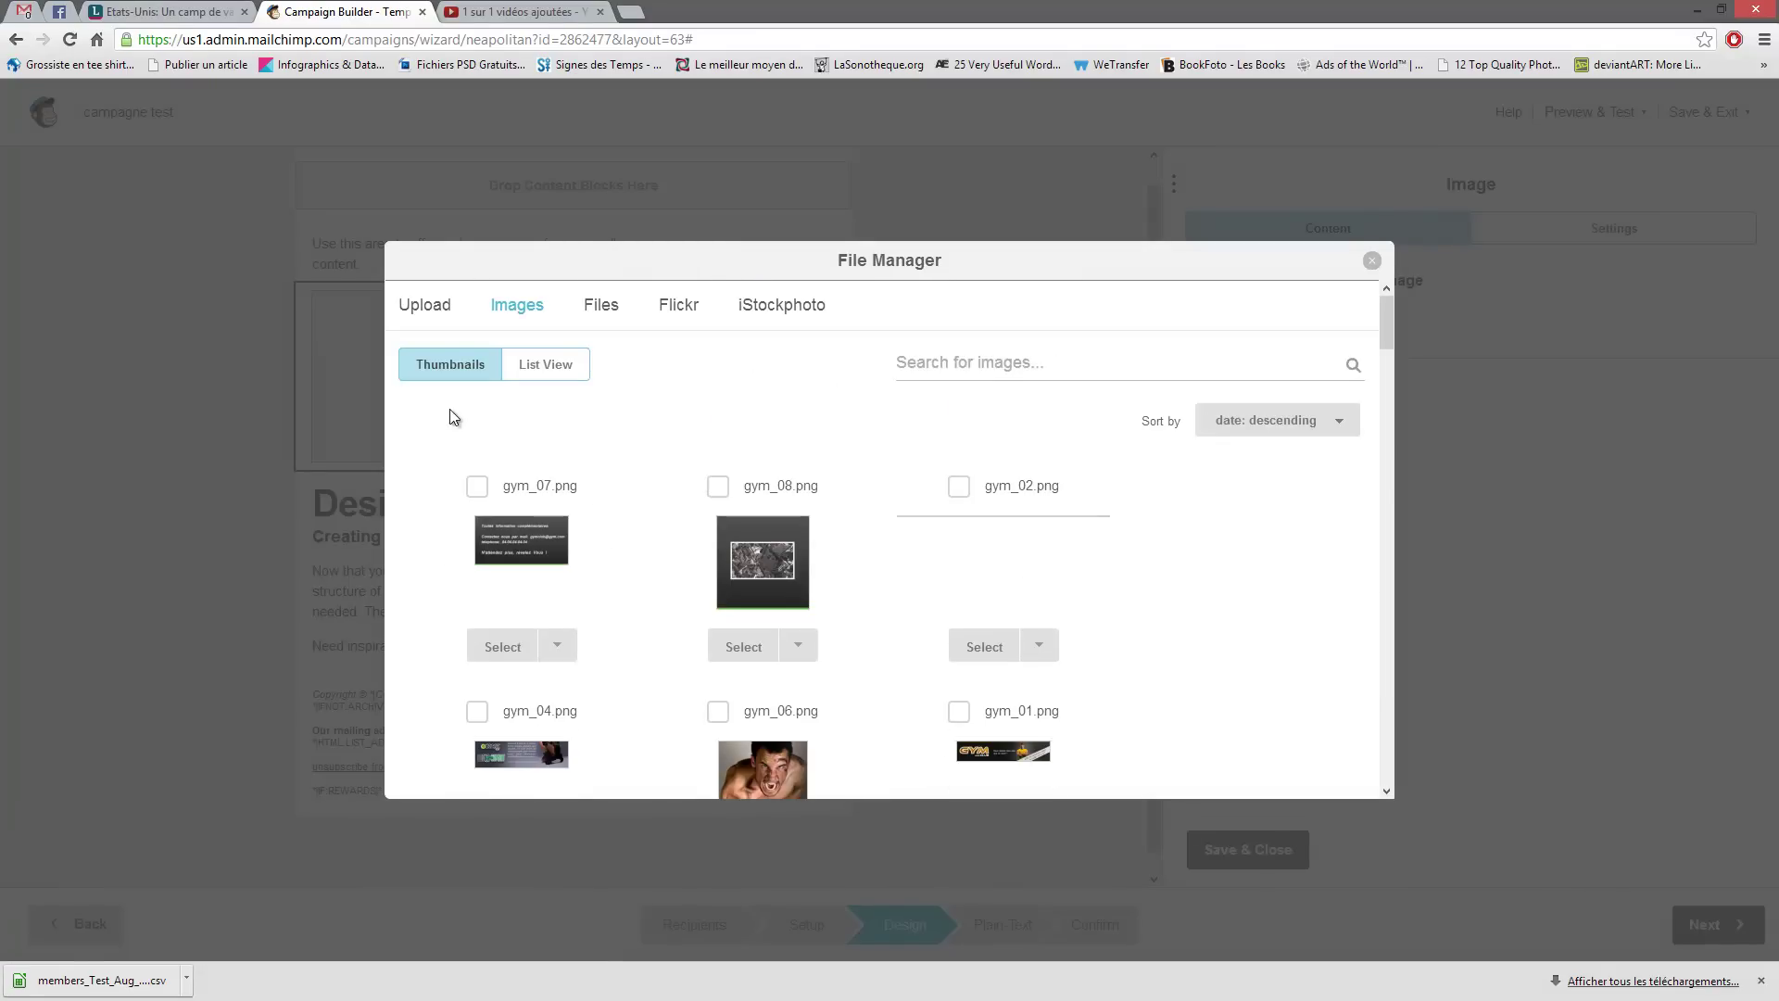
pyautogui.click(514, 309)
# - Try uploading a new image, cancel the Ouvrir file chooser, and close the File Manager
pyautogui.click(419, 319)
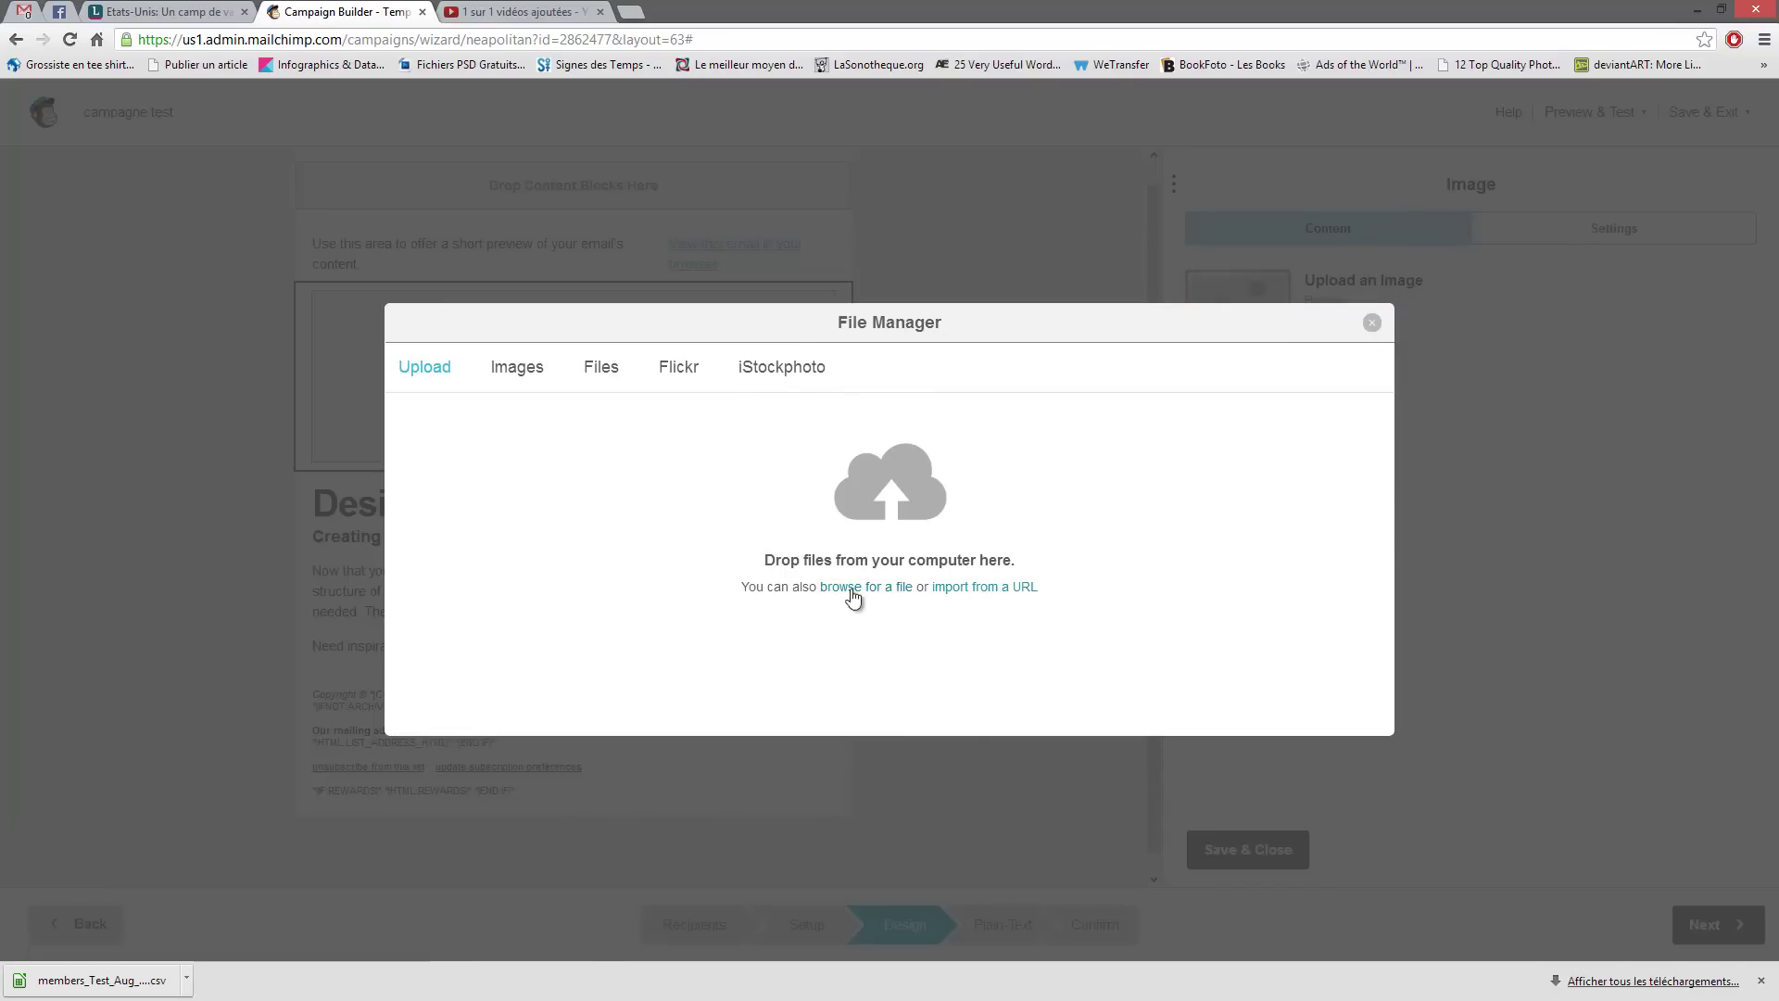
pyautogui.click(851, 589)
pyautogui.moveTo(1199, 296); pyautogui.dragTo(906, 236)
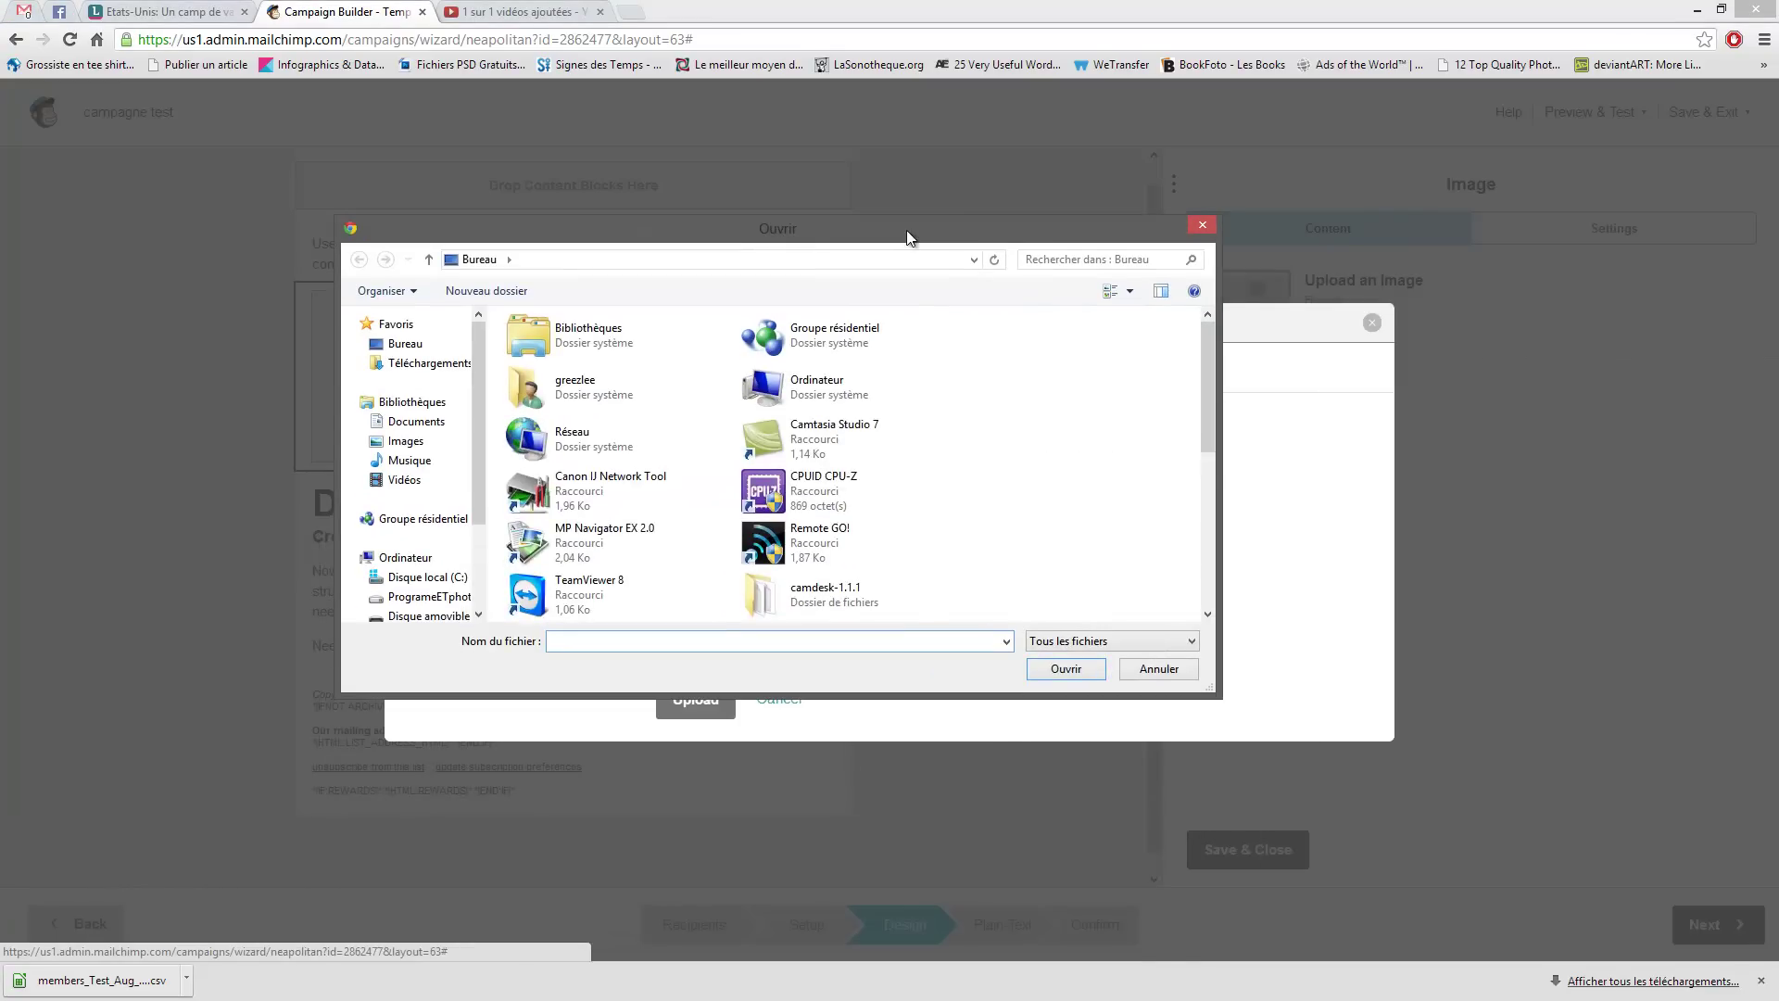
pyautogui.scroll(-6, 1085, 525)
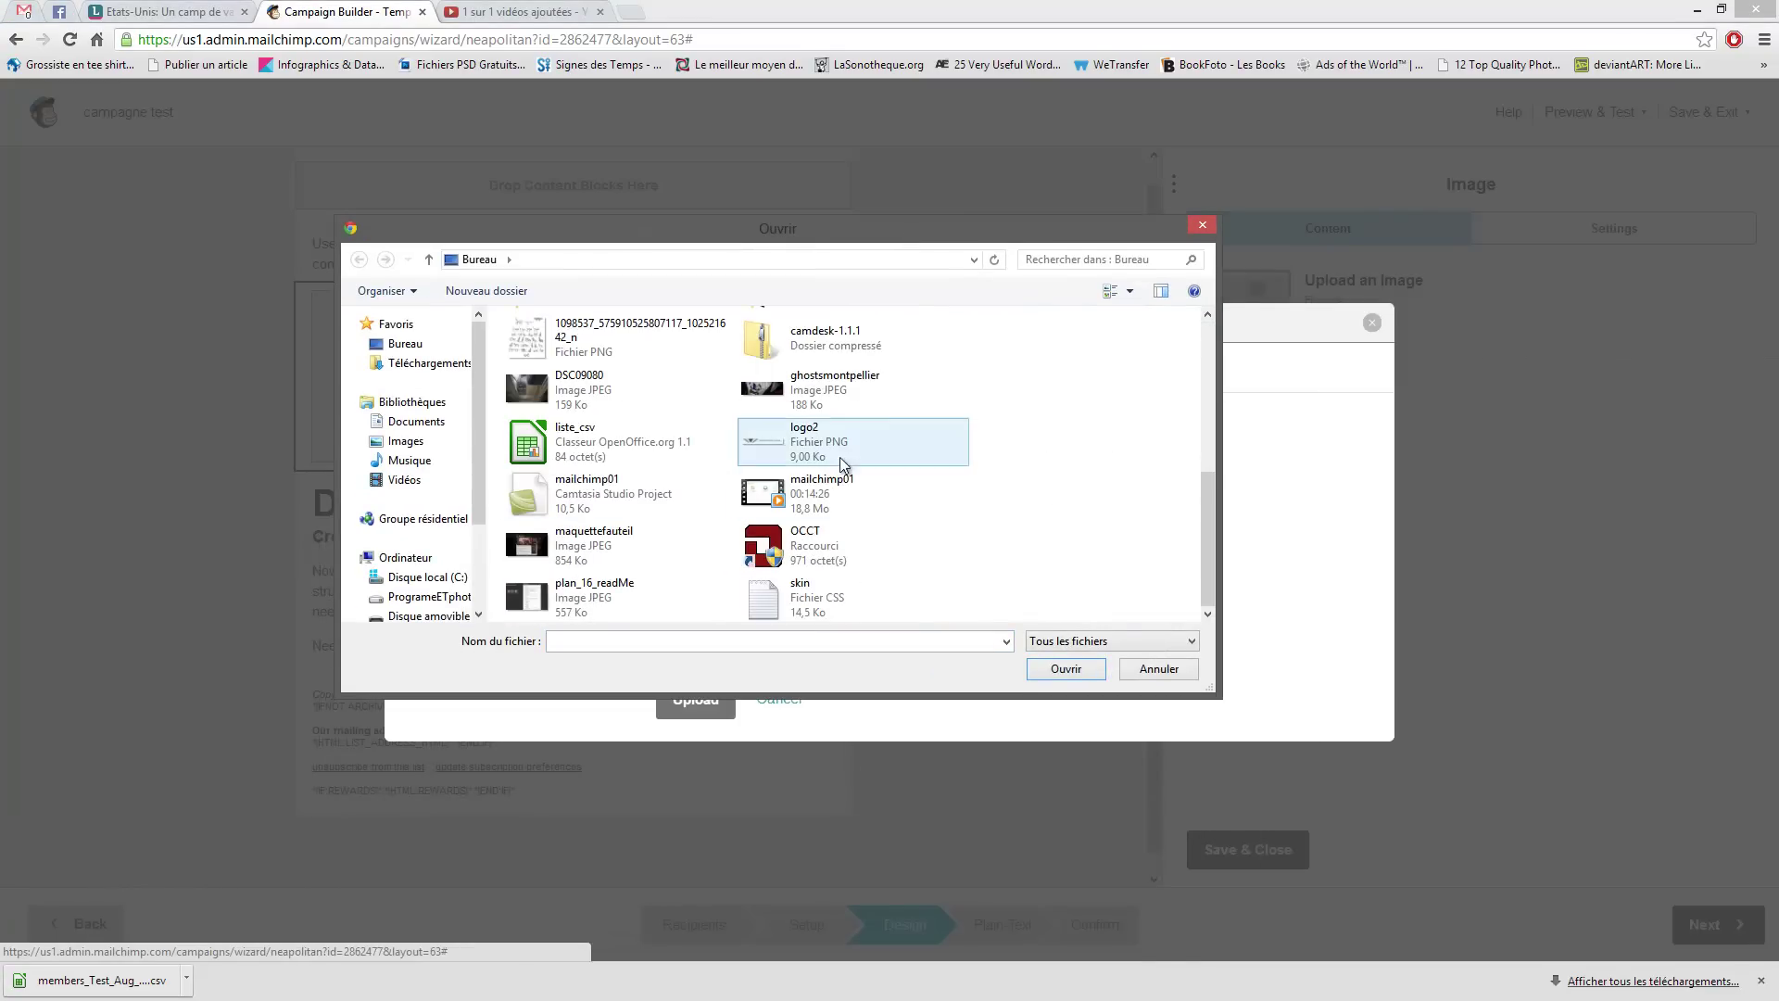
pyautogui.click(1153, 673)
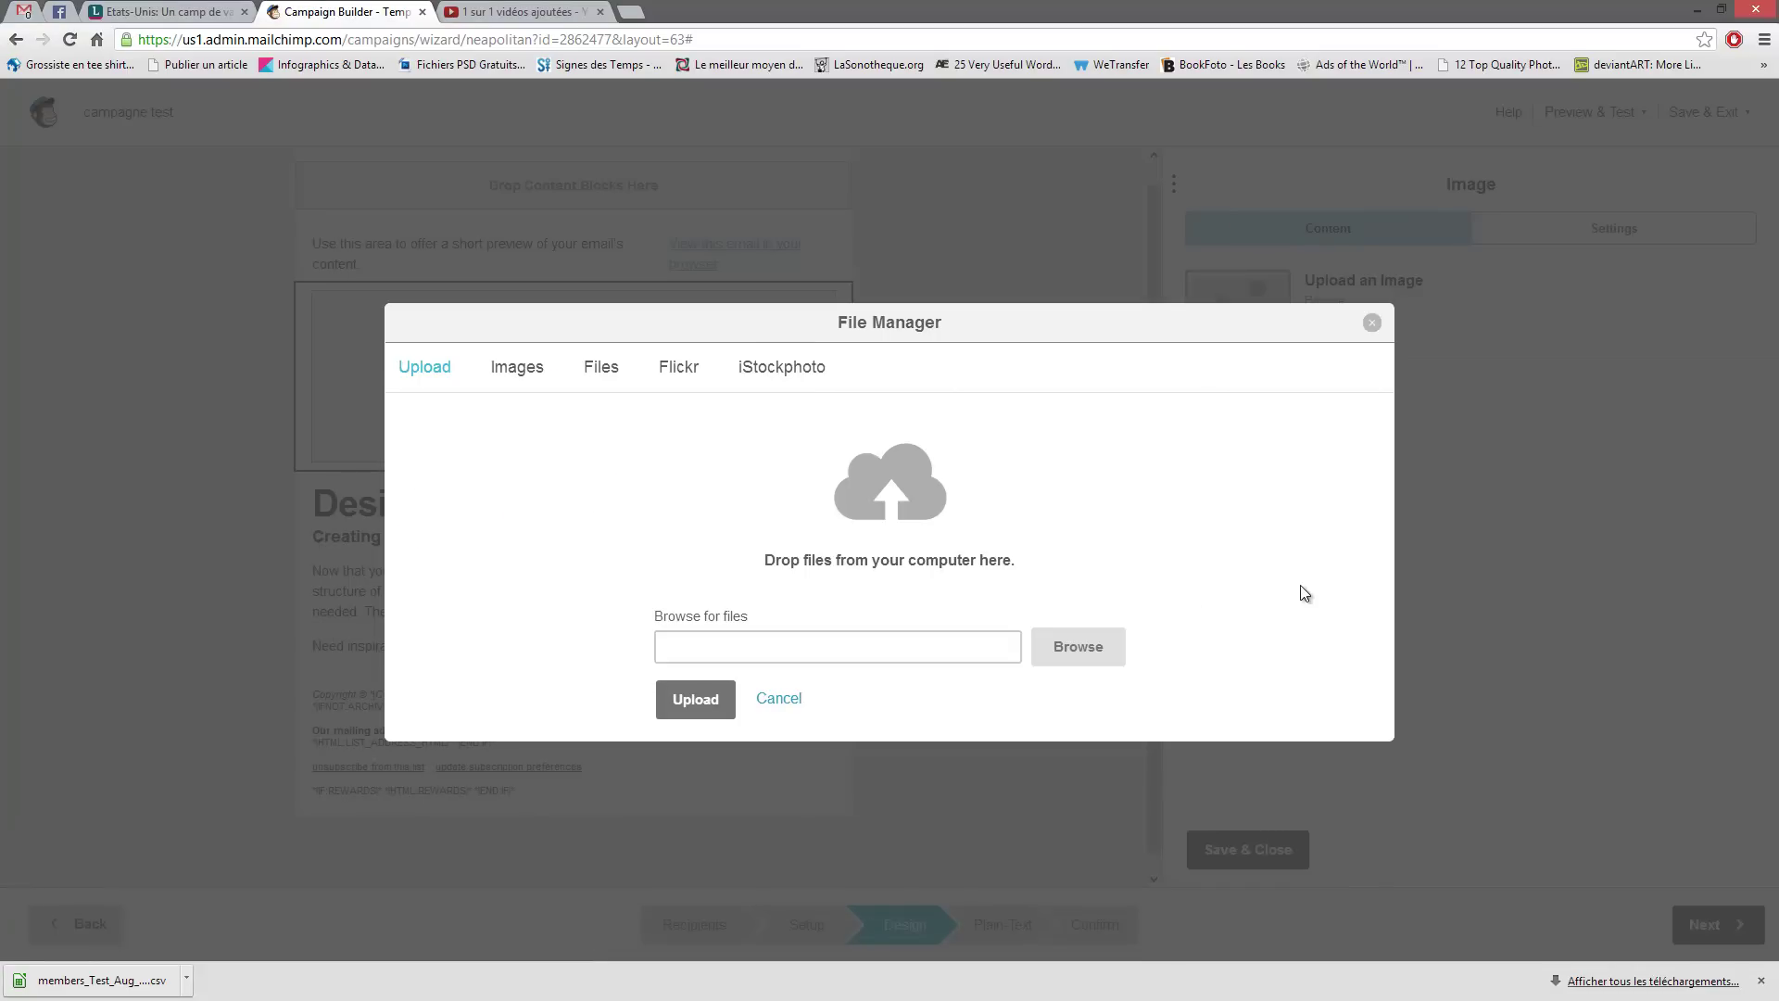
pyautogui.click(1372, 323)
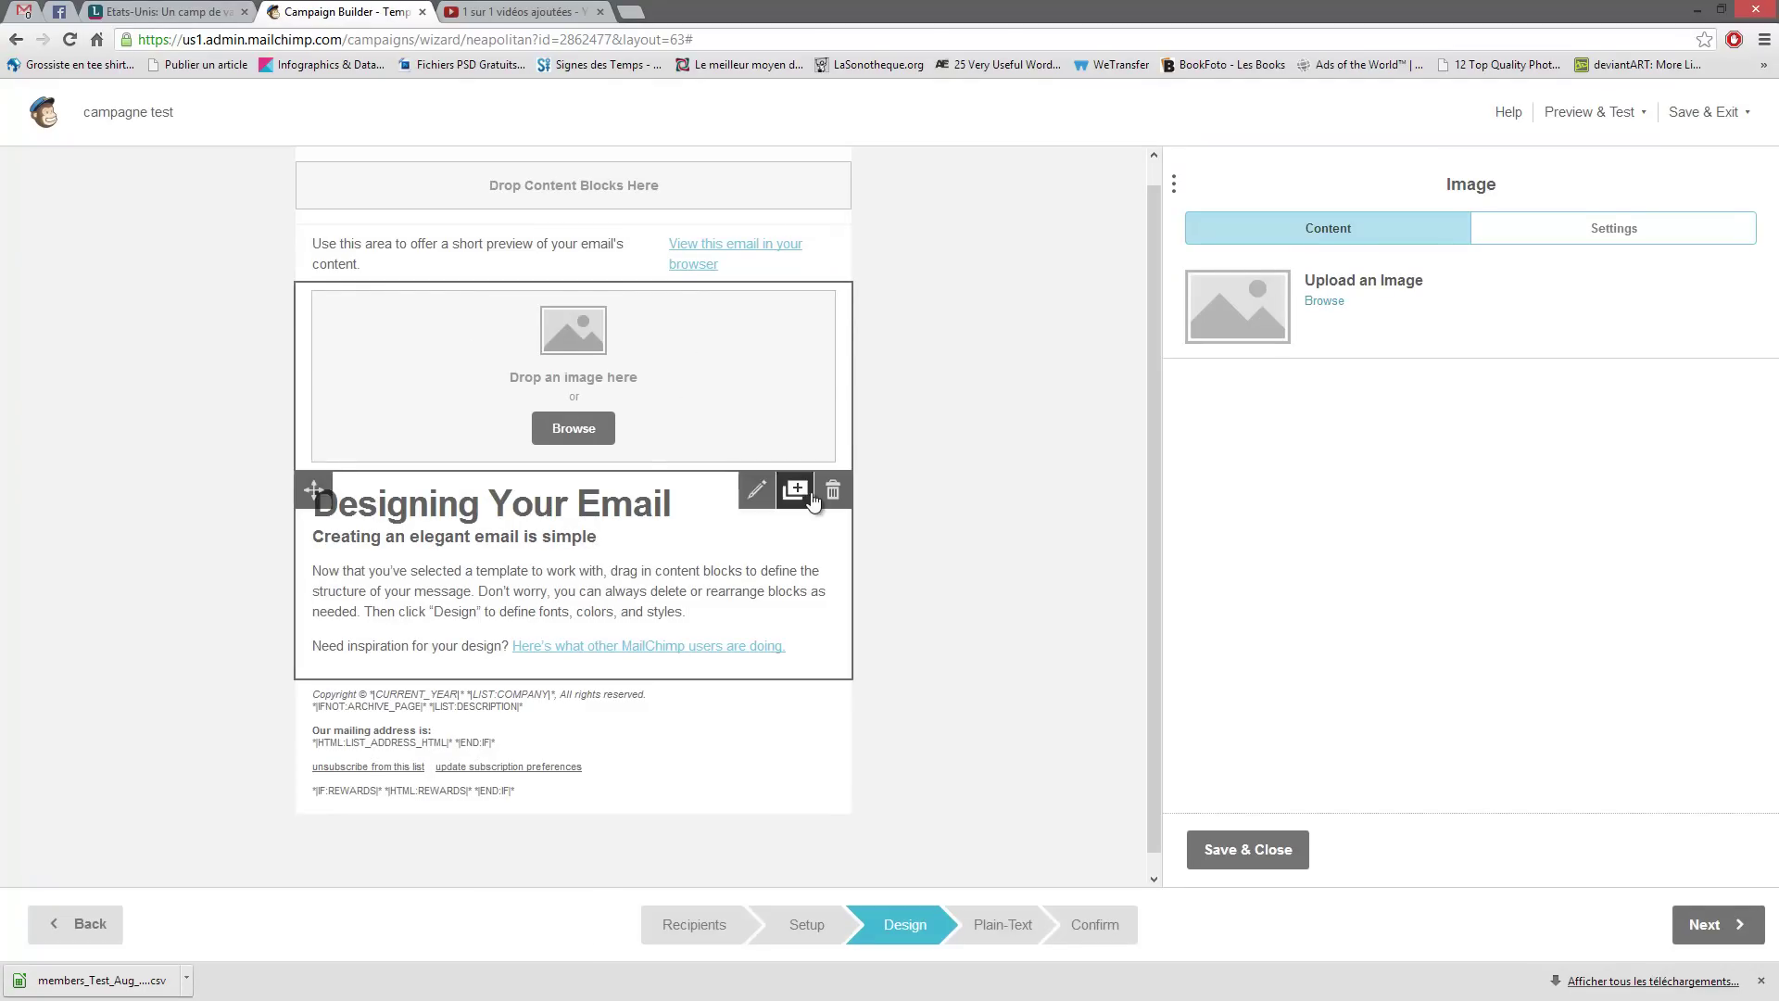
# - Save and close both the text block and image block editors
pyautogui.click(683, 545)
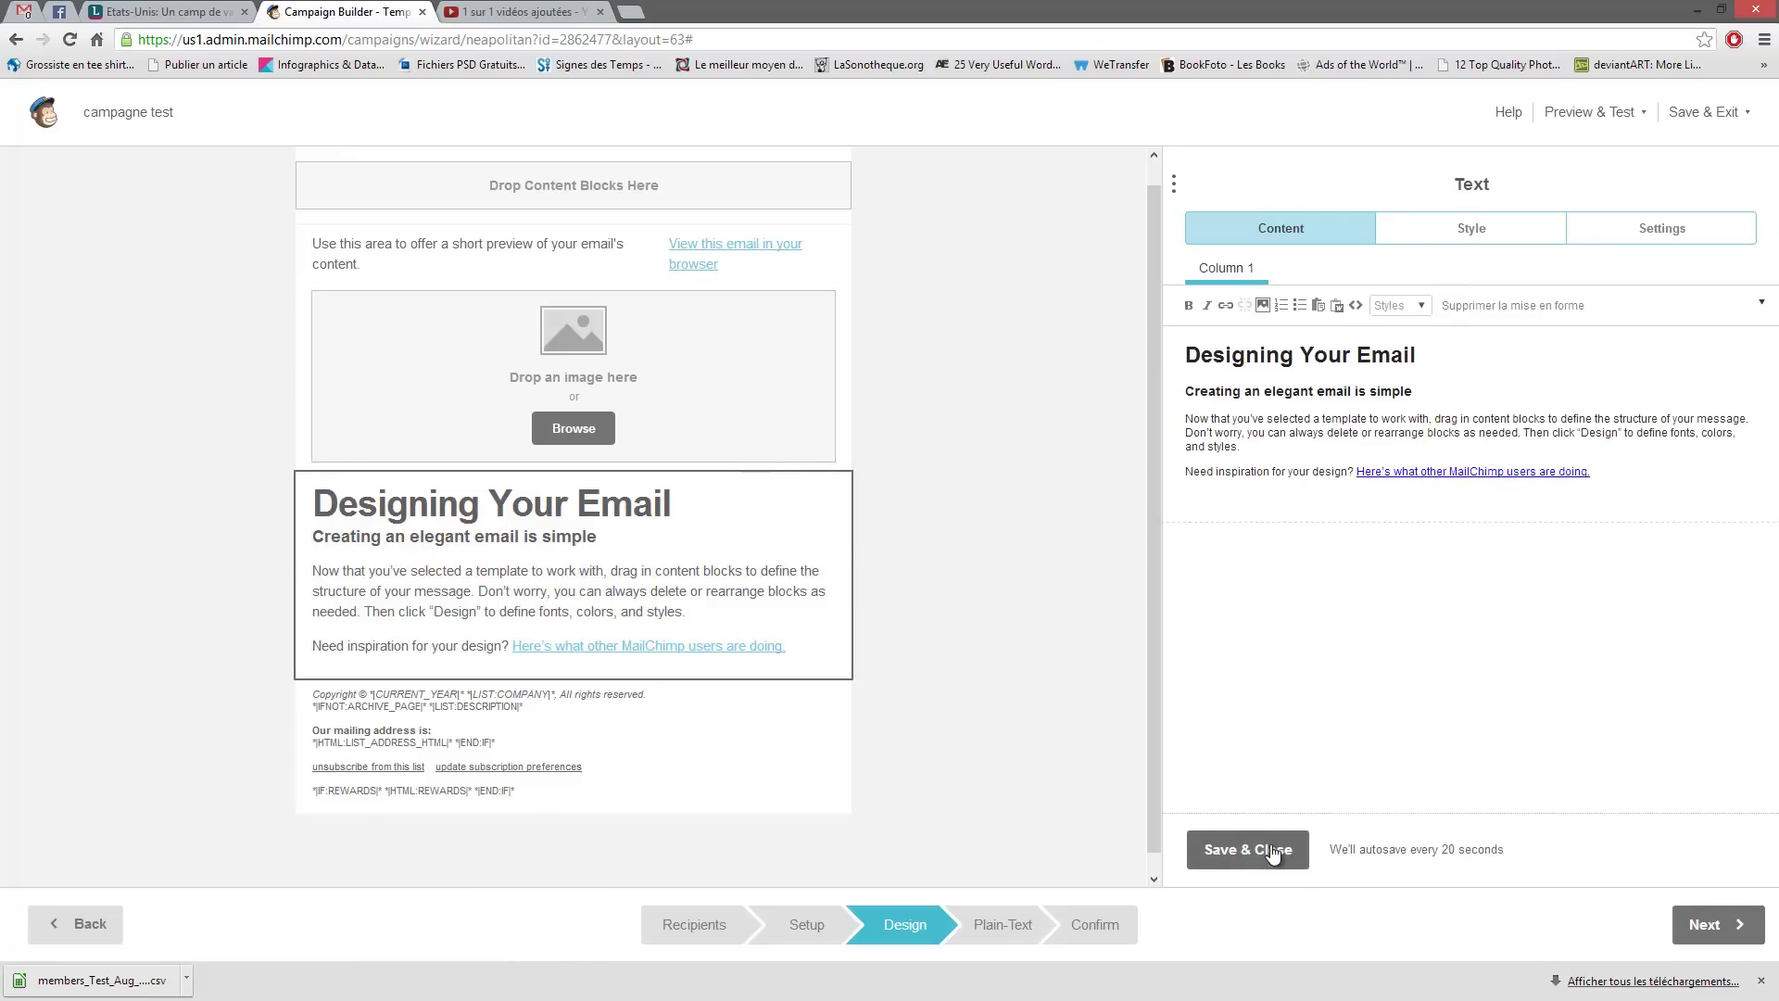
pyautogui.click(1209, 865)
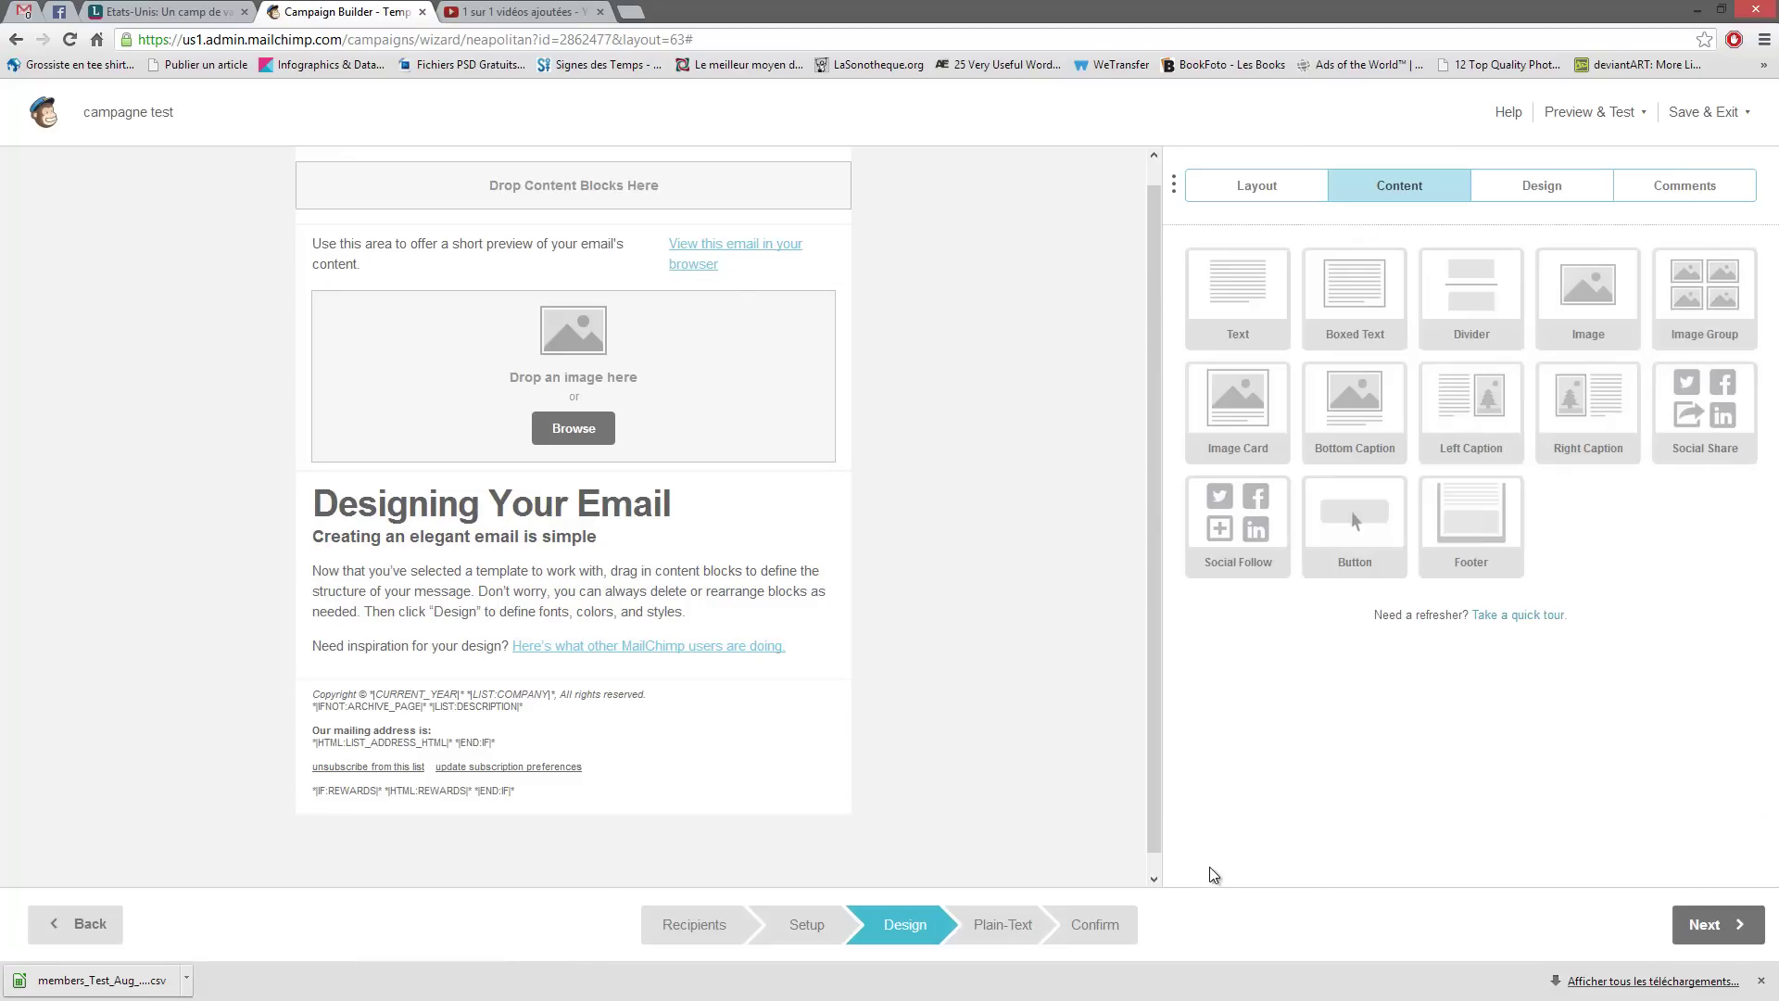
pyautogui.click(726, 403)
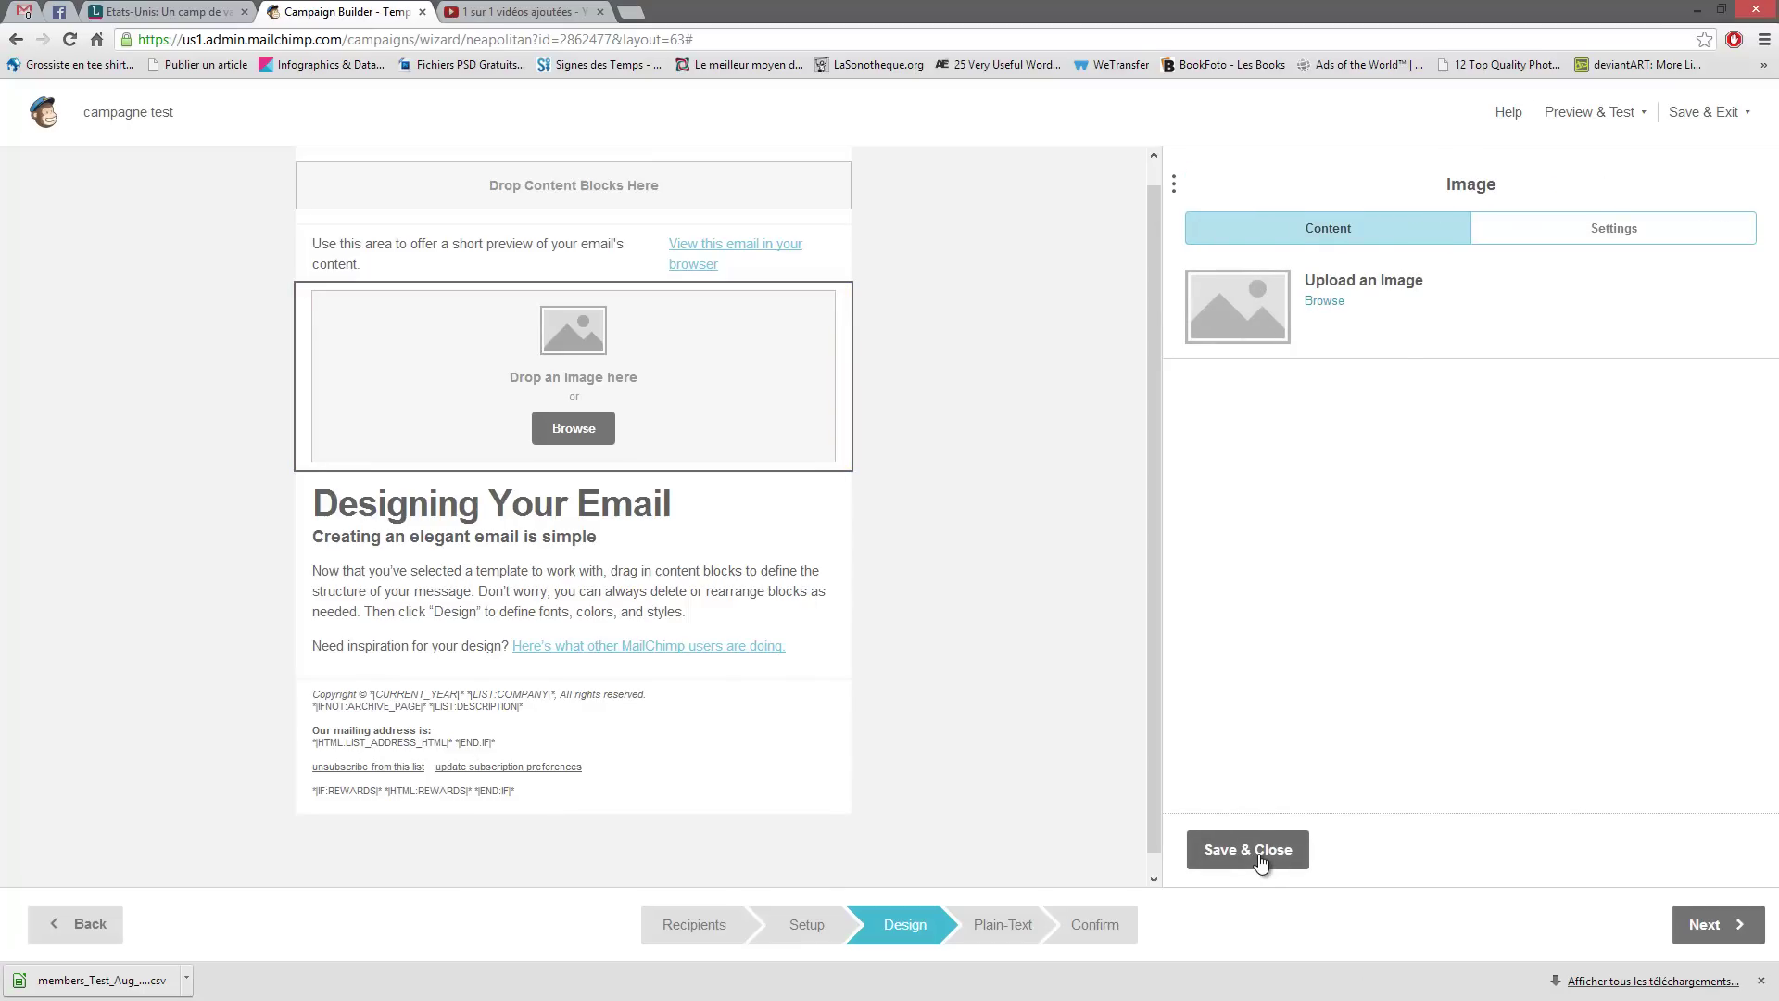
pyautogui.click(1267, 851)
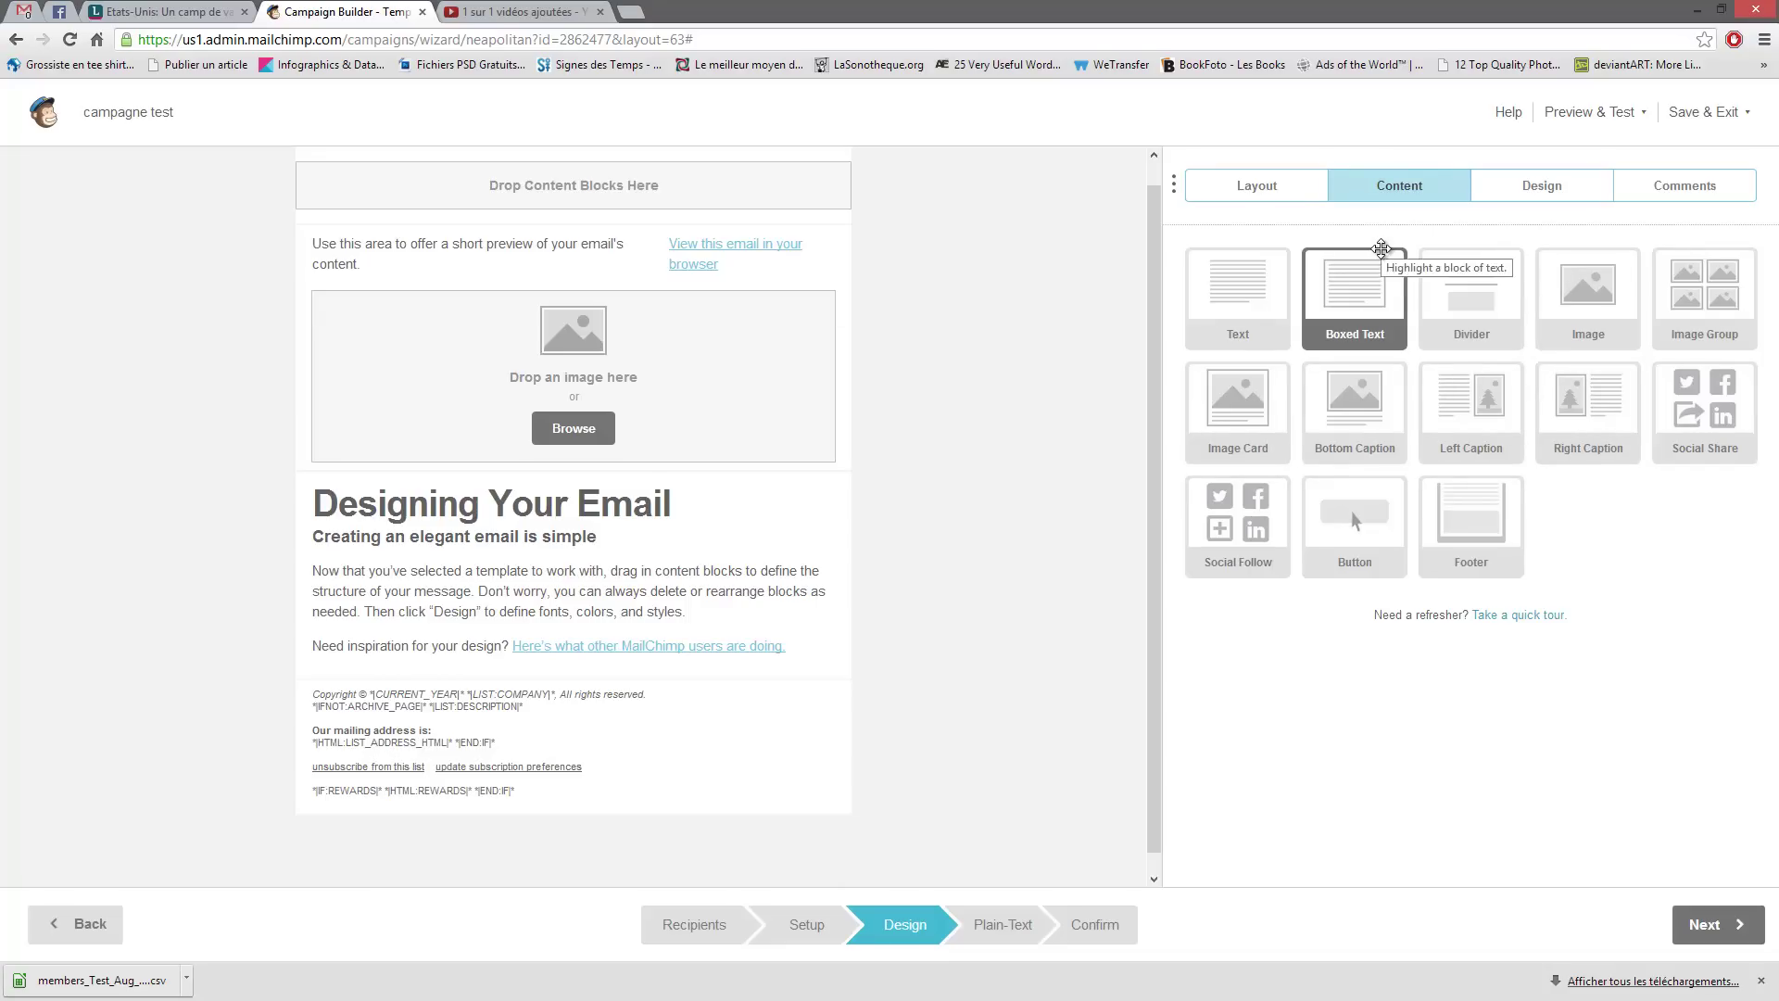
# - Drop a Social Follow block above the footer, check its Website URL, and save it
pyautogui.click(1286, 188)
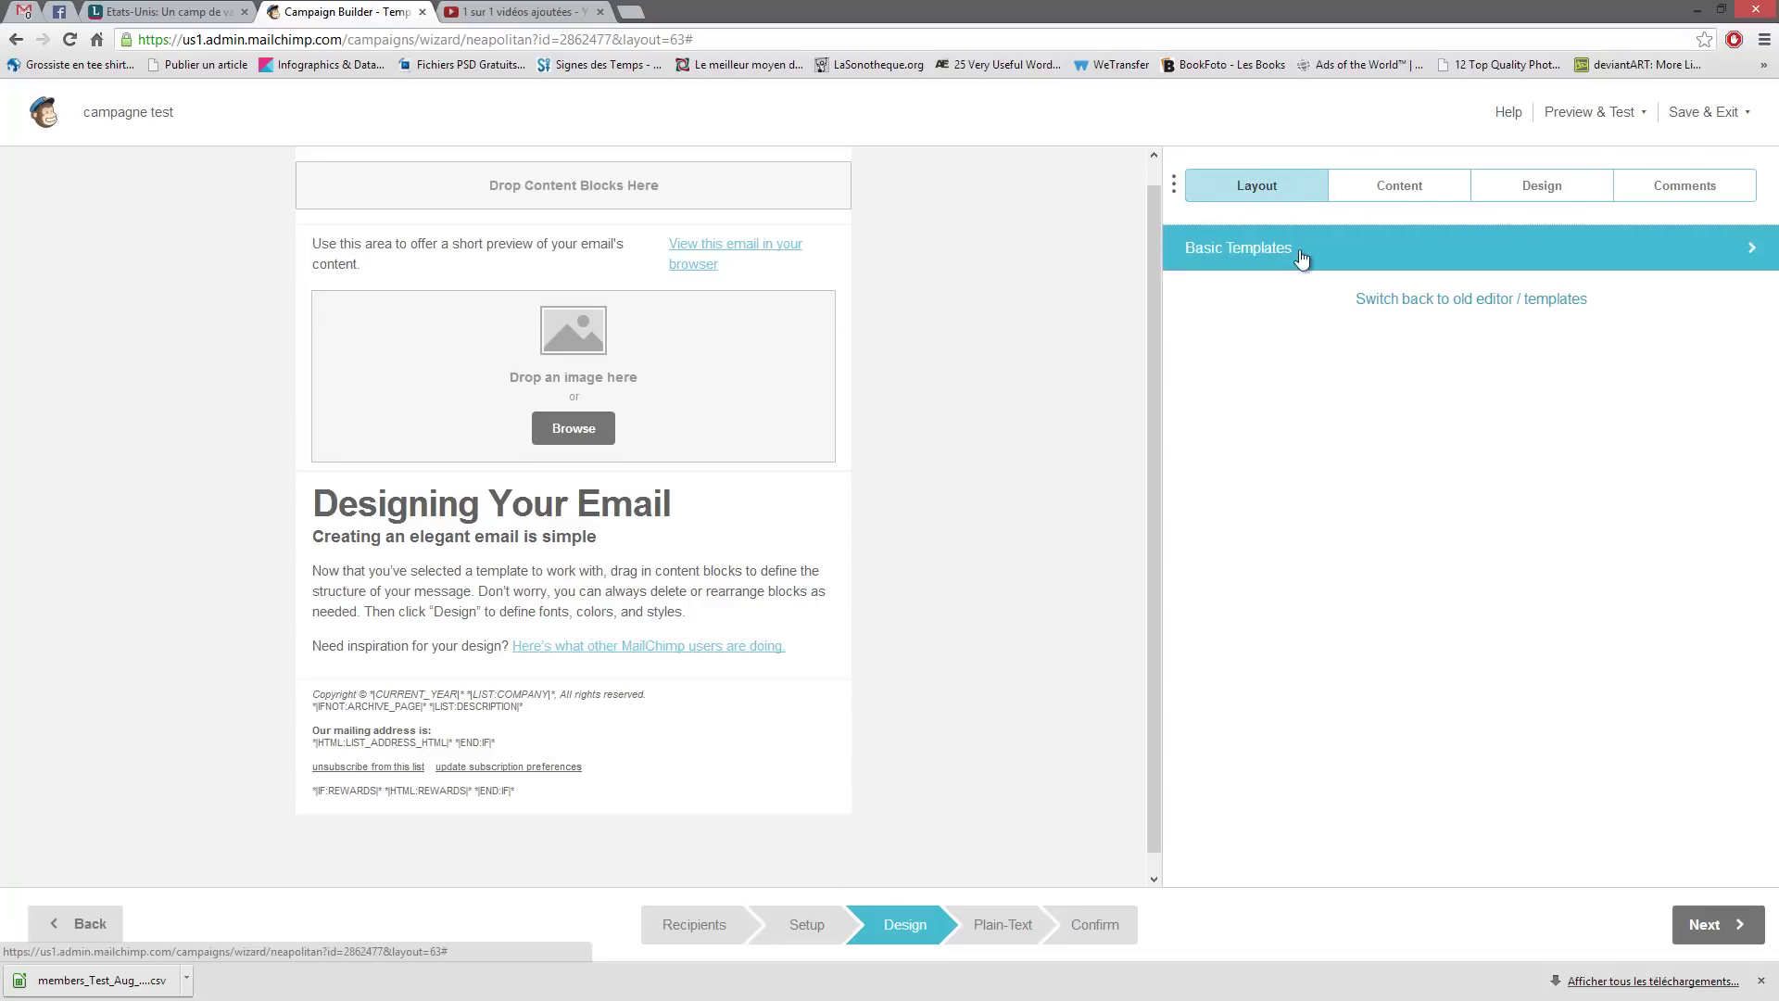
pyautogui.click(1404, 185)
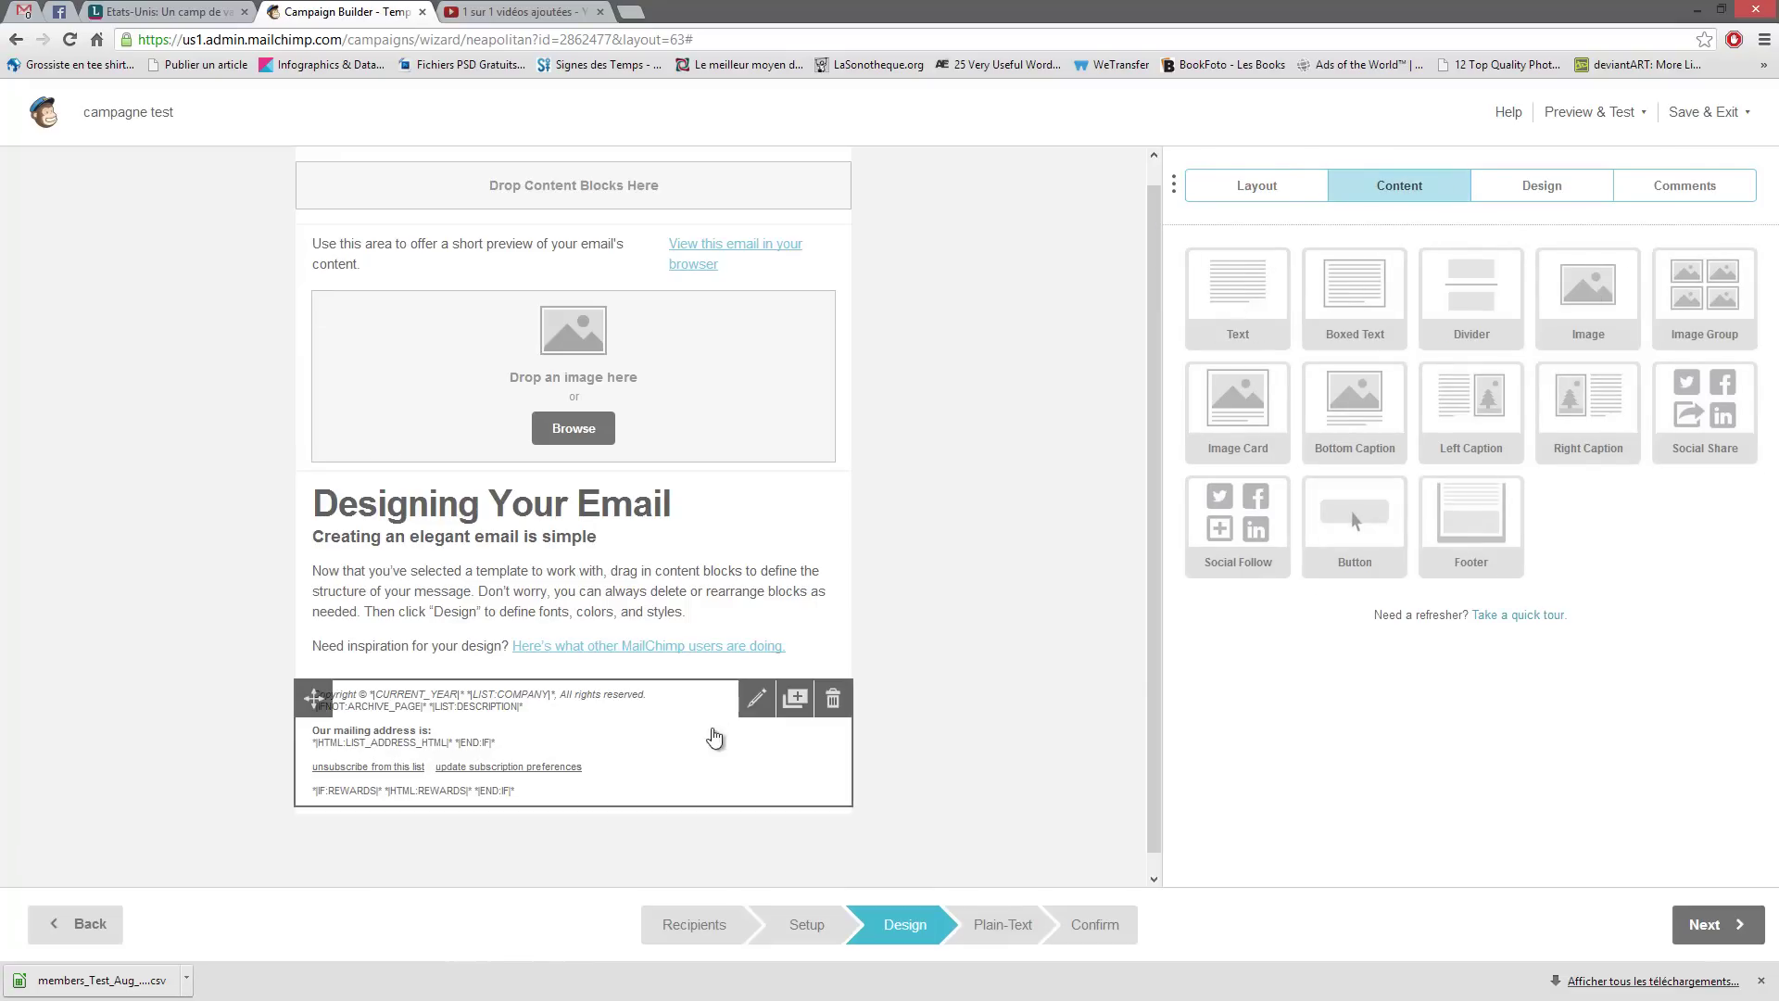
pyautogui.moveTo(1260, 529); pyautogui.dragTo(772, 676)
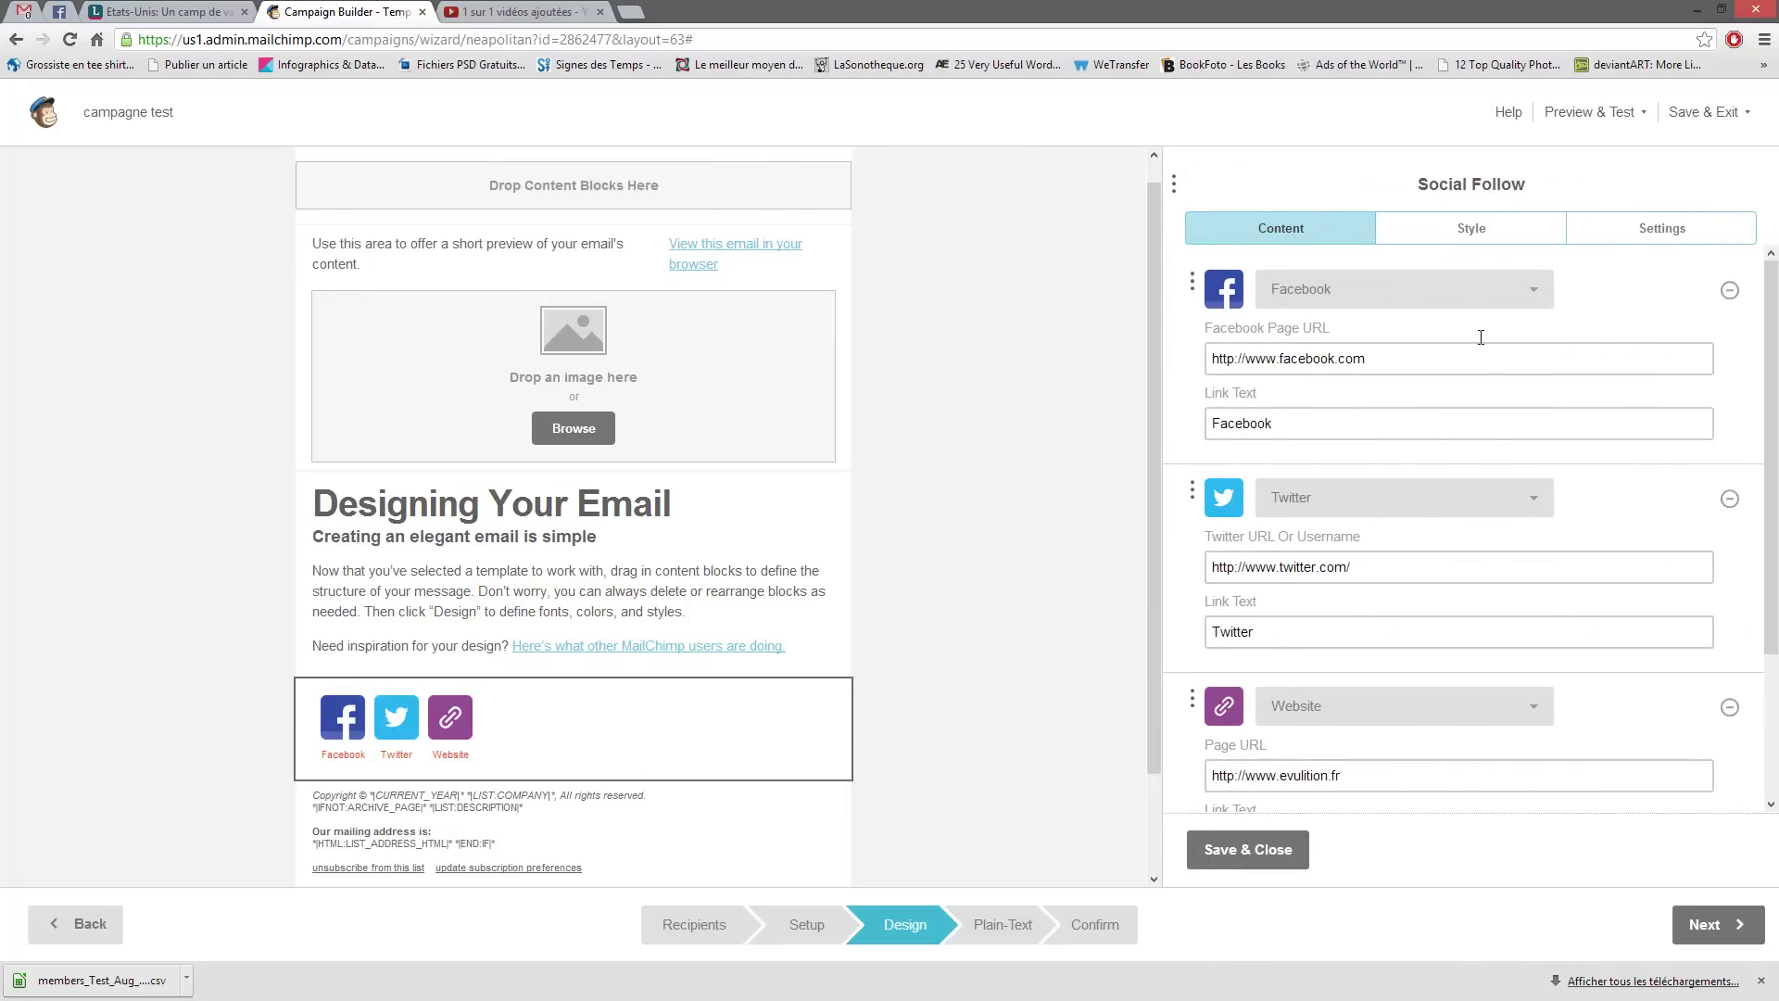
pyautogui.moveTo(1362, 776); pyautogui.dragTo(1142, 794)
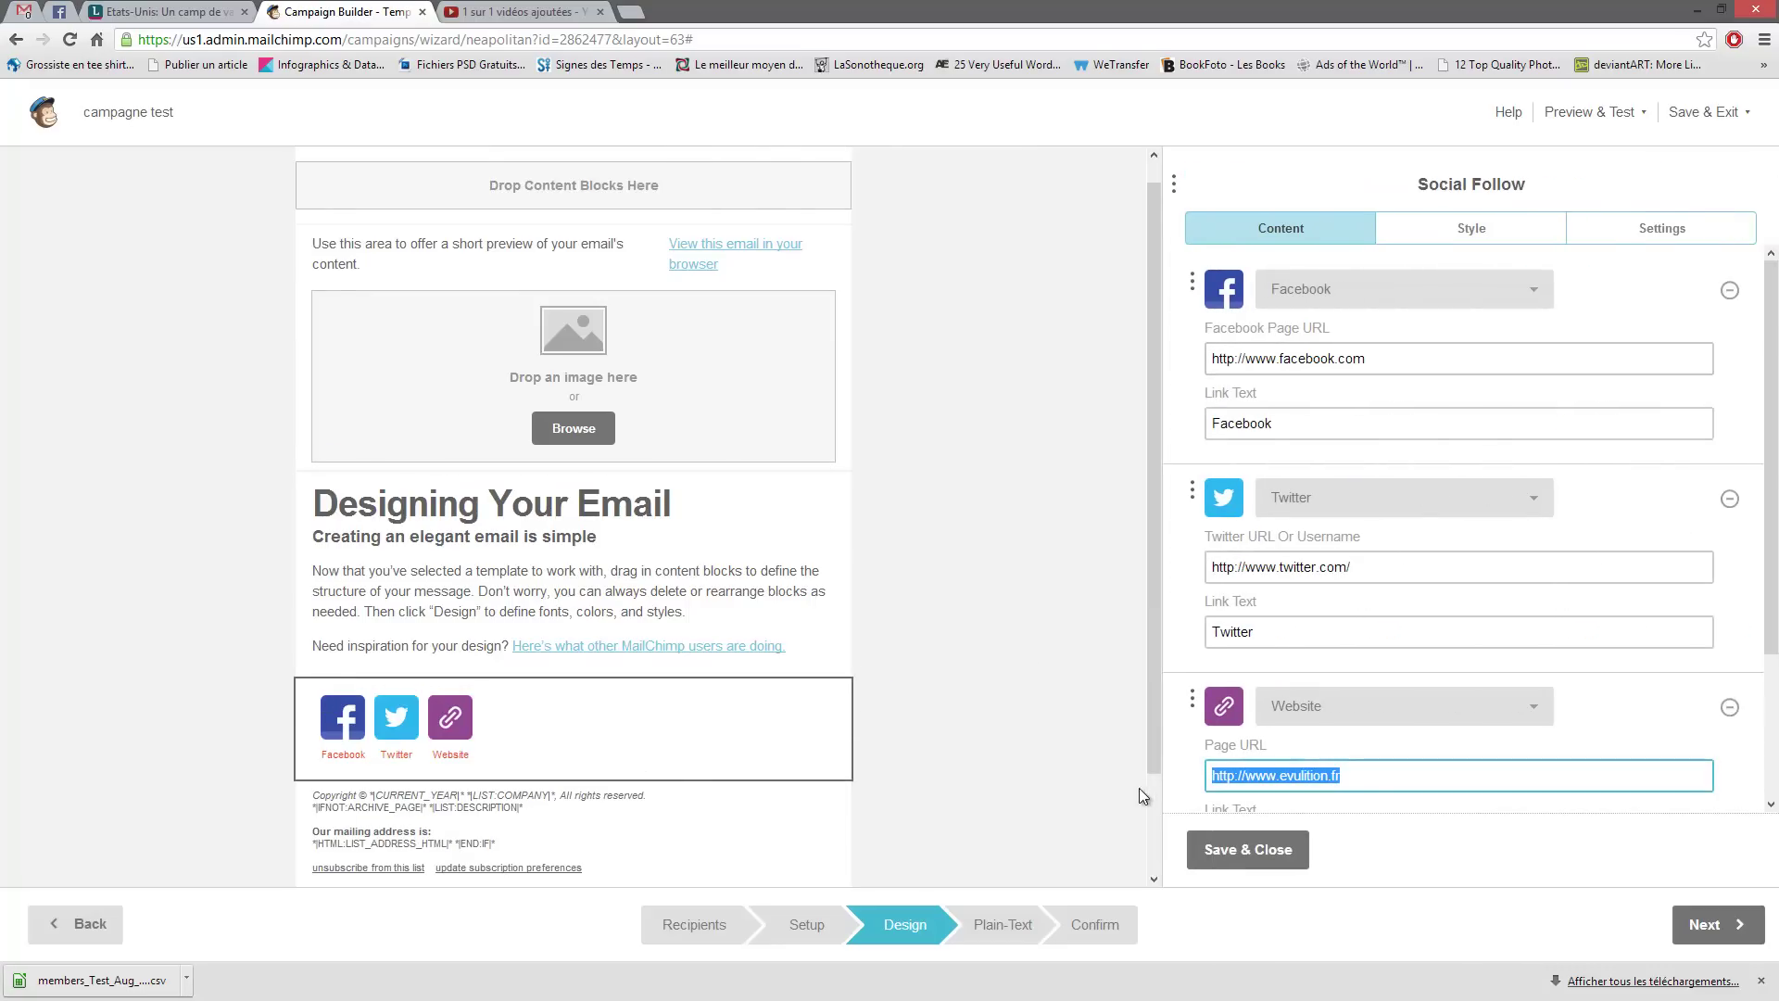
pyautogui.click(1411, 781)
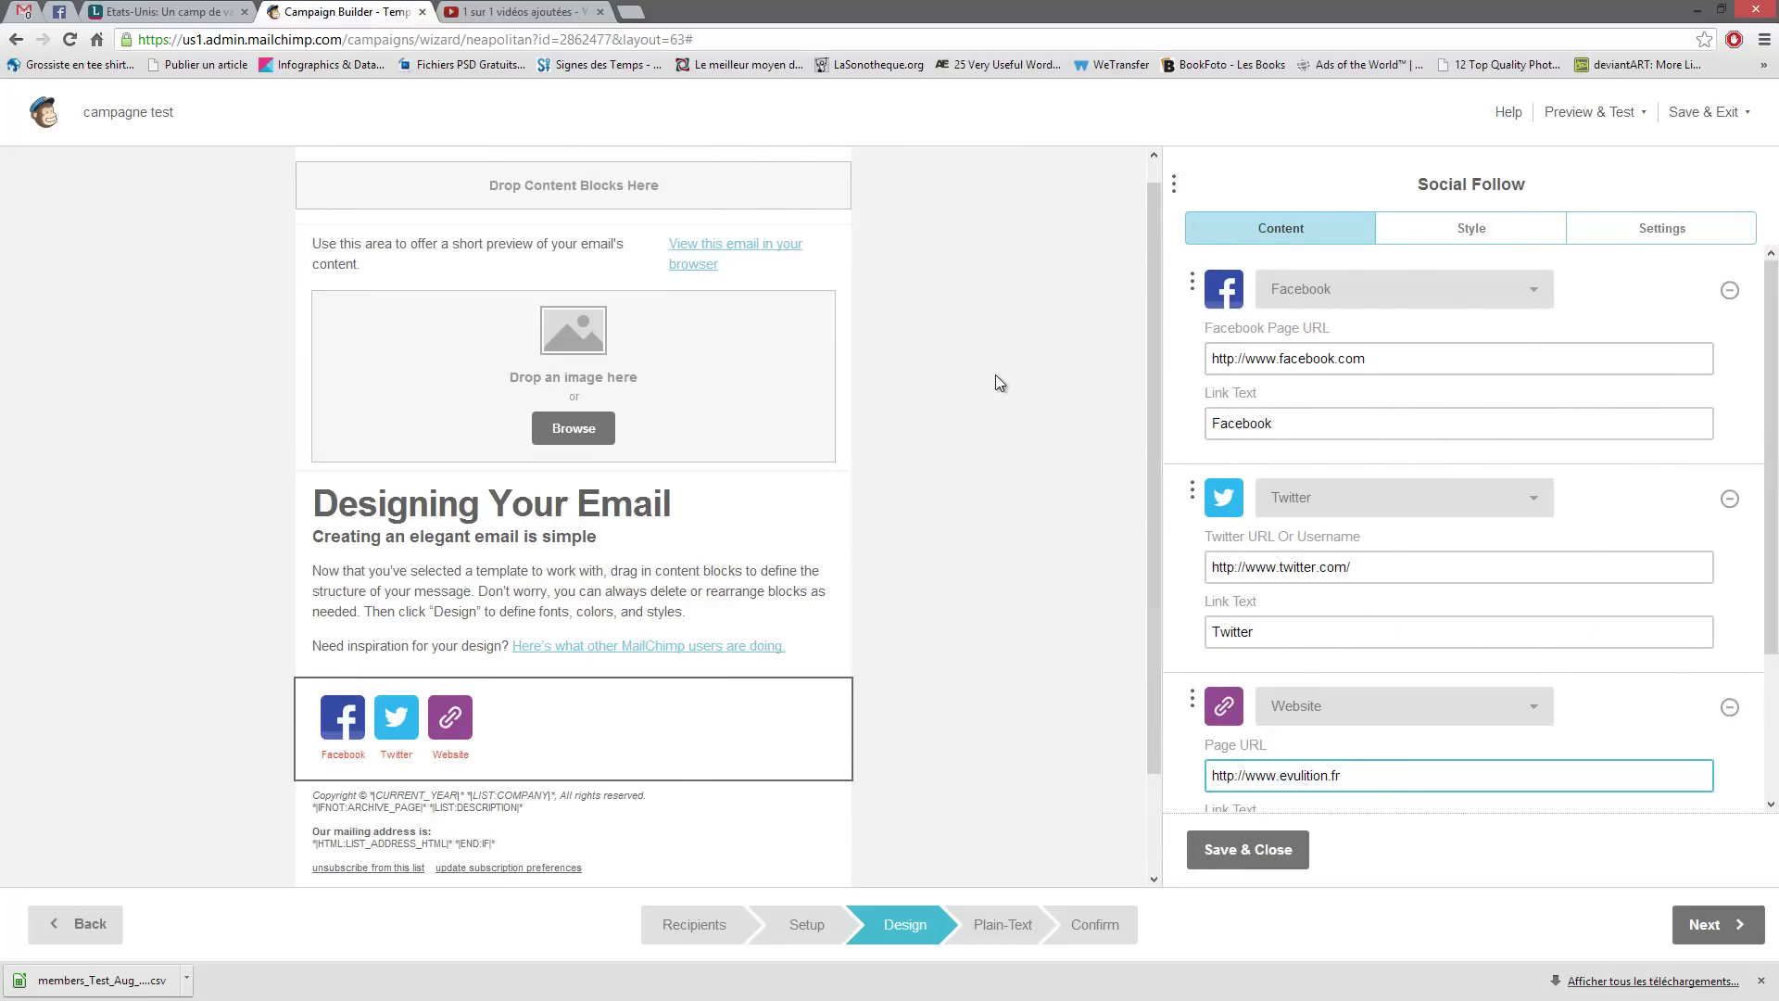
pyautogui.click(1250, 857)
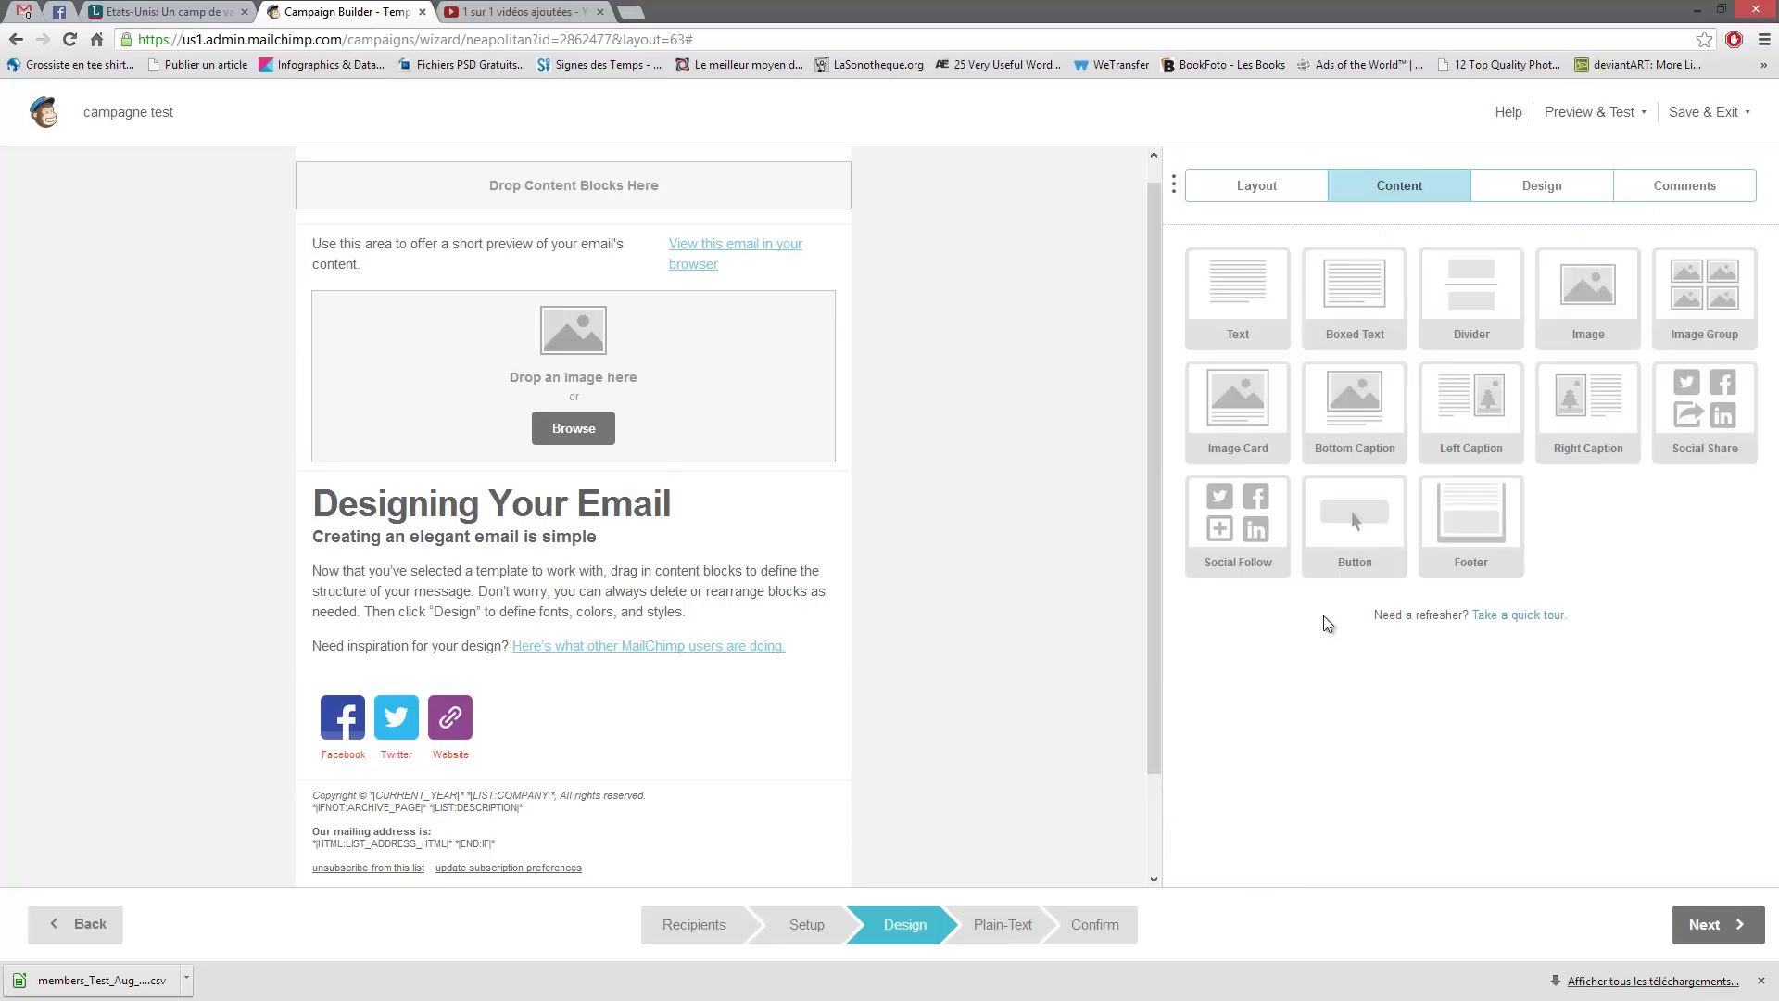
# - Add a Button block under Social Follow and select its 'Make Your Purchase' text
pyautogui.moveTo(1354, 528); pyautogui.dragTo(731, 820)
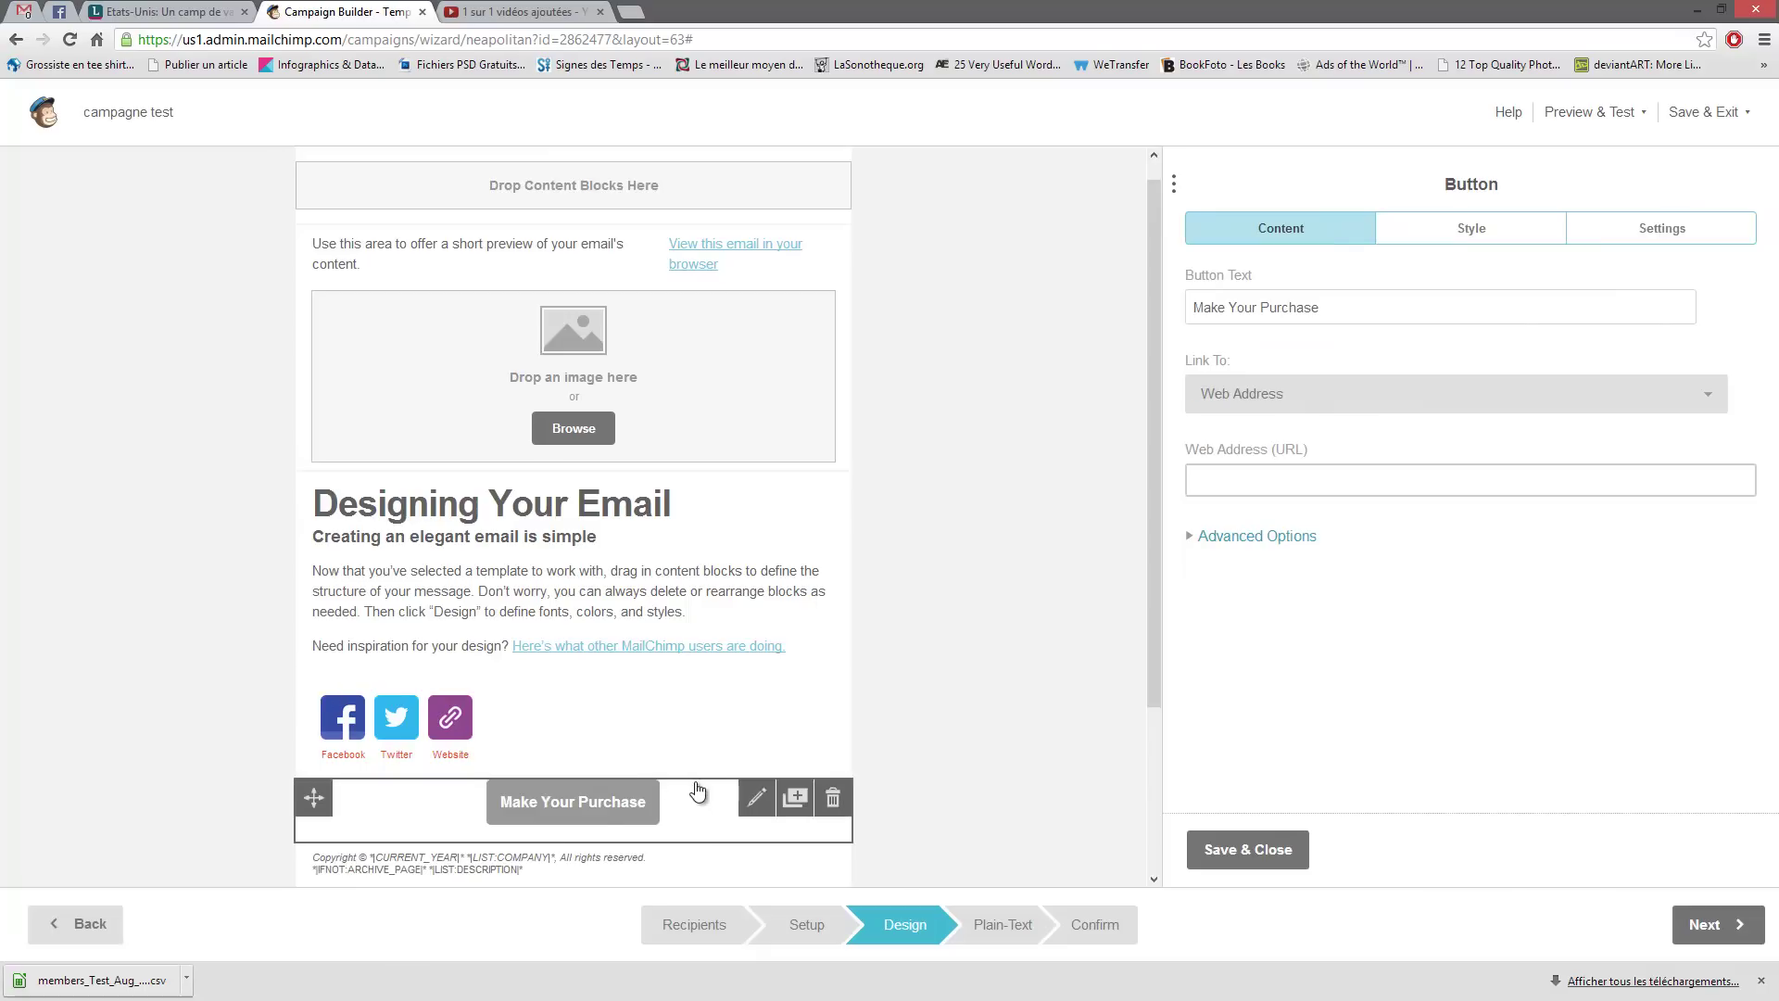
pyautogui.click(1466, 234)
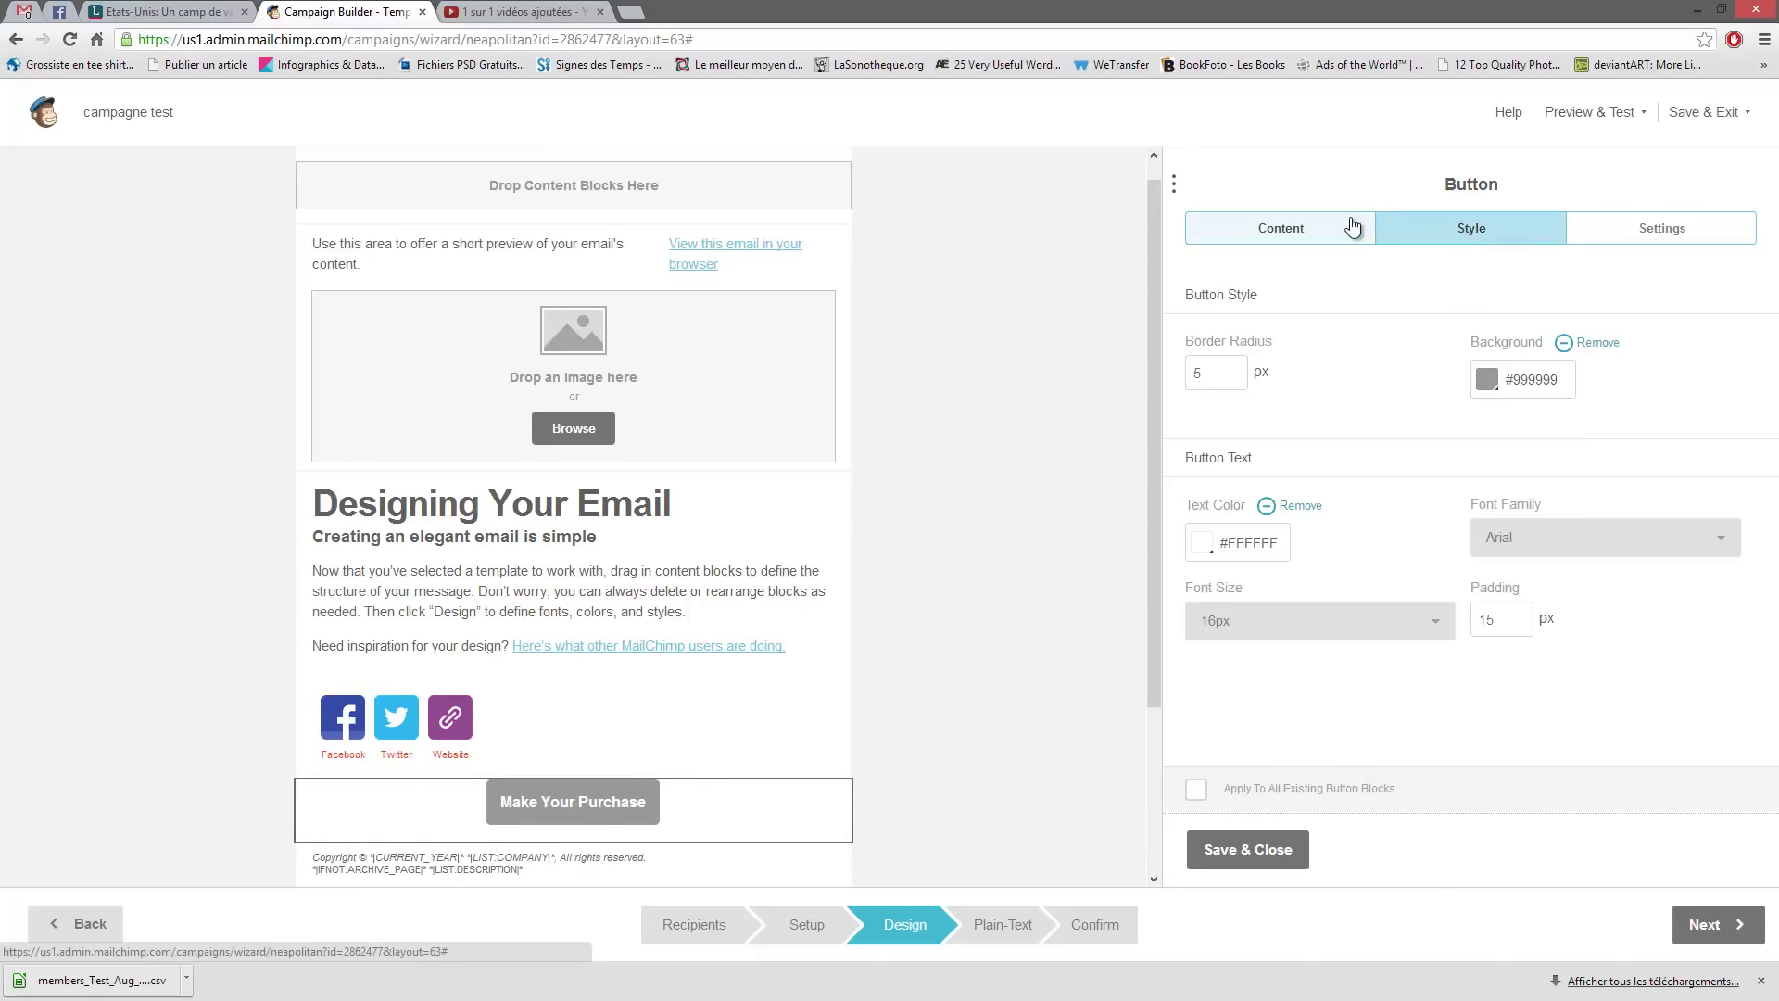
pyautogui.click(1292, 232)
pyautogui.moveTo(1367, 313); pyautogui.dragTo(1225, 343)
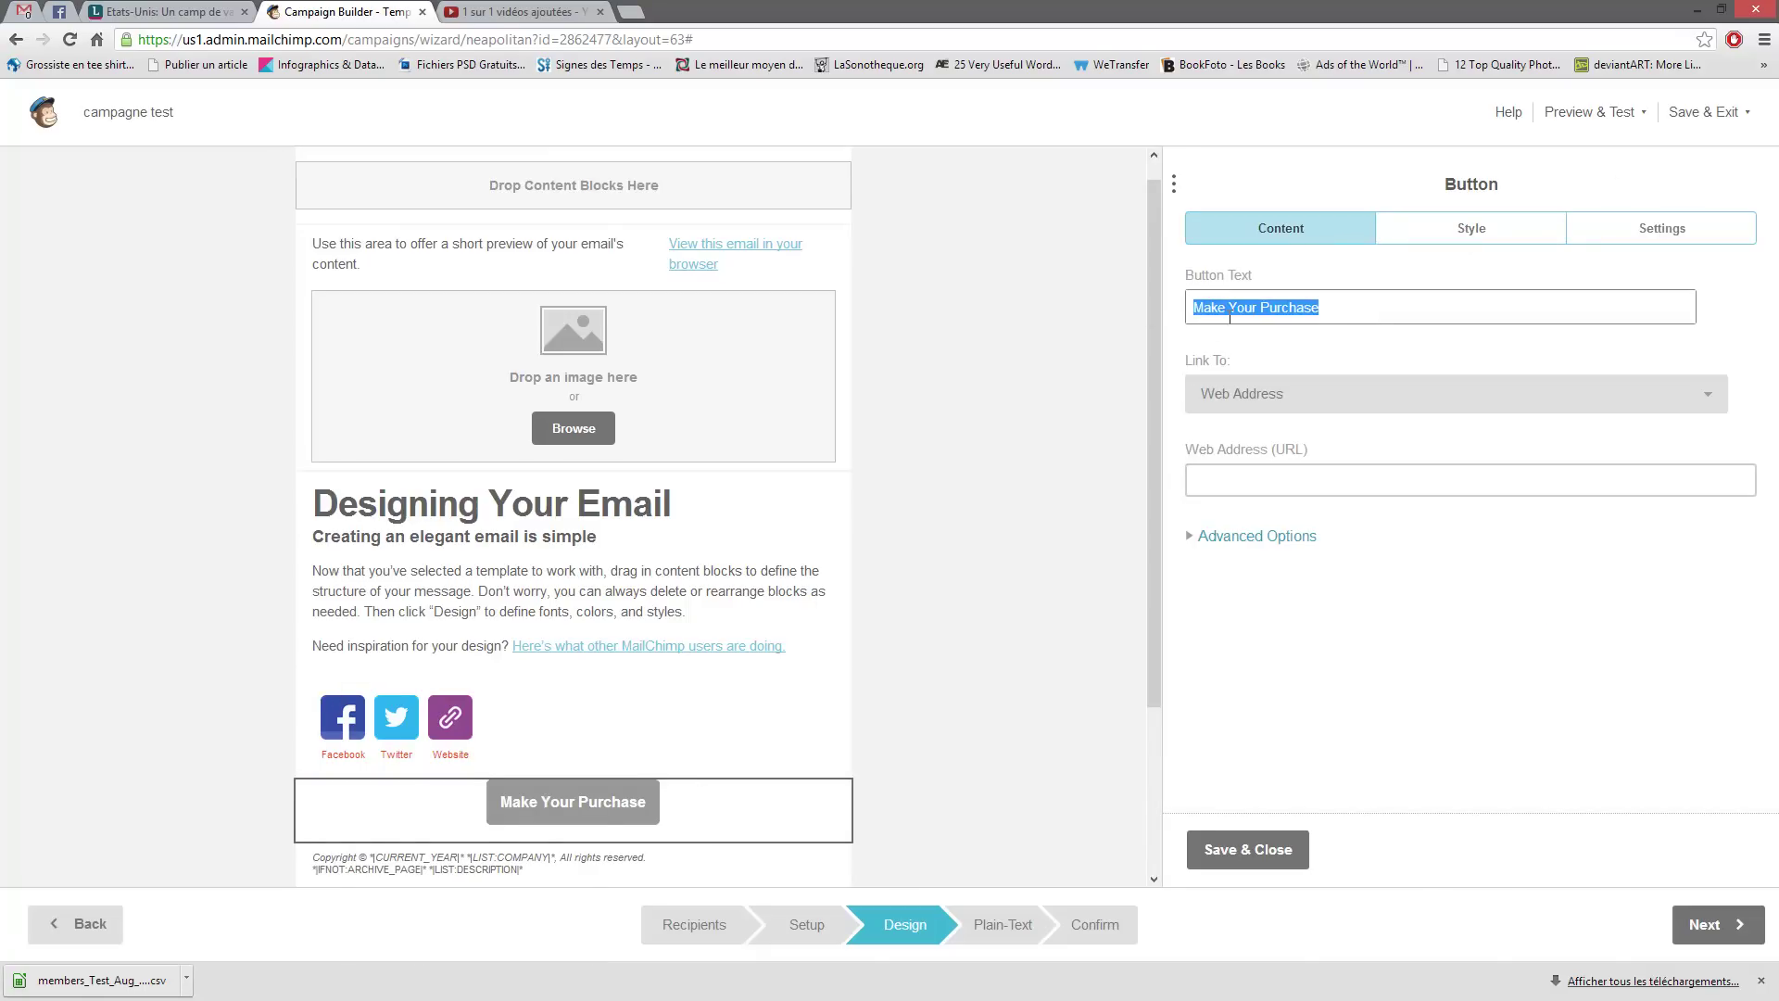
pyautogui.click(1347, 307)
pyautogui.moveTo(1386, 307); pyautogui.dragTo(1151, 308)
# - Set the button's Link To option to Gather Event, then reopen the link type list
pyautogui.click(1709, 396)
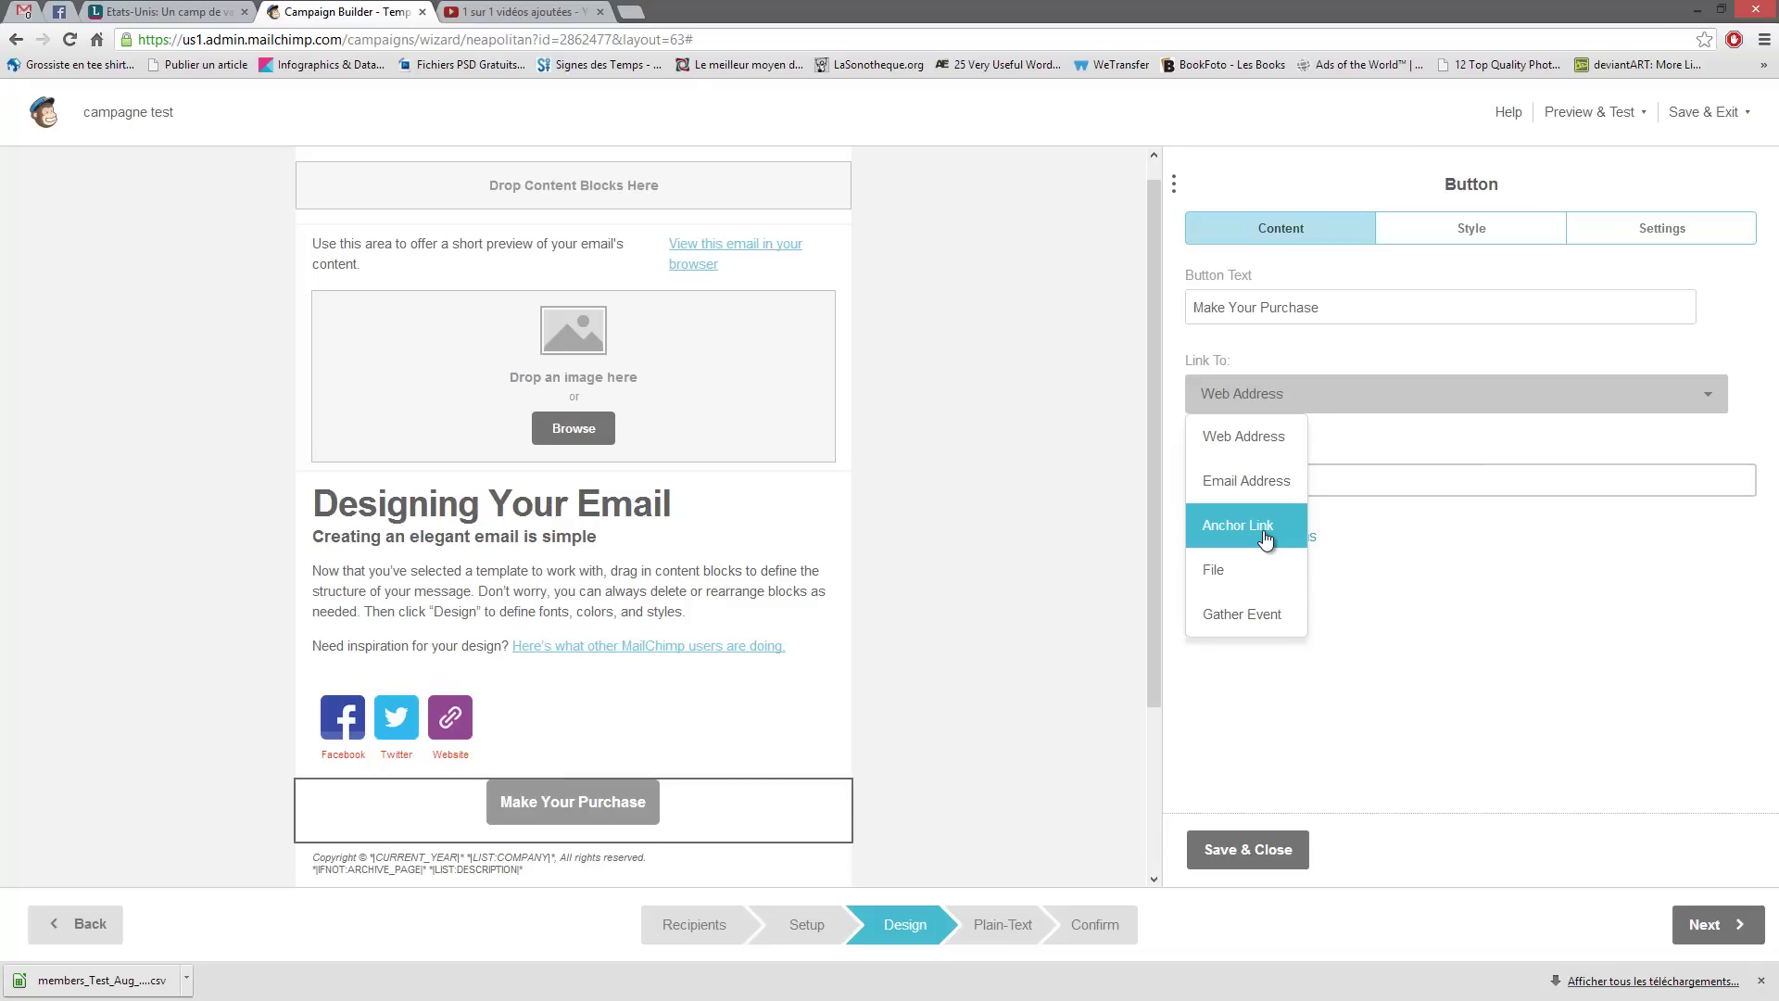
pyautogui.click(1236, 616)
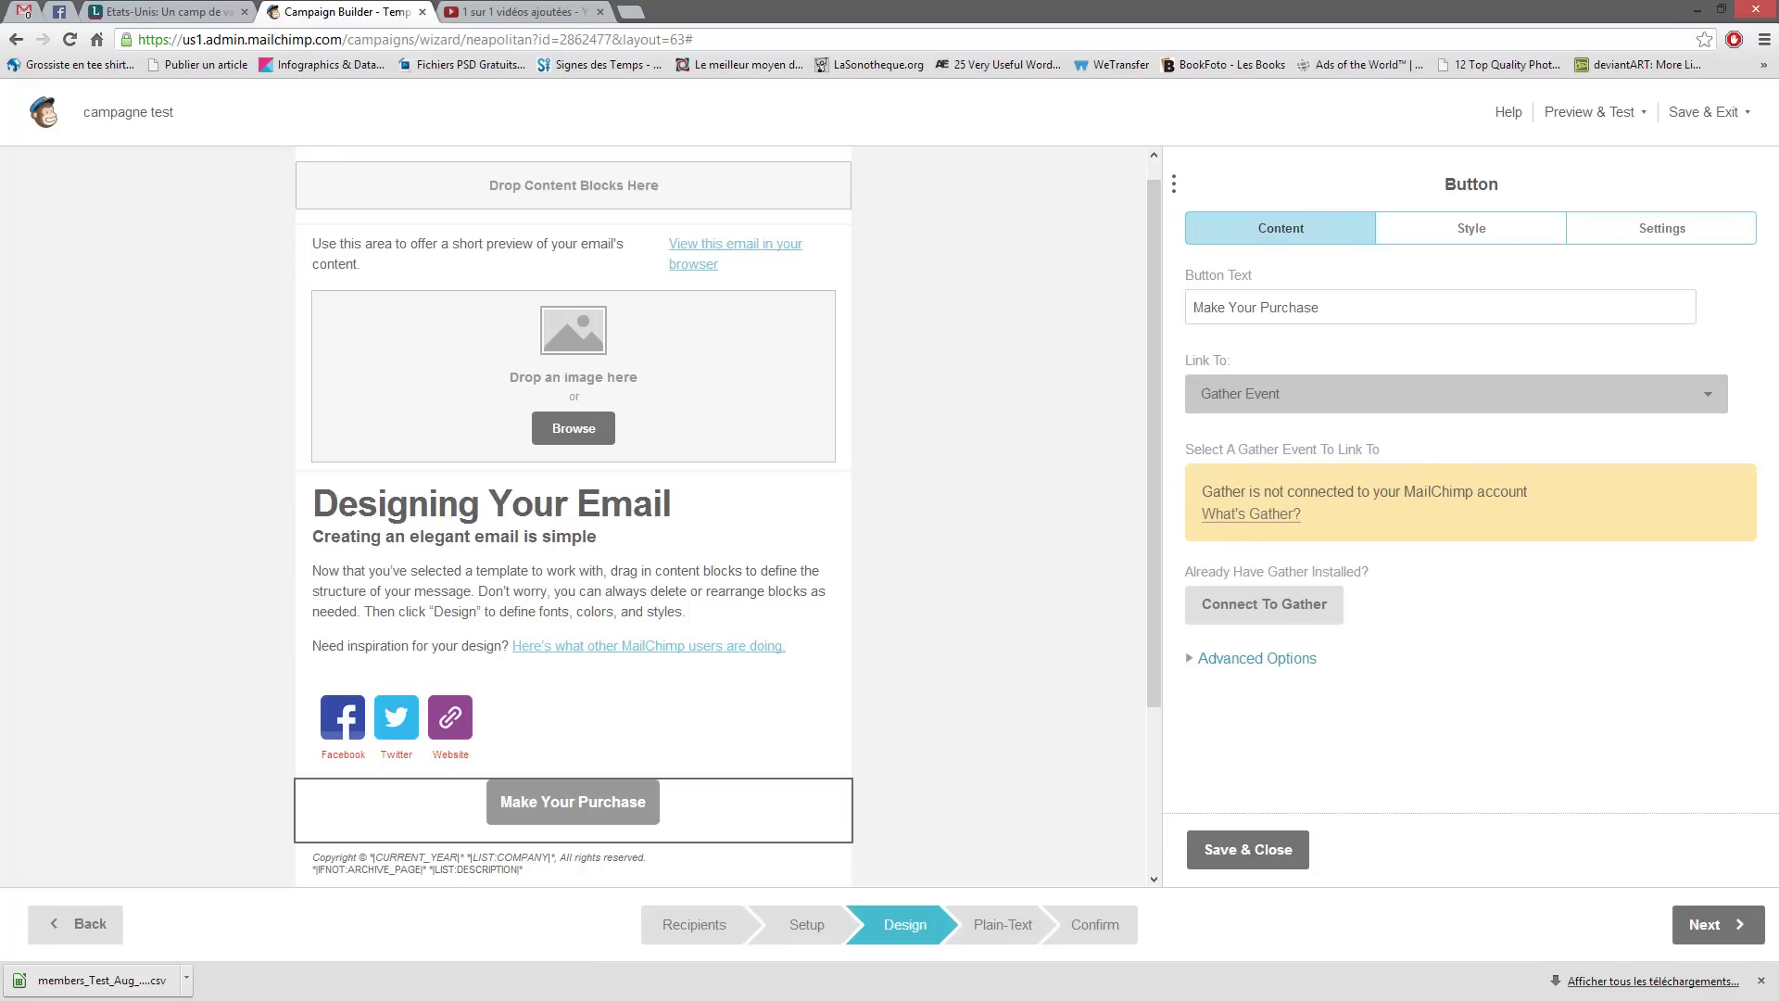
pyautogui.click(1251, 514)
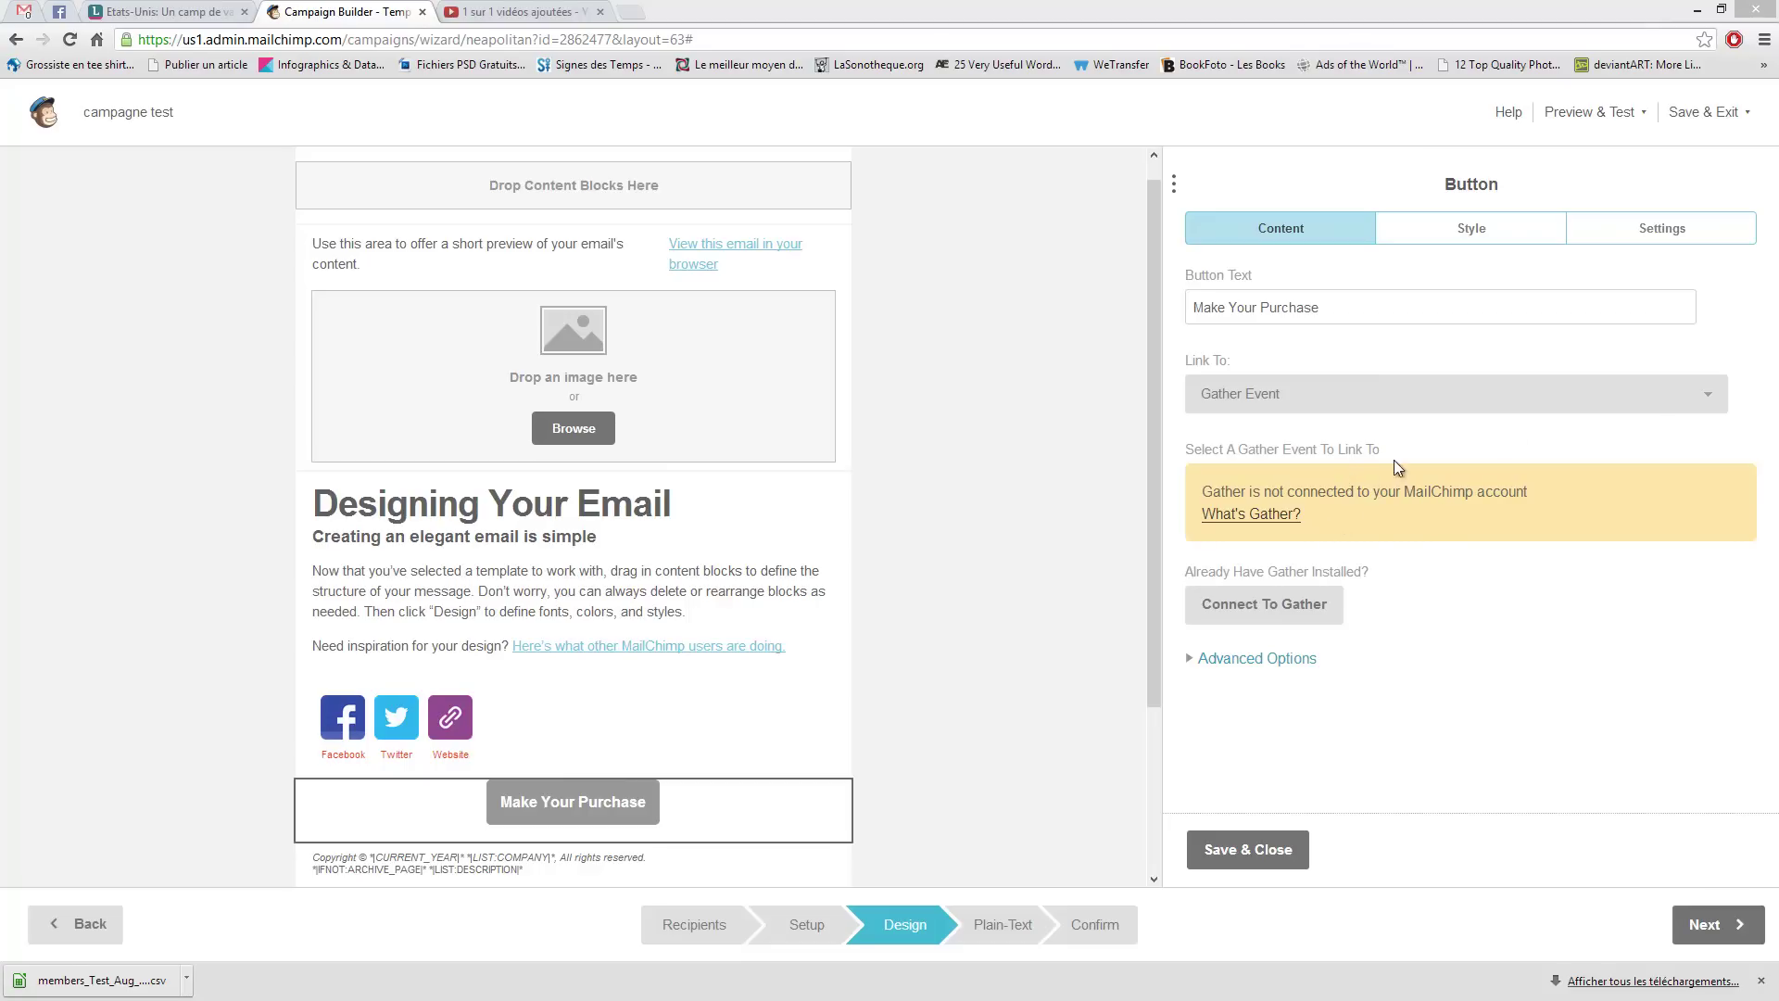
pyautogui.click(1710, 410)
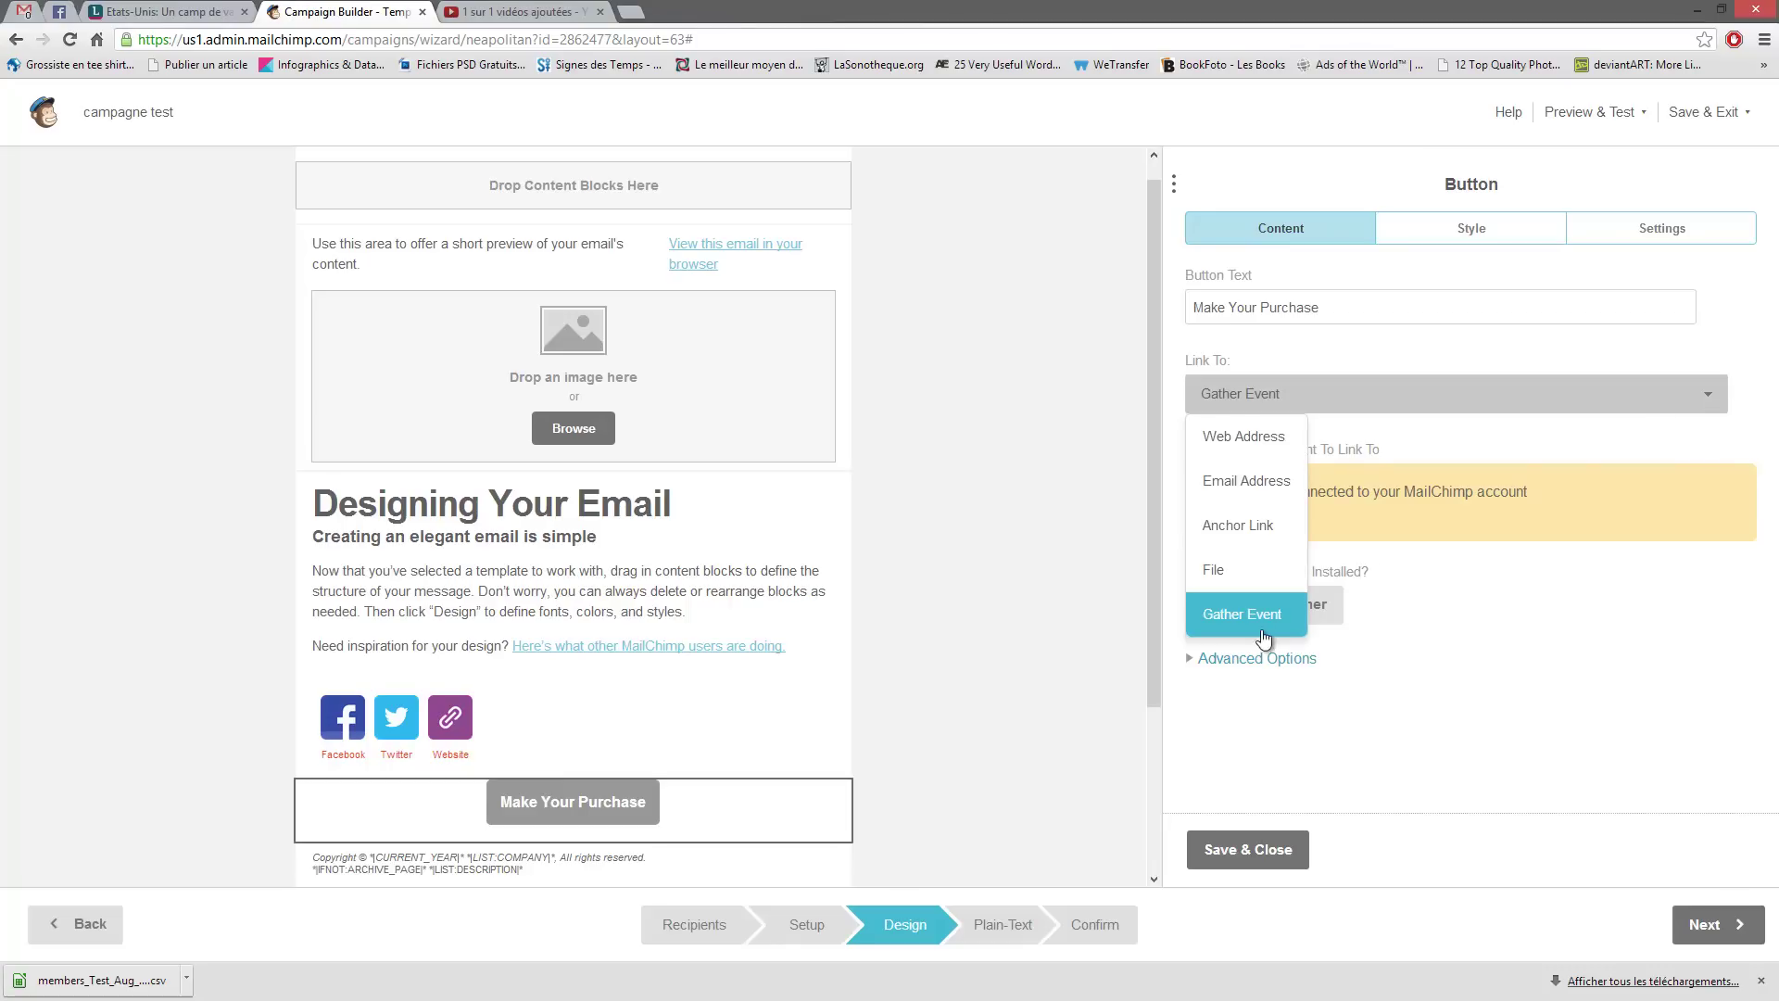
# - Change the button link to Web Address and have it open in a new window
pyautogui.click(1270, 437)
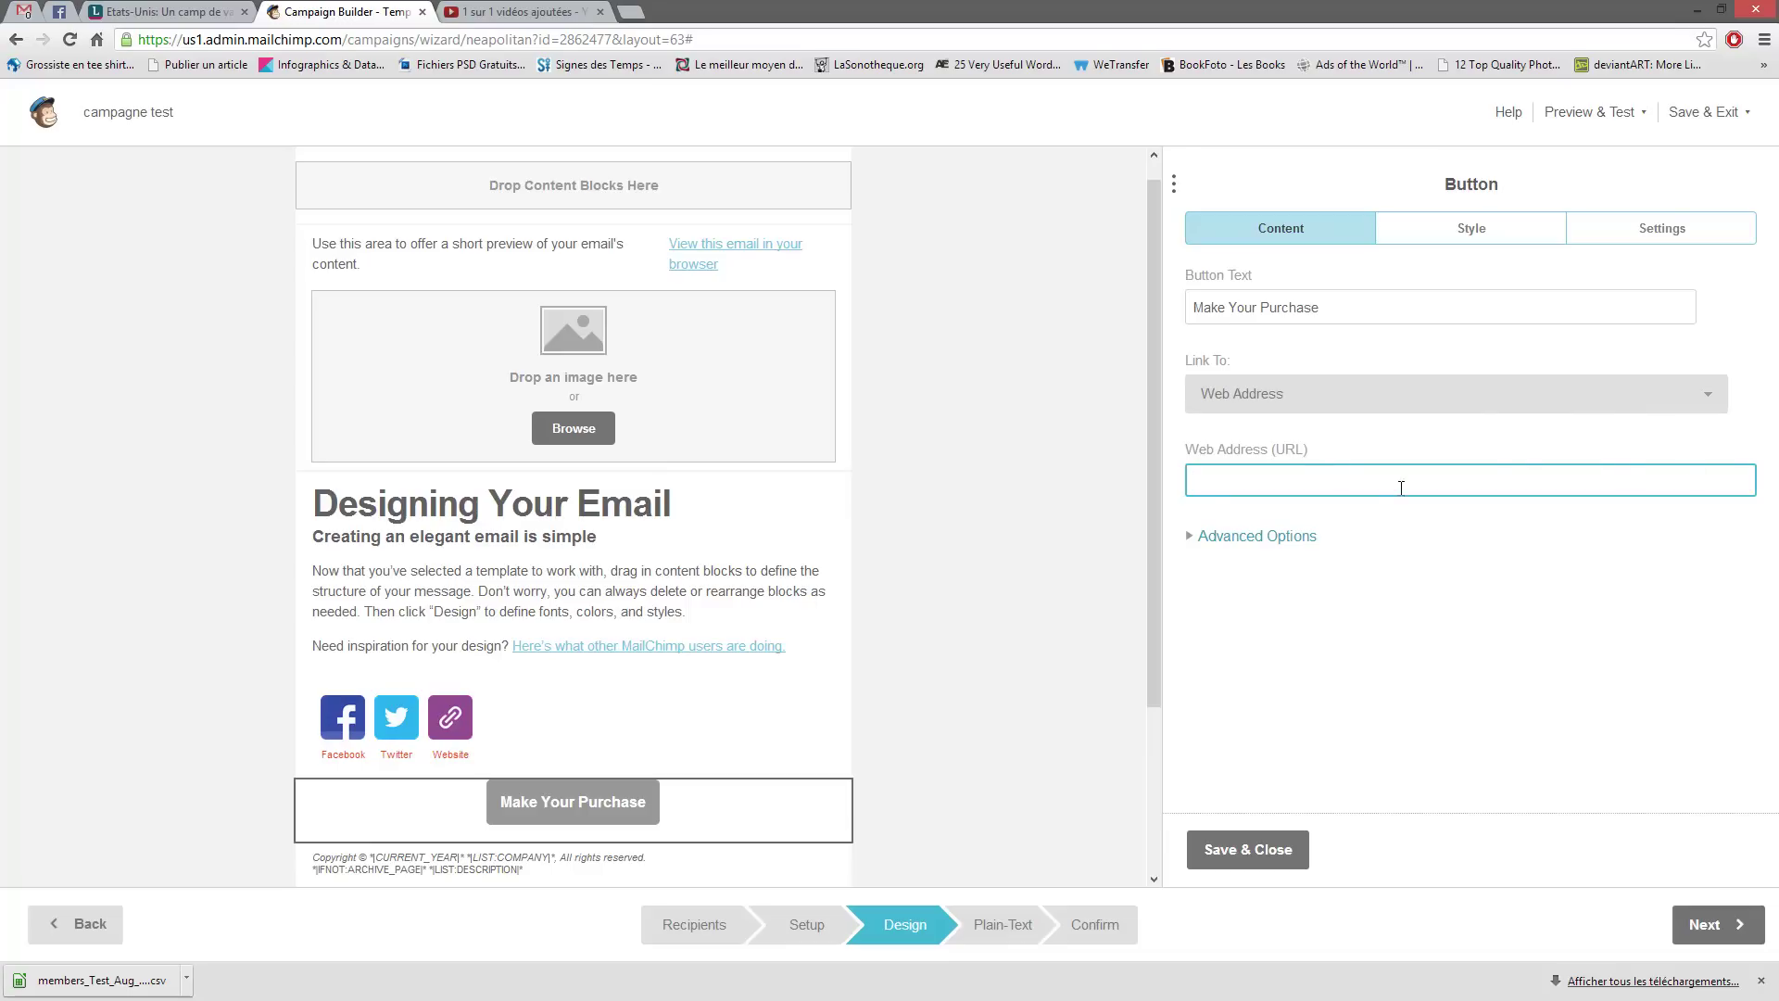
pyautogui.click(1192, 544)
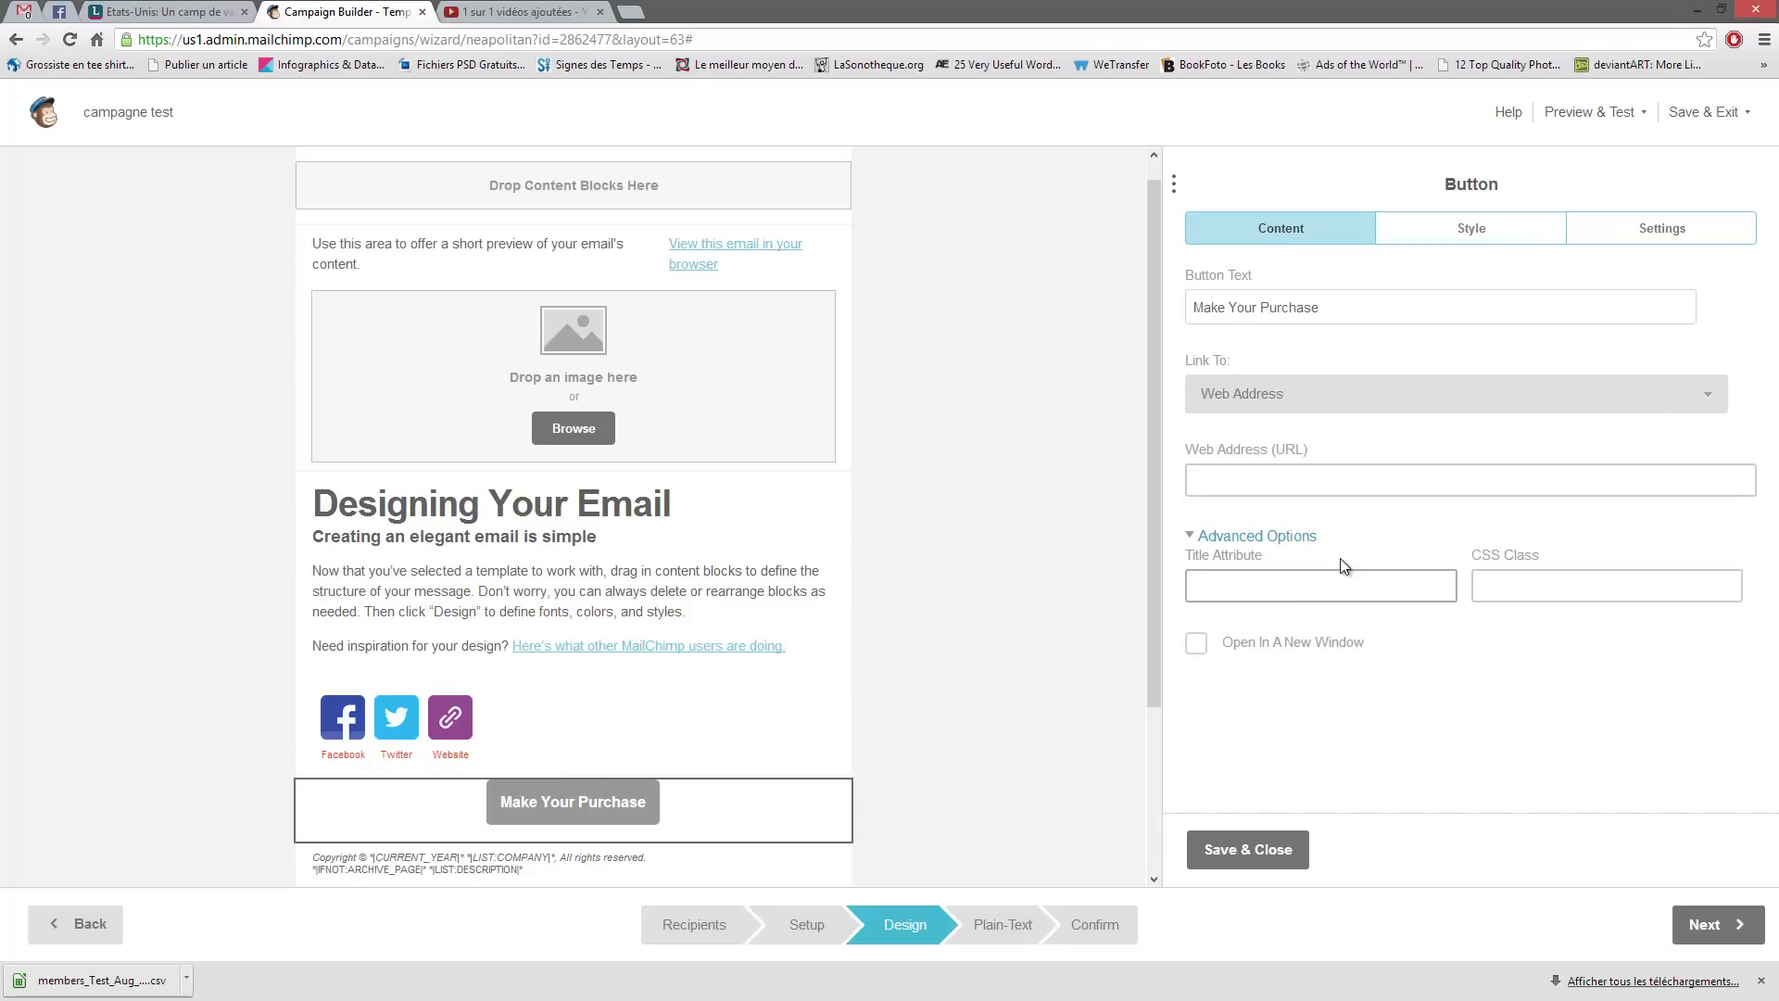
pyautogui.click(1705, 487)
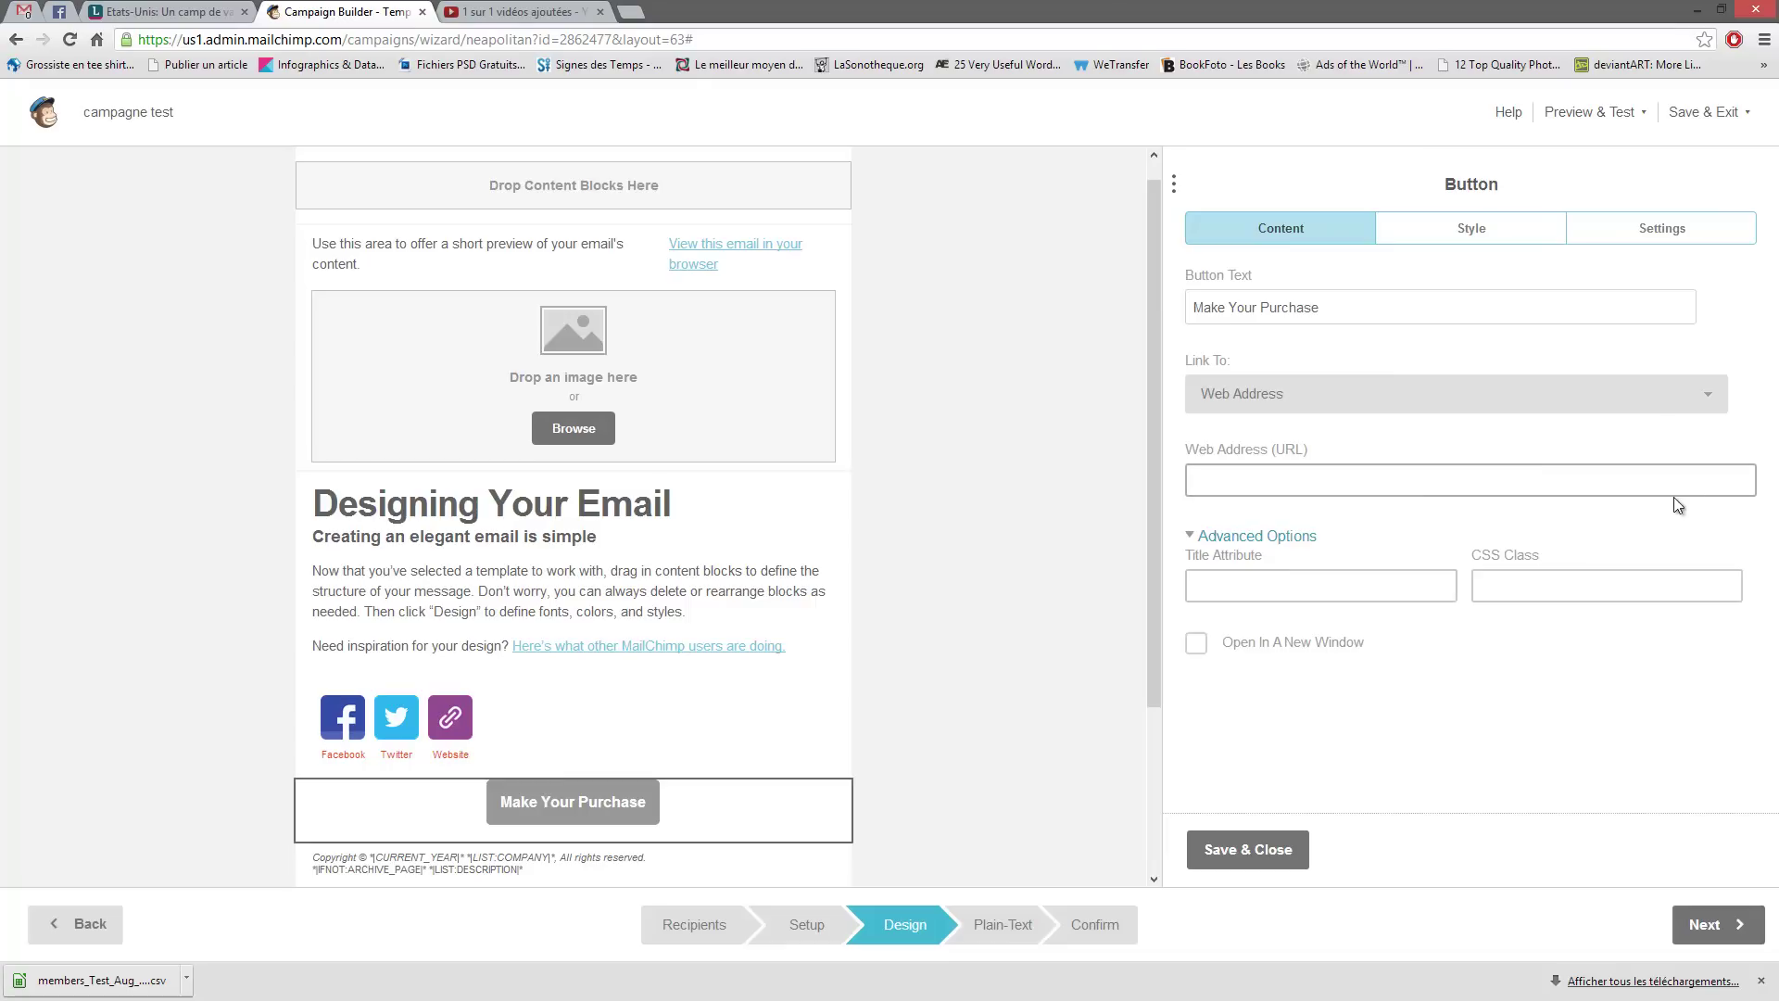
pyautogui.click(1313, 593)
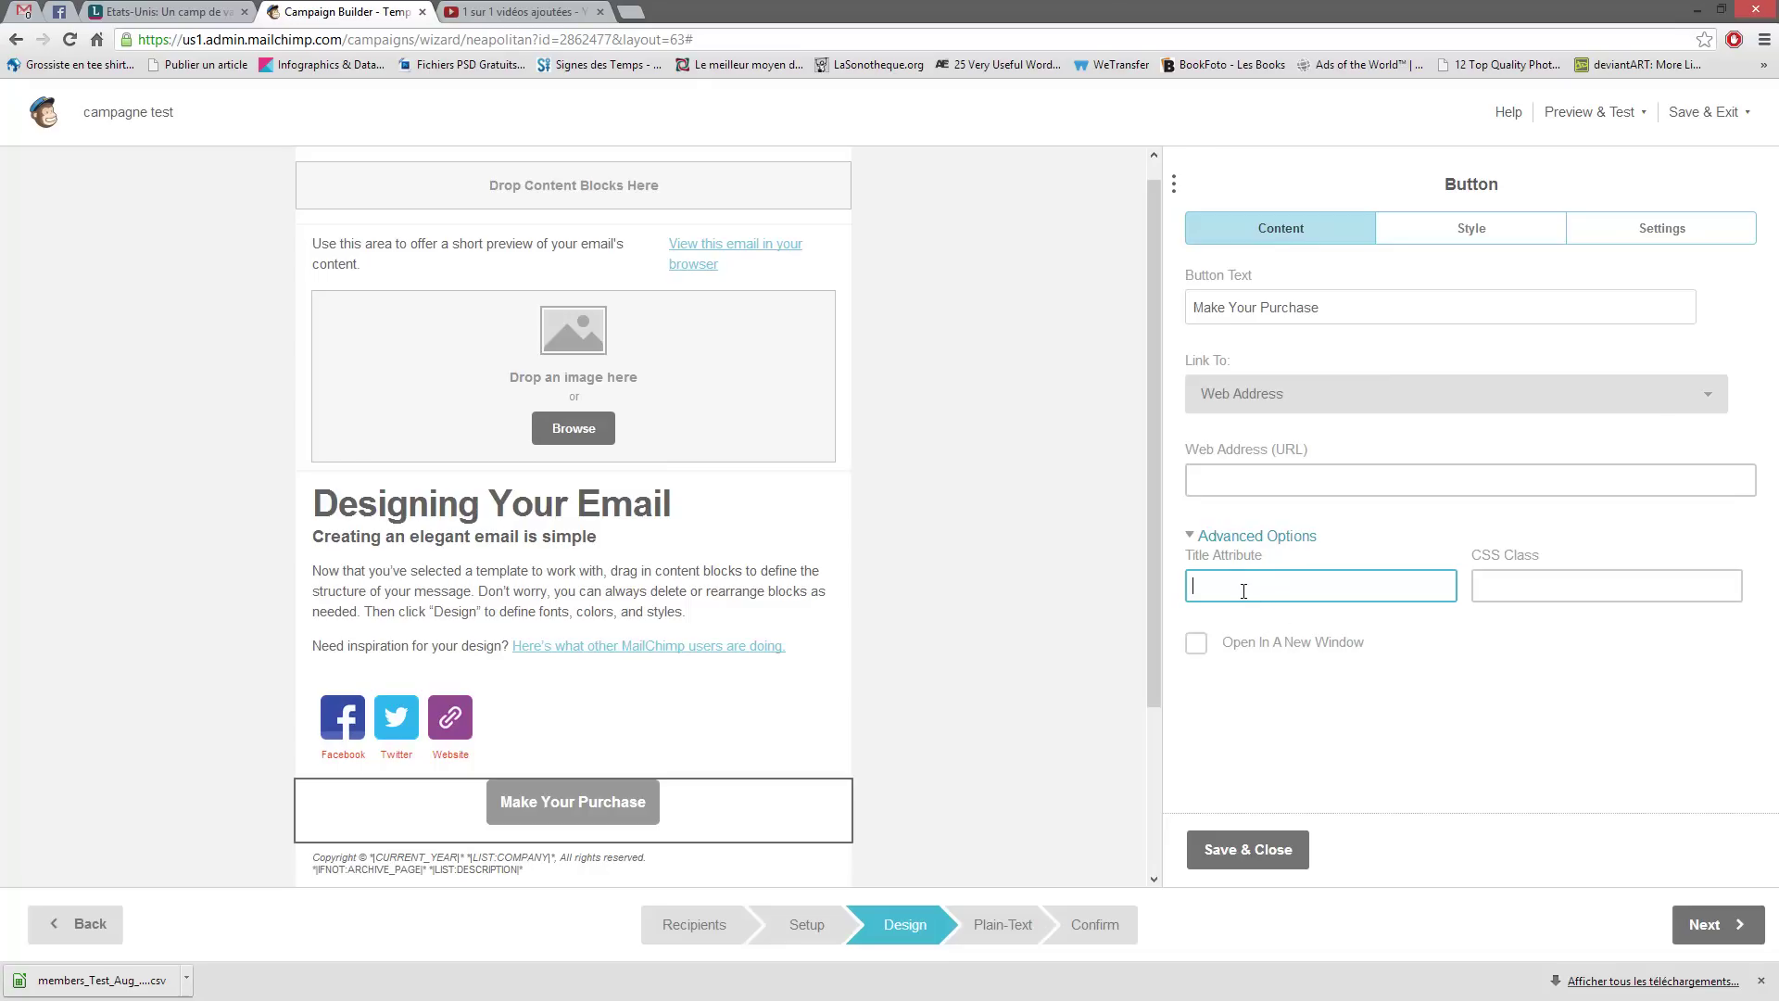
pyautogui.click(1533, 579)
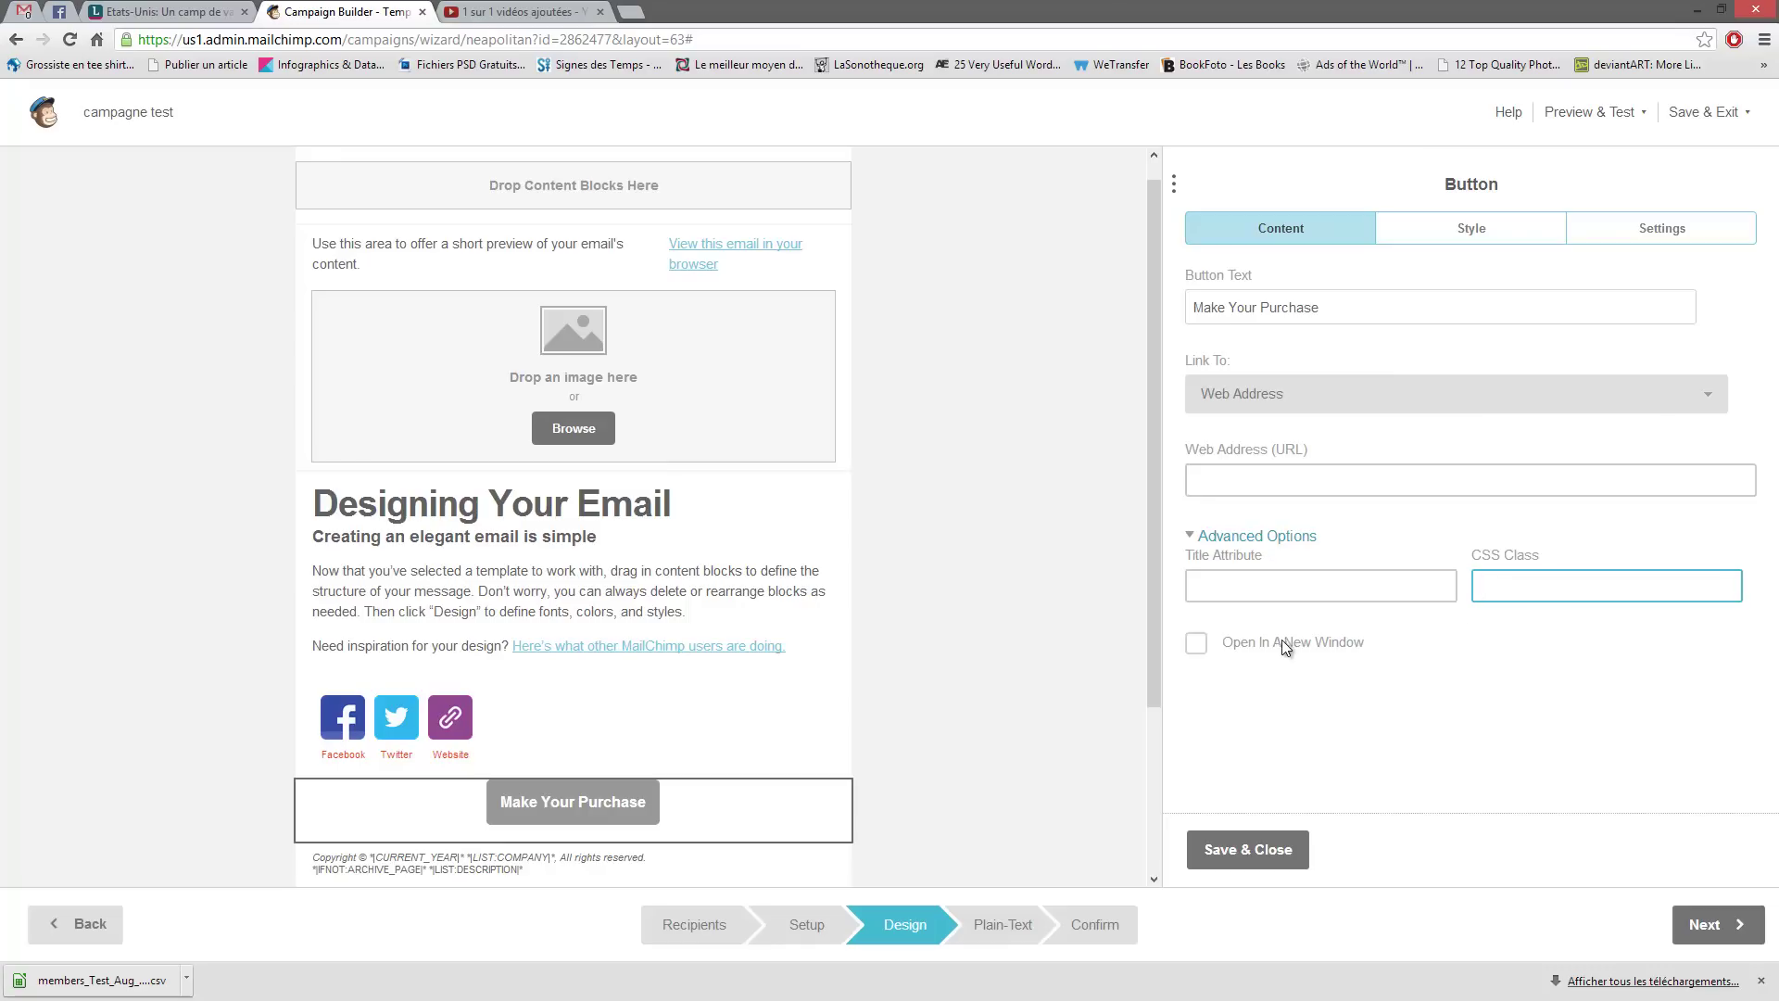
pyautogui.click(1196, 643)
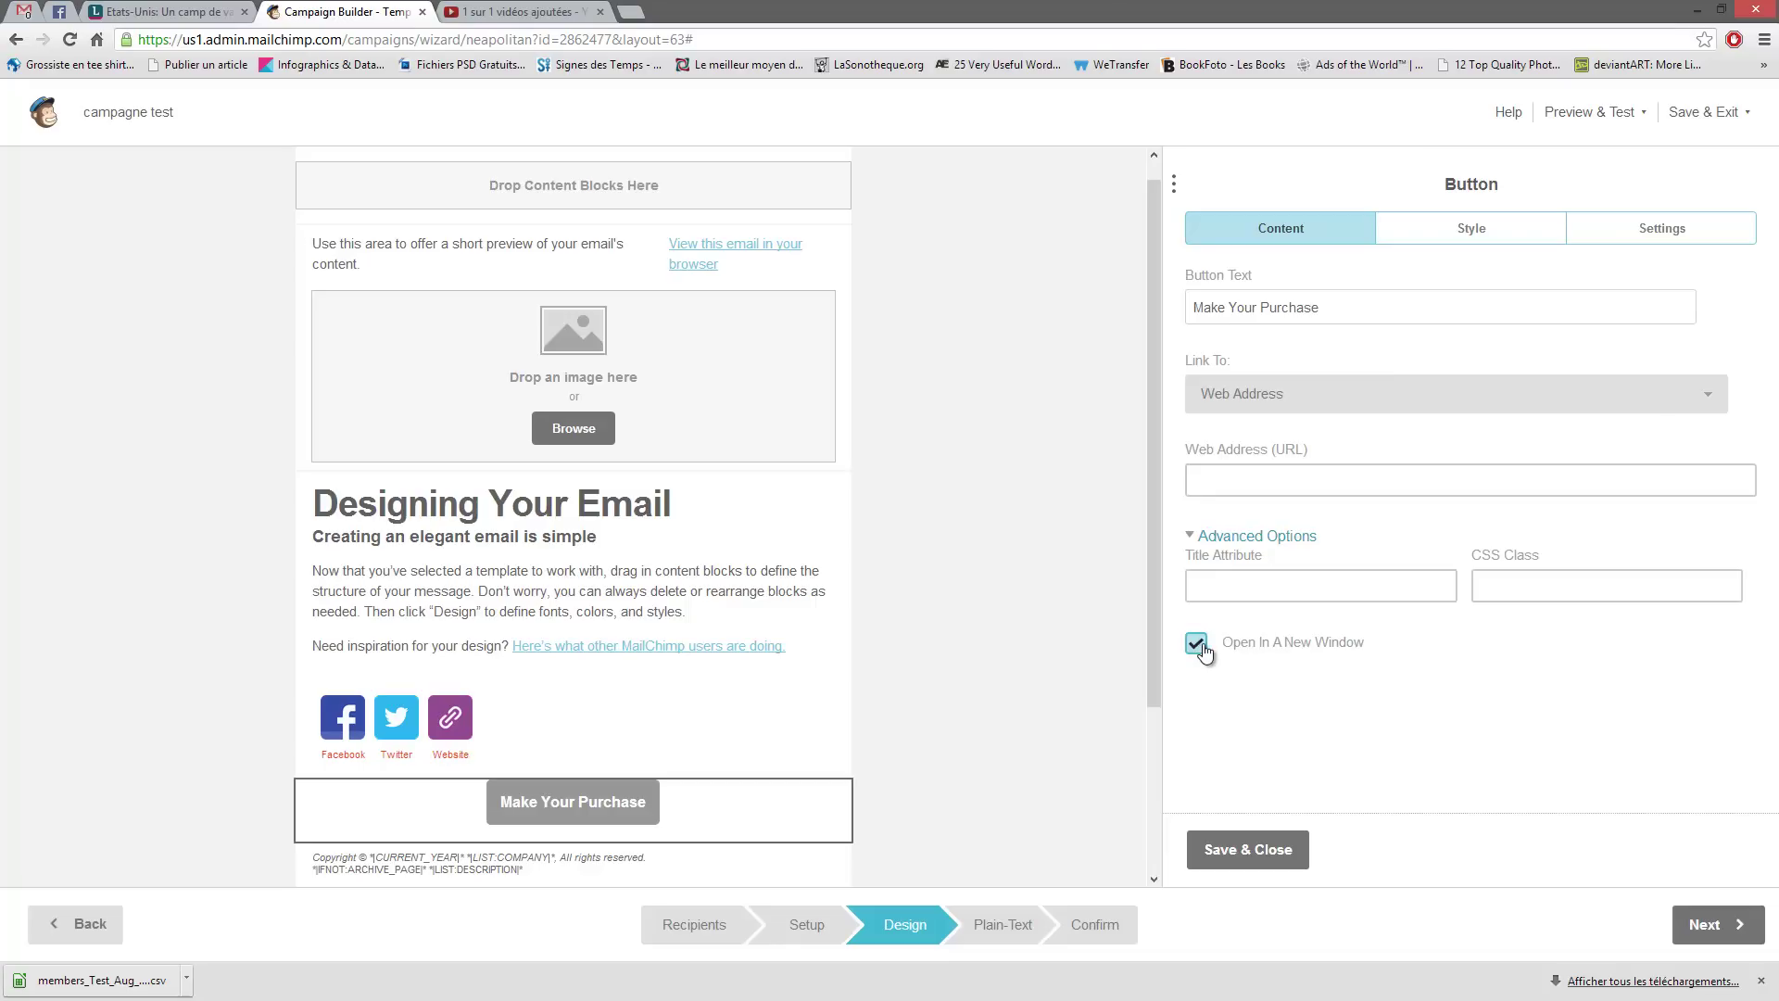
pyautogui.click(1473, 232)
# - Make the button background red (#f71212)
pyautogui.doubleClick(1192, 374)
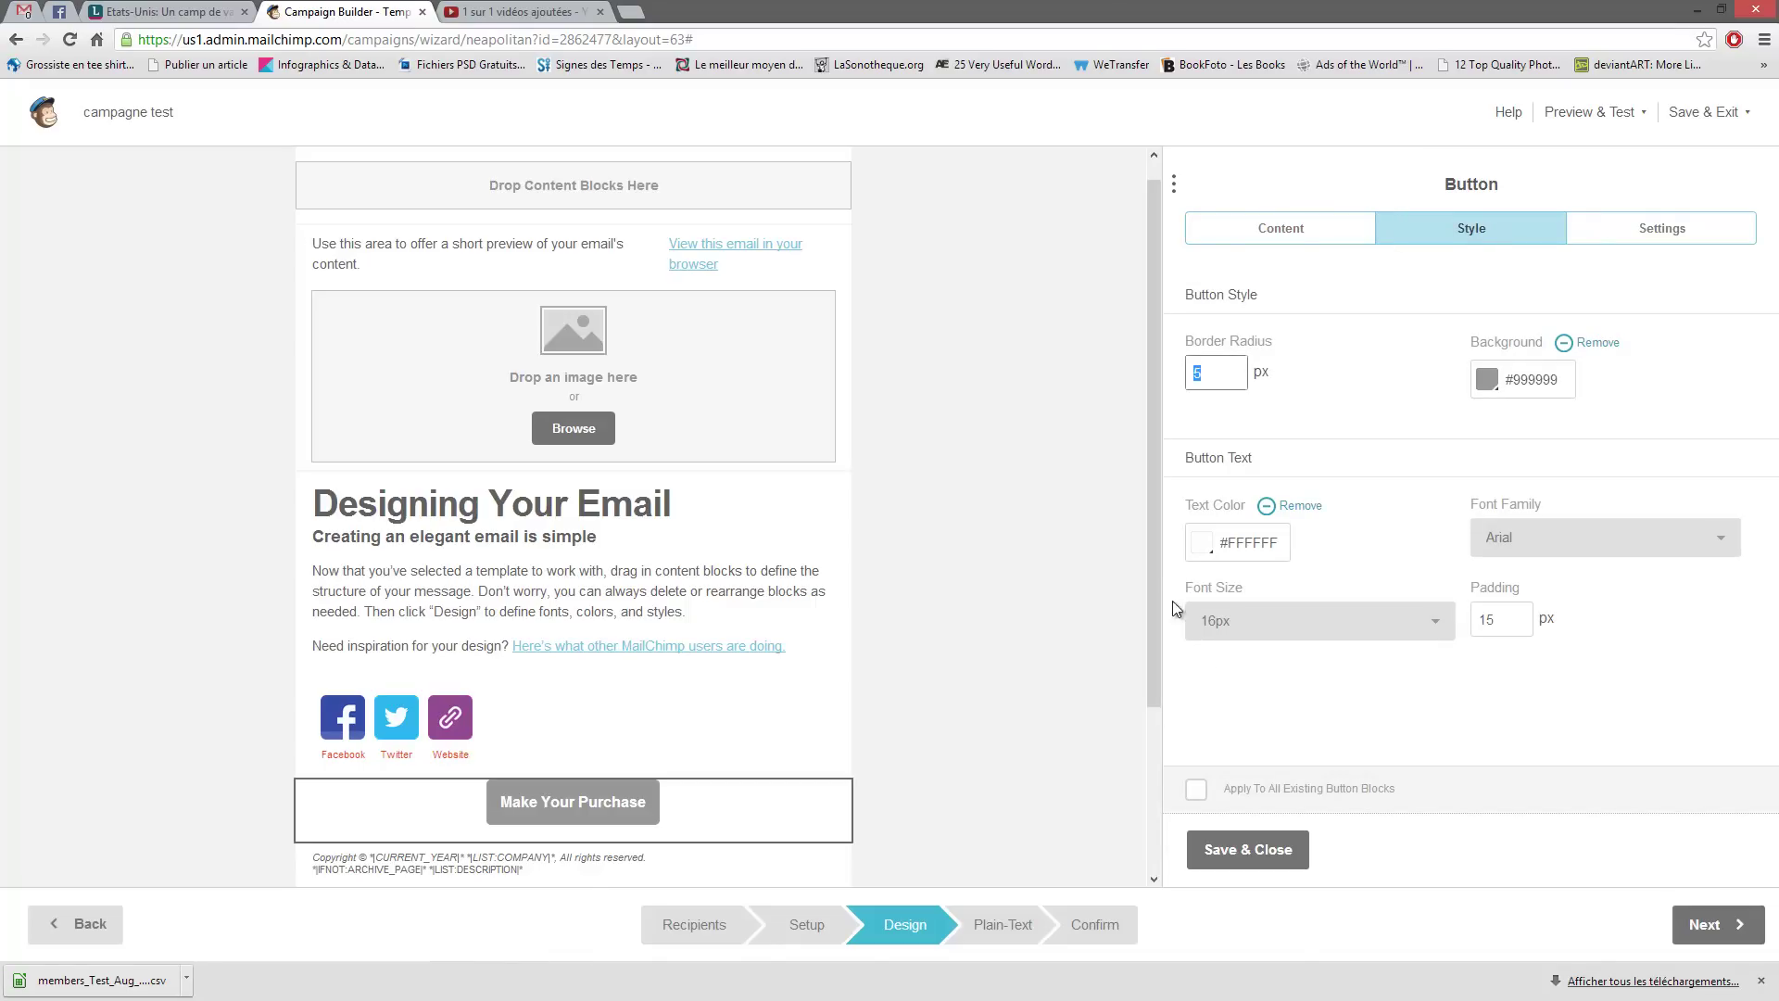
pyautogui.moveTo(661, 839)
pyautogui.click(1481, 383)
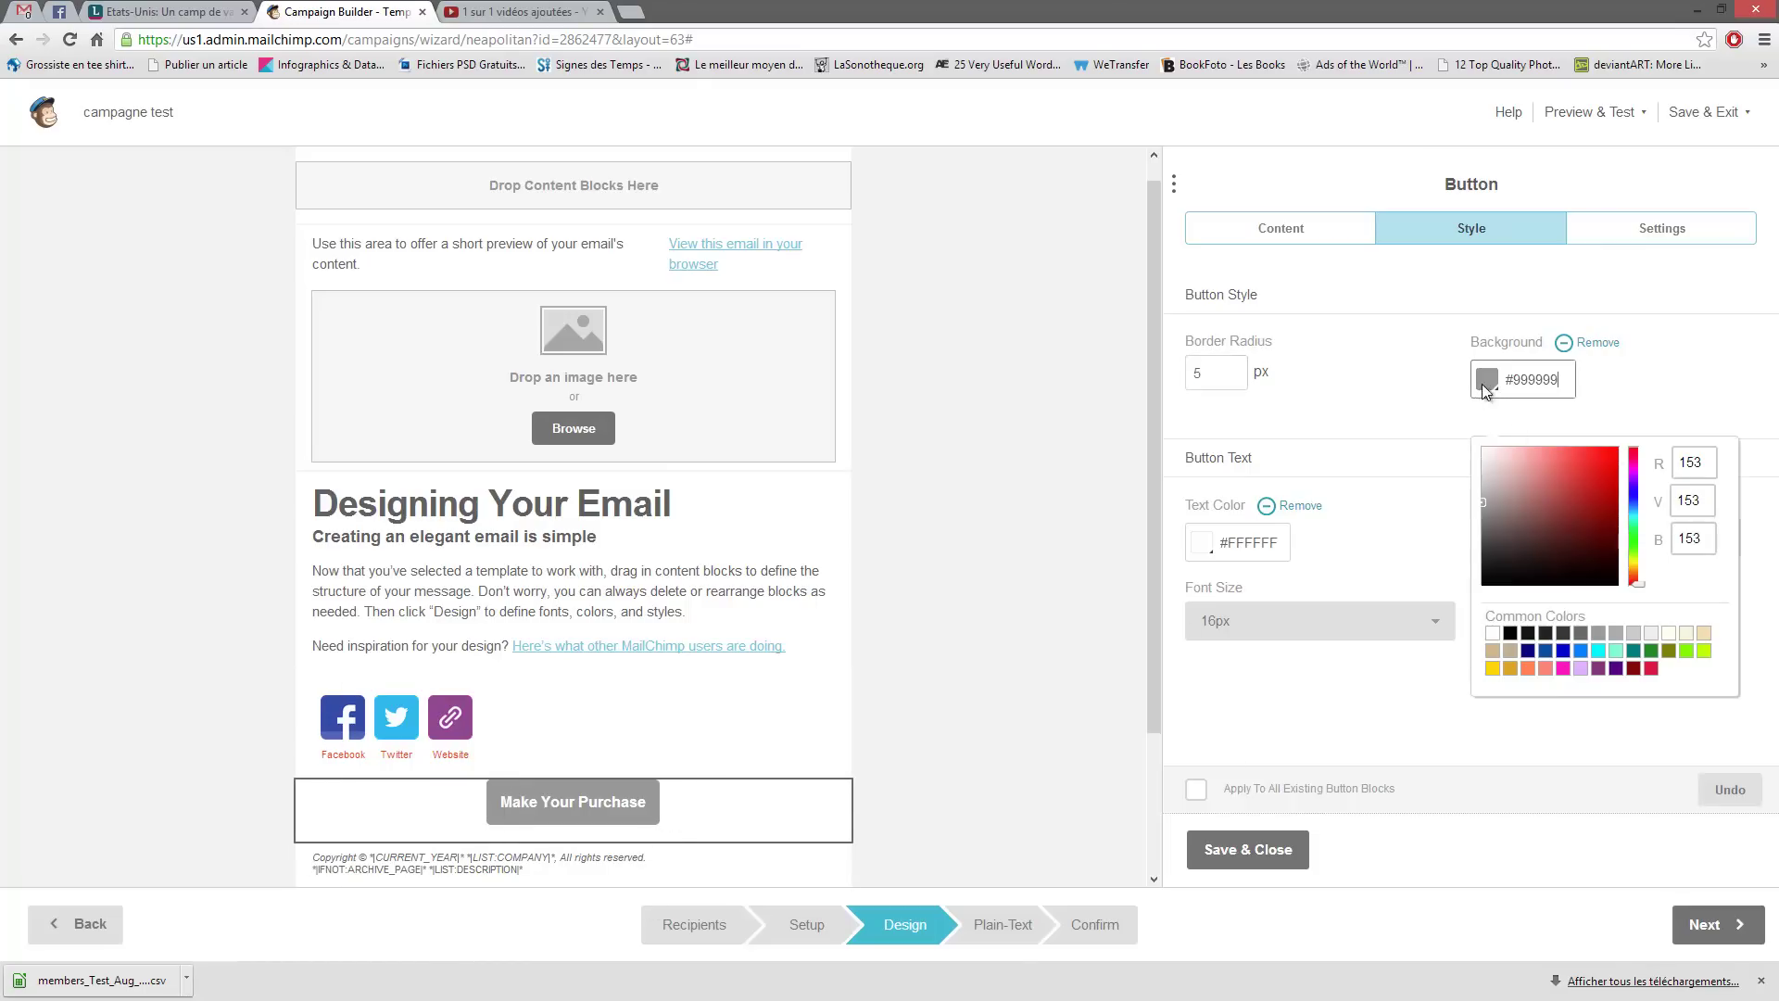
pyautogui.moveTo(1564, 476); pyautogui.dragTo(1611, 451)
pyautogui.click(1297, 453)
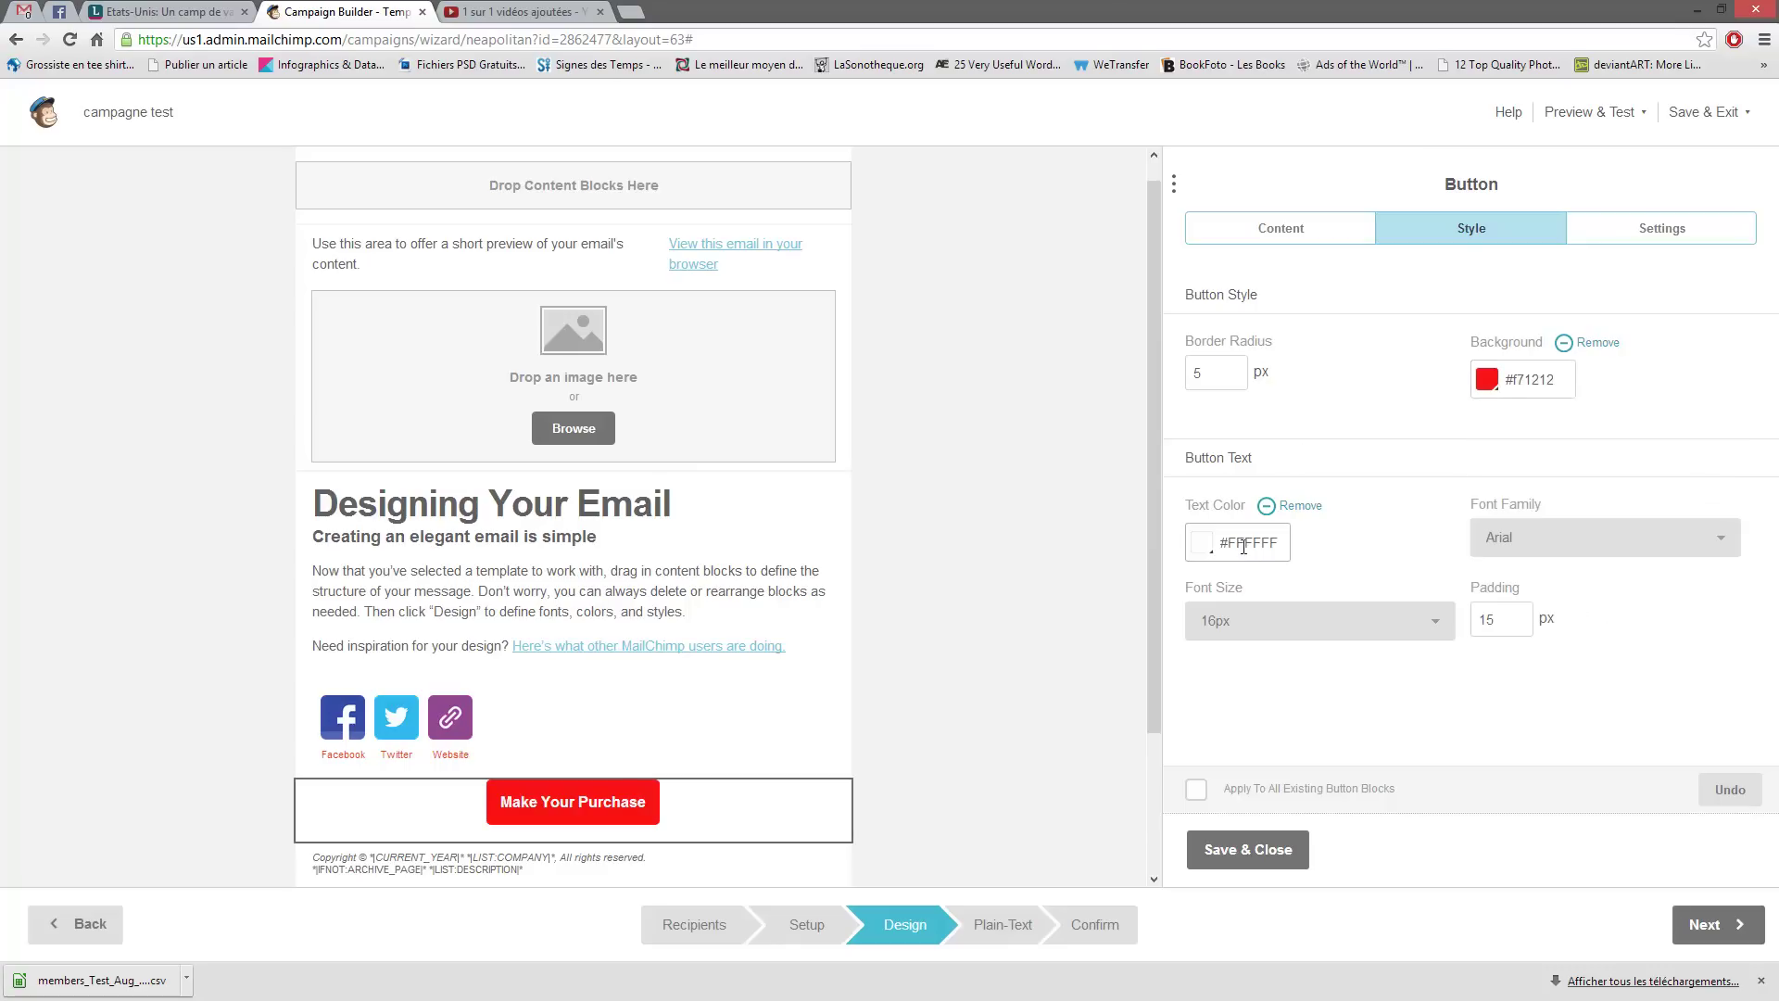
# - Set the button text colour to off-white #f1e9e9, keeping font size 16px
pyautogui.click(1209, 547)
pyautogui.scroll(-1, 1247, 685)
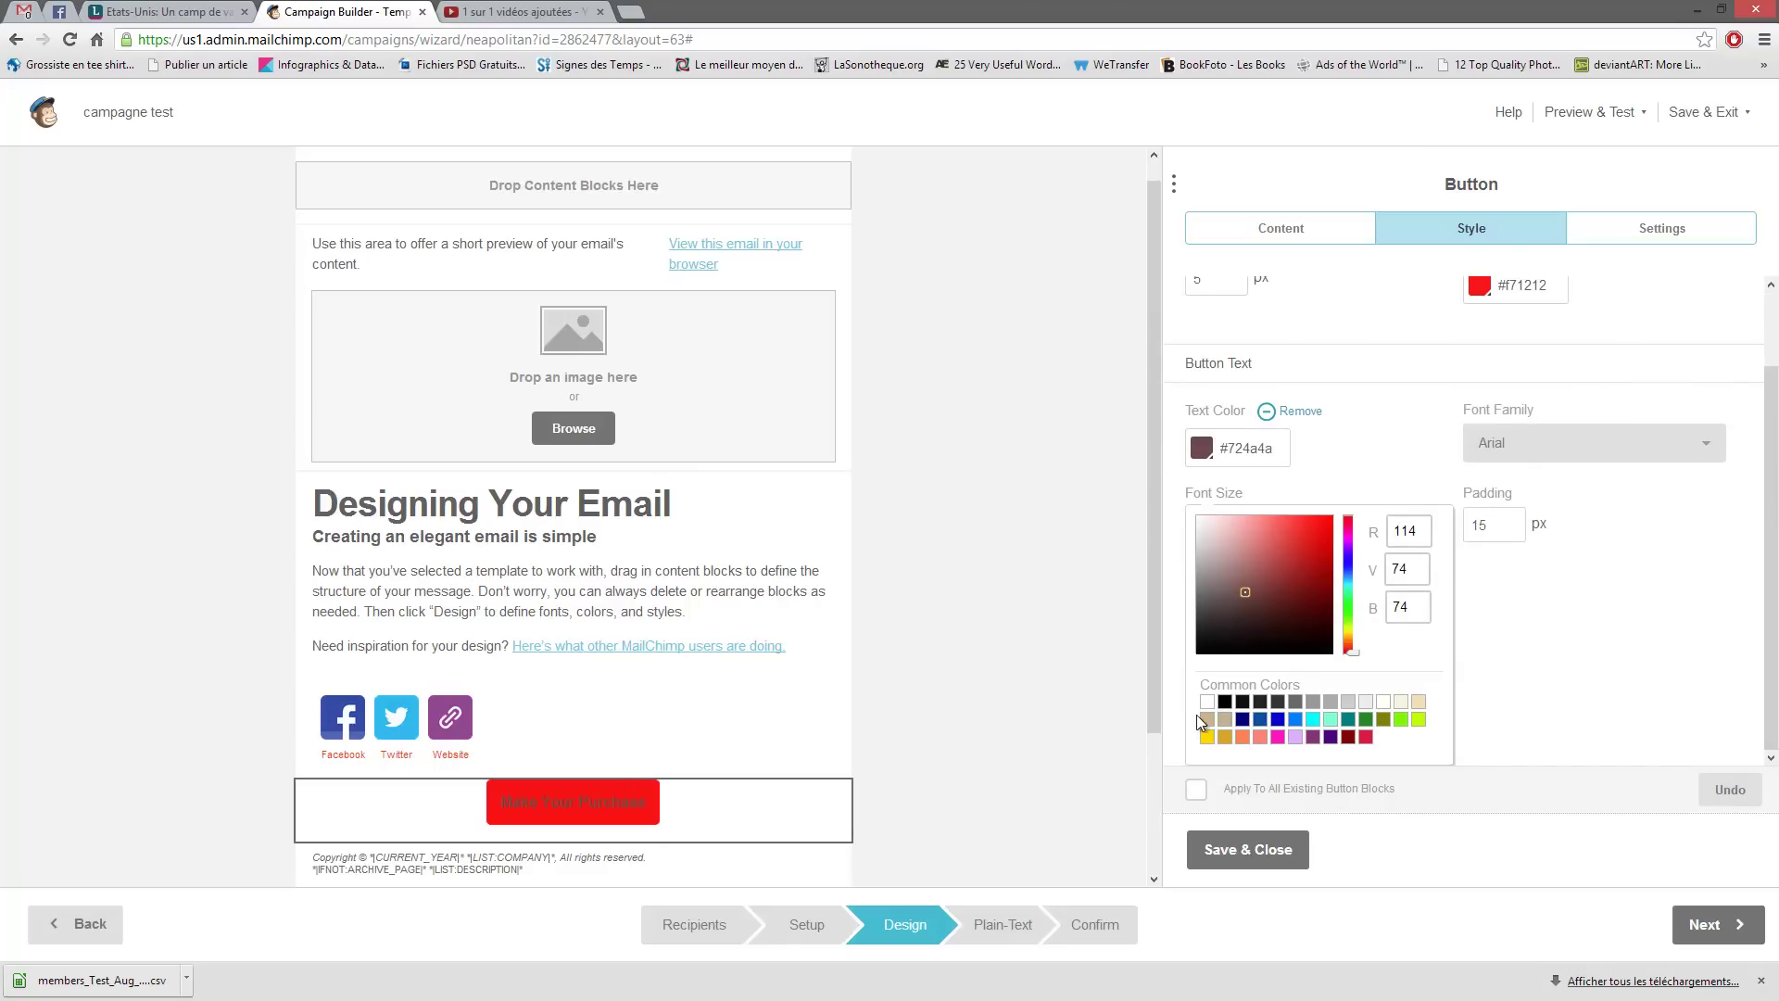
pyautogui.click(1201, 524)
pyautogui.click(1663, 611)
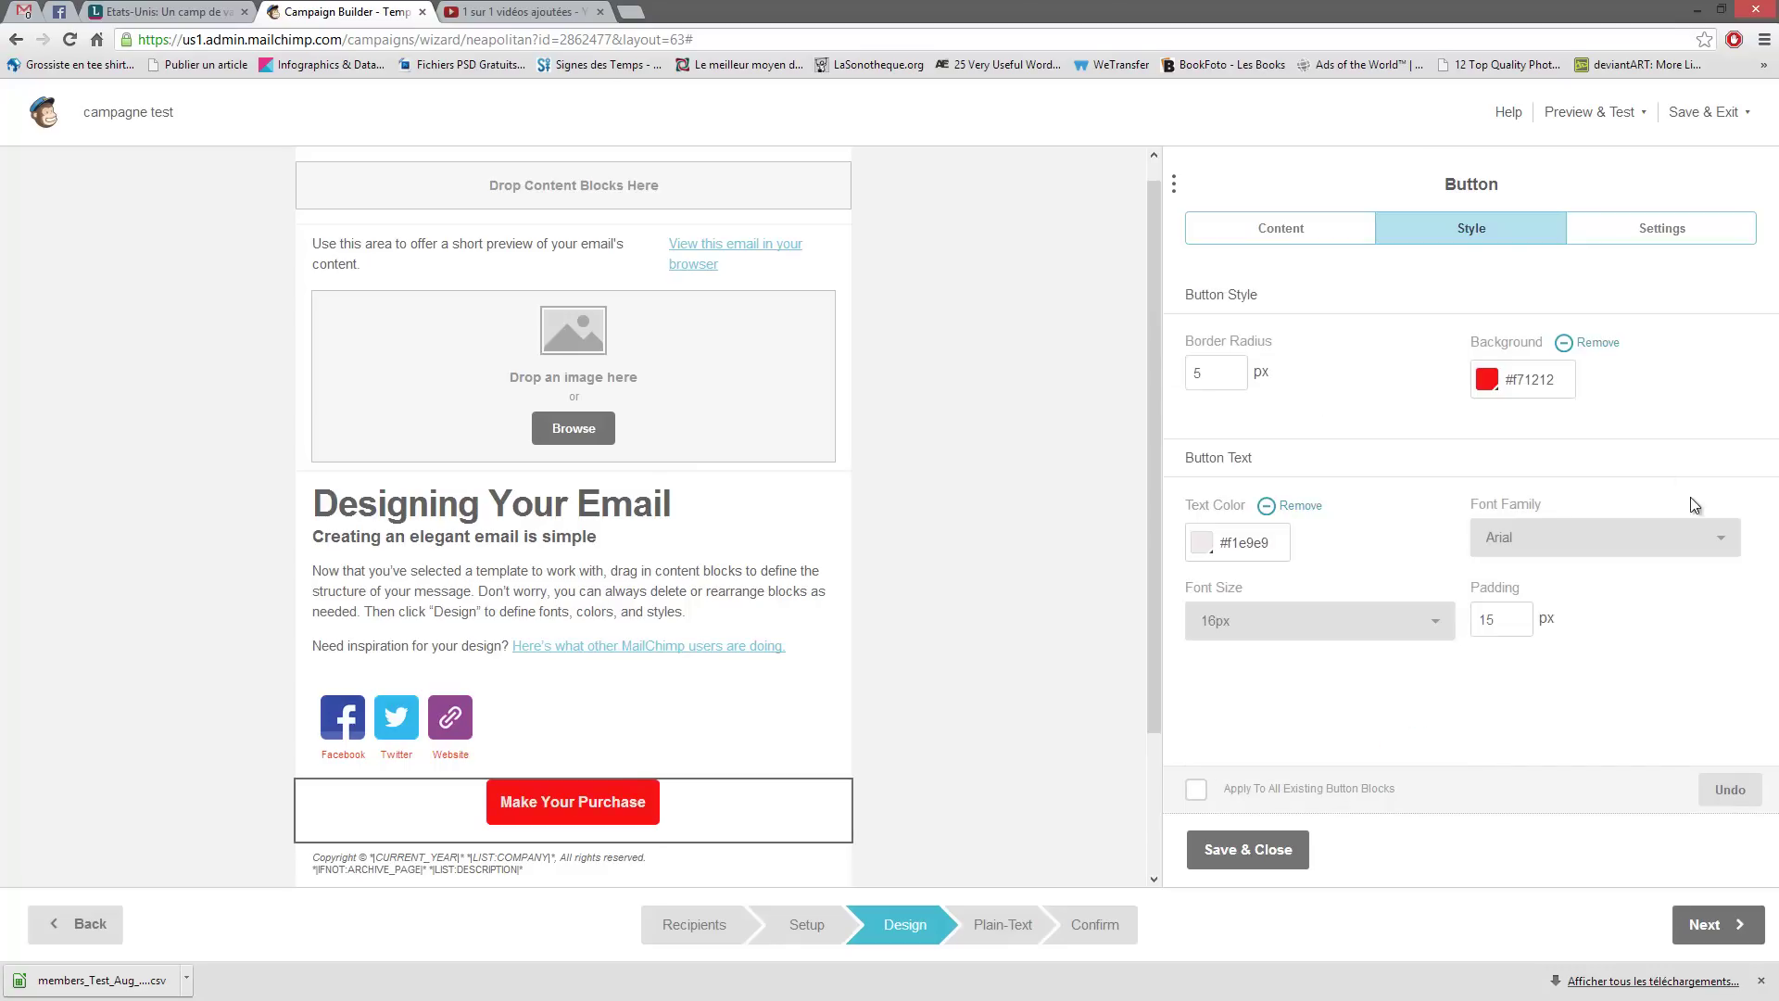
pyautogui.click(1695, 537)
pyautogui.doubleClick(1474, 627)
pyautogui.click(1436, 628)
pyautogui.click(1438, 631)
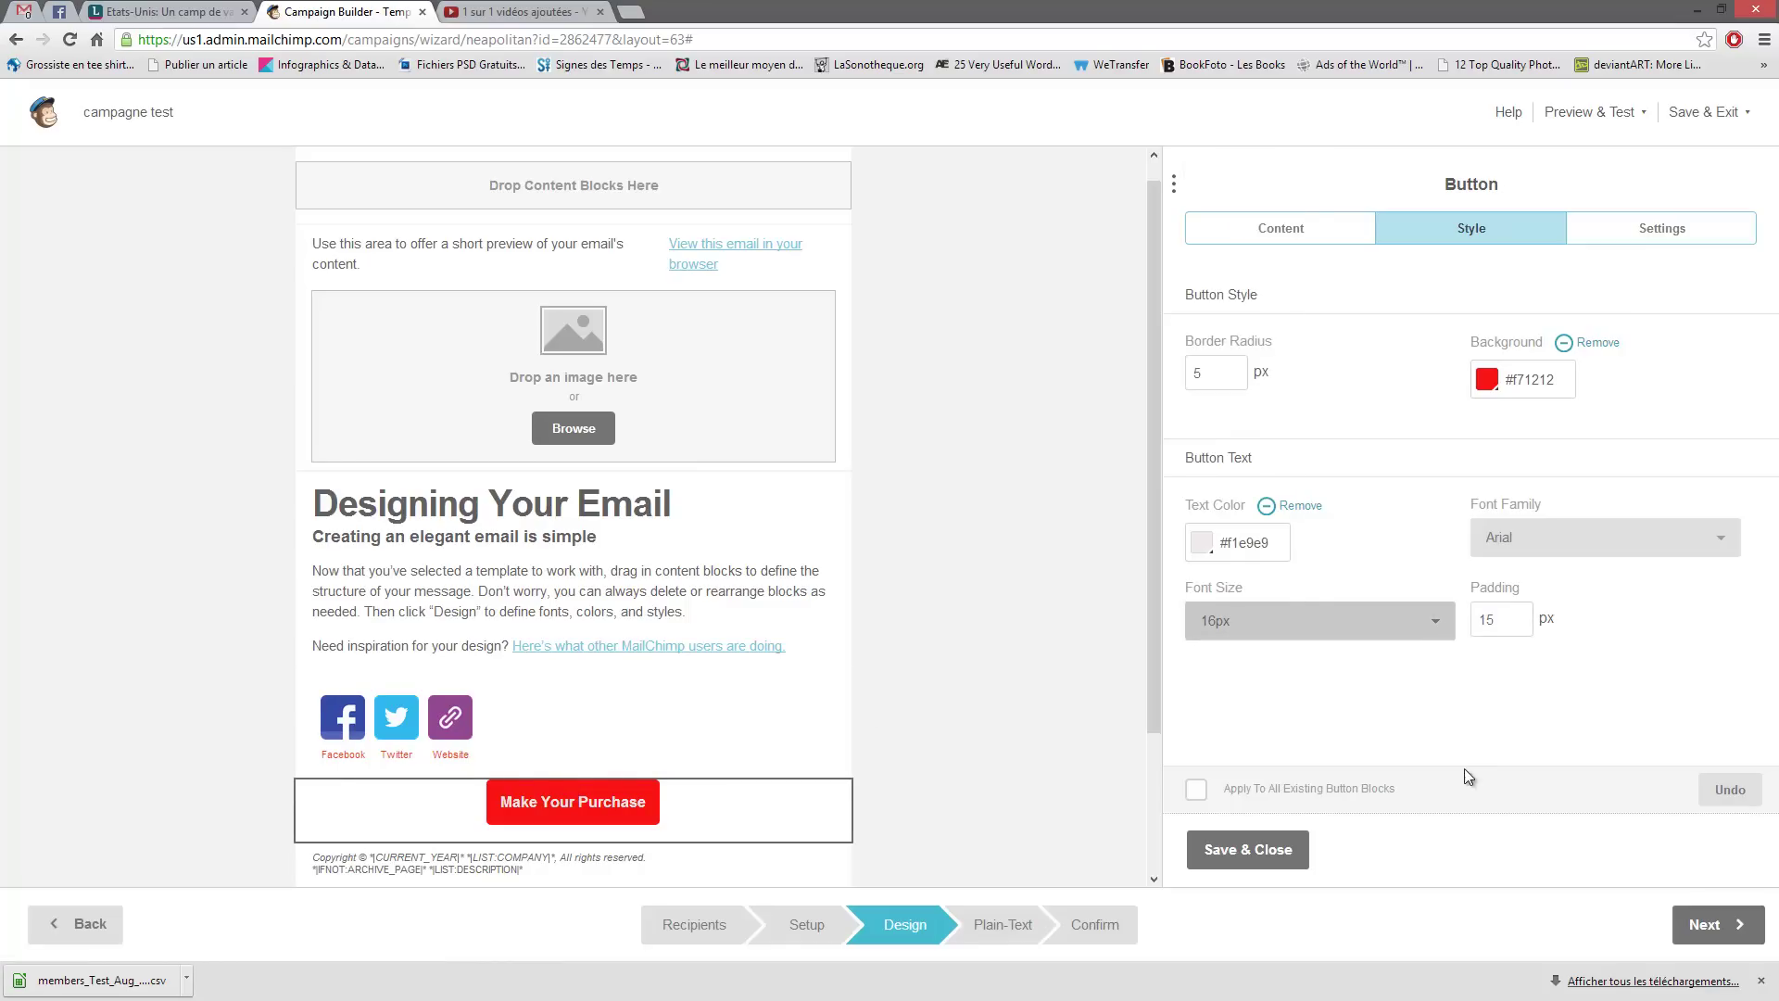
# - Try left and right alignment for the button, ending on Center
pyautogui.click(1627, 227)
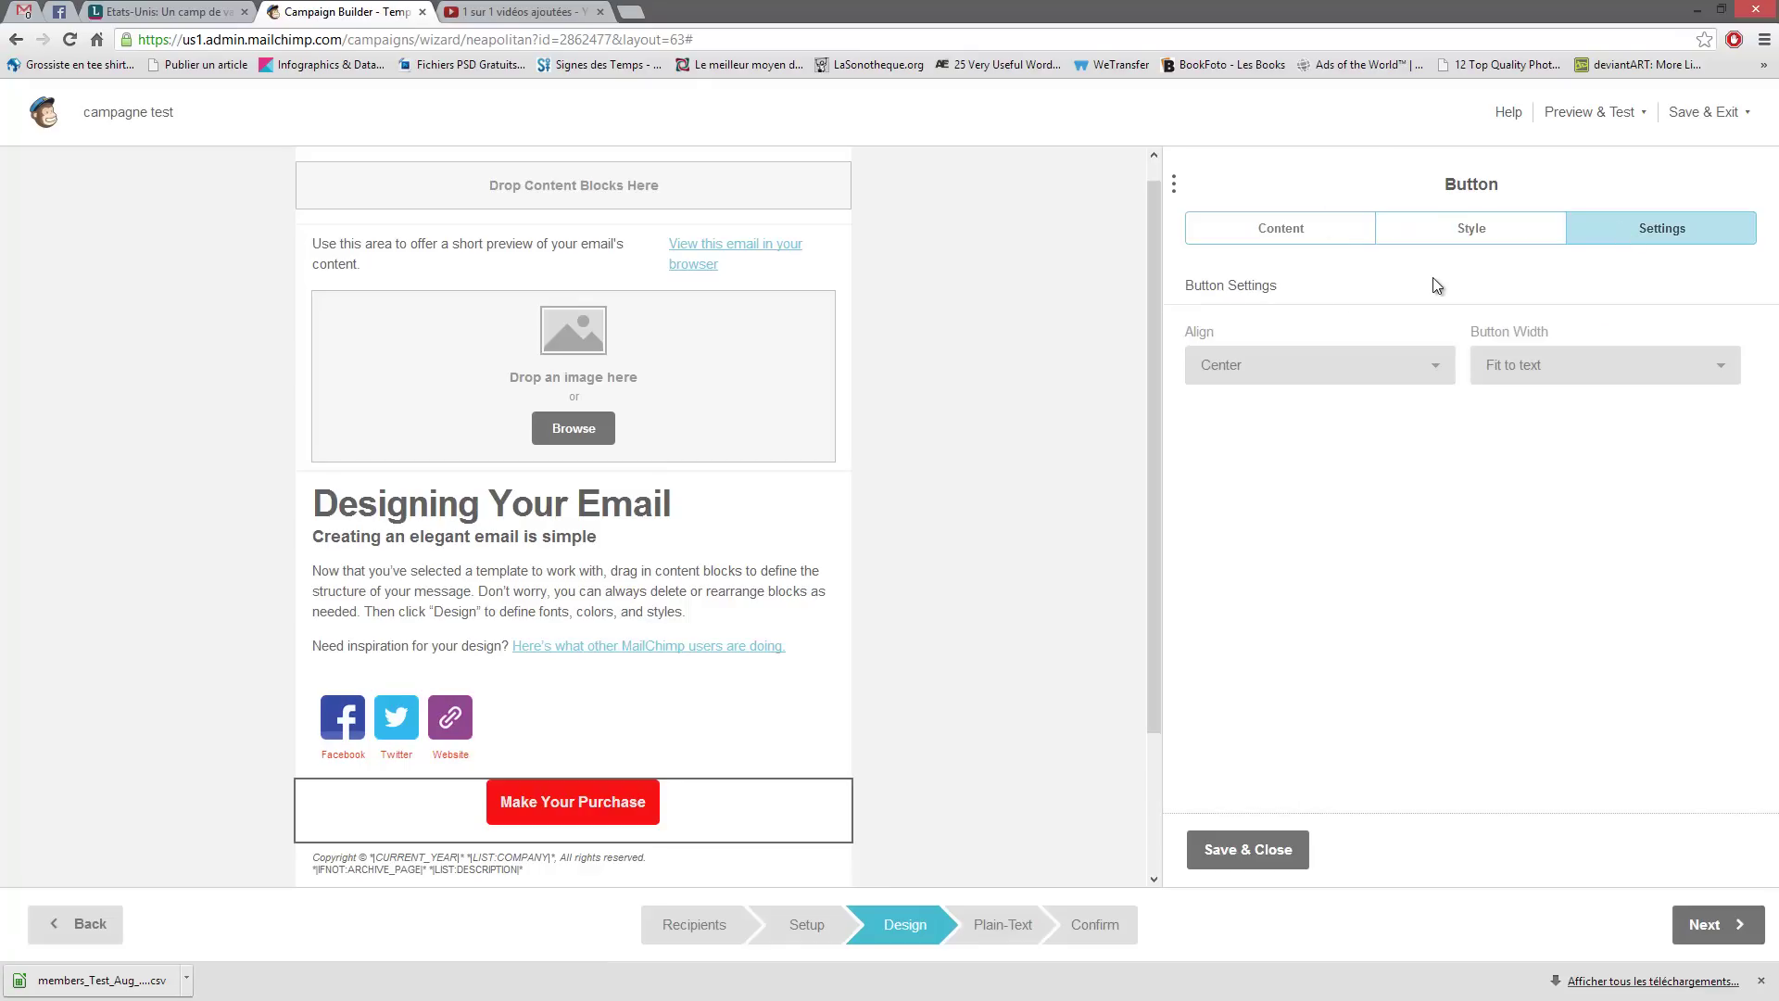
pyautogui.click(1432, 378)
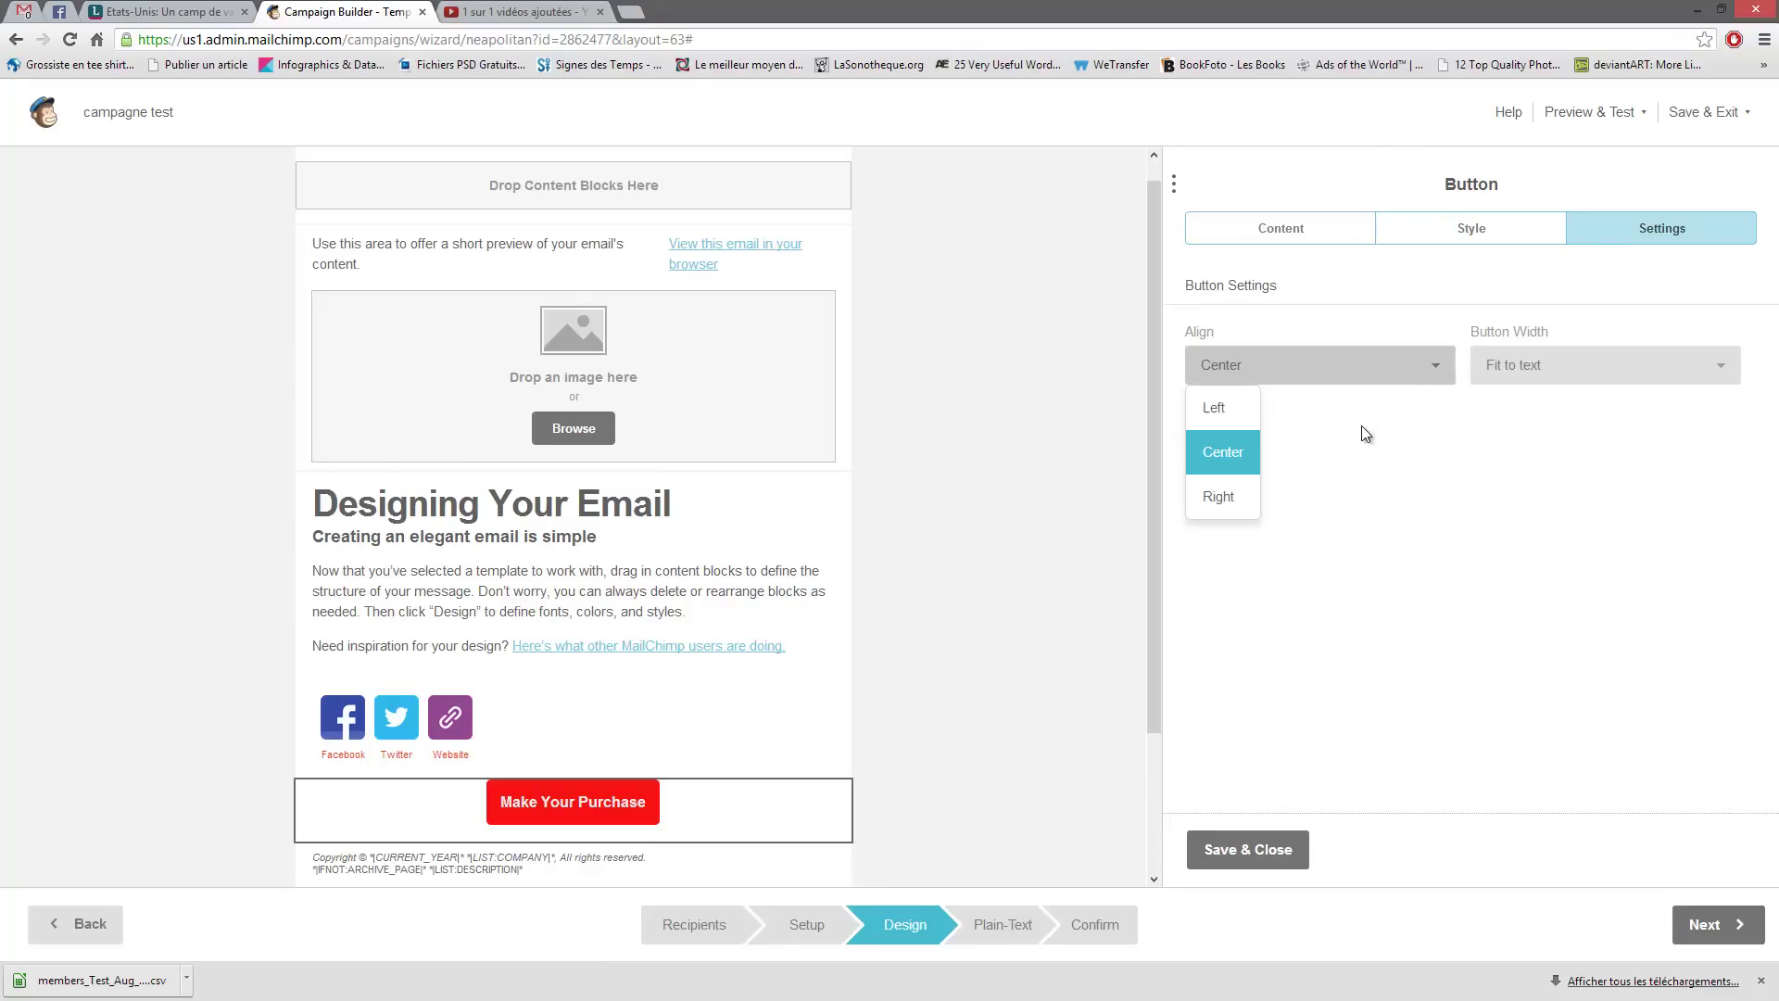
pyautogui.click(1246, 416)
pyautogui.click(1266, 375)
pyautogui.click(1225, 454)
pyautogui.click(1278, 375)
pyautogui.click(1238, 488)
pyautogui.click(1220, 365)
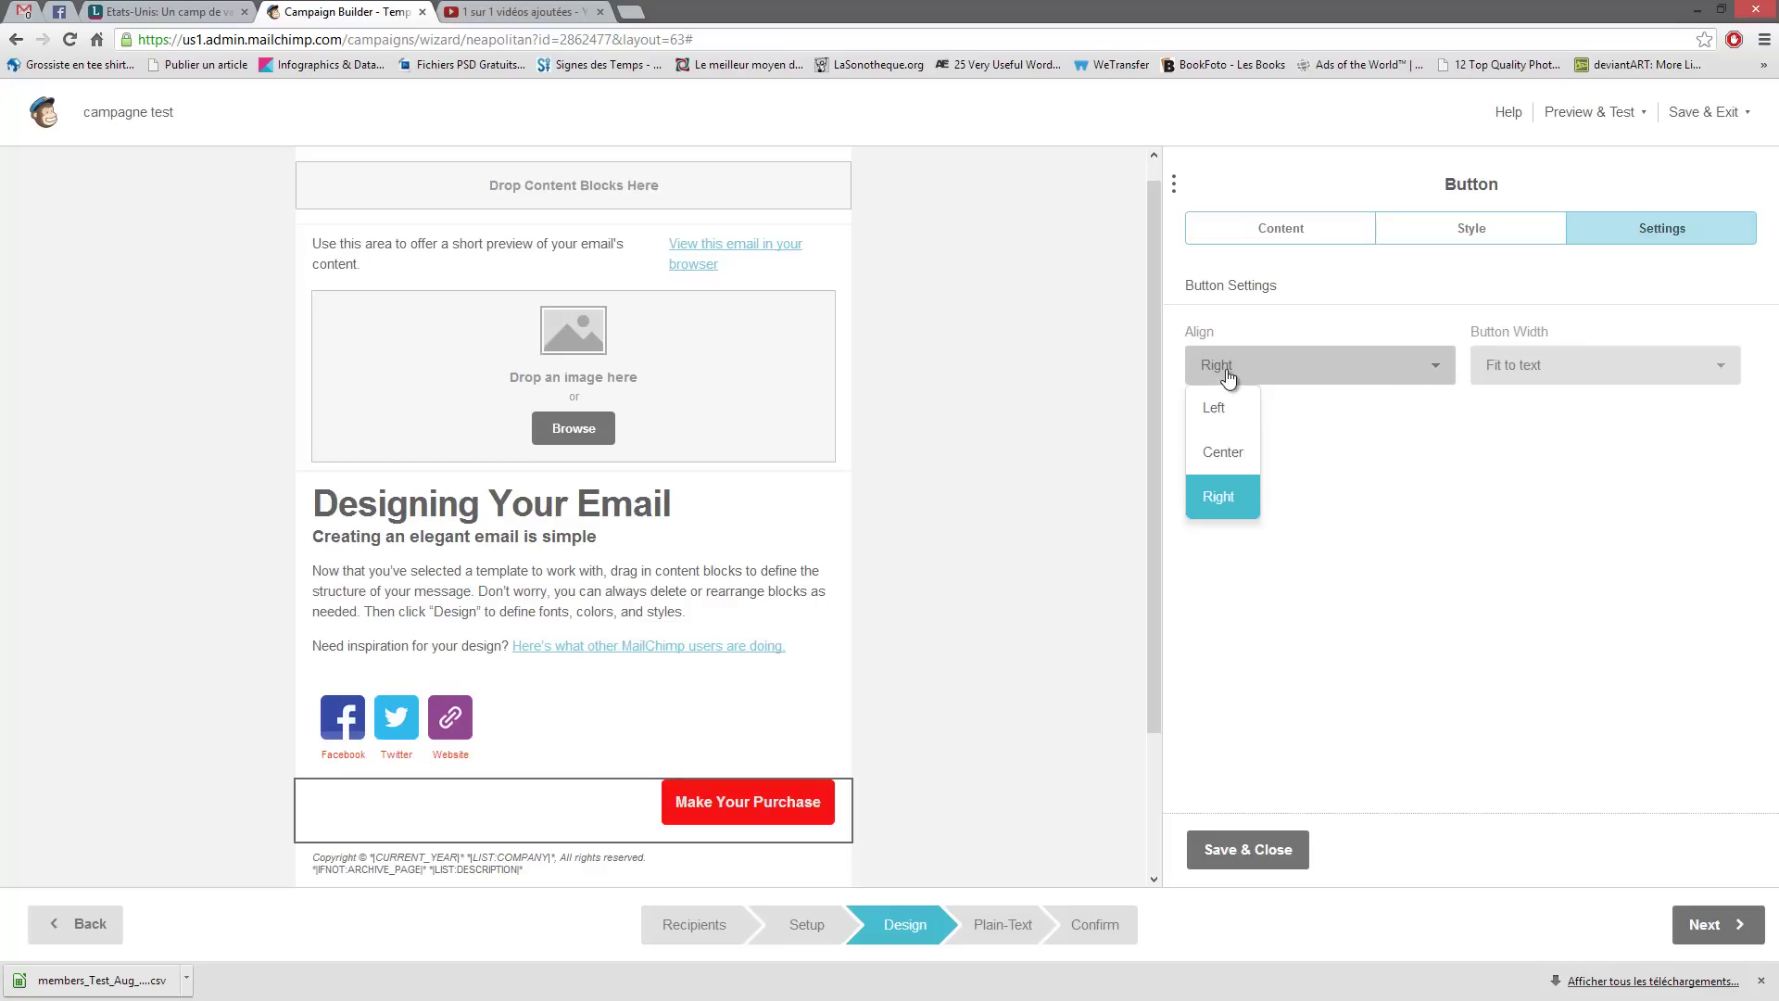
pyautogui.click(1222, 452)
# - Try Full width for the button, then set Button Width back to Fit to text
pyautogui.rightClick(1607, 380)
pyautogui.click(1493, 367)
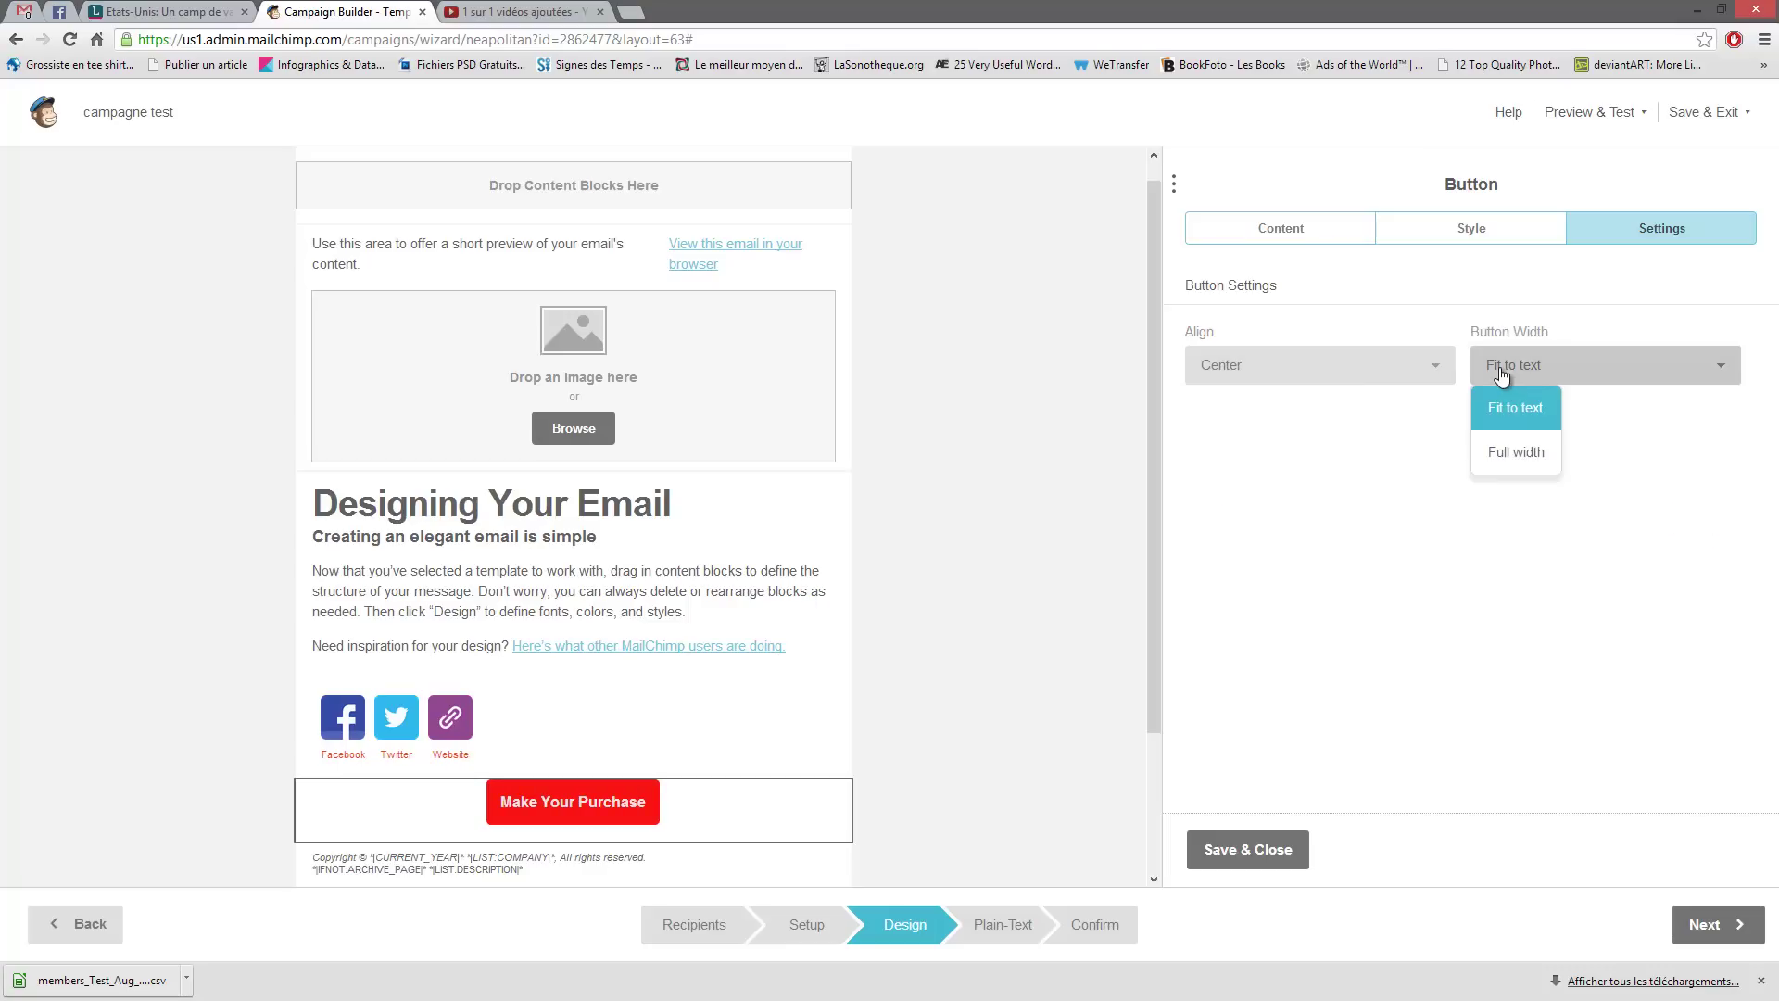
pyautogui.click(1516, 451)
pyautogui.click(1529, 380)
pyautogui.click(1531, 407)
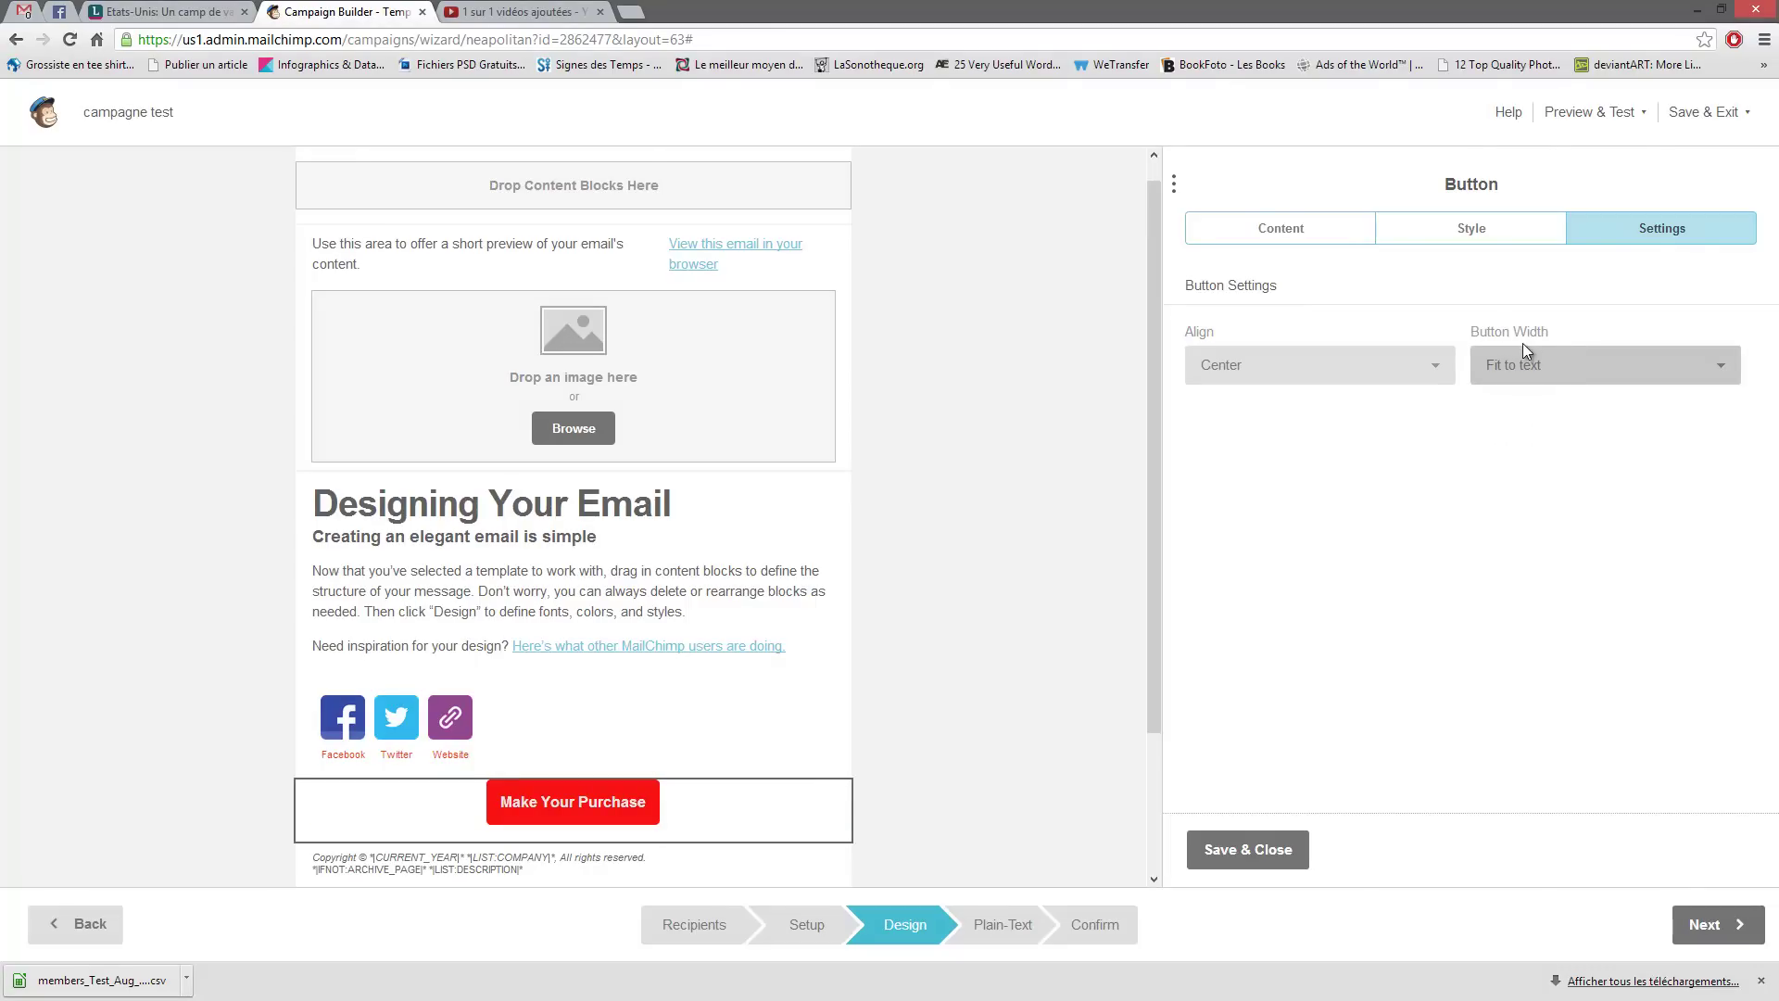
pyautogui.click(1521, 371)
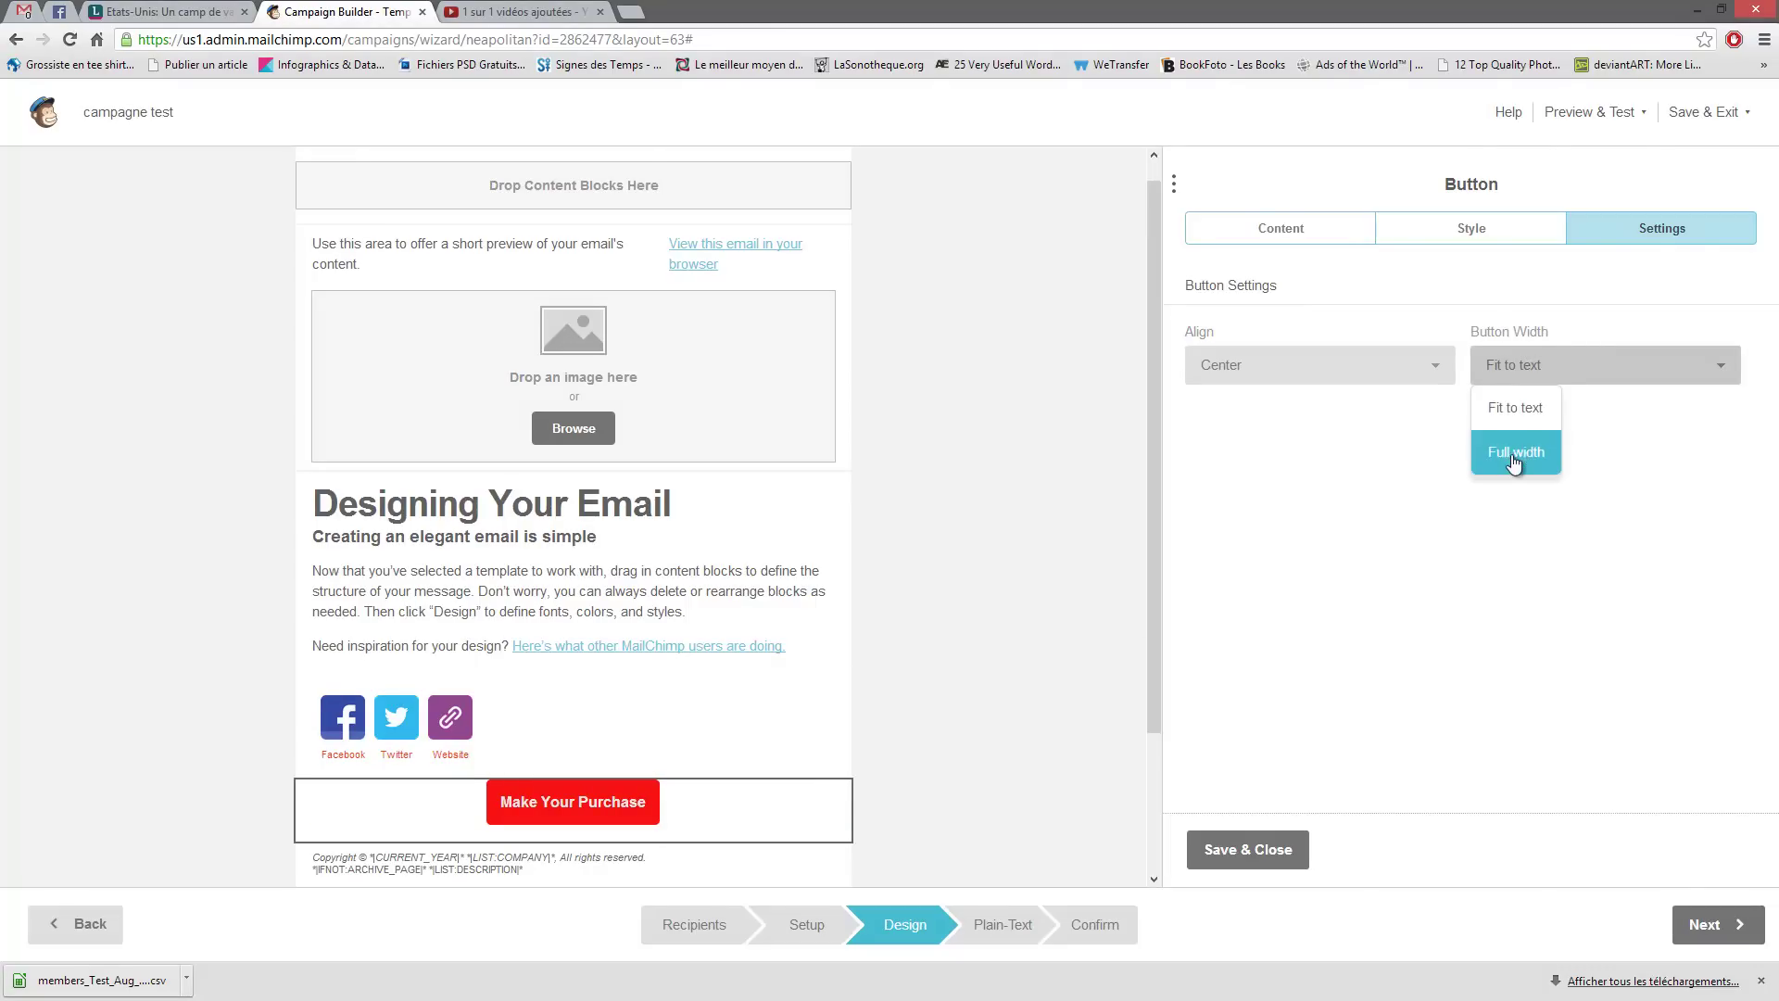
pyautogui.click(1514, 454)
pyautogui.click(1541, 370)
pyautogui.click(1513, 404)
pyautogui.click(1280, 228)
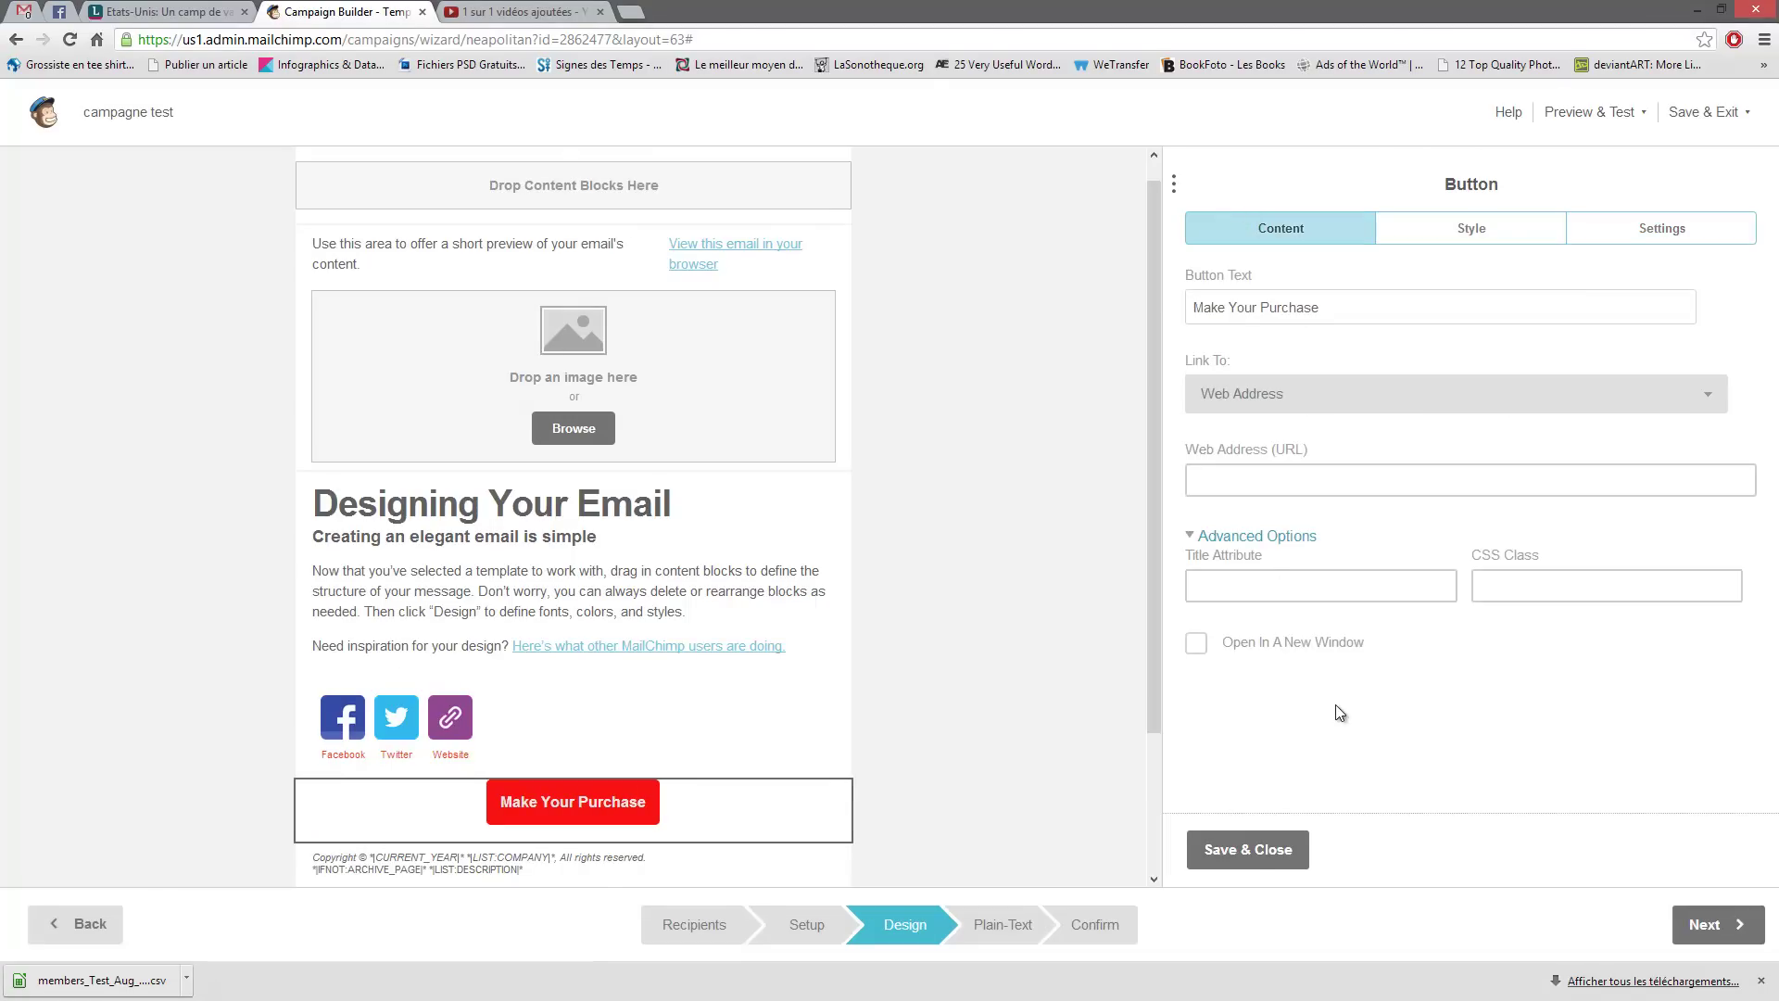
# - Save and close the button editor, then bring up the Design > Page settings
pyautogui.click(1241, 848)
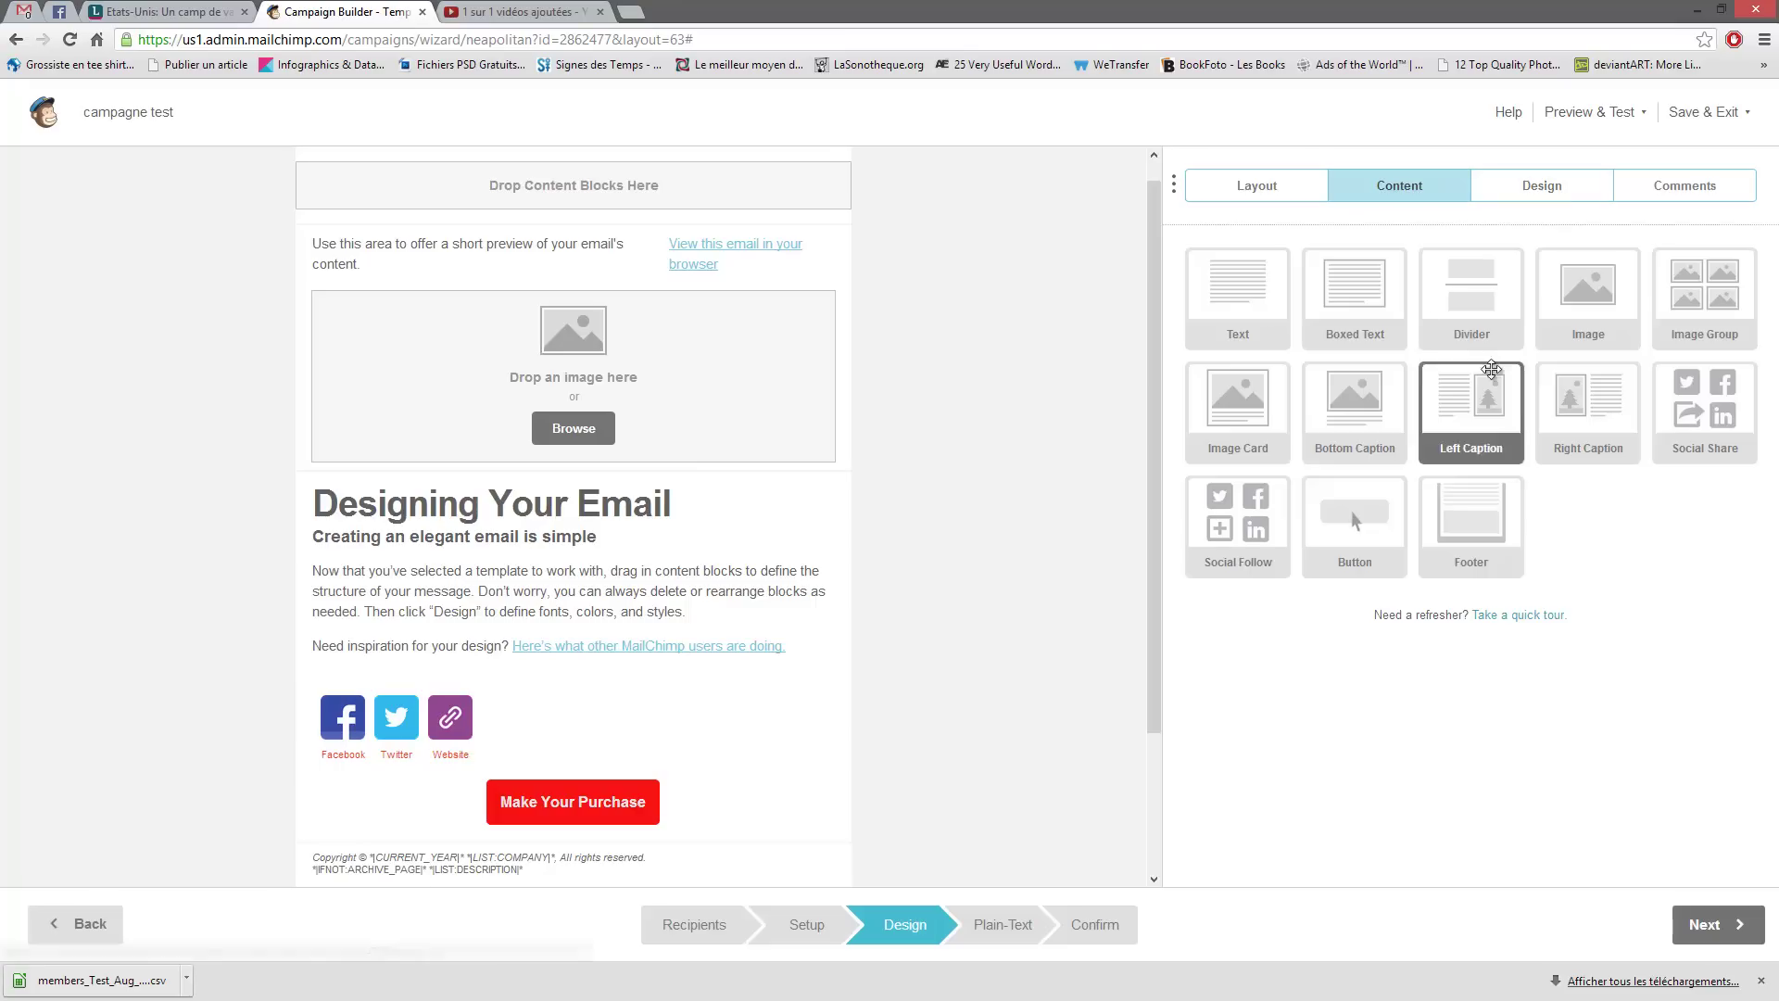
pyautogui.moveTo(1477, 411)
pyautogui.mouseDown()
pyautogui.moveTo(643, 565)
pyautogui.moveTo(1449, 533)
pyautogui.moveTo(1473, 417)
pyautogui.mouseUp()
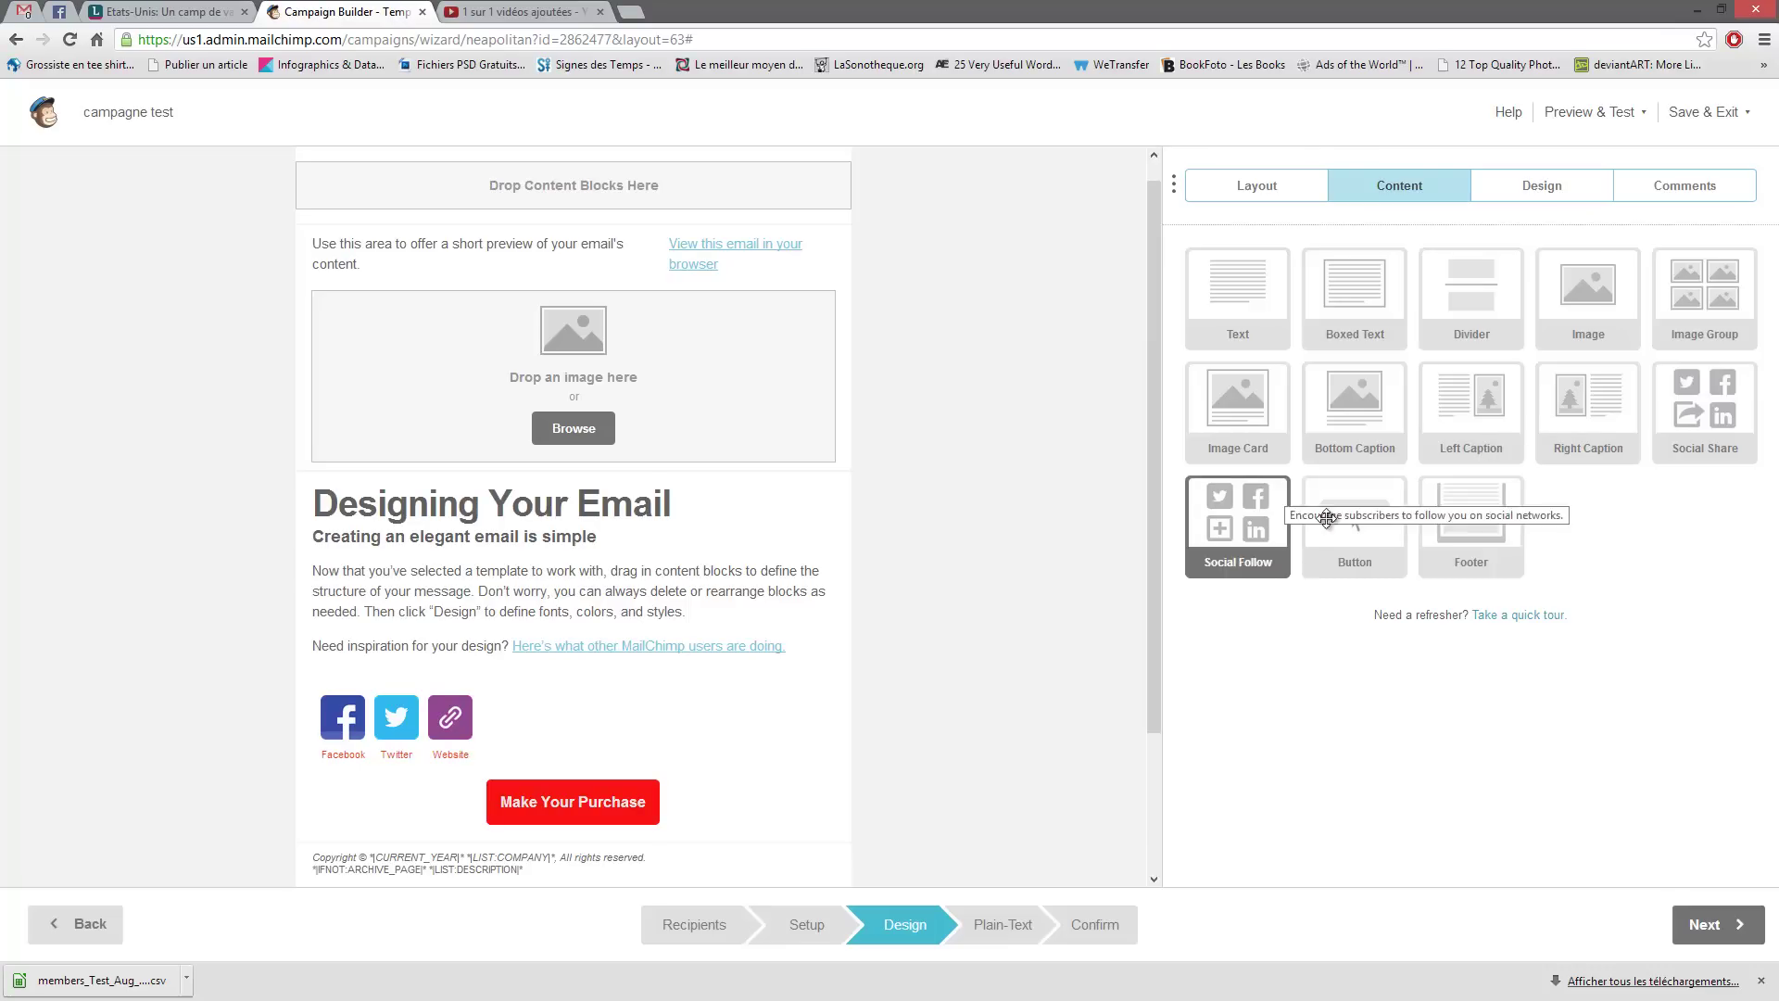
pyautogui.click(1524, 186)
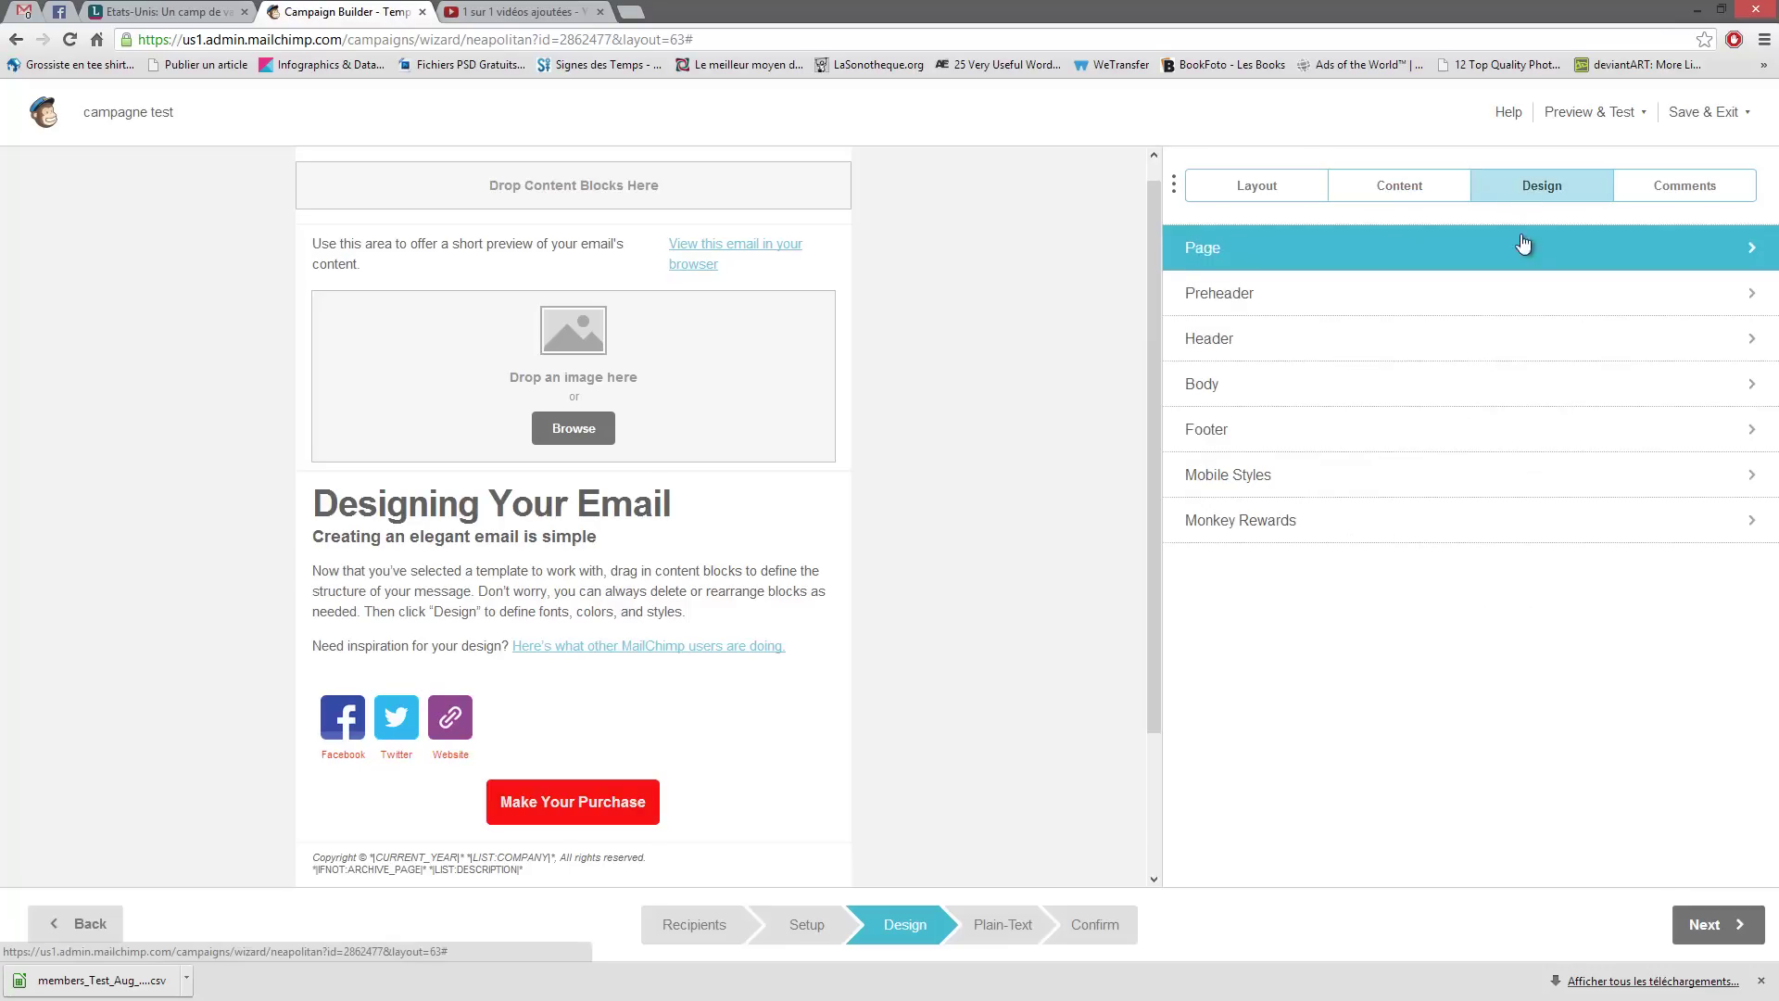
pyautogui.click(1277, 250)
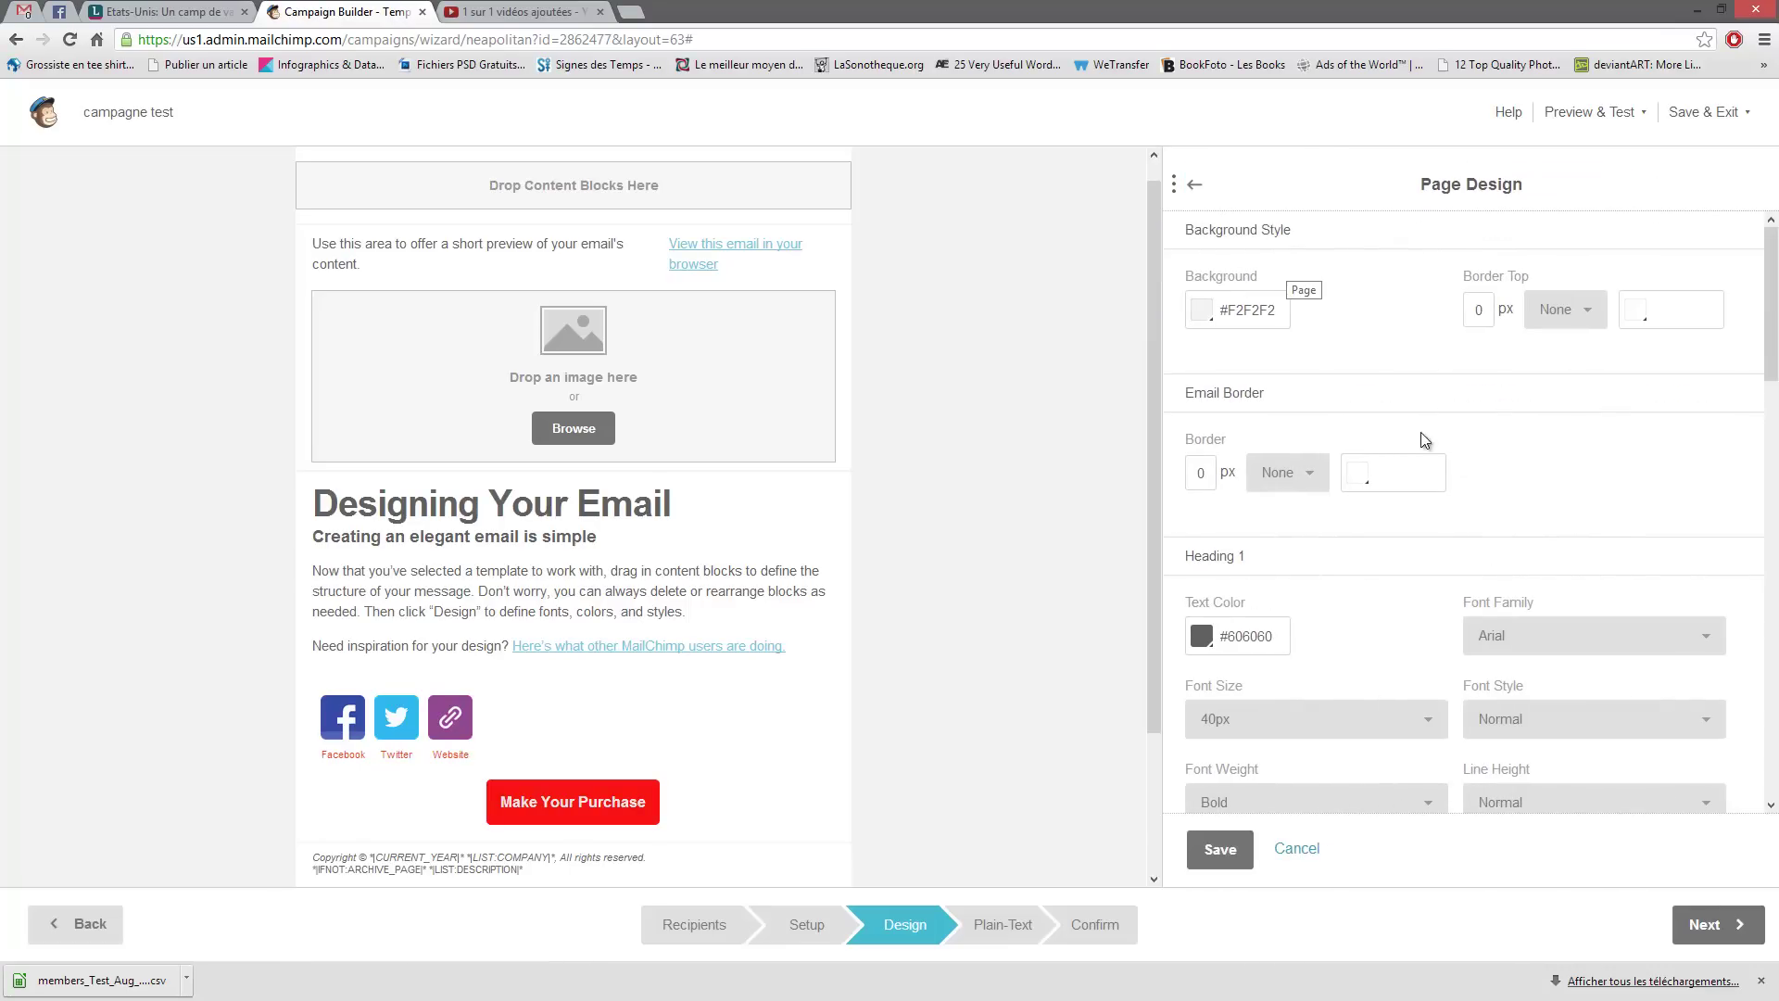
# - Set the page background to bright blue #007fff
pyautogui.click(1198, 184)
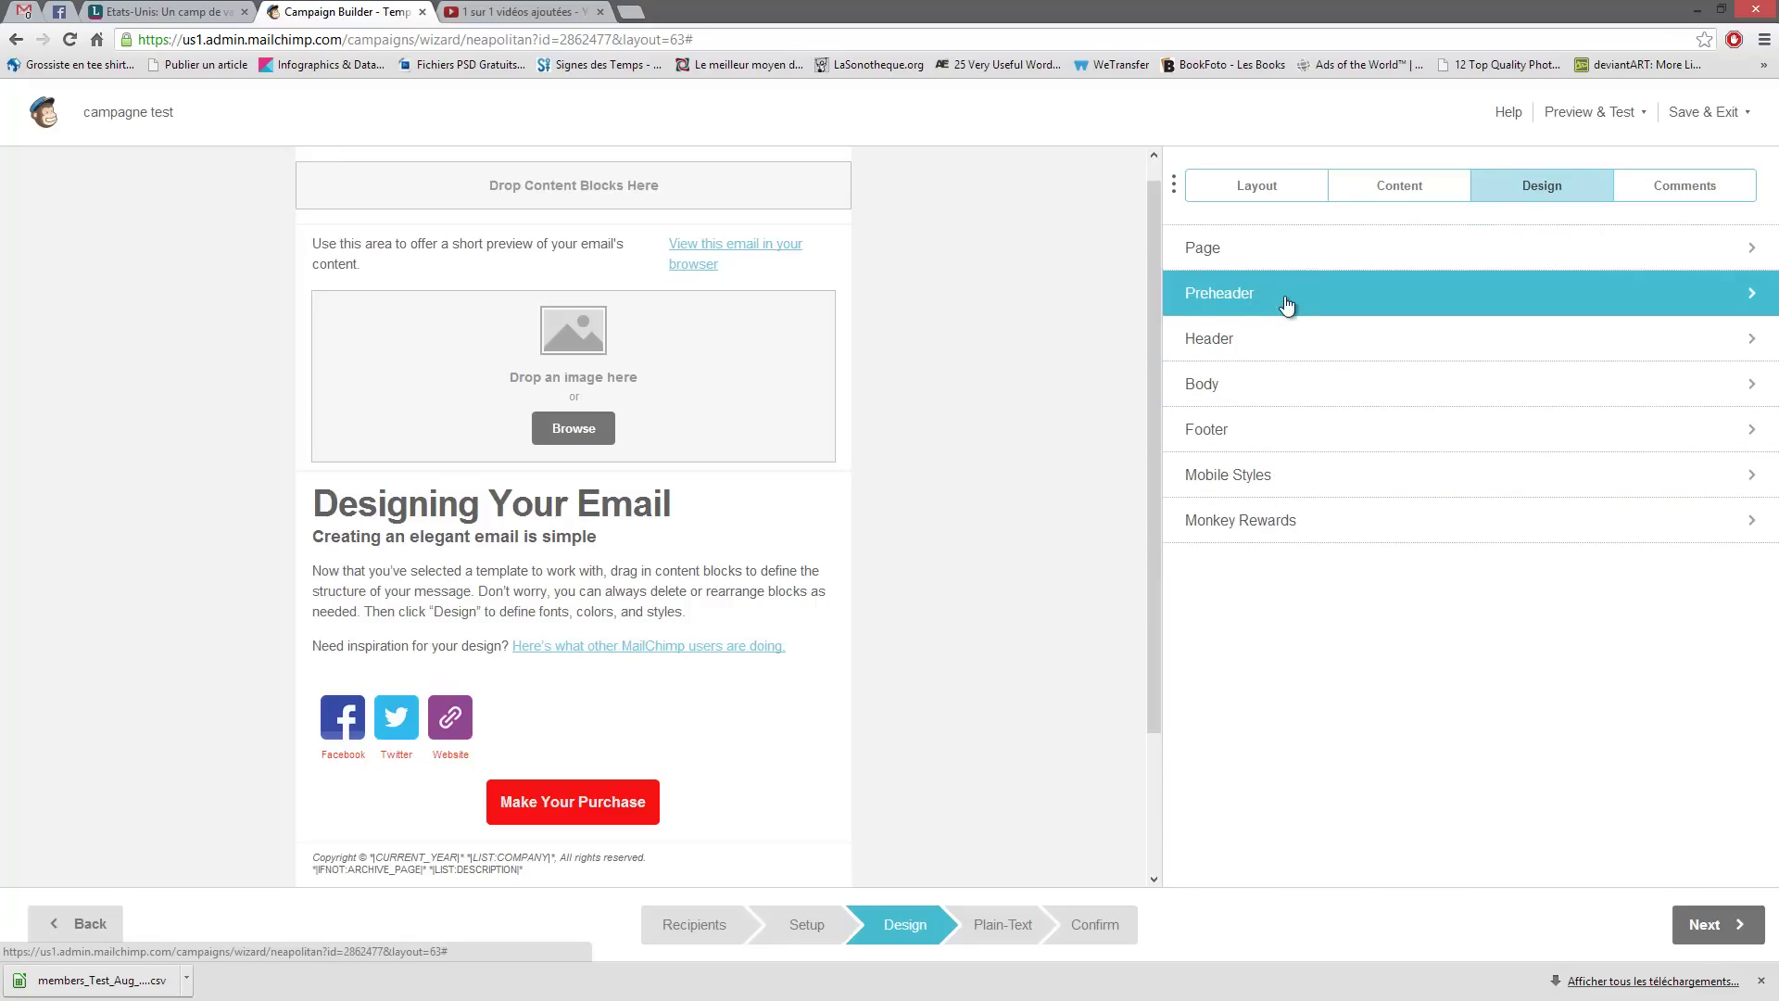
pyautogui.click(1273, 267)
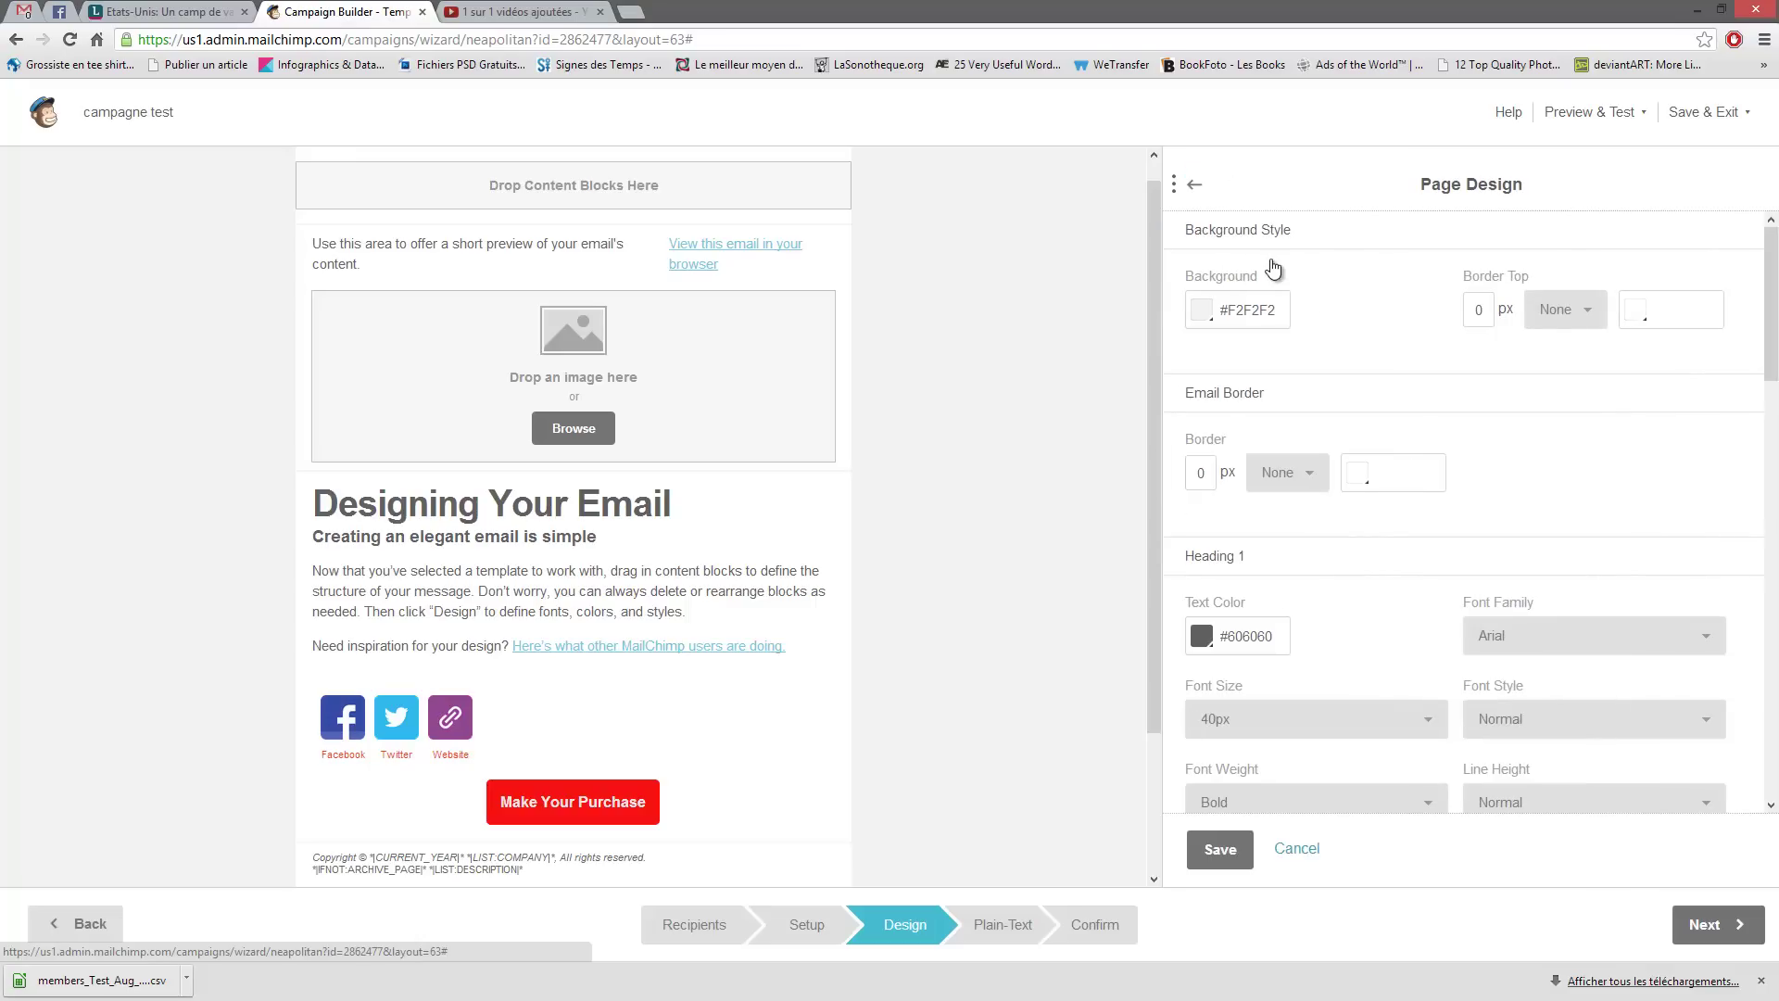
pyautogui.click(1199, 314)
pyautogui.click(1297, 581)
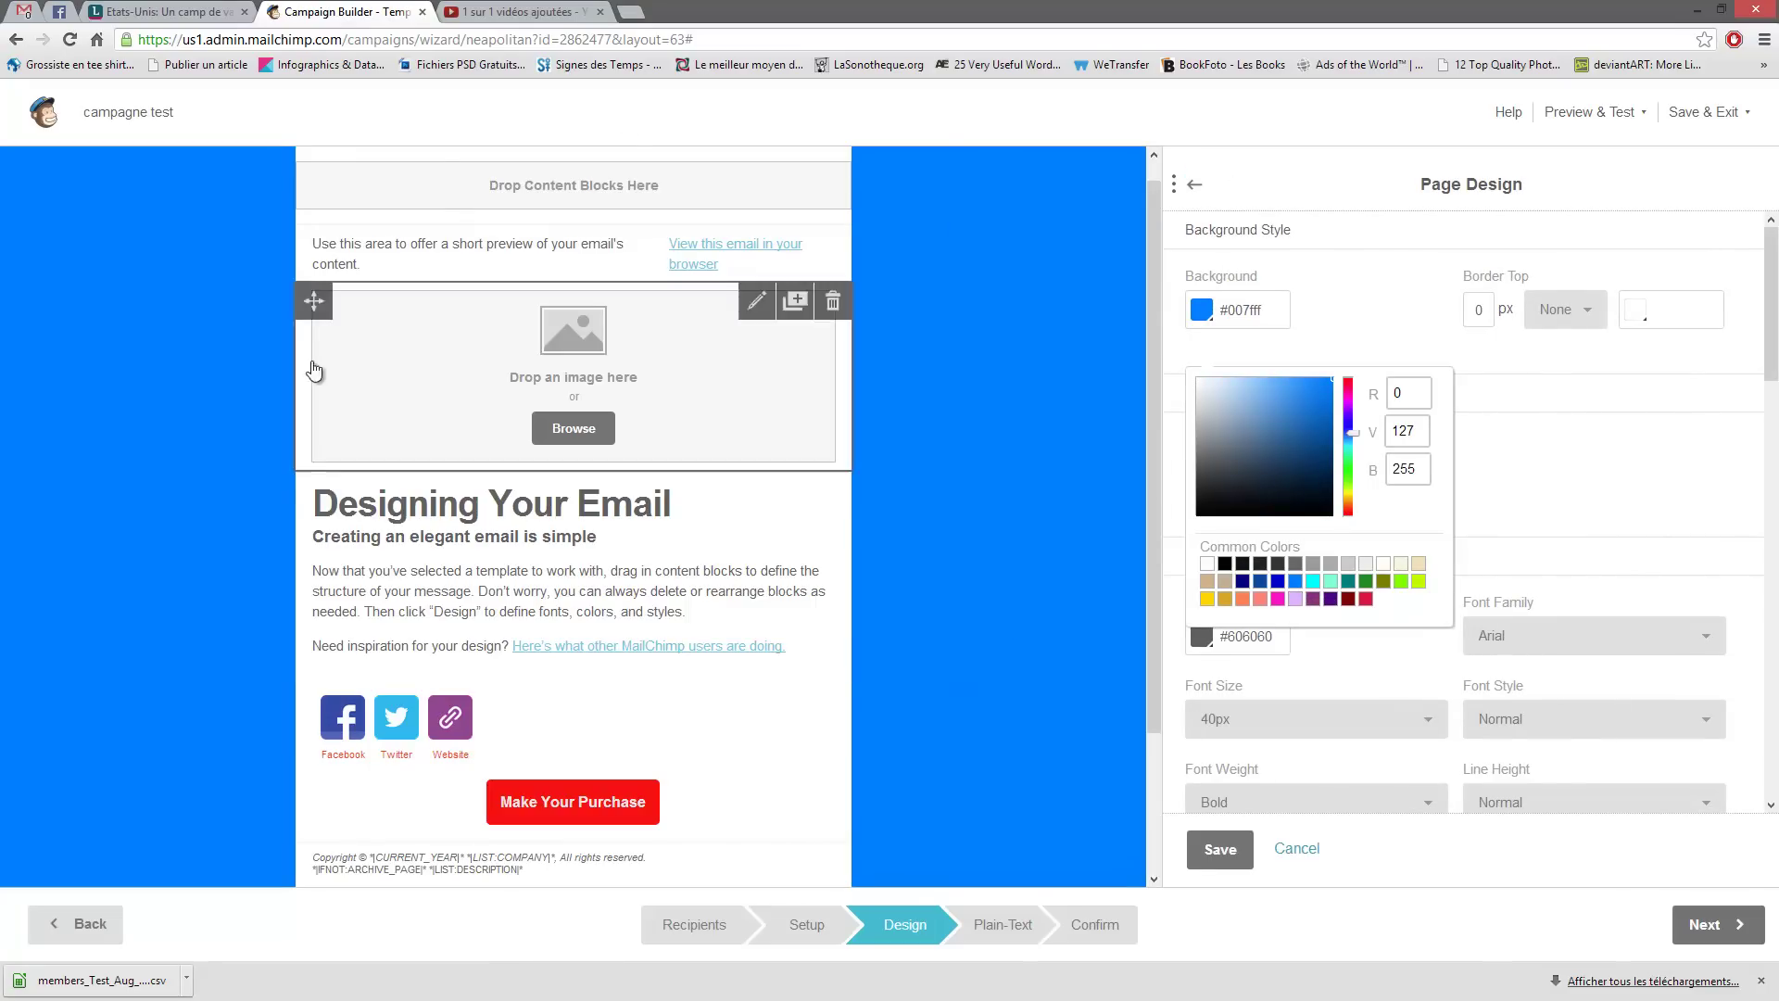
pyautogui.click(1570, 389)
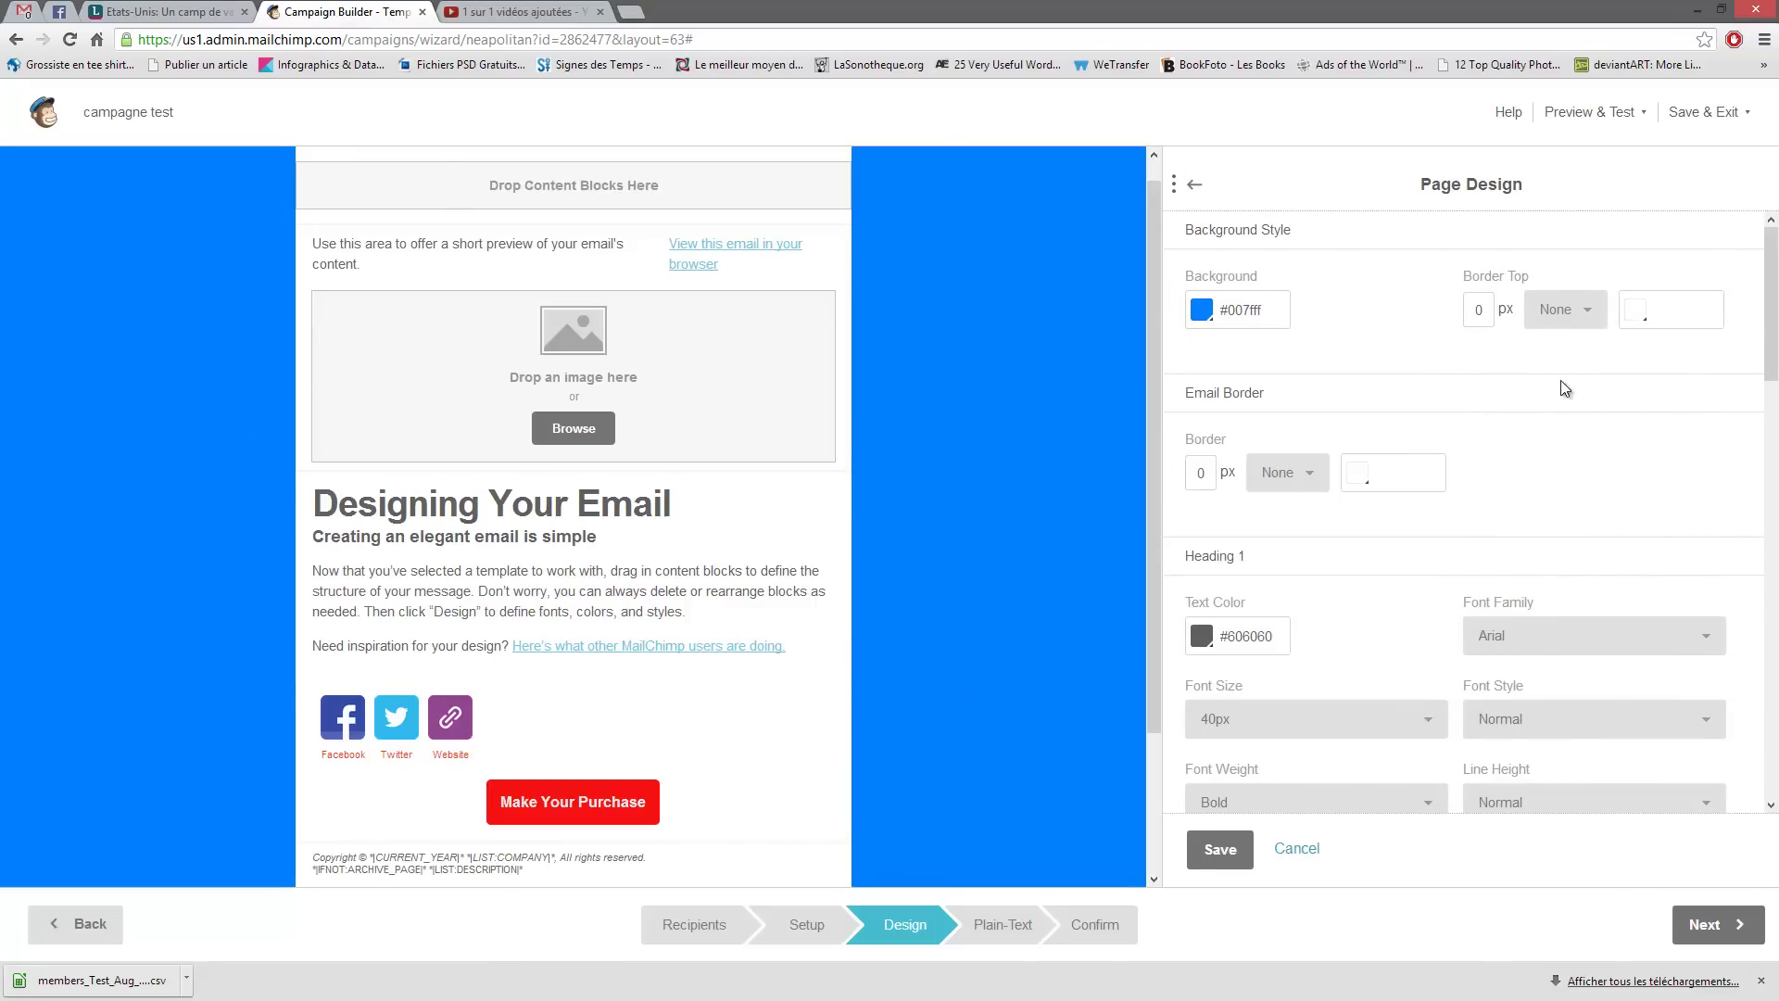
# - Give the email a 20 px solid top border
pyautogui.click(1488, 311)
pyautogui.doubleClick(1479, 313)
pyautogui.write('20')
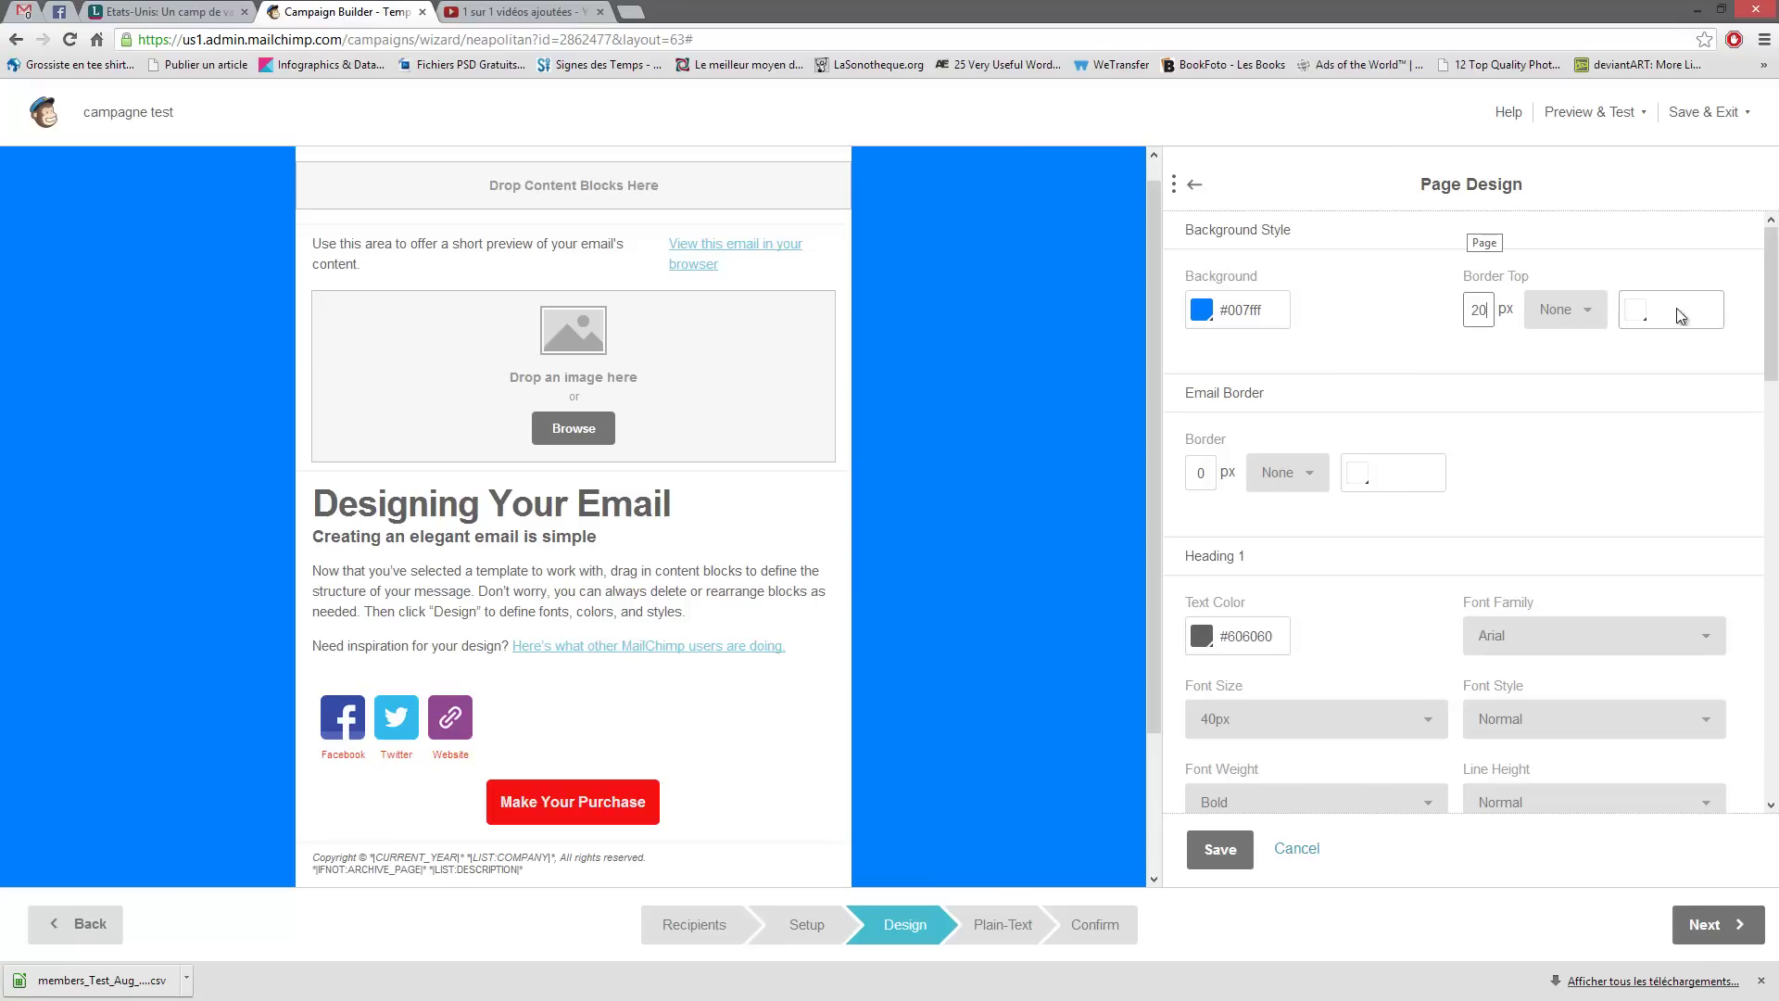
pyautogui.click(1561, 311)
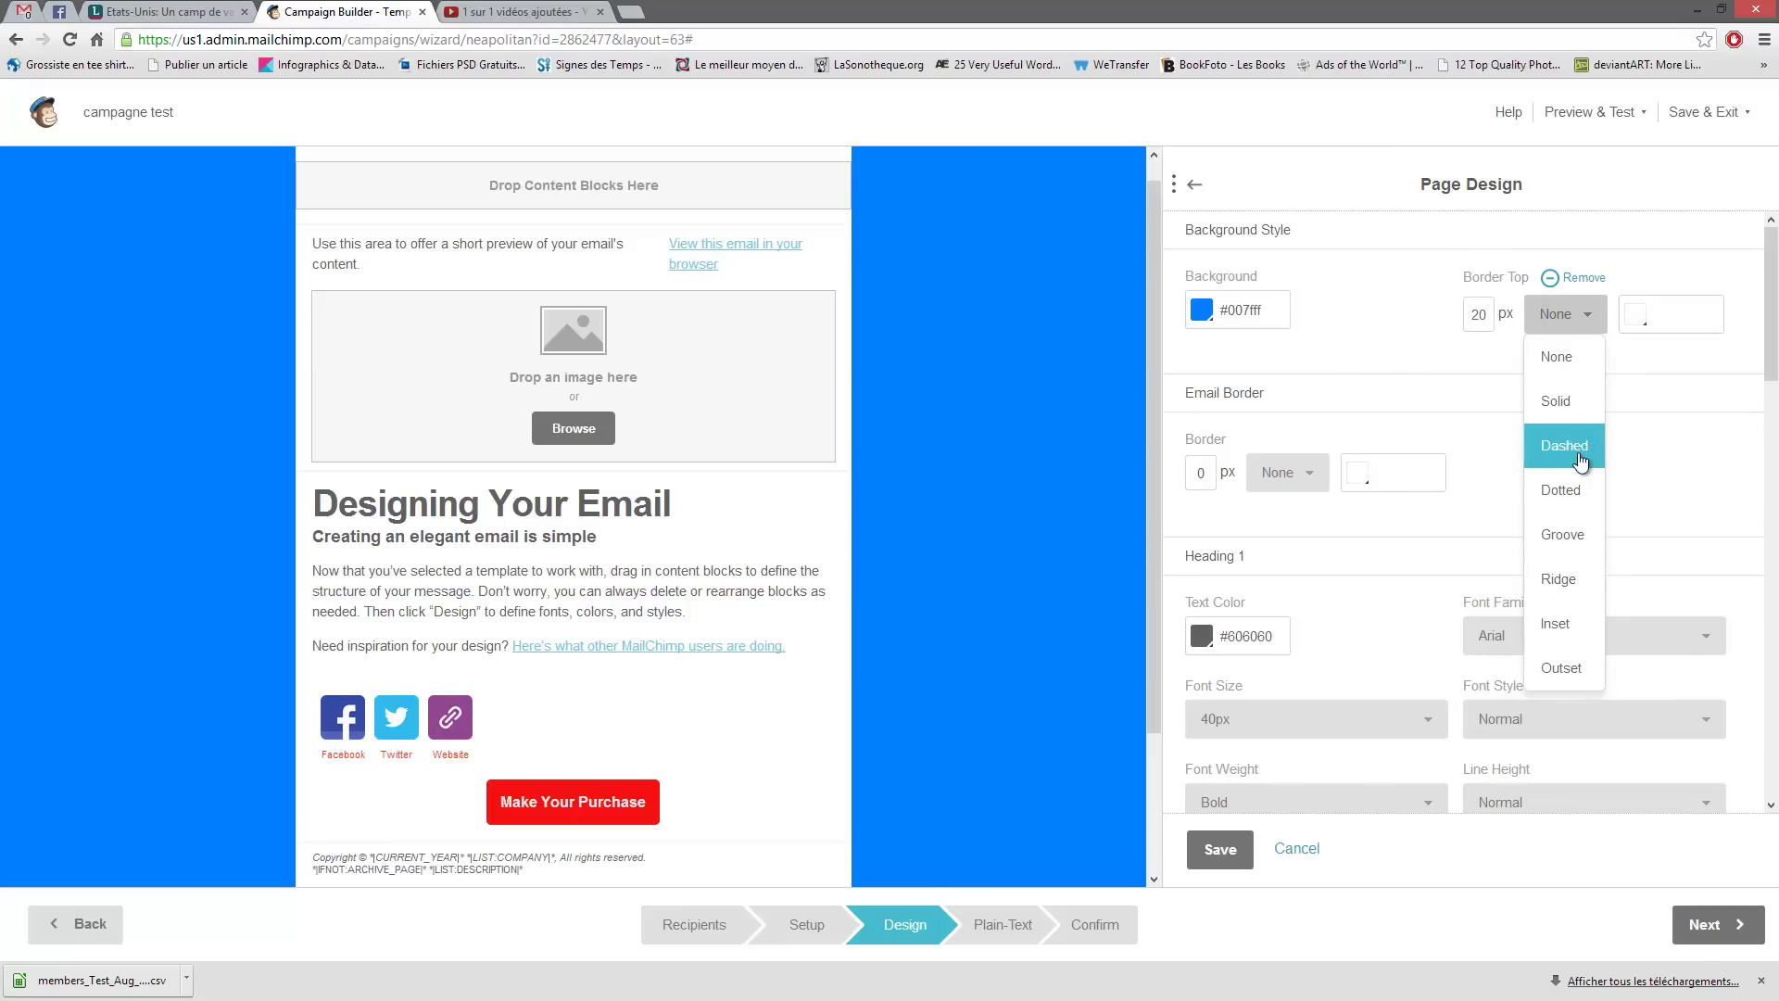
pyautogui.click(1564, 405)
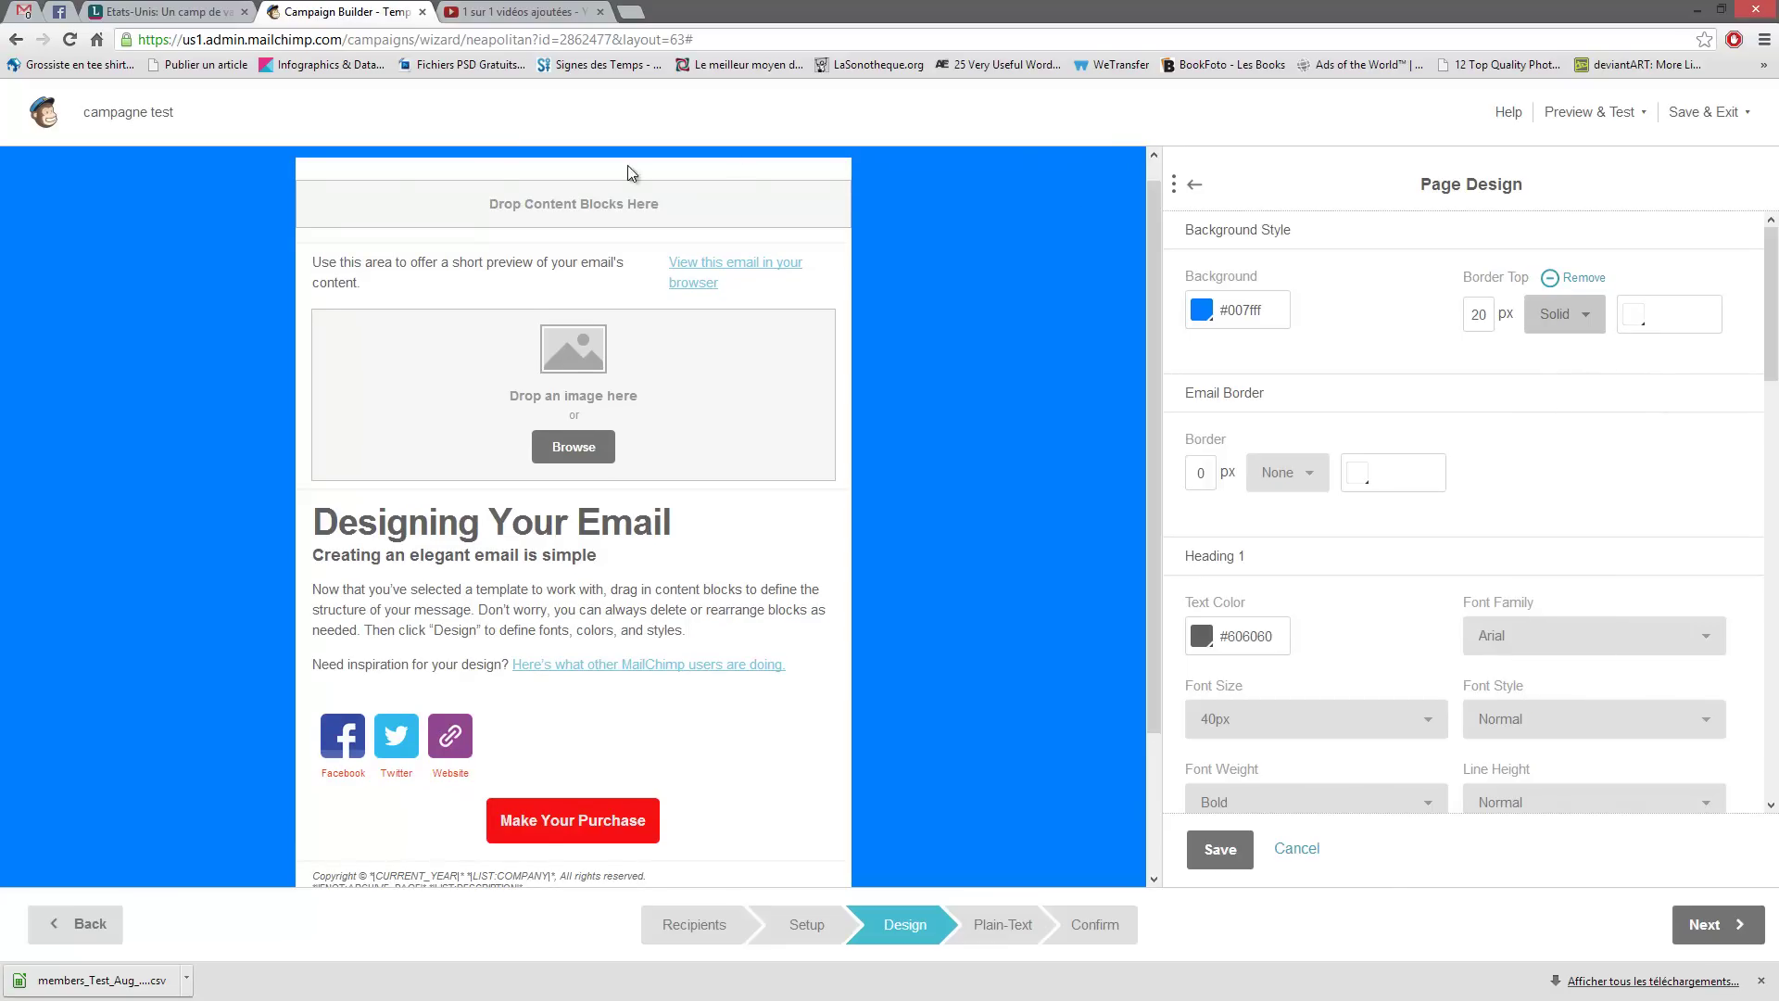
# - Colour the top border pink #c789ac
pyautogui.click(1632, 320)
pyautogui.click(1488, 353)
pyautogui.click(1519, 386)
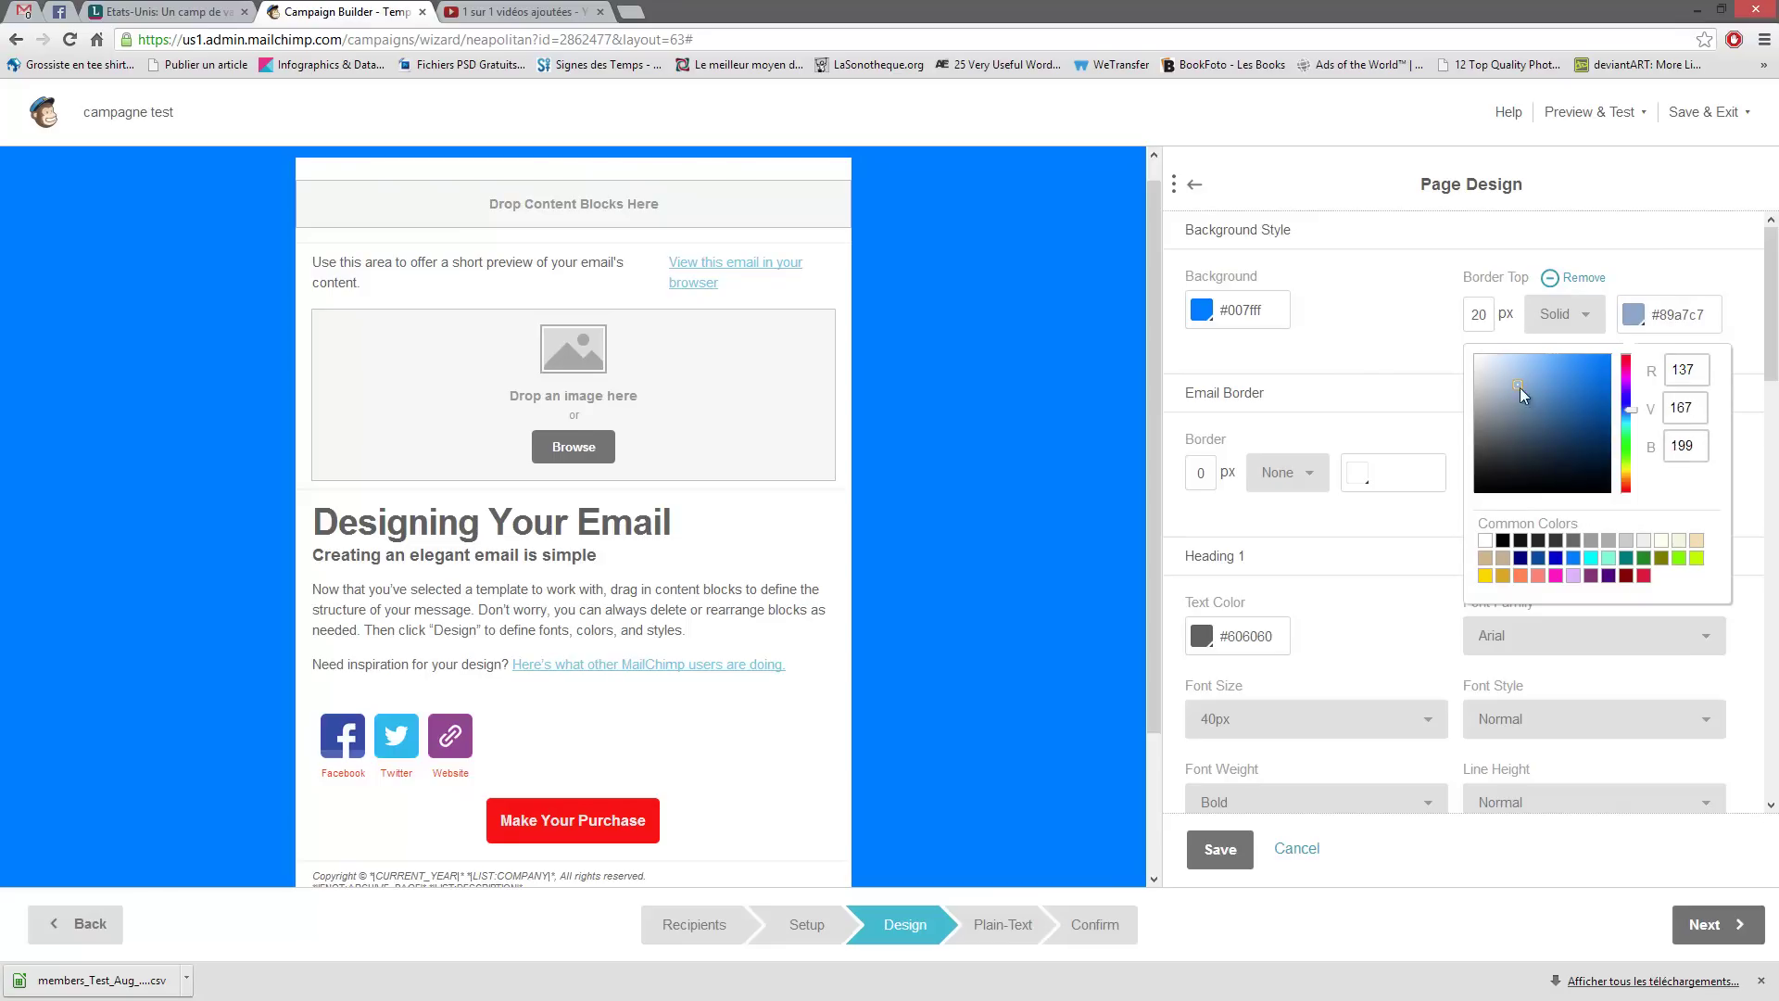
pyautogui.click(1415, 585)
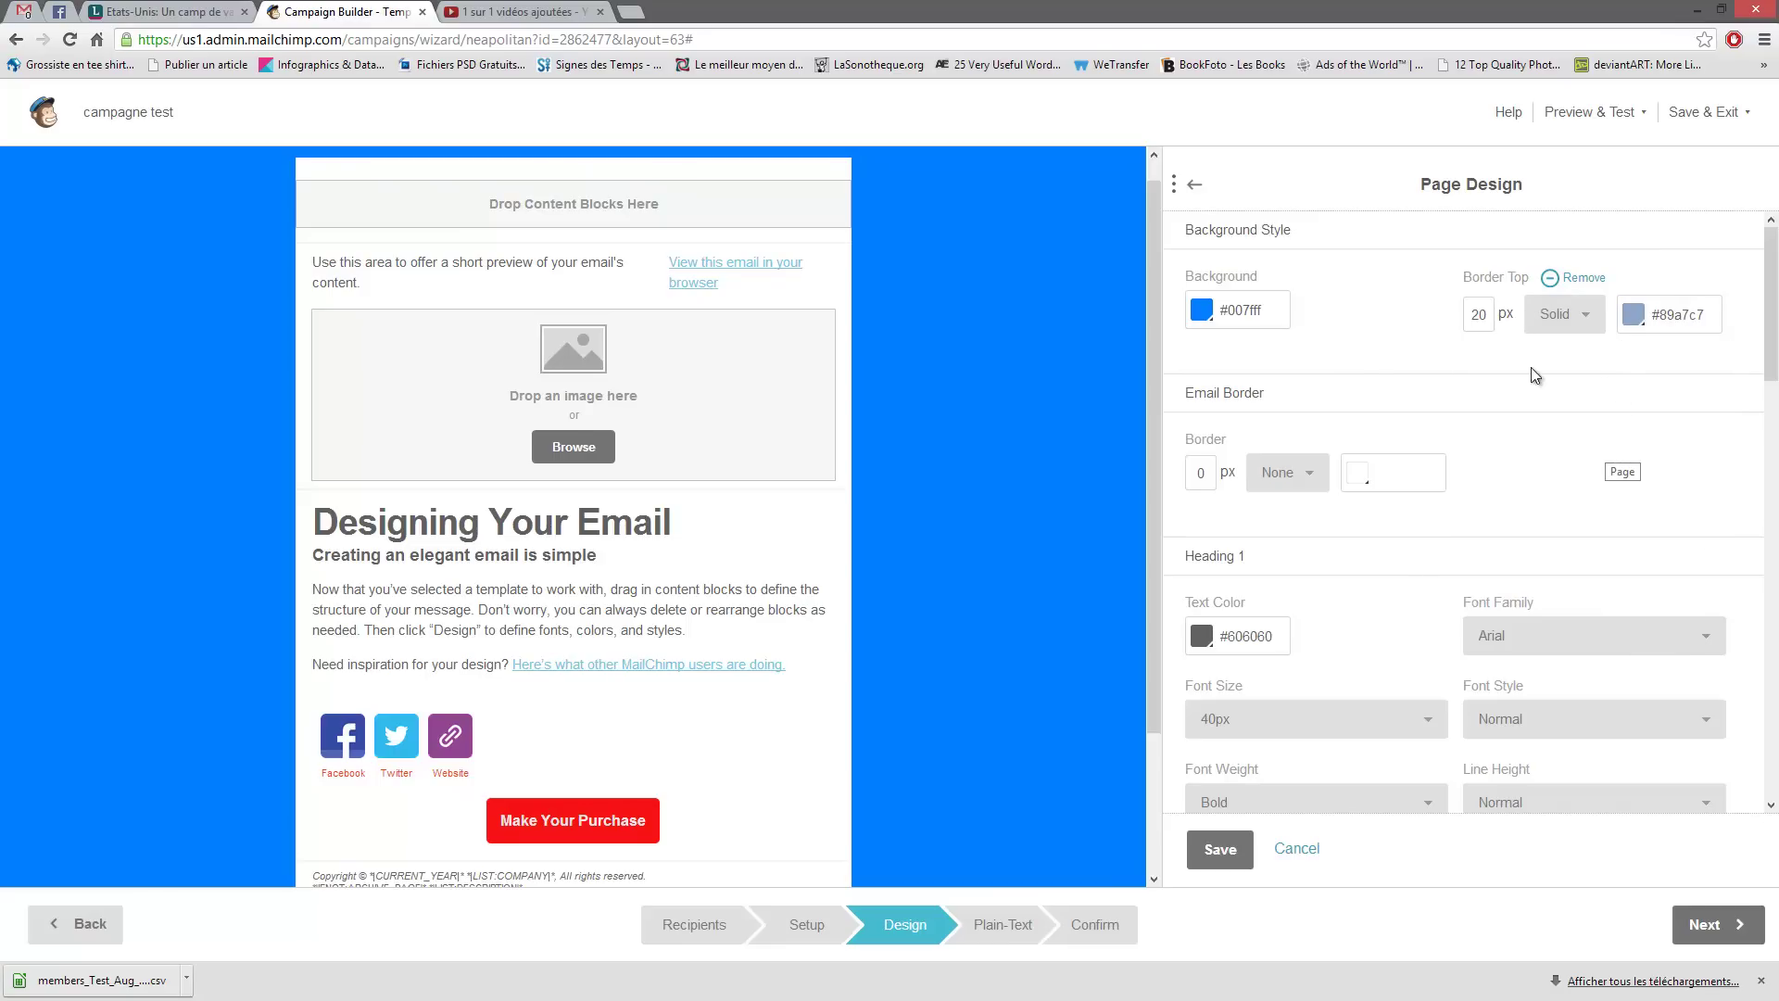
pyautogui.click(1662, 318)
pyautogui.click(1633, 315)
pyautogui.click(1626, 362)
pyautogui.click(1628, 364)
pyautogui.click(1425, 333)
# - Lighten the page background to mid-blue #78b0ec
pyautogui.click(1246, 310)
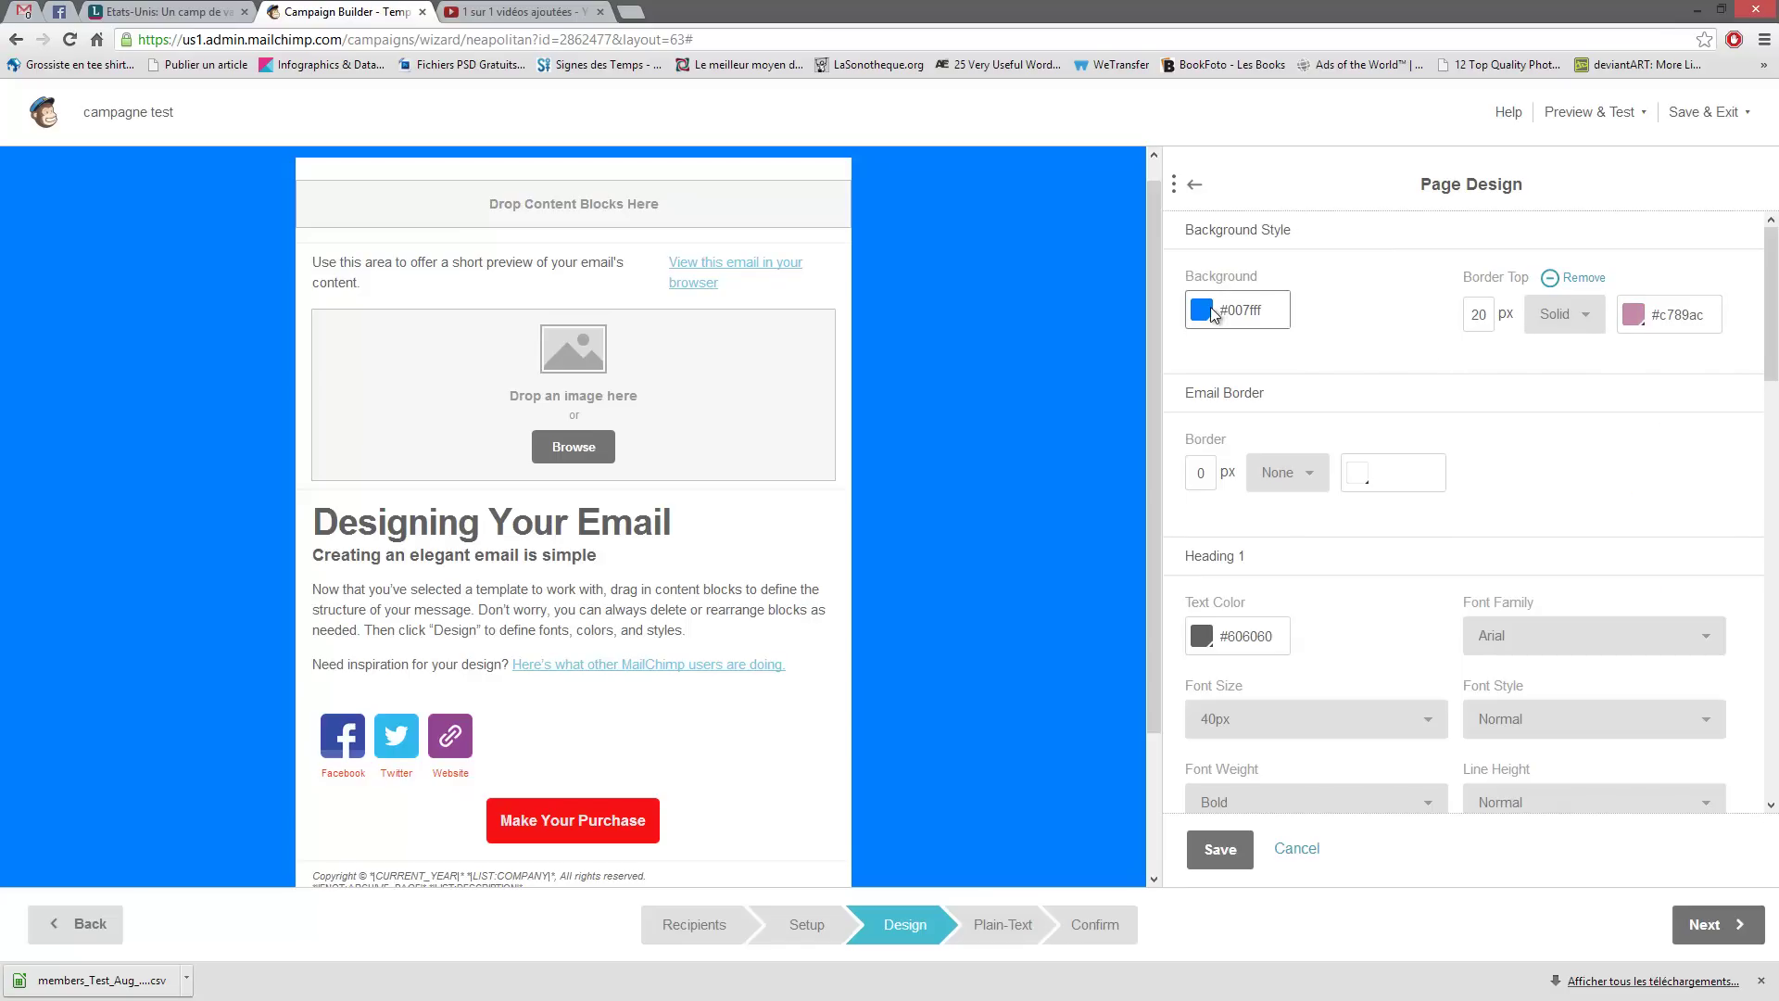
pyautogui.moveTo(1182, 365); pyautogui.dragTo(1205, 379)
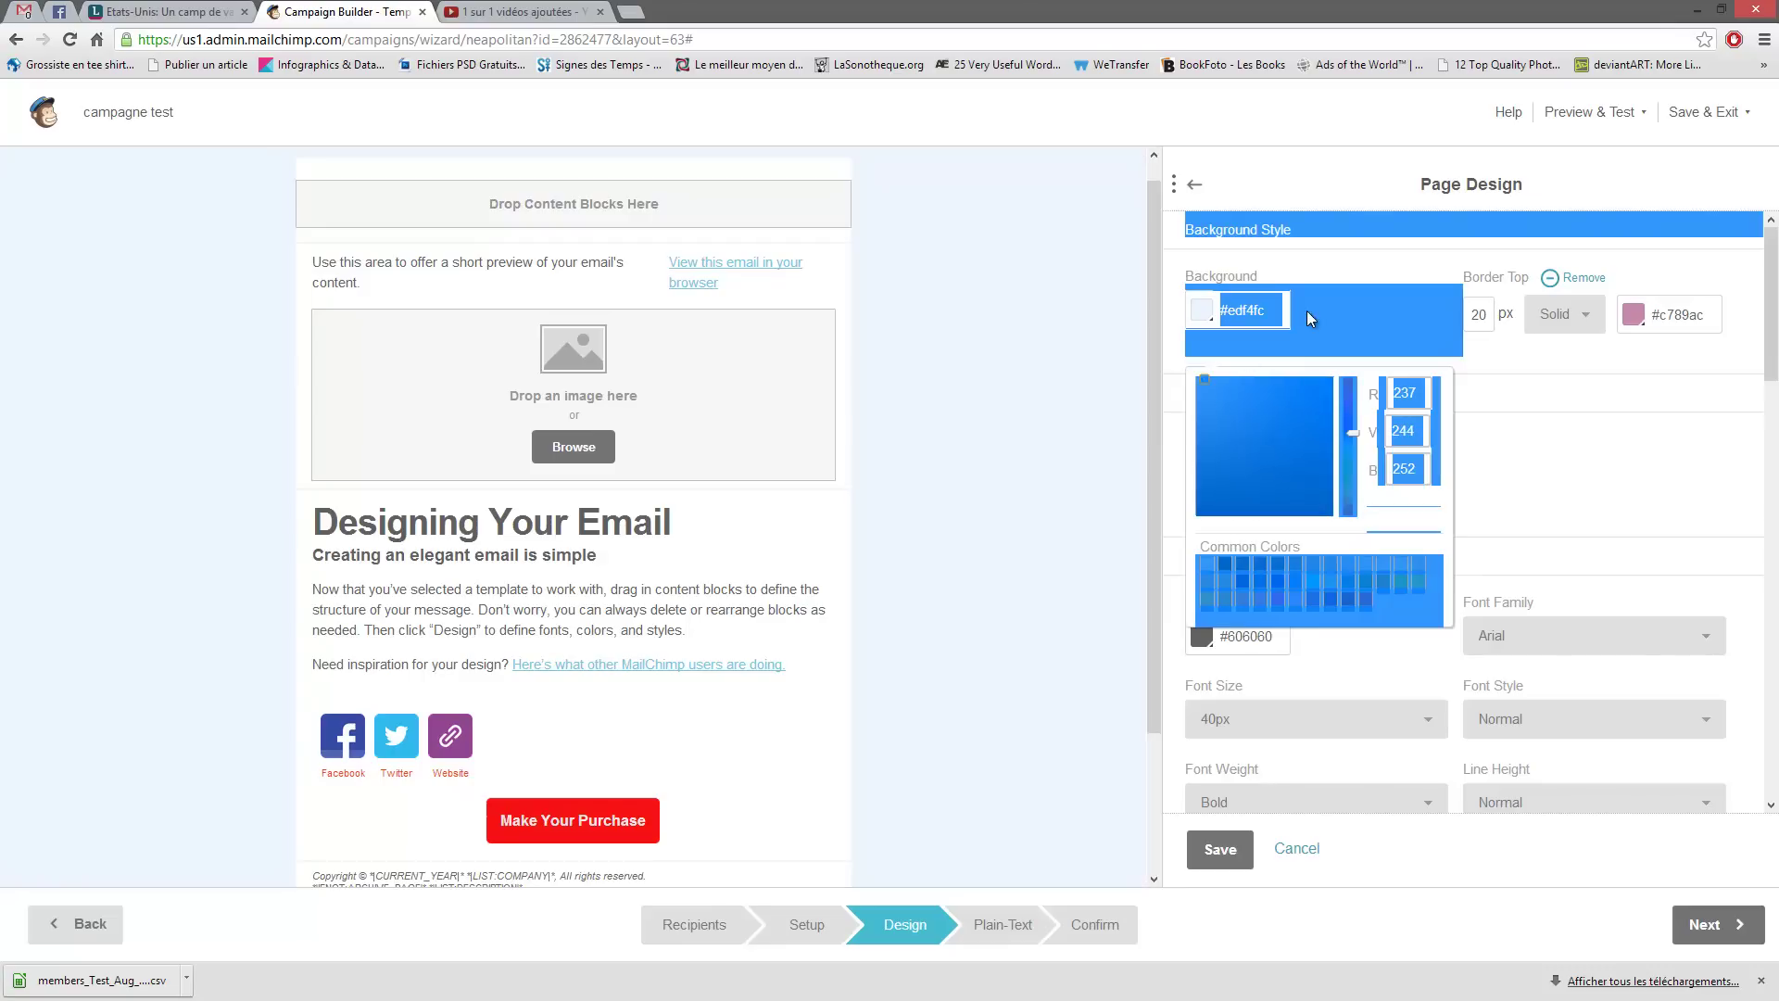
pyautogui.click(1264, 387)
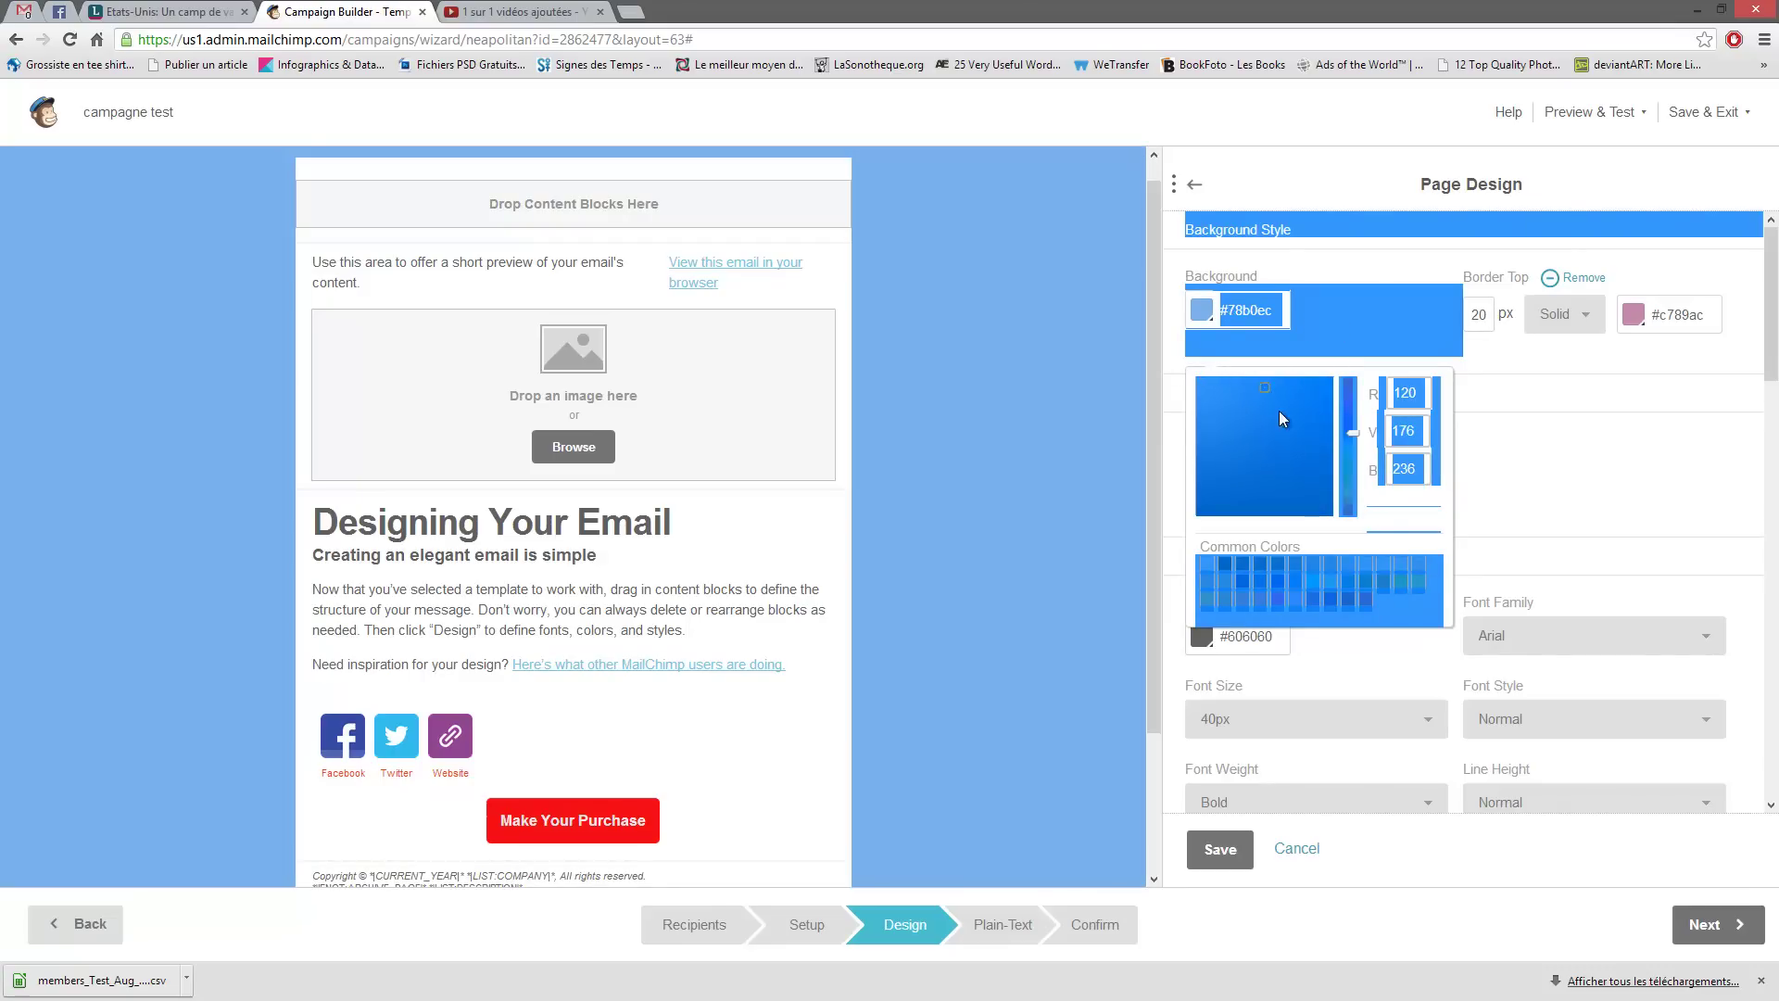
pyautogui.click(1625, 497)
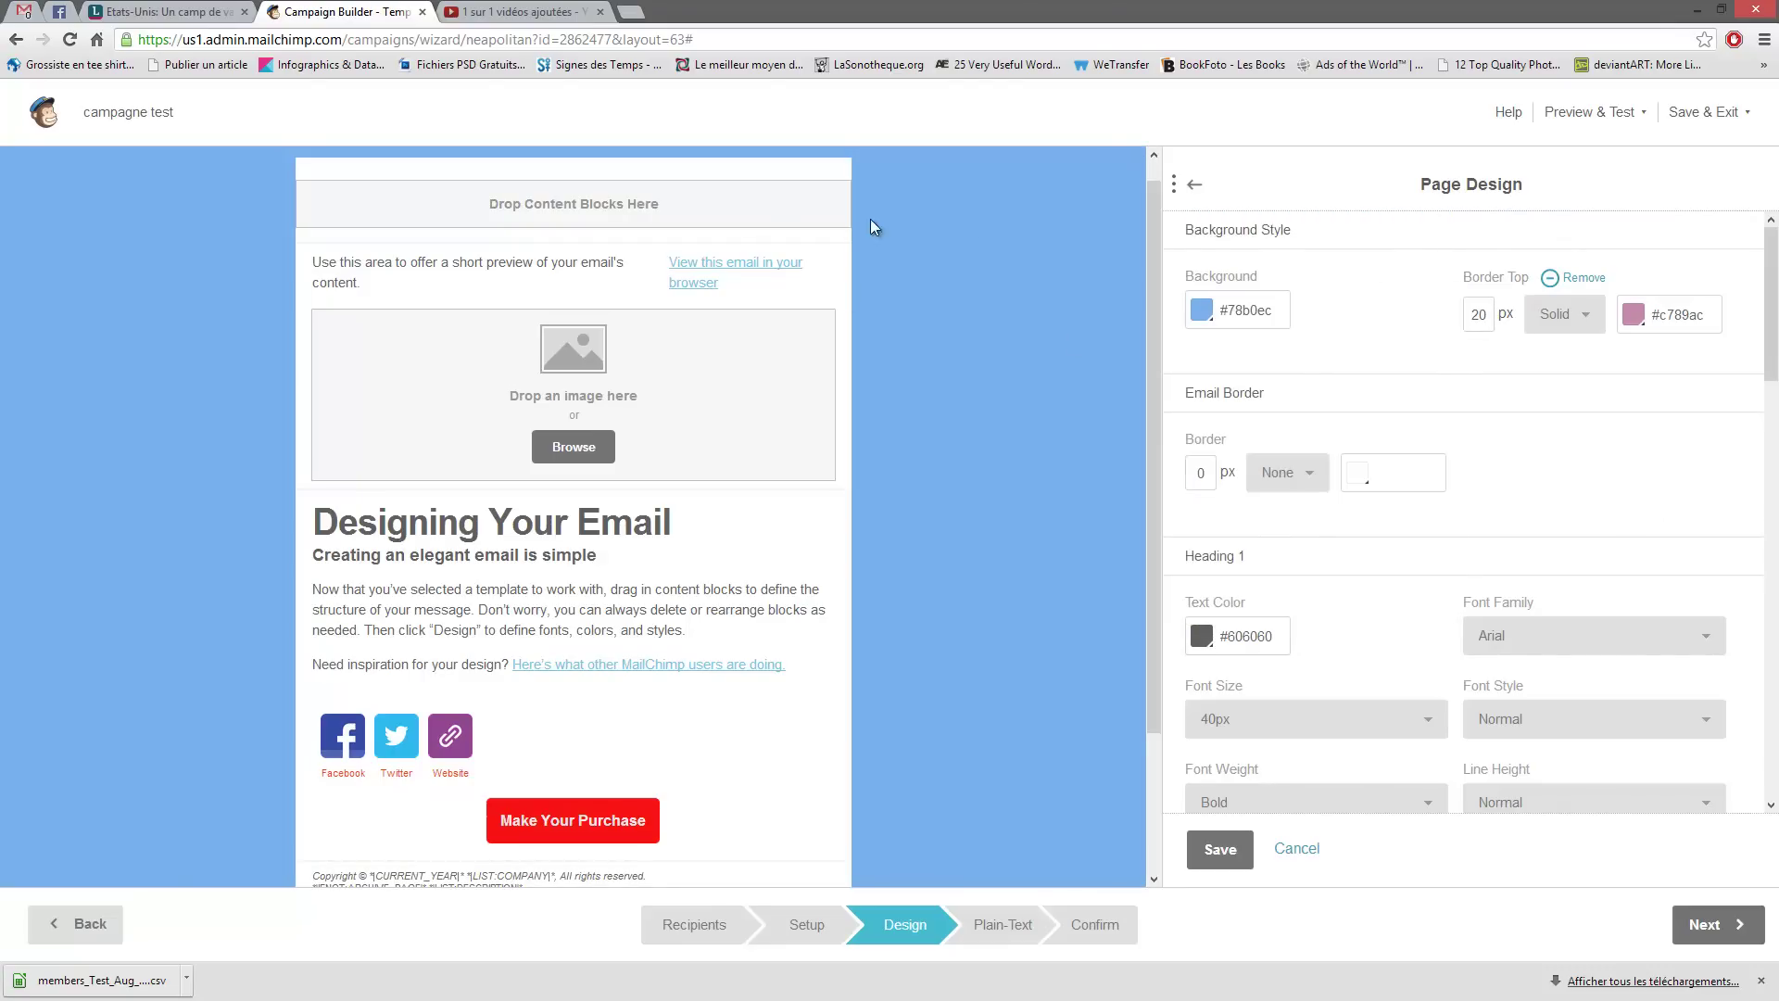
pyautogui.moveTo(1154, 276); pyautogui.dragTo(1156, 229)
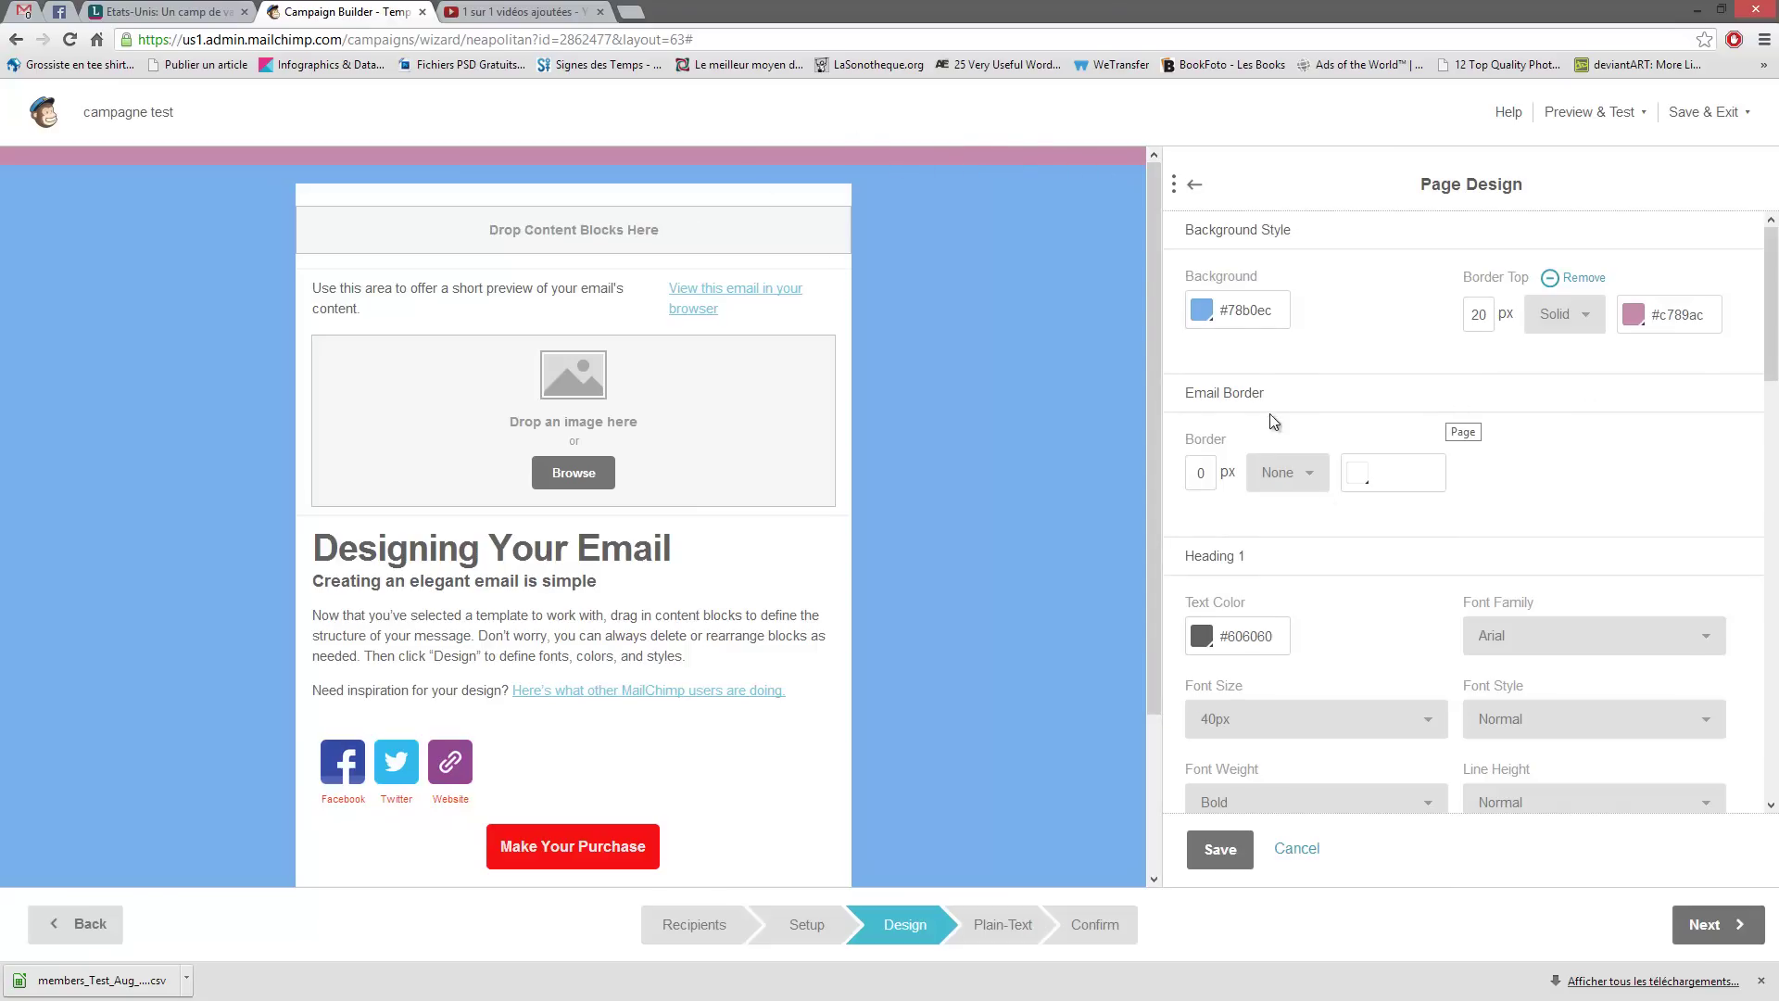
pyautogui.moveTo(1262, 409); pyautogui.dragTo(1185, 393)
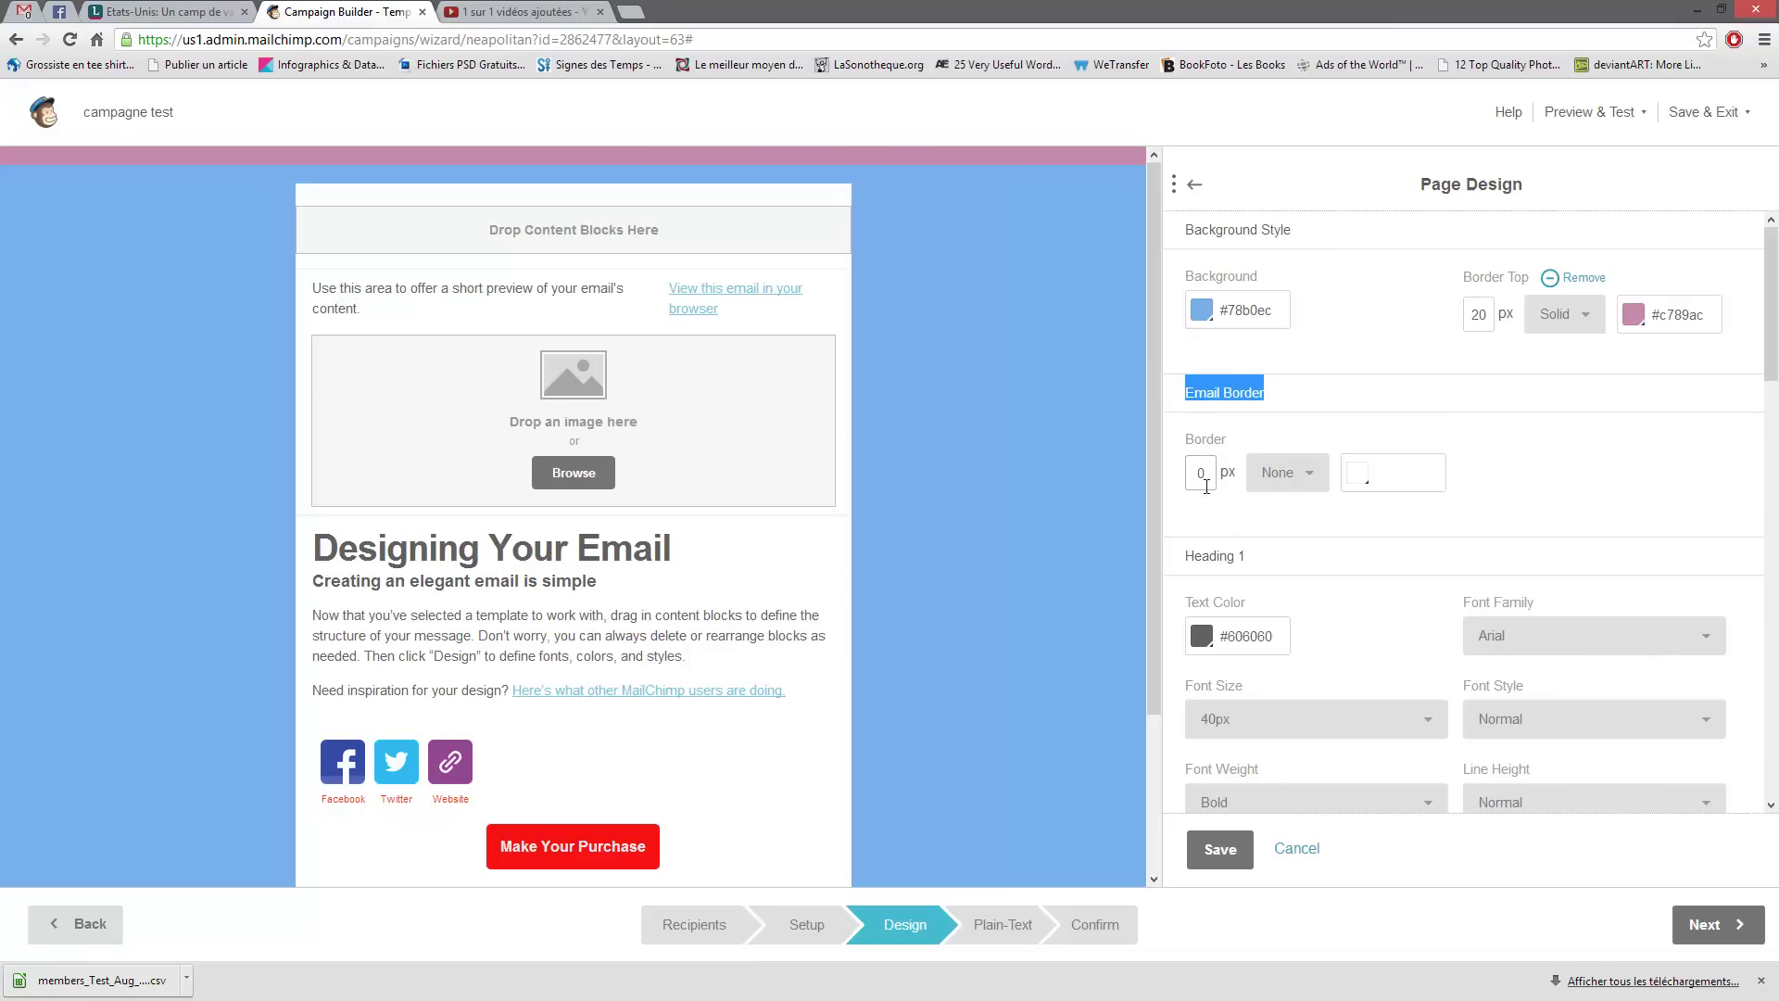
# - Set the Email Border to 20 px, Solid, in lime green #9ff707
pyautogui.moveTo(1204, 473); pyautogui.dragTo(1175, 477)
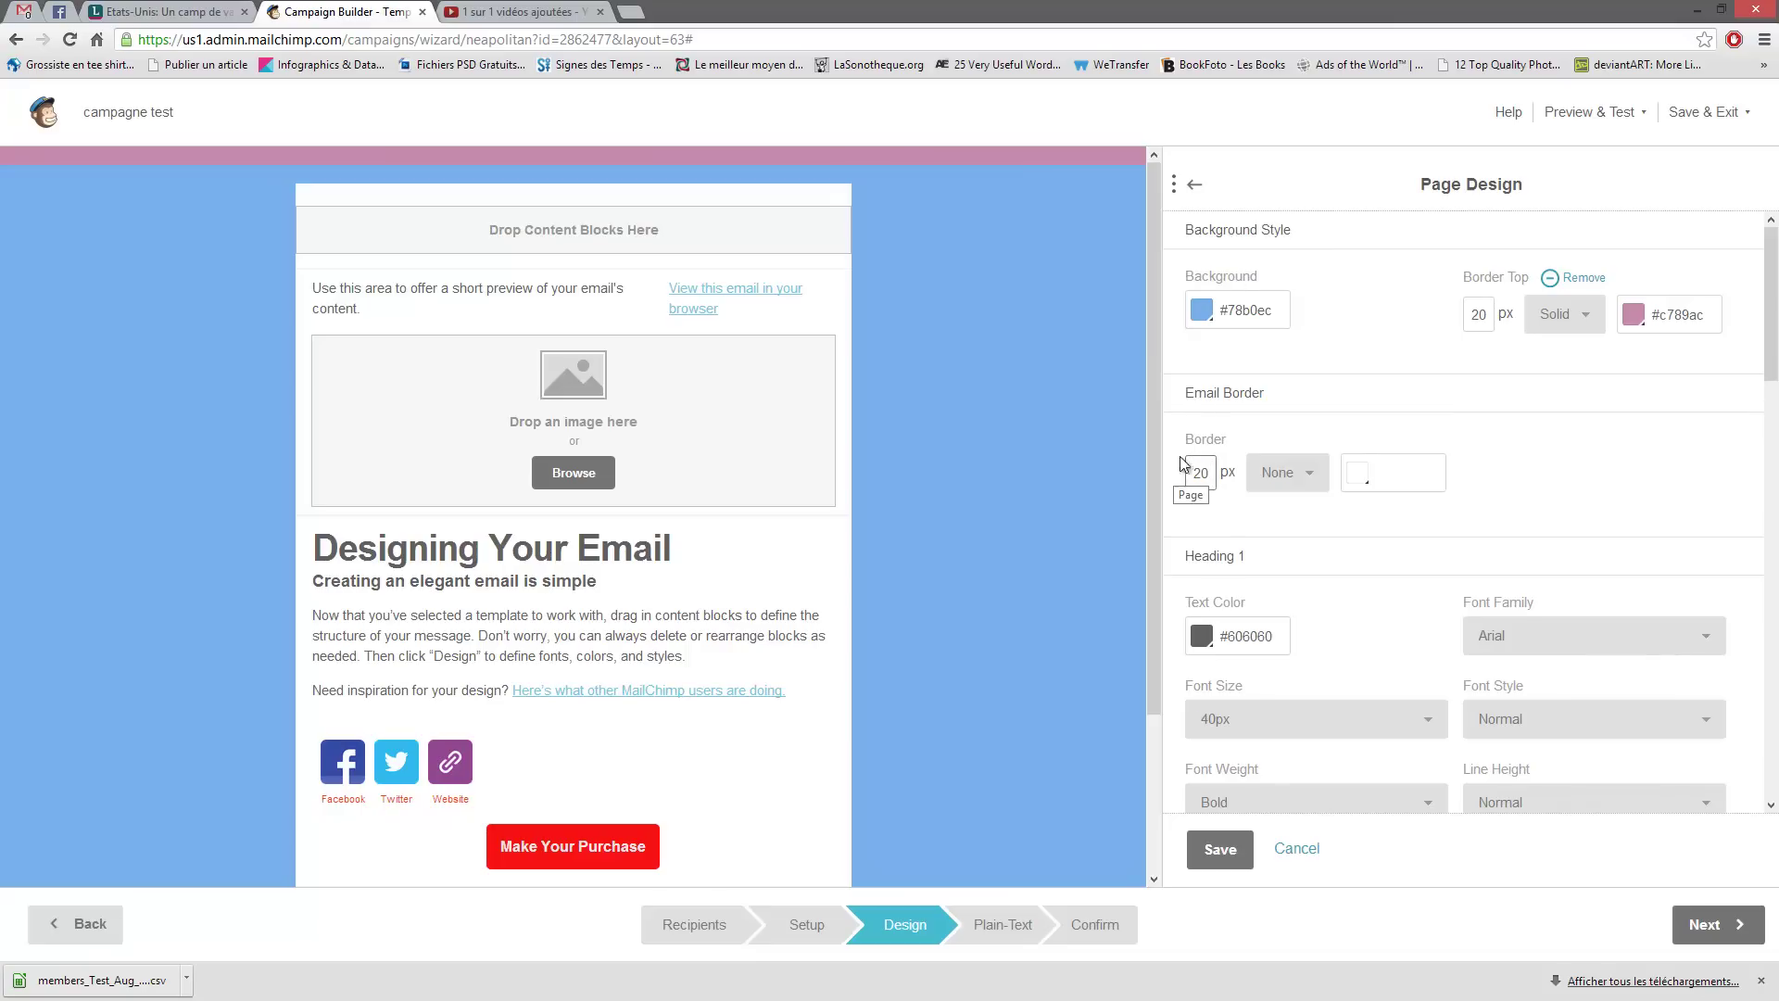
pyautogui.write('20')
pyautogui.click(1322, 476)
pyautogui.click(1292, 560)
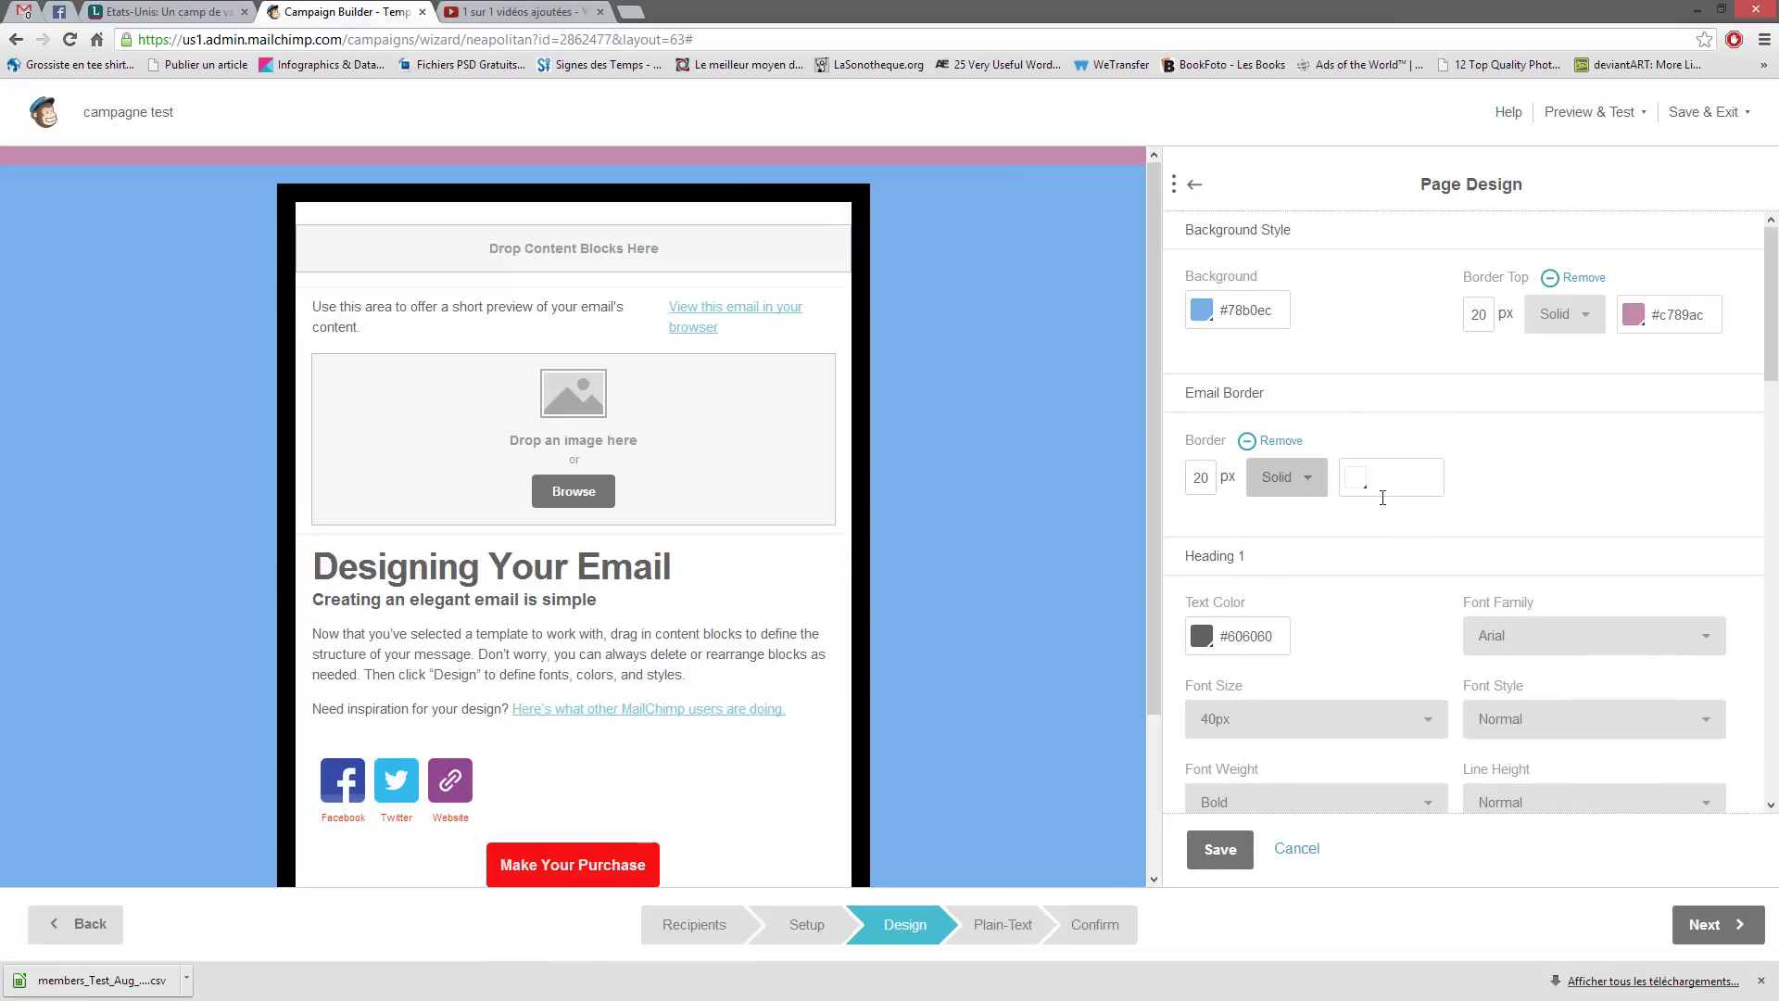
pyautogui.click(1357, 482)
pyautogui.click(1330, 523)
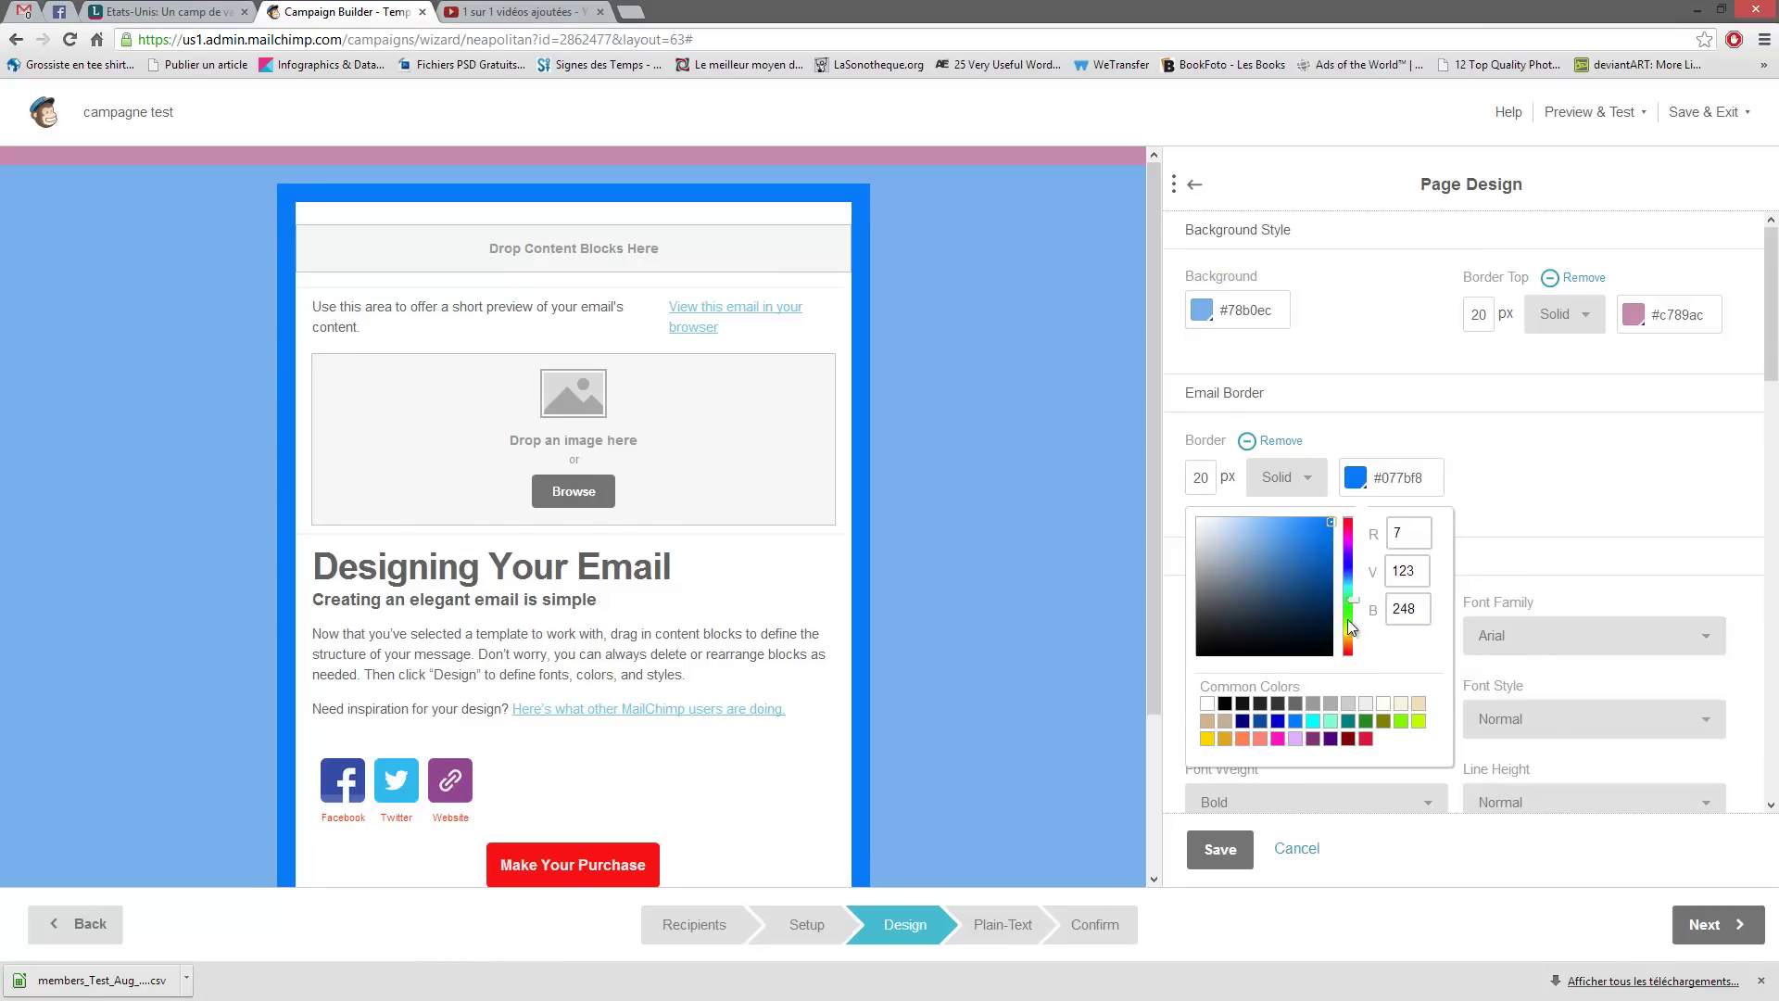
pyautogui.click(1347, 619)
pyautogui.click(1504, 494)
pyautogui.scroll(-1, 1426, 454)
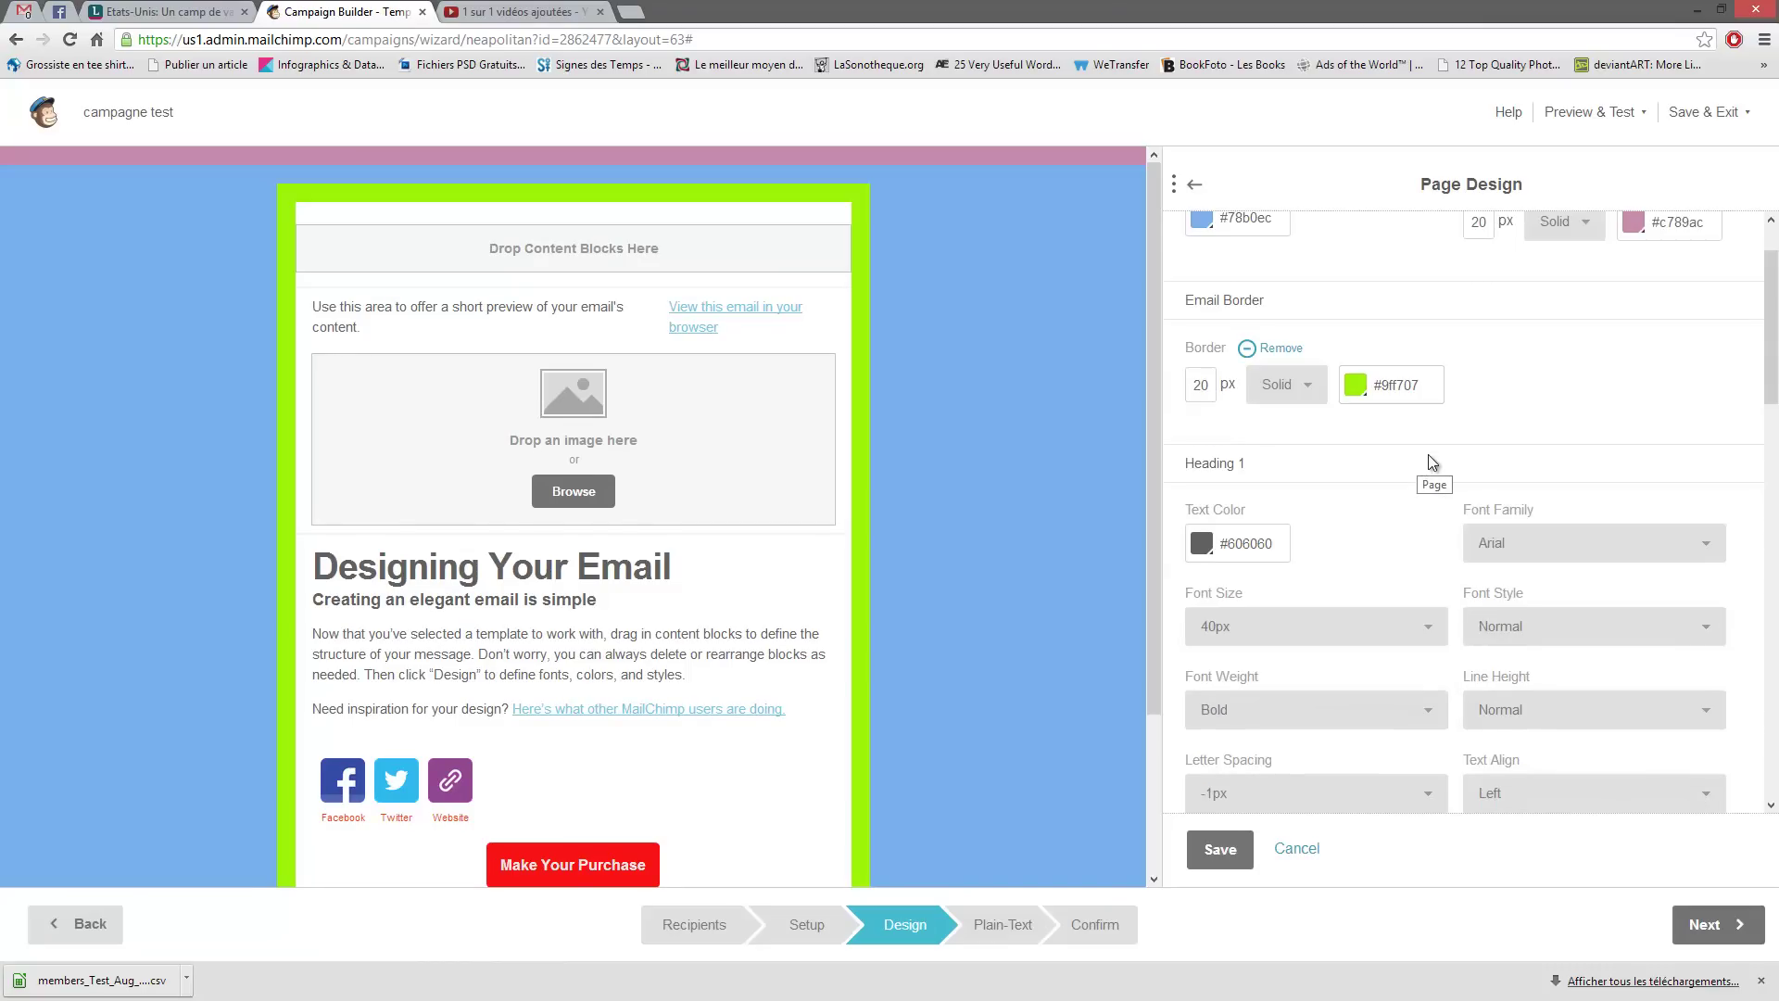
pyautogui.scroll(-2, 897, 482)
pyautogui.scroll(2, 889, 489)
pyautogui.moveTo(1267, 463); pyautogui.dragTo(1188, 463)
pyautogui.scroll(-1, 1369, 474)
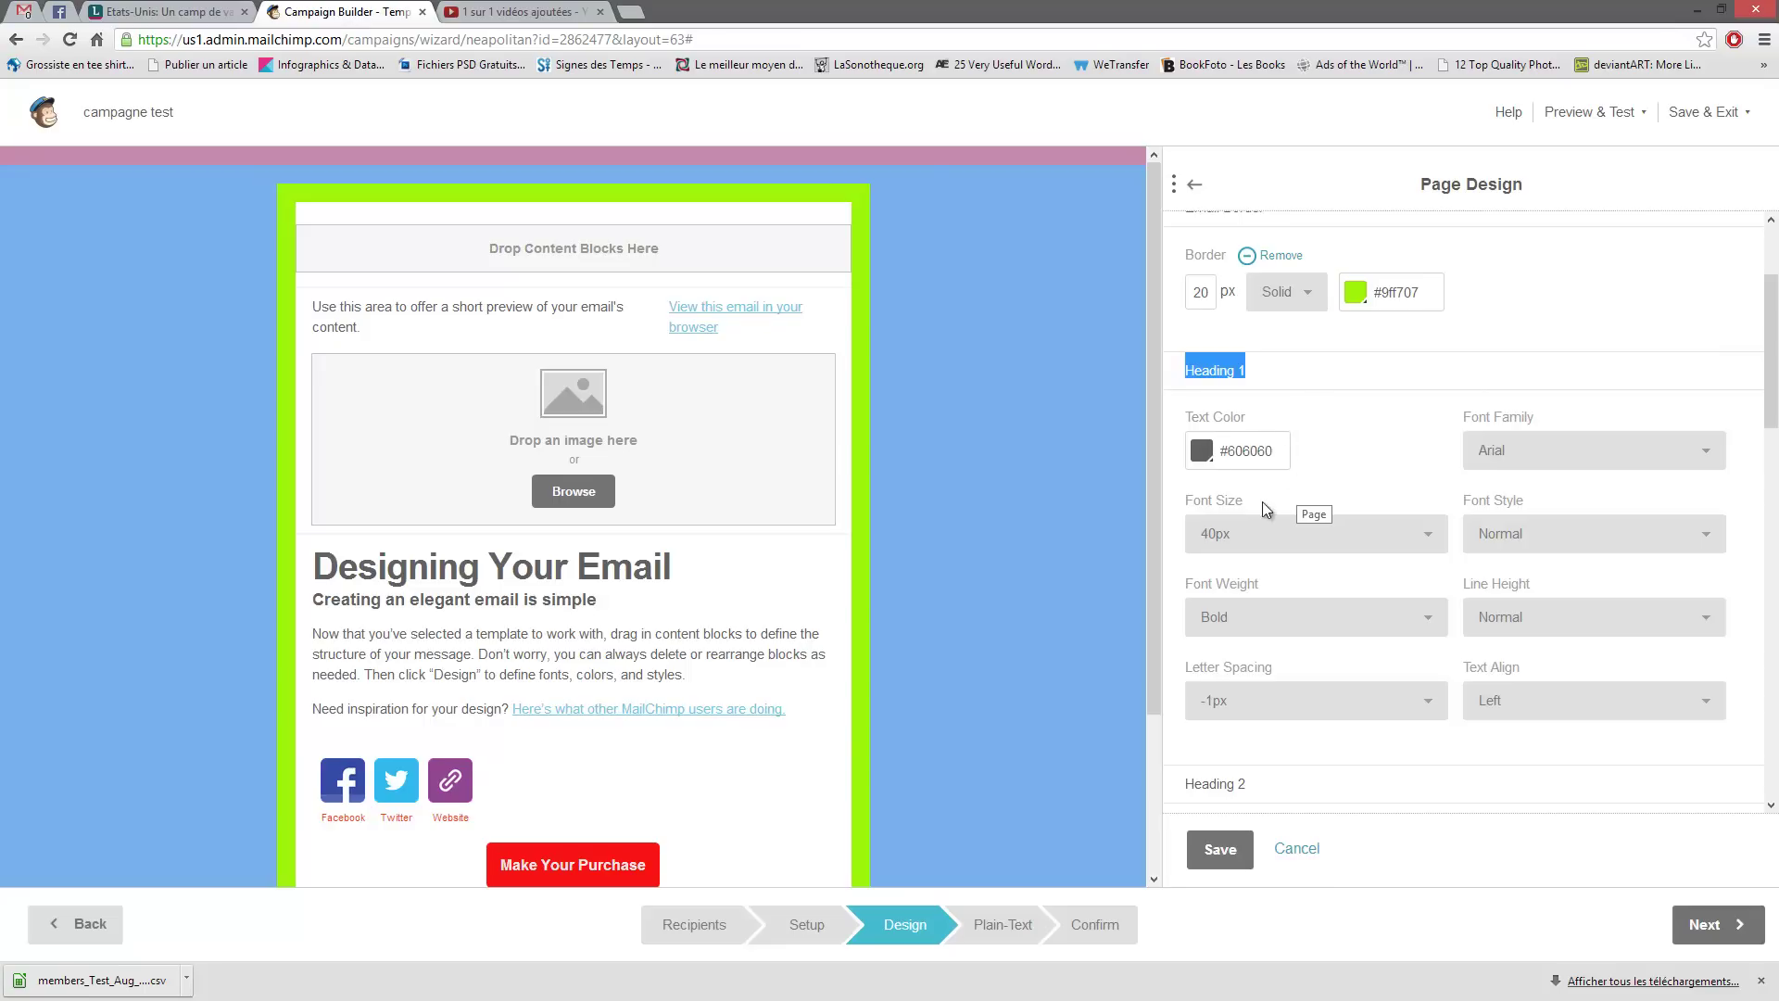
# - Set the Heading 1 text colour to blue #3676b9
pyautogui.click(1233, 464)
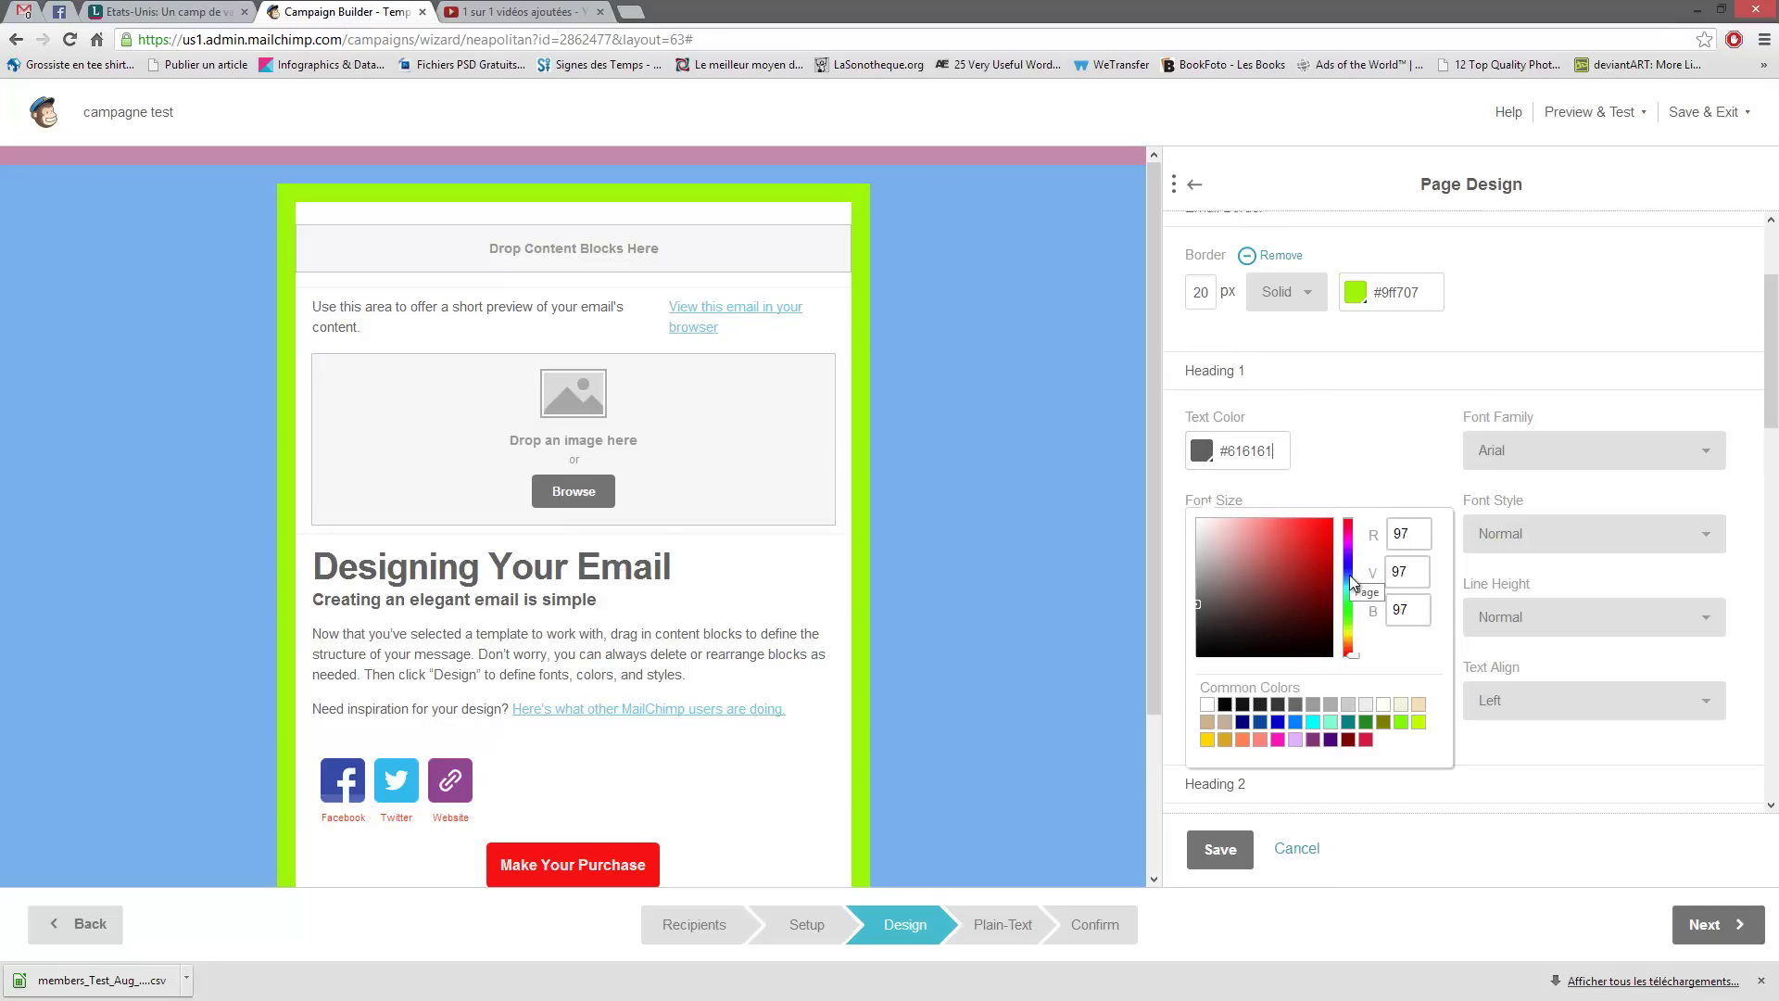
pyautogui.click(1348, 575)
pyautogui.click(1347, 474)
pyautogui.click(1203, 449)
pyautogui.click(1295, 554)
pyautogui.click(1348, 455)
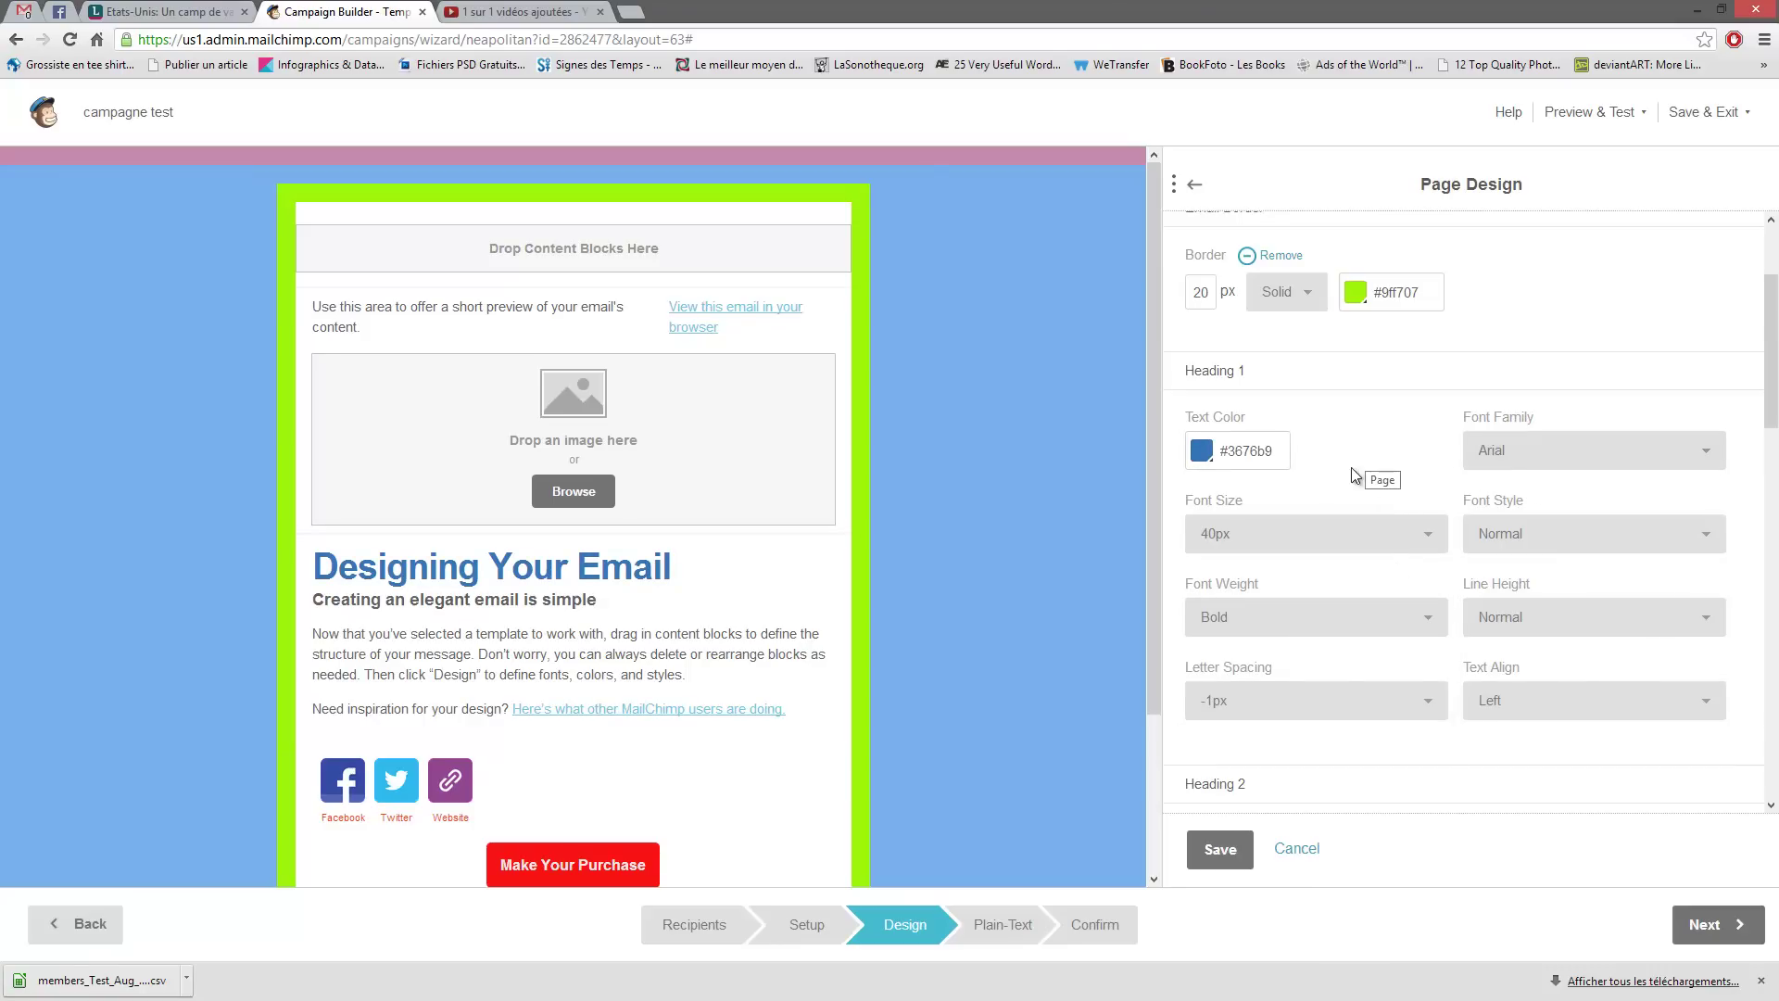
# - Set the Heading Link text colour to pink #ca5282
pyautogui.scroll(-5, 1297, 556)
pyautogui.scroll(-10, 1357, 444)
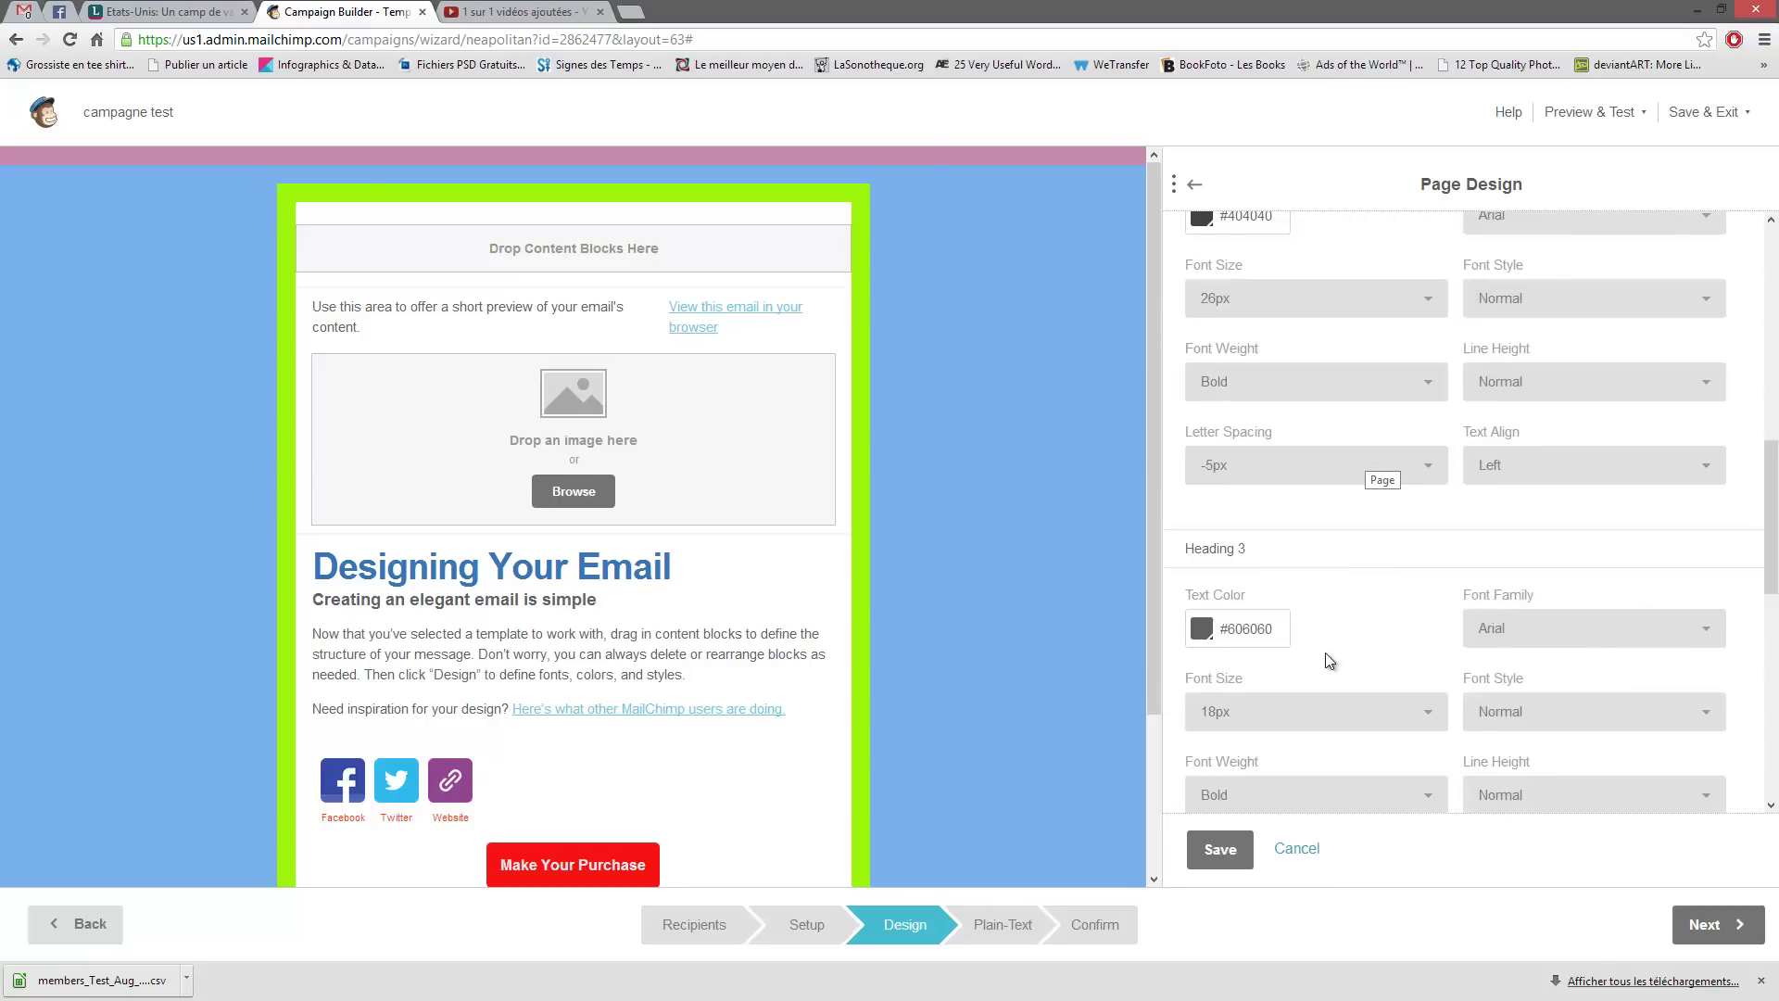
pyautogui.scroll(-1, 1401, 583)
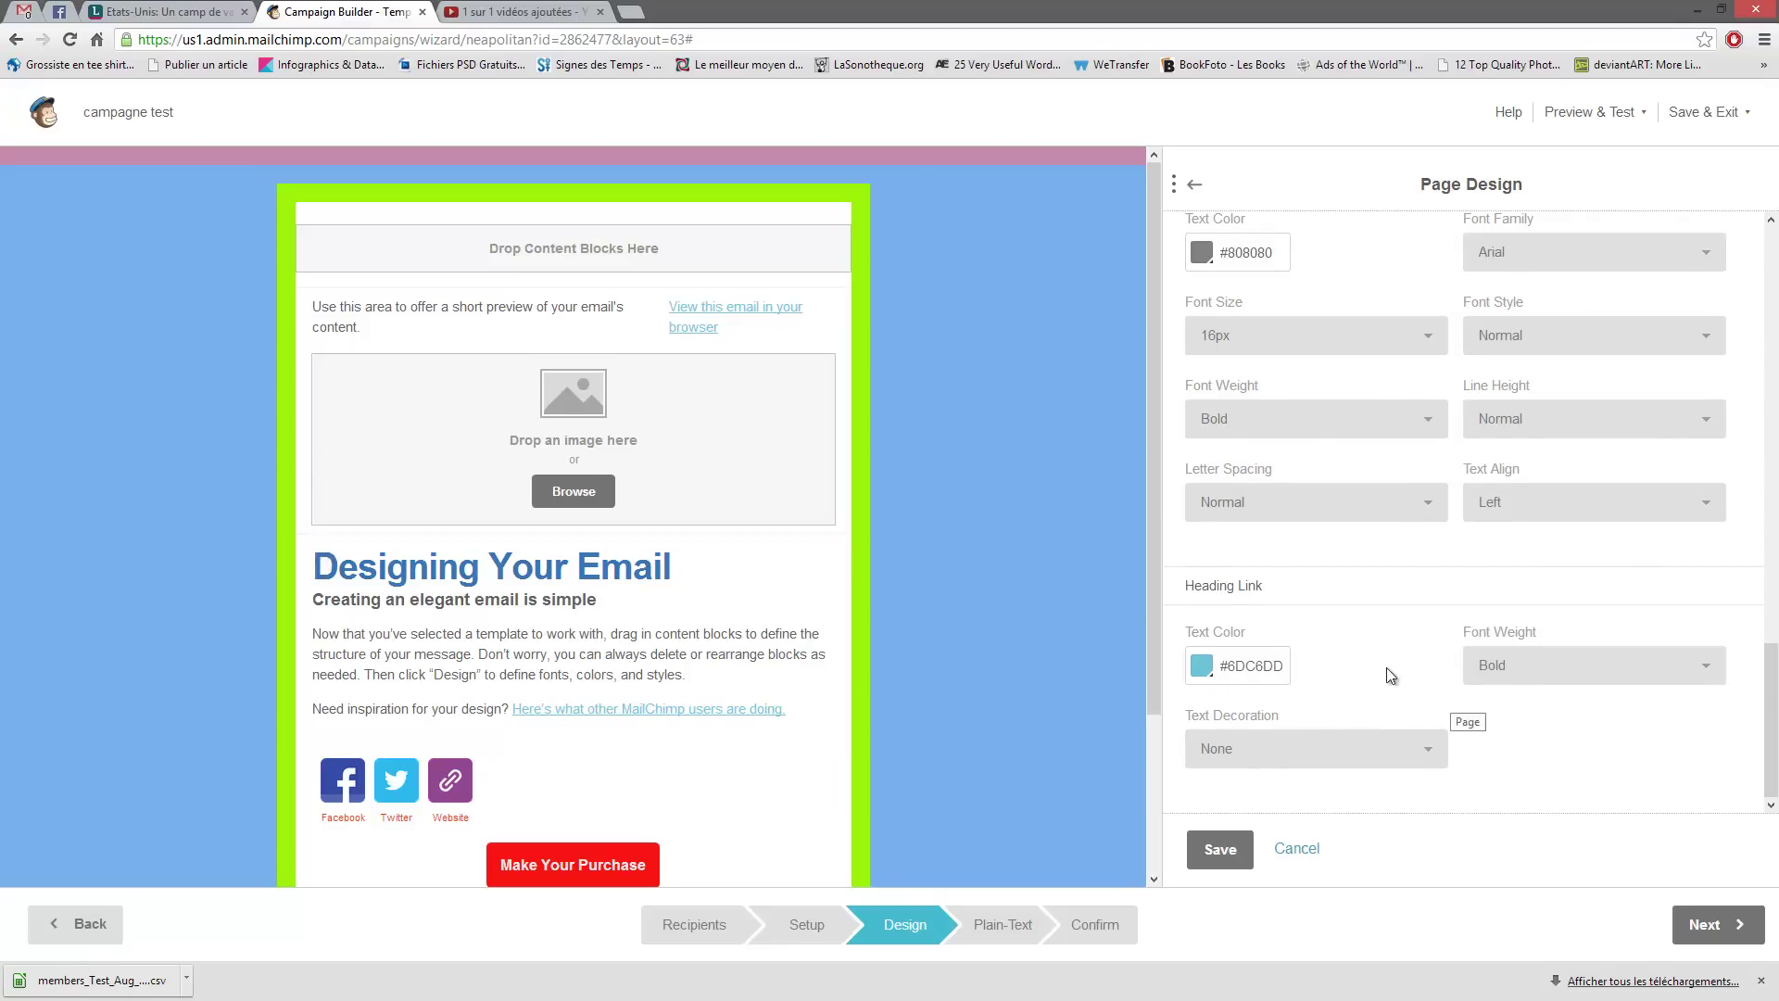
pyautogui.click(1198, 664)
pyautogui.click(1346, 741)
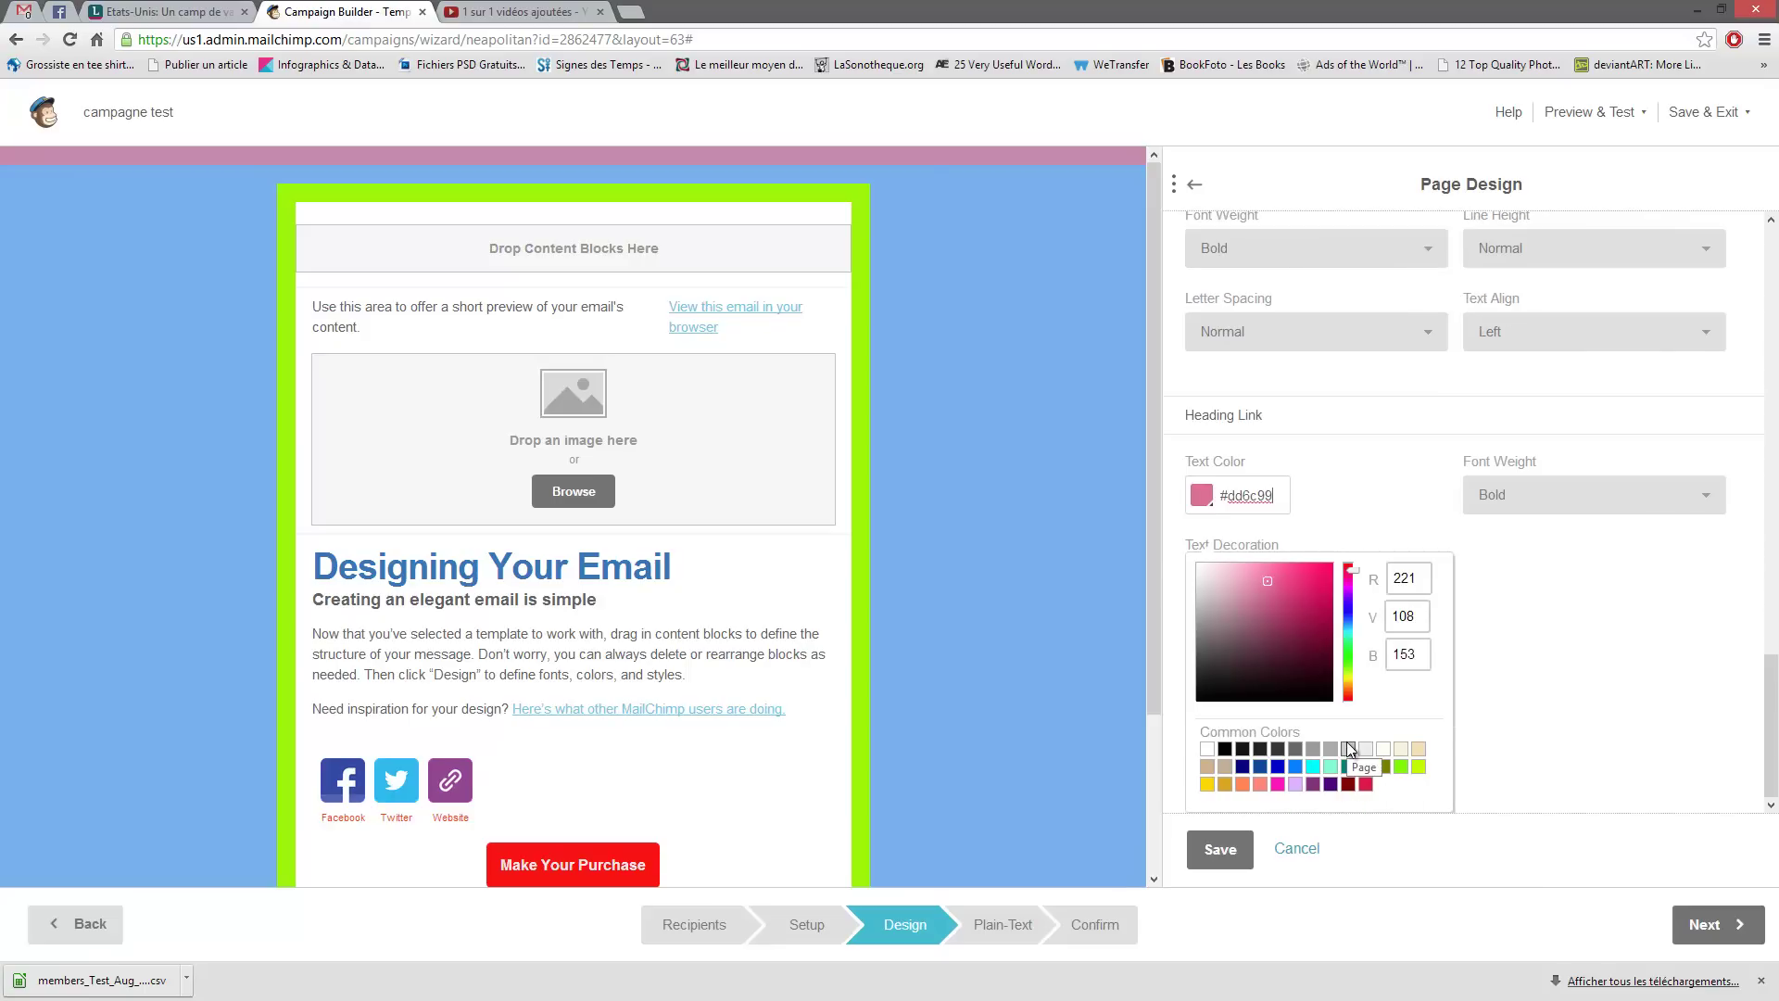
pyautogui.moveTo(1286, 574)
pyautogui.mouseDown()
pyautogui.moveTo(1320, 591)
pyautogui.moveTo(1278, 592)
pyautogui.mouseUp()
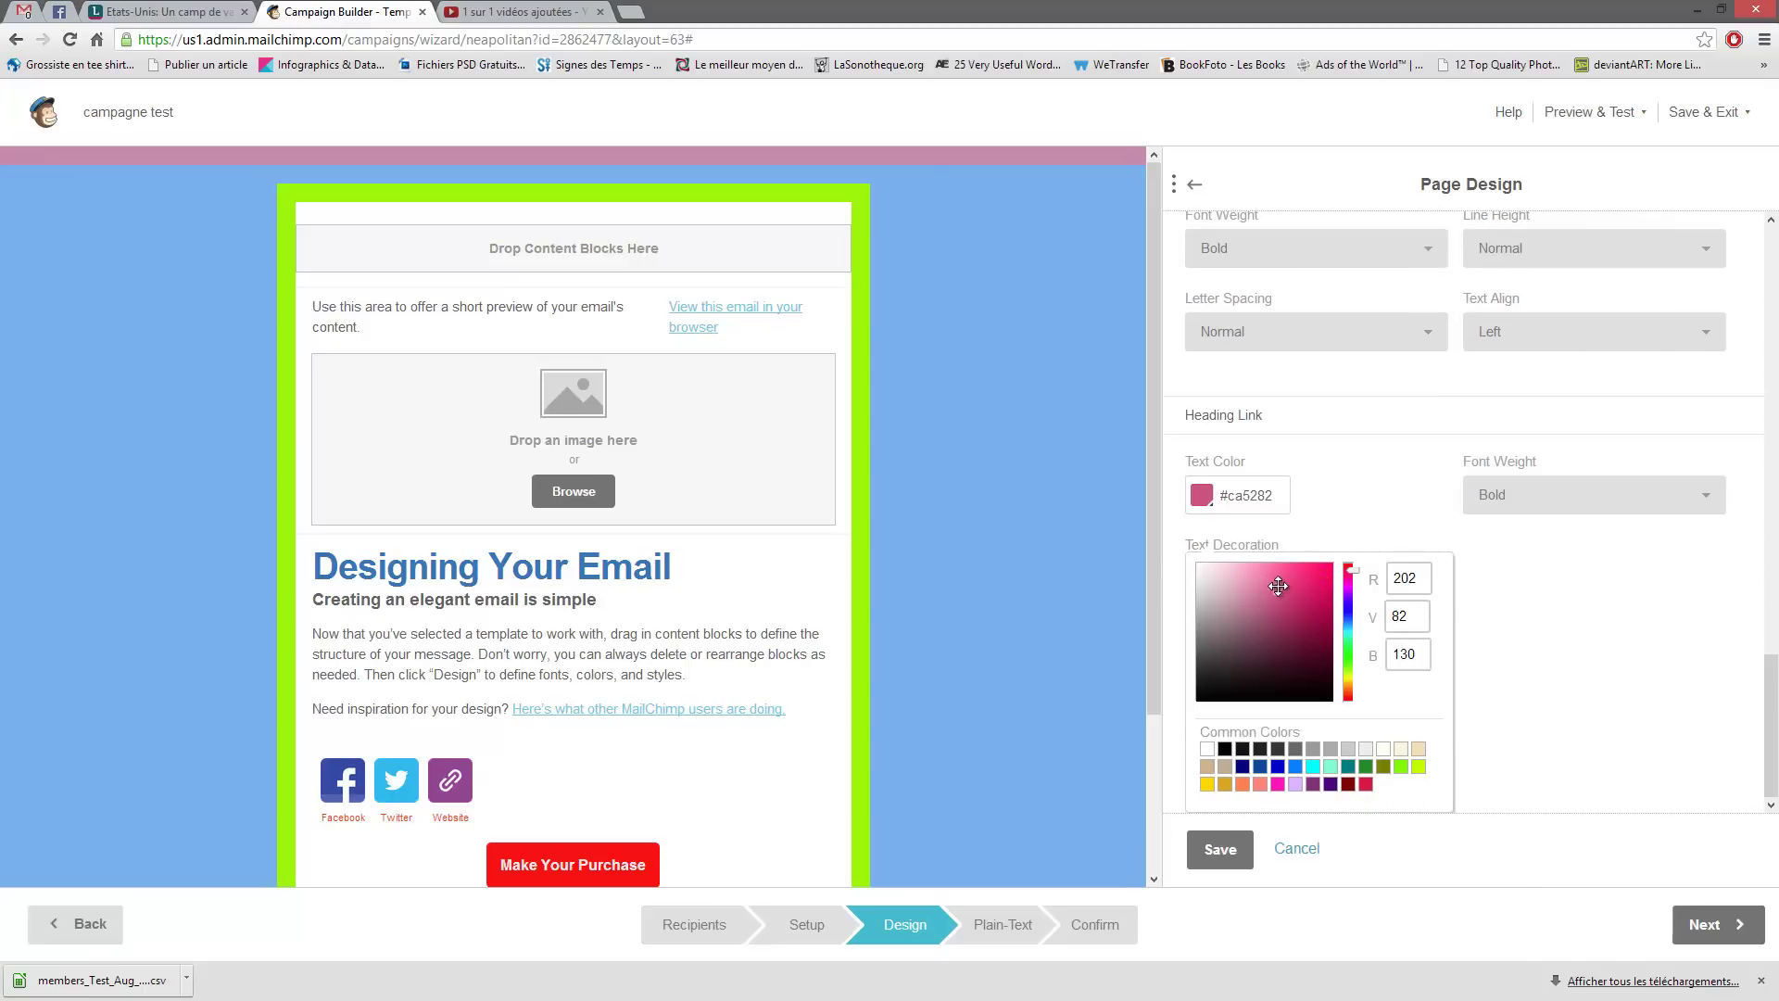
pyautogui.click(1584, 601)
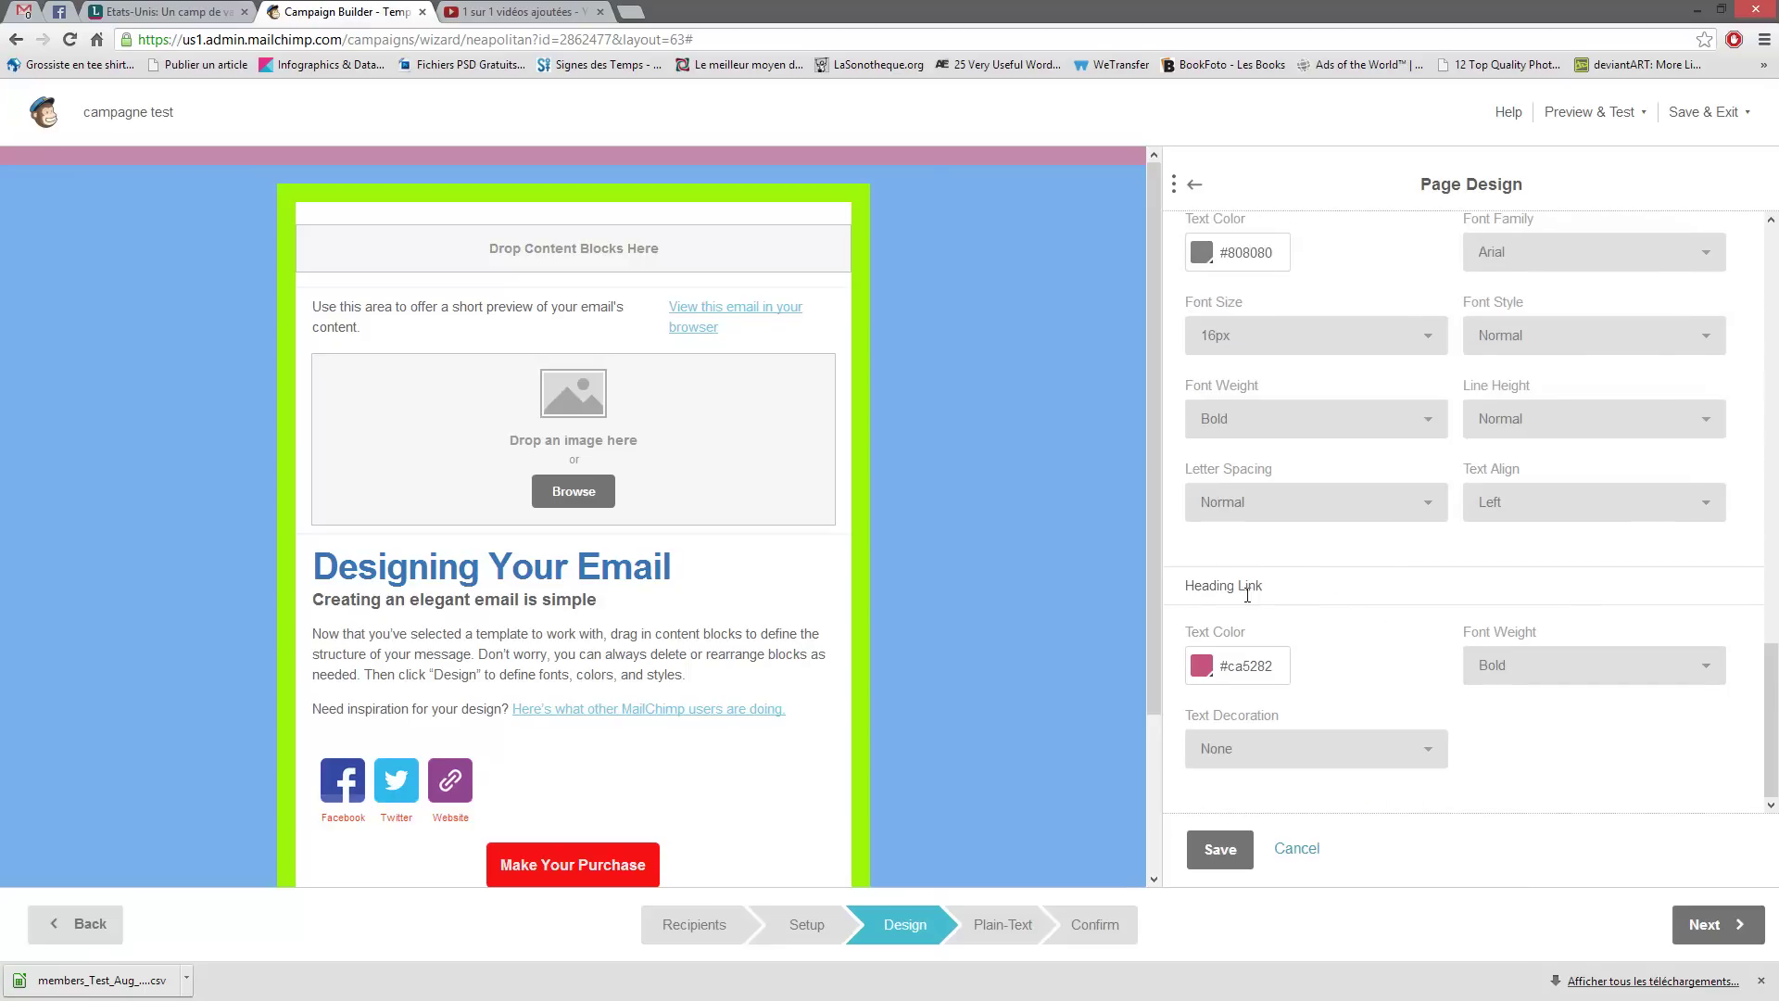
# - Review the heading settings and save the Page Design changes
pyautogui.moveTo(1262, 579); pyautogui.dragTo(1194, 593)
pyautogui.scroll(5, 1408, 720)
pyautogui.scroll(10, 1395, 724)
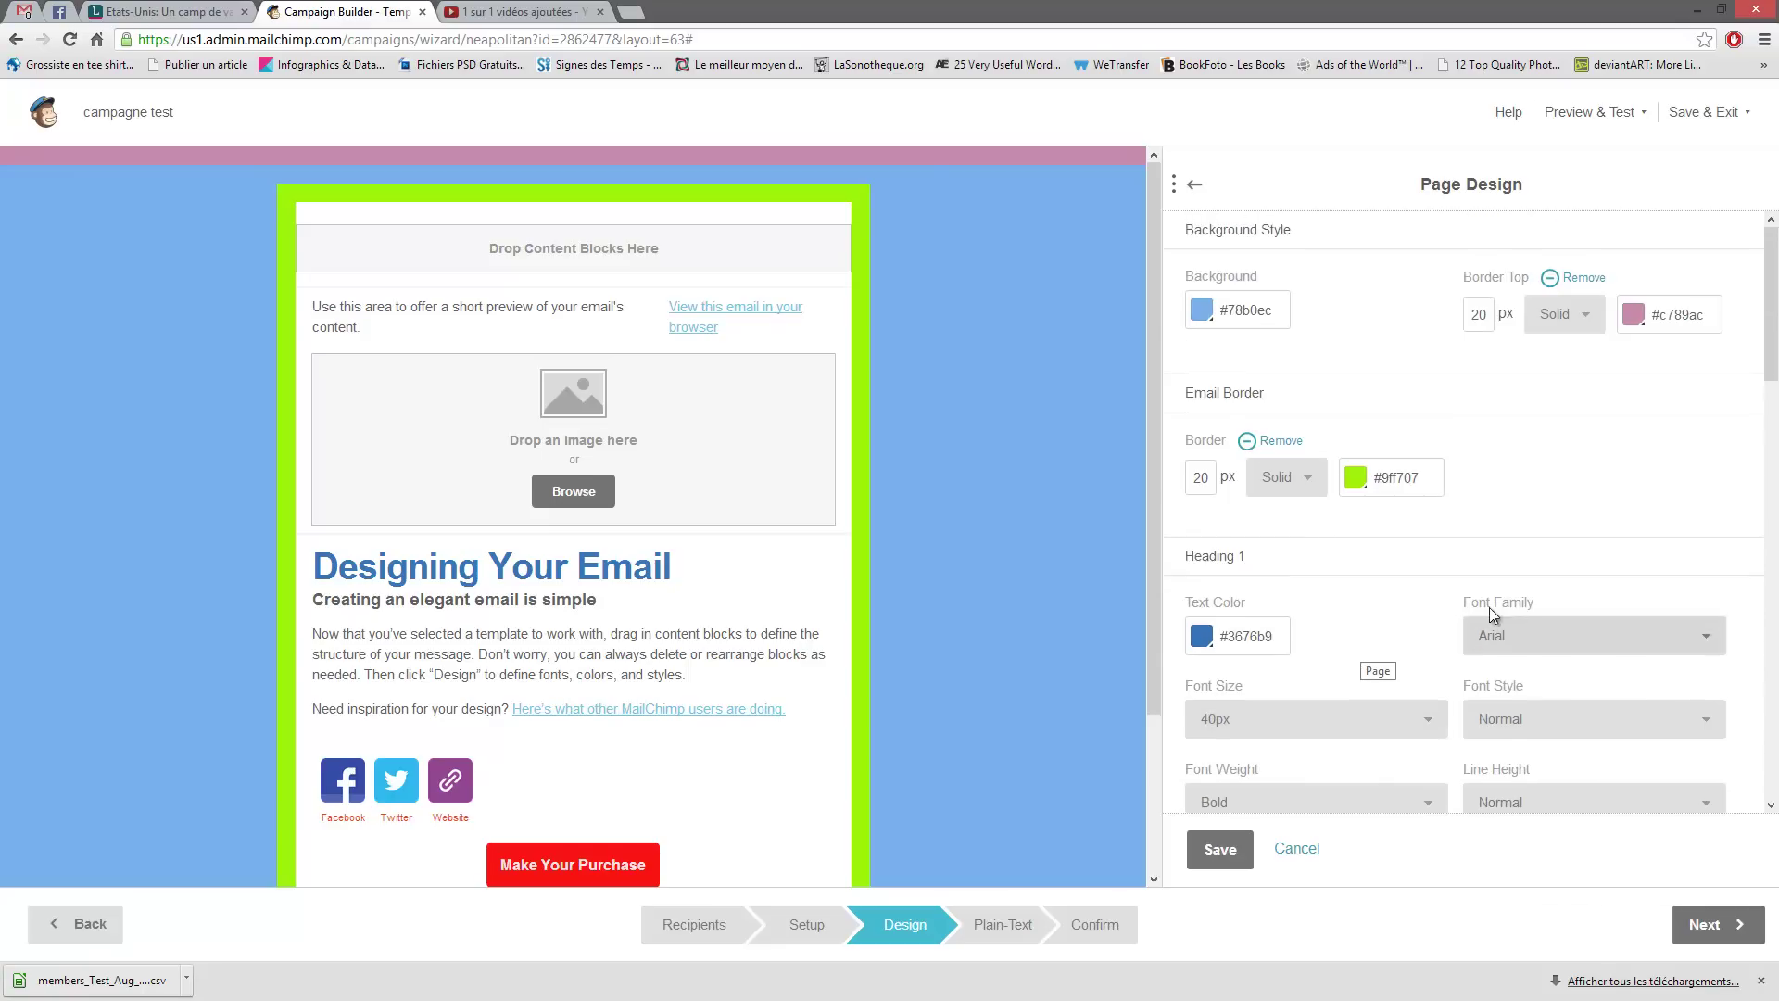
pyautogui.scroll(-10, 1487, 608)
pyautogui.scroll(-2, 1443, 517)
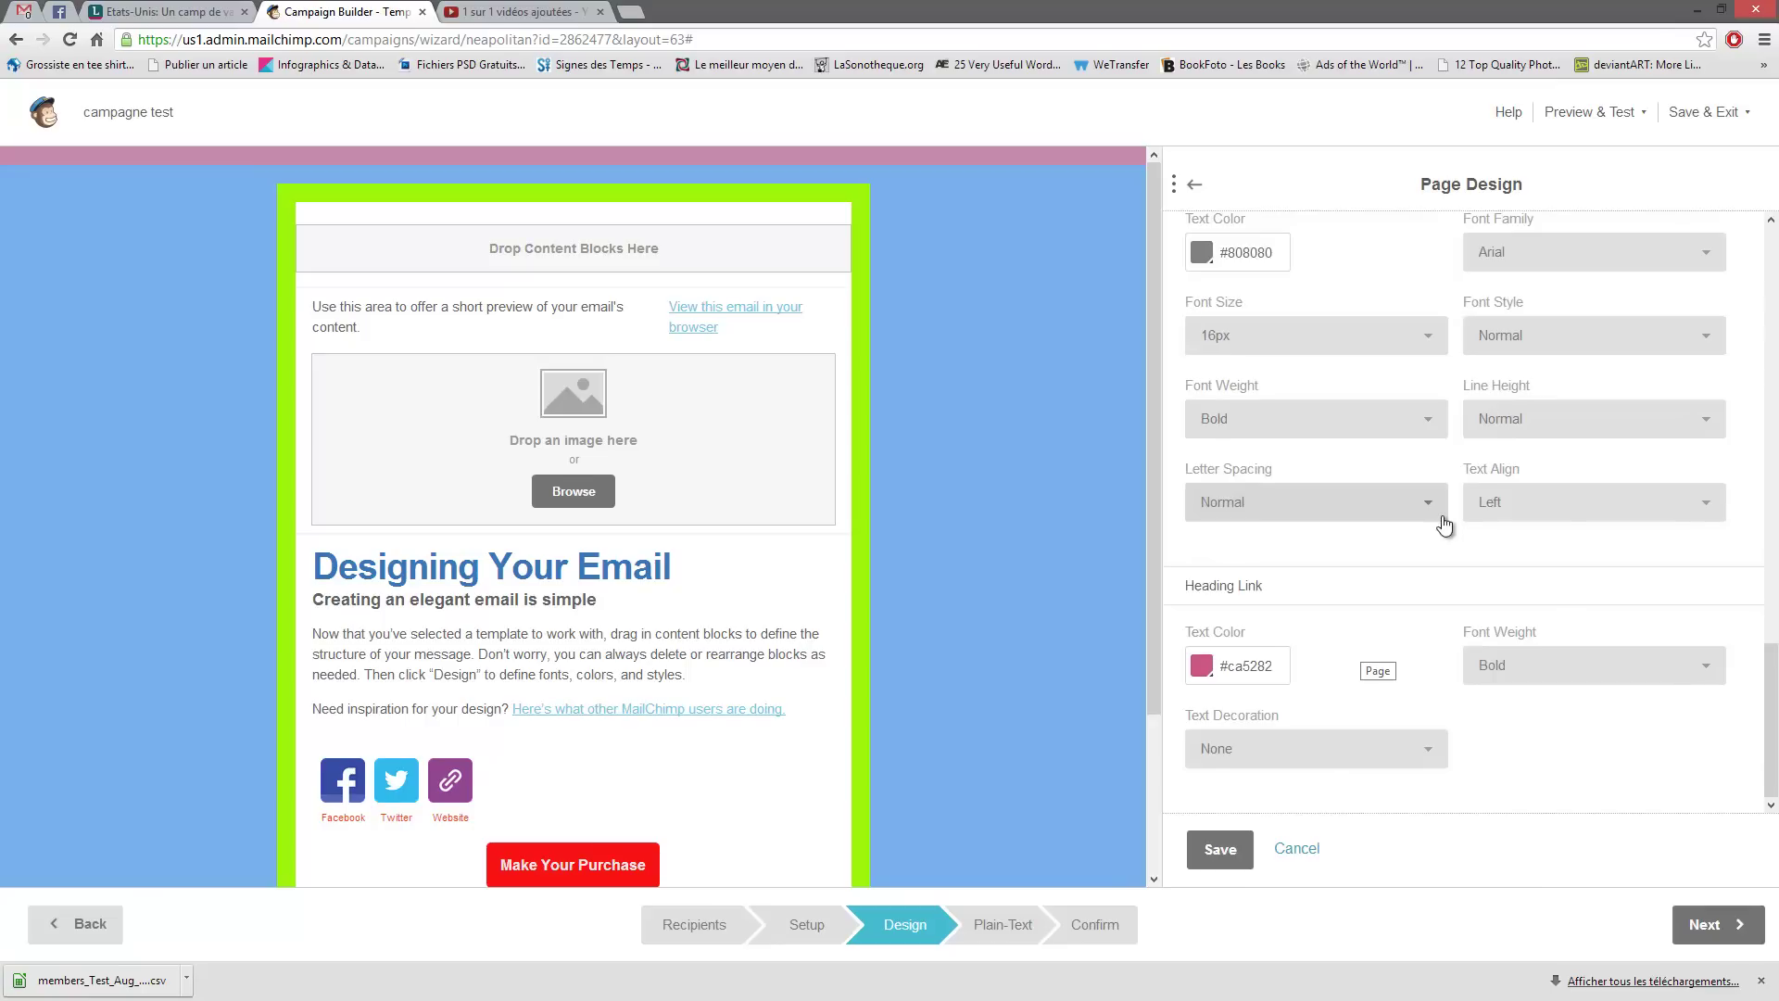
pyautogui.scroll(5, 1448, 545)
pyautogui.scroll(-3, 1447, 545)
pyautogui.scroll(4, 1444, 570)
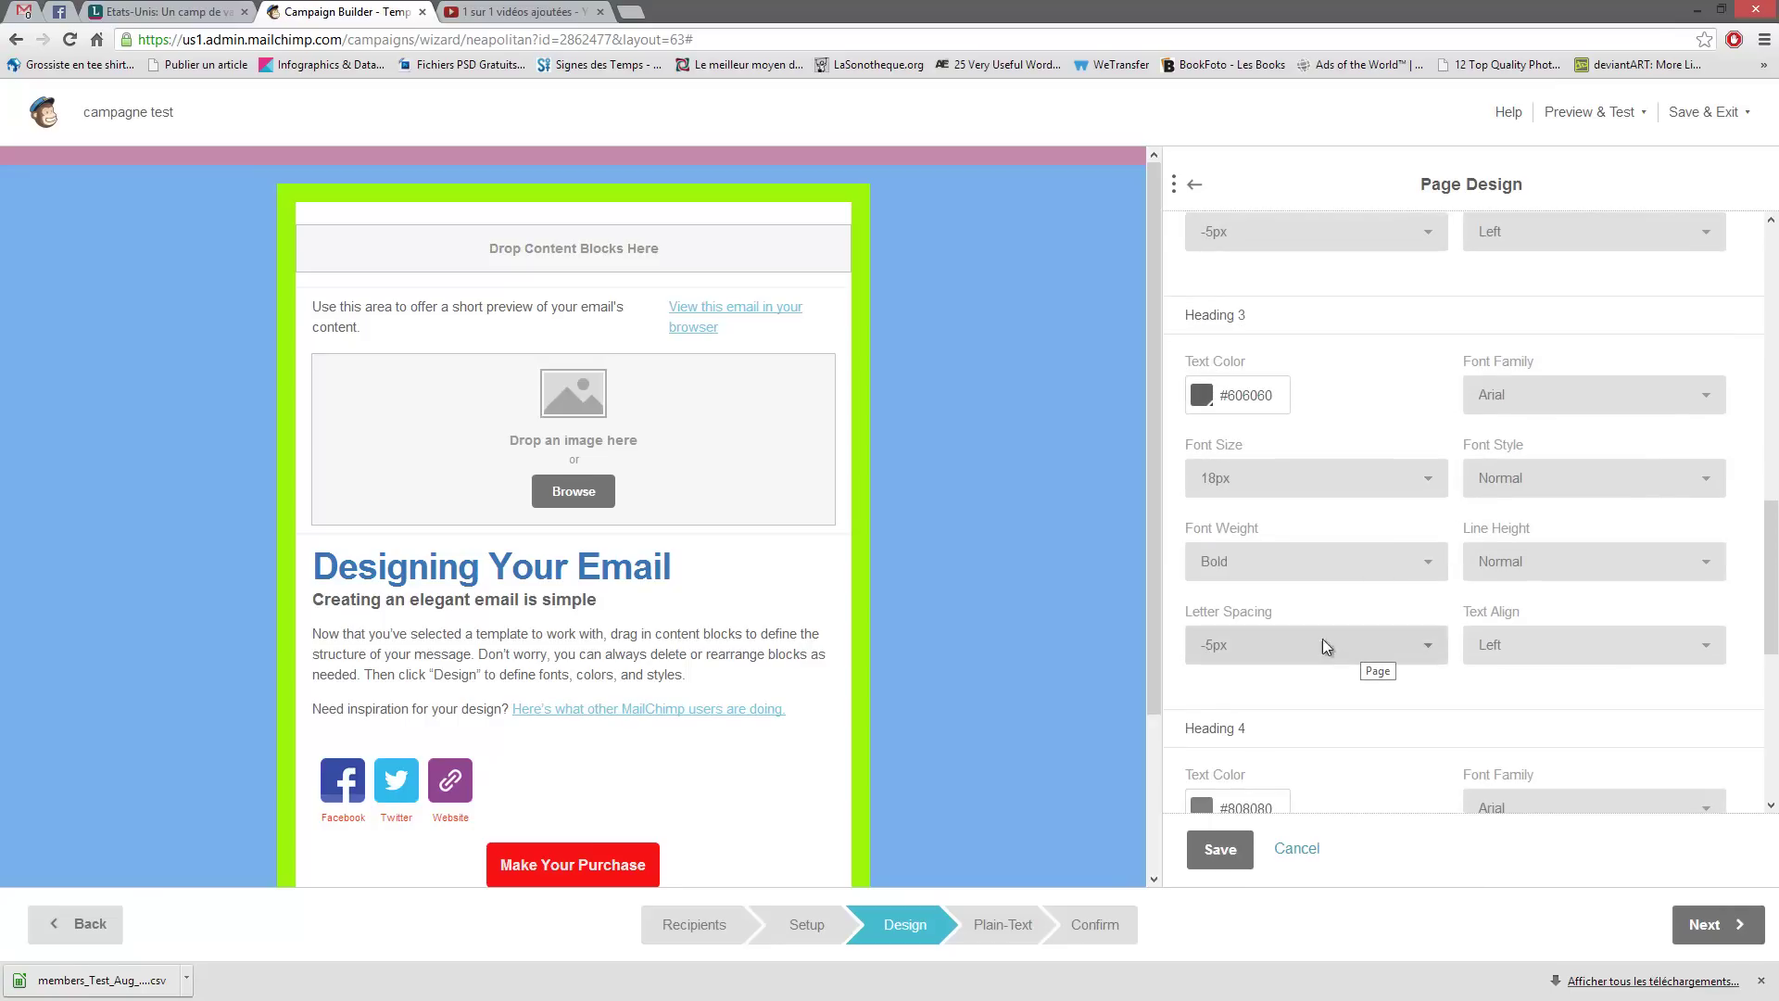
pyautogui.scroll(4, 1455, 610)
pyautogui.scroll(6, 1473, 600)
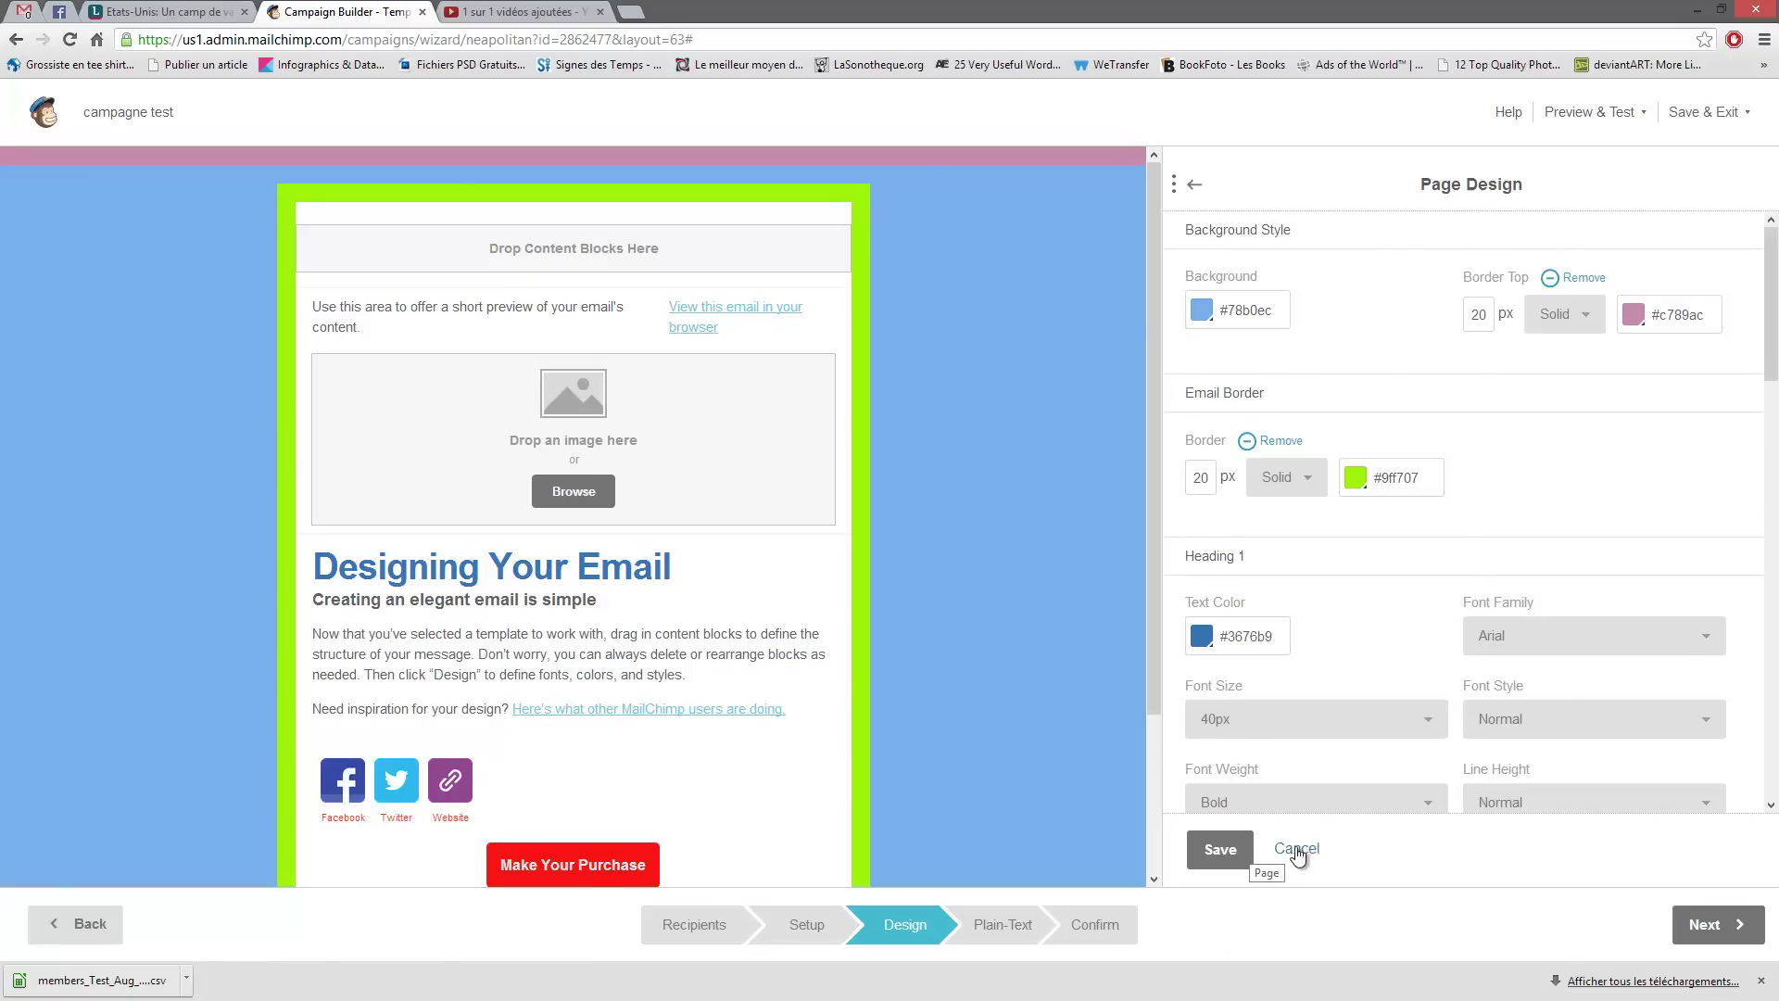
pyautogui.click(1225, 848)
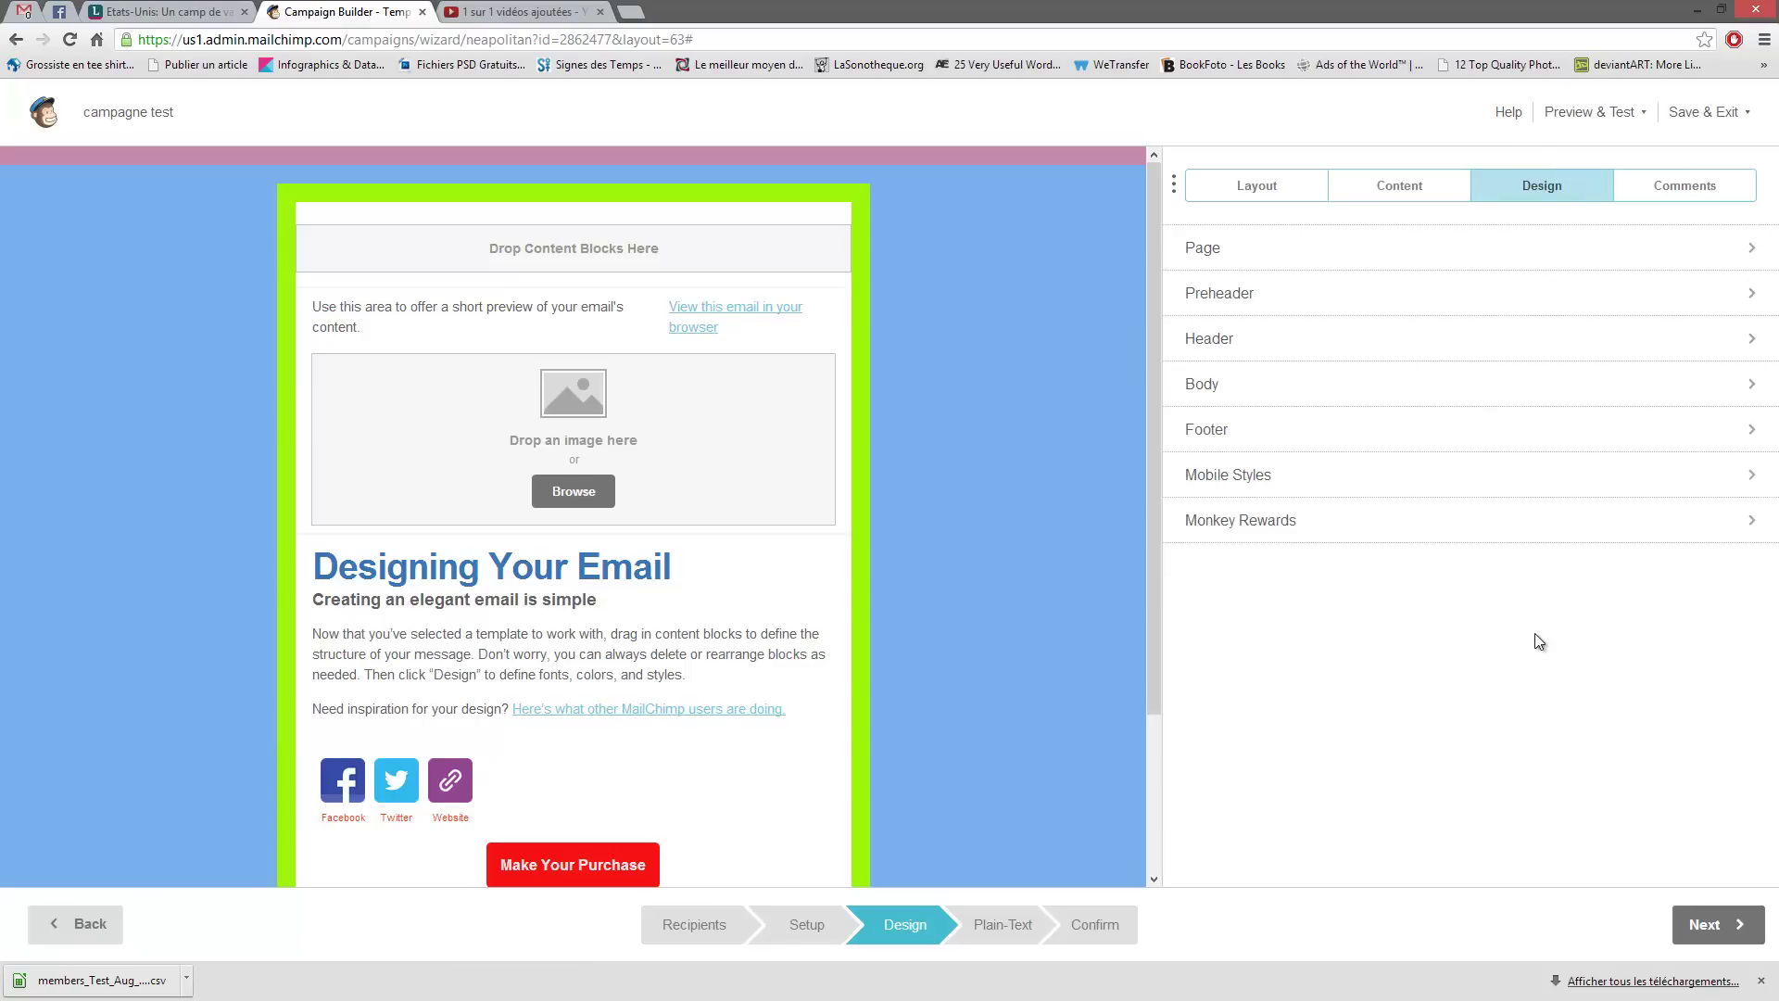
# - Browse the Preheader, Header, Body and Footer design settings in turn
pyautogui.click(1272, 301)
pyautogui.scroll(-1, 1427, 431)
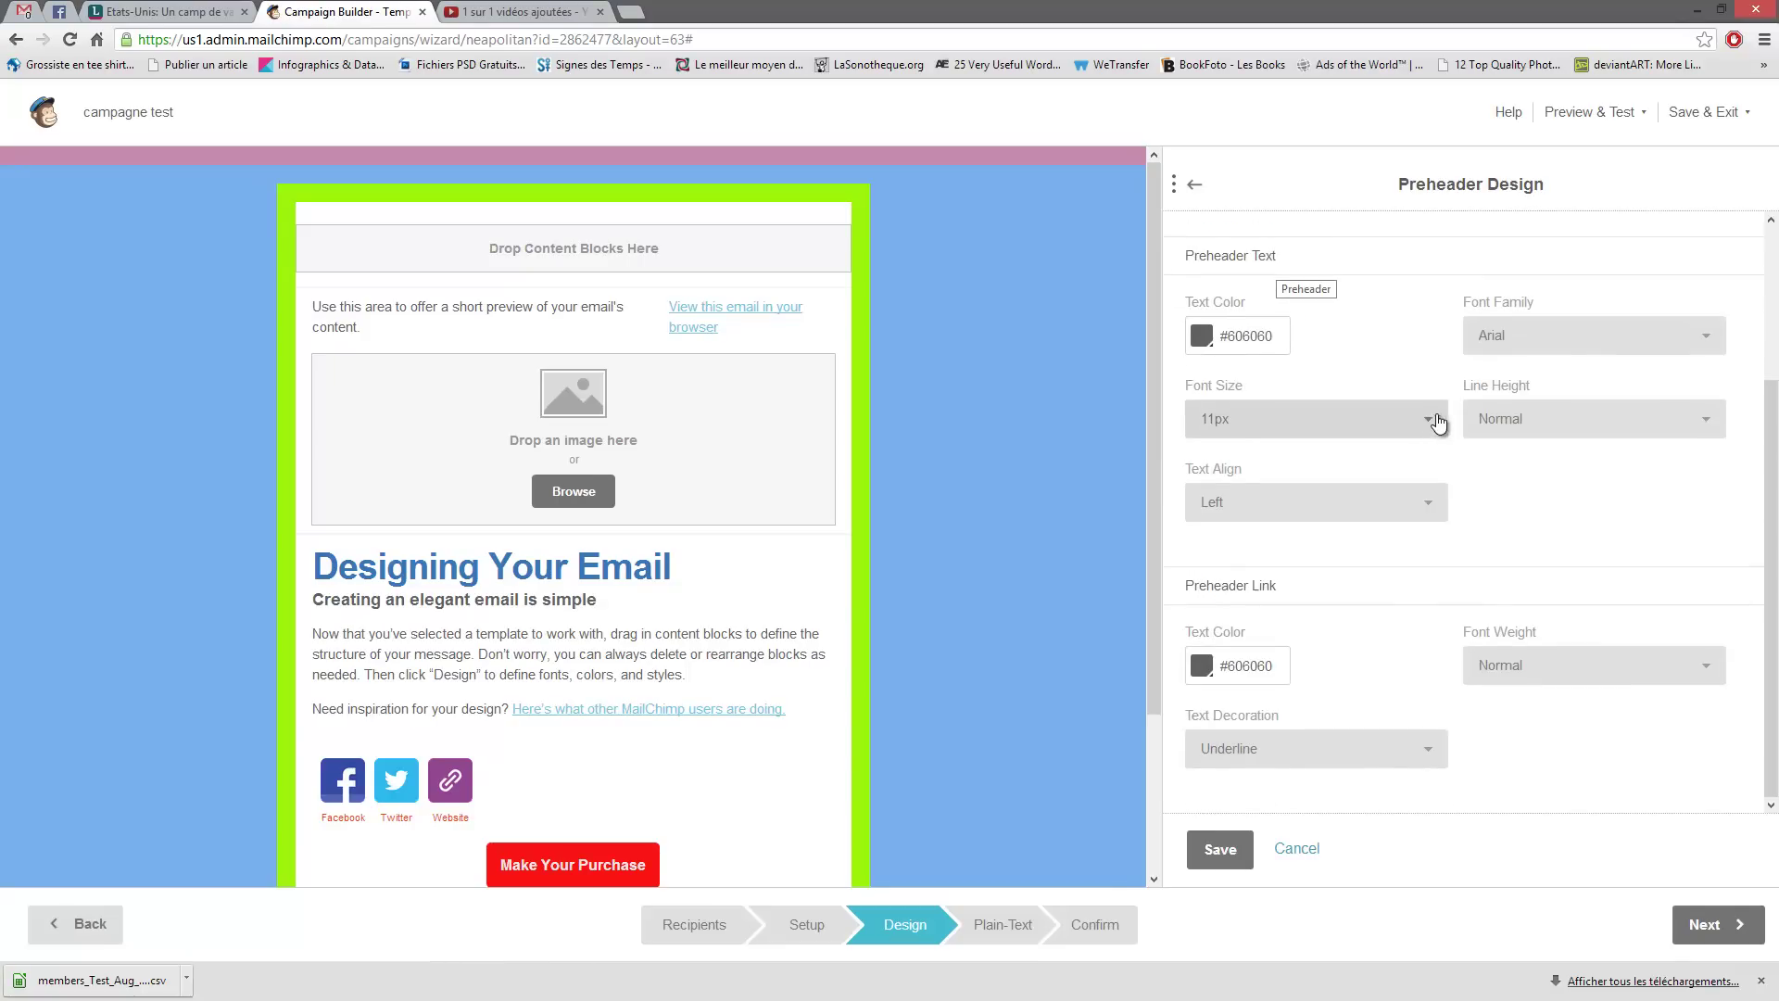
pyautogui.scroll(1, 1408, 412)
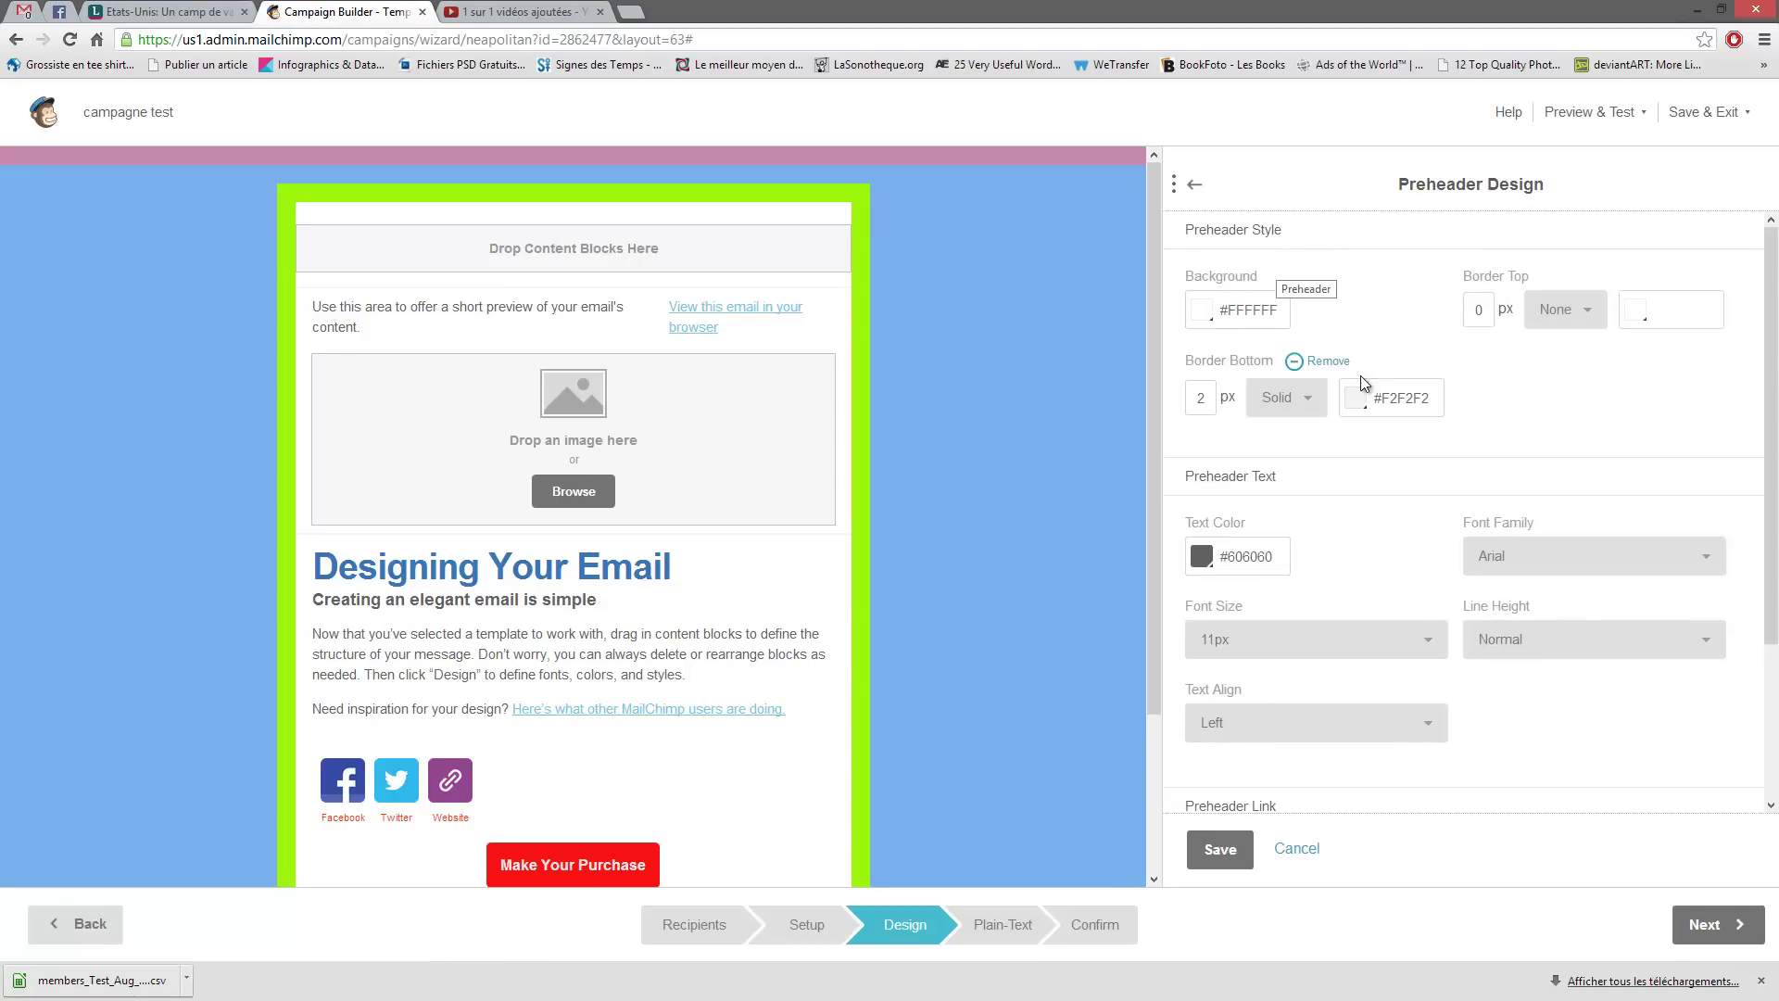
pyautogui.click(1191, 184)
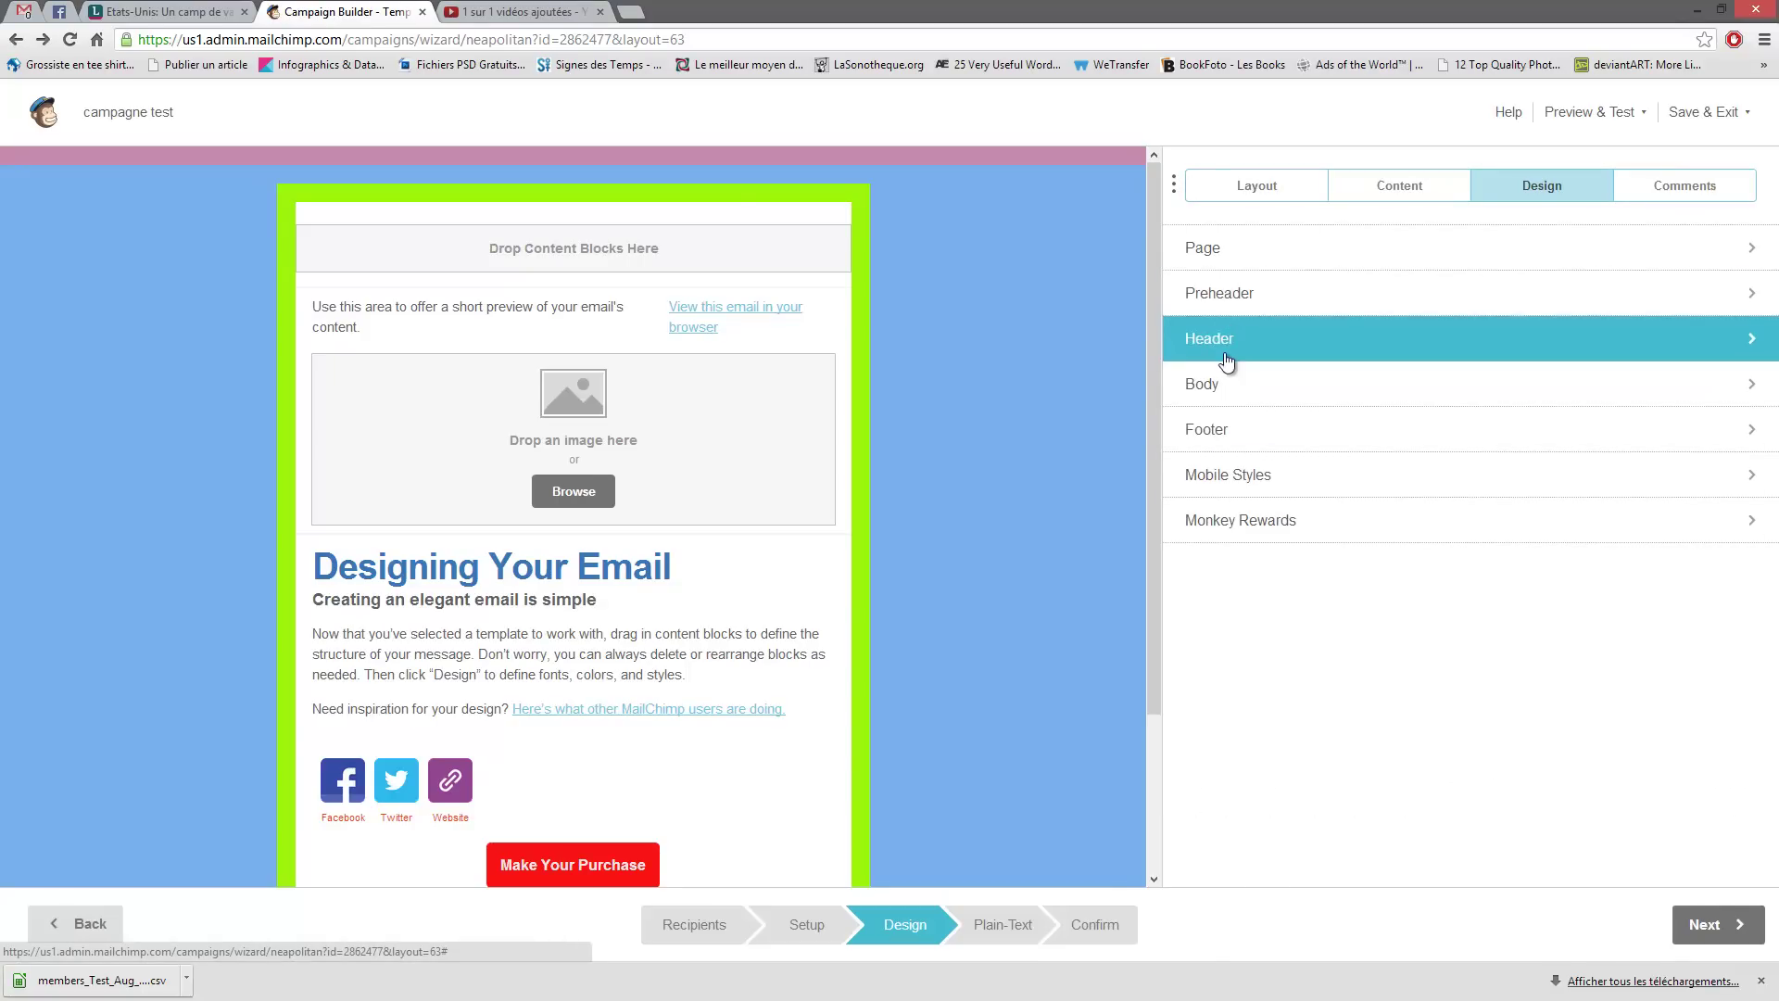
pyautogui.click(1225, 339)
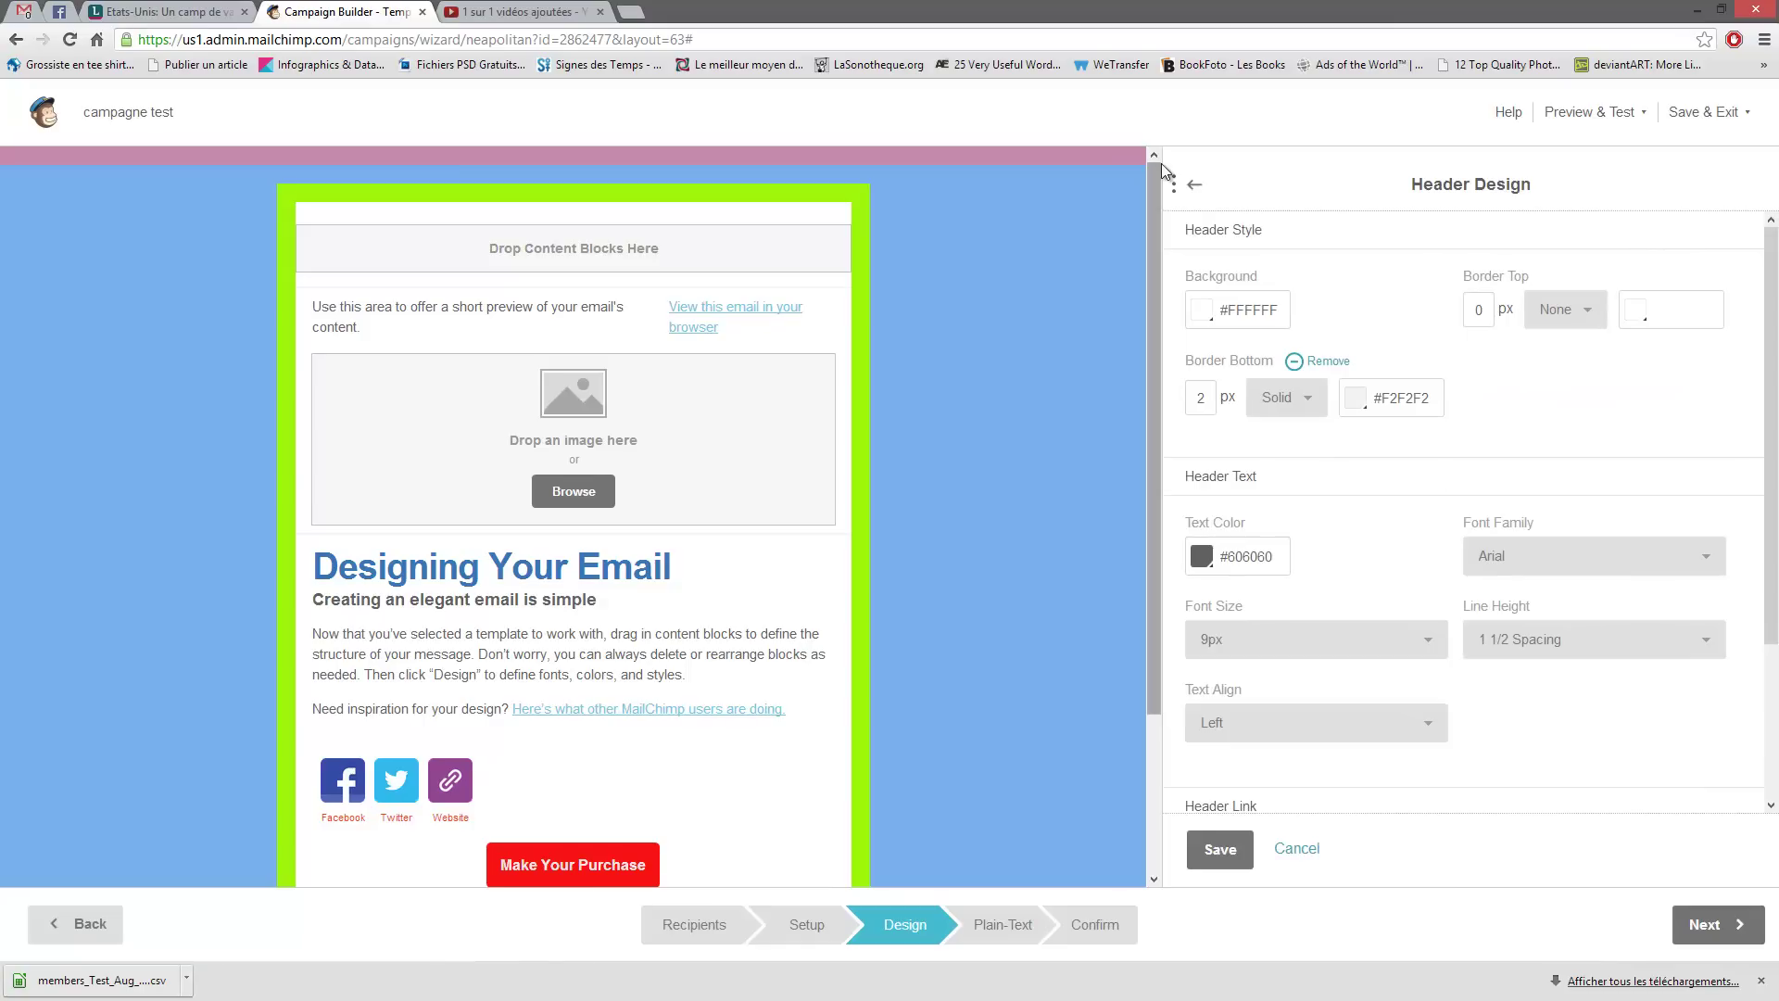
pyautogui.click(1191, 184)
pyautogui.click(1343, 385)
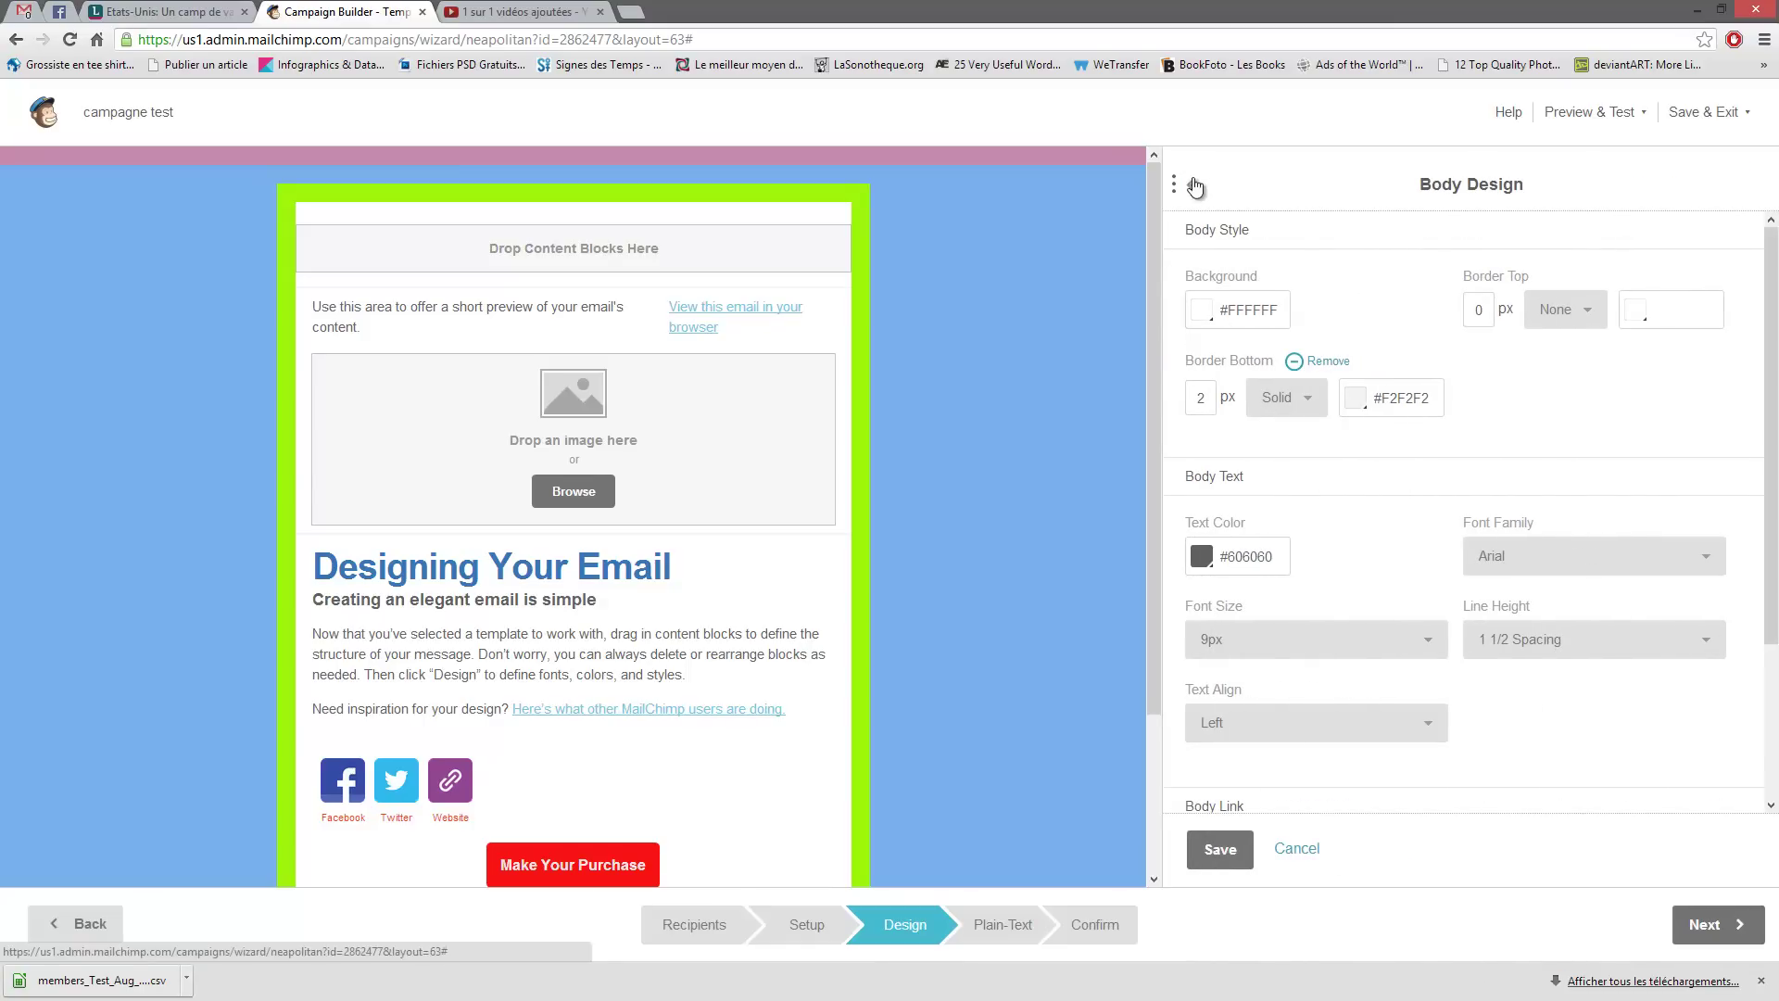
pyautogui.click(1195, 184)
pyautogui.click(1262, 429)
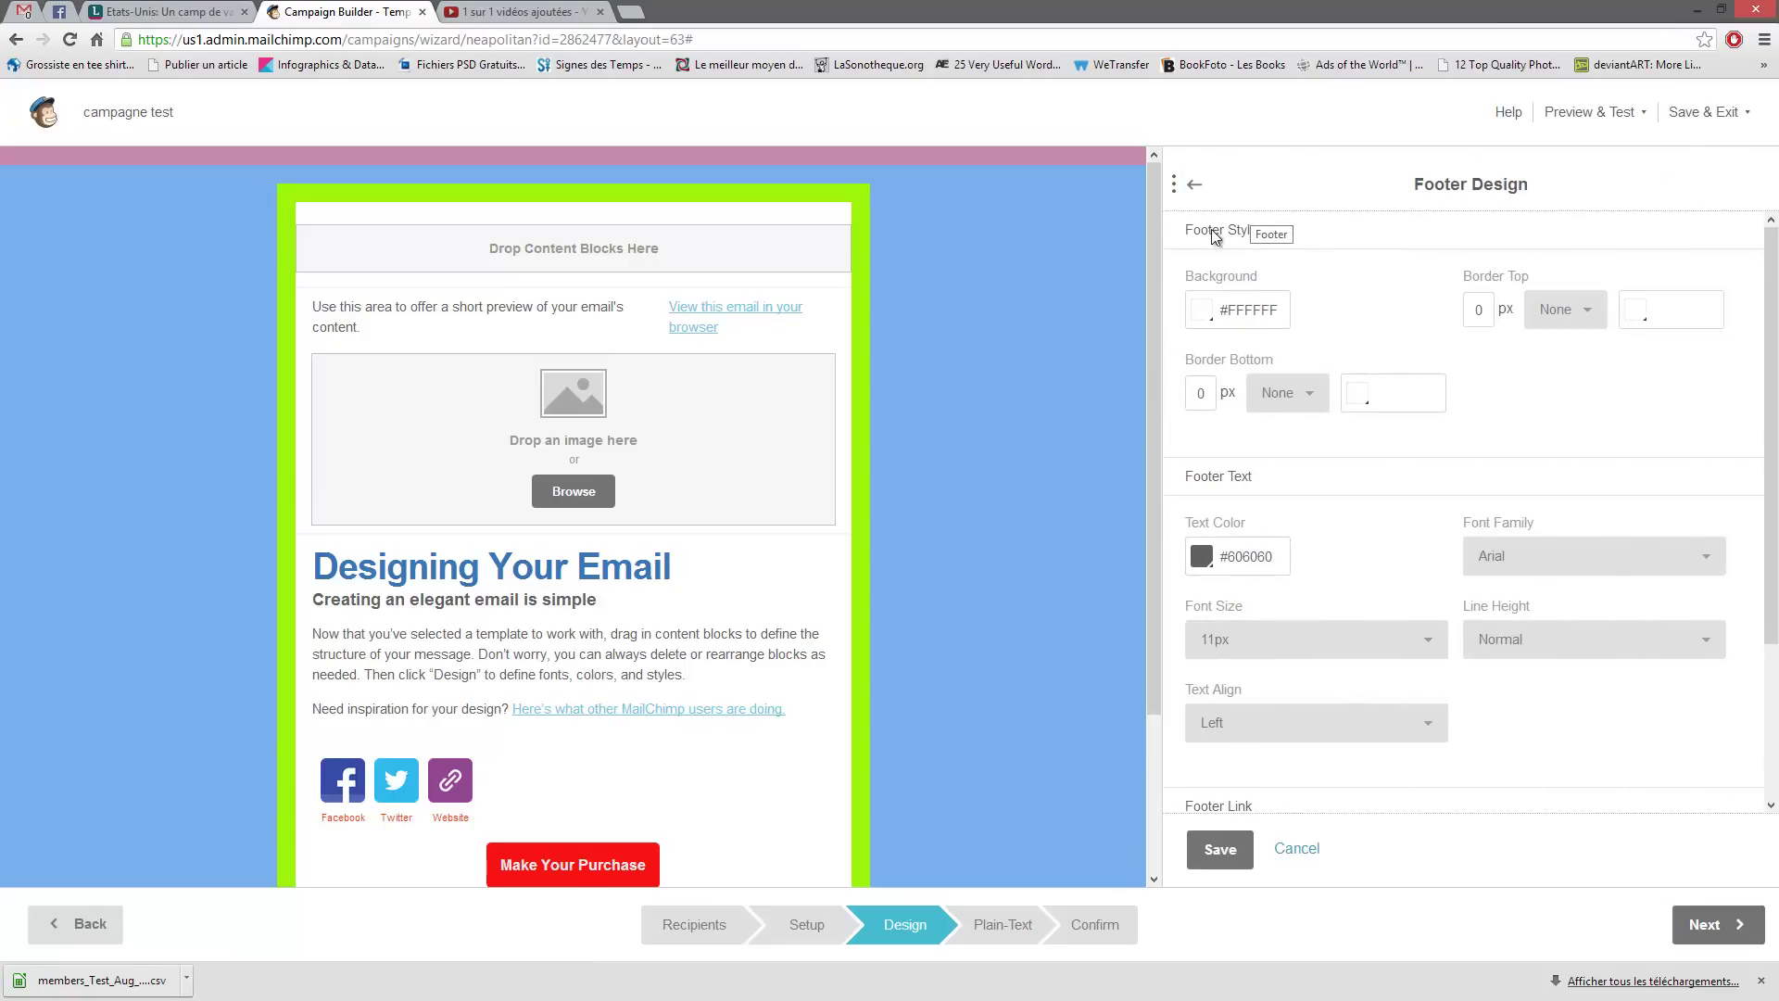
pyautogui.click(1194, 184)
# - Make the email body background red
pyautogui.click(1214, 396)
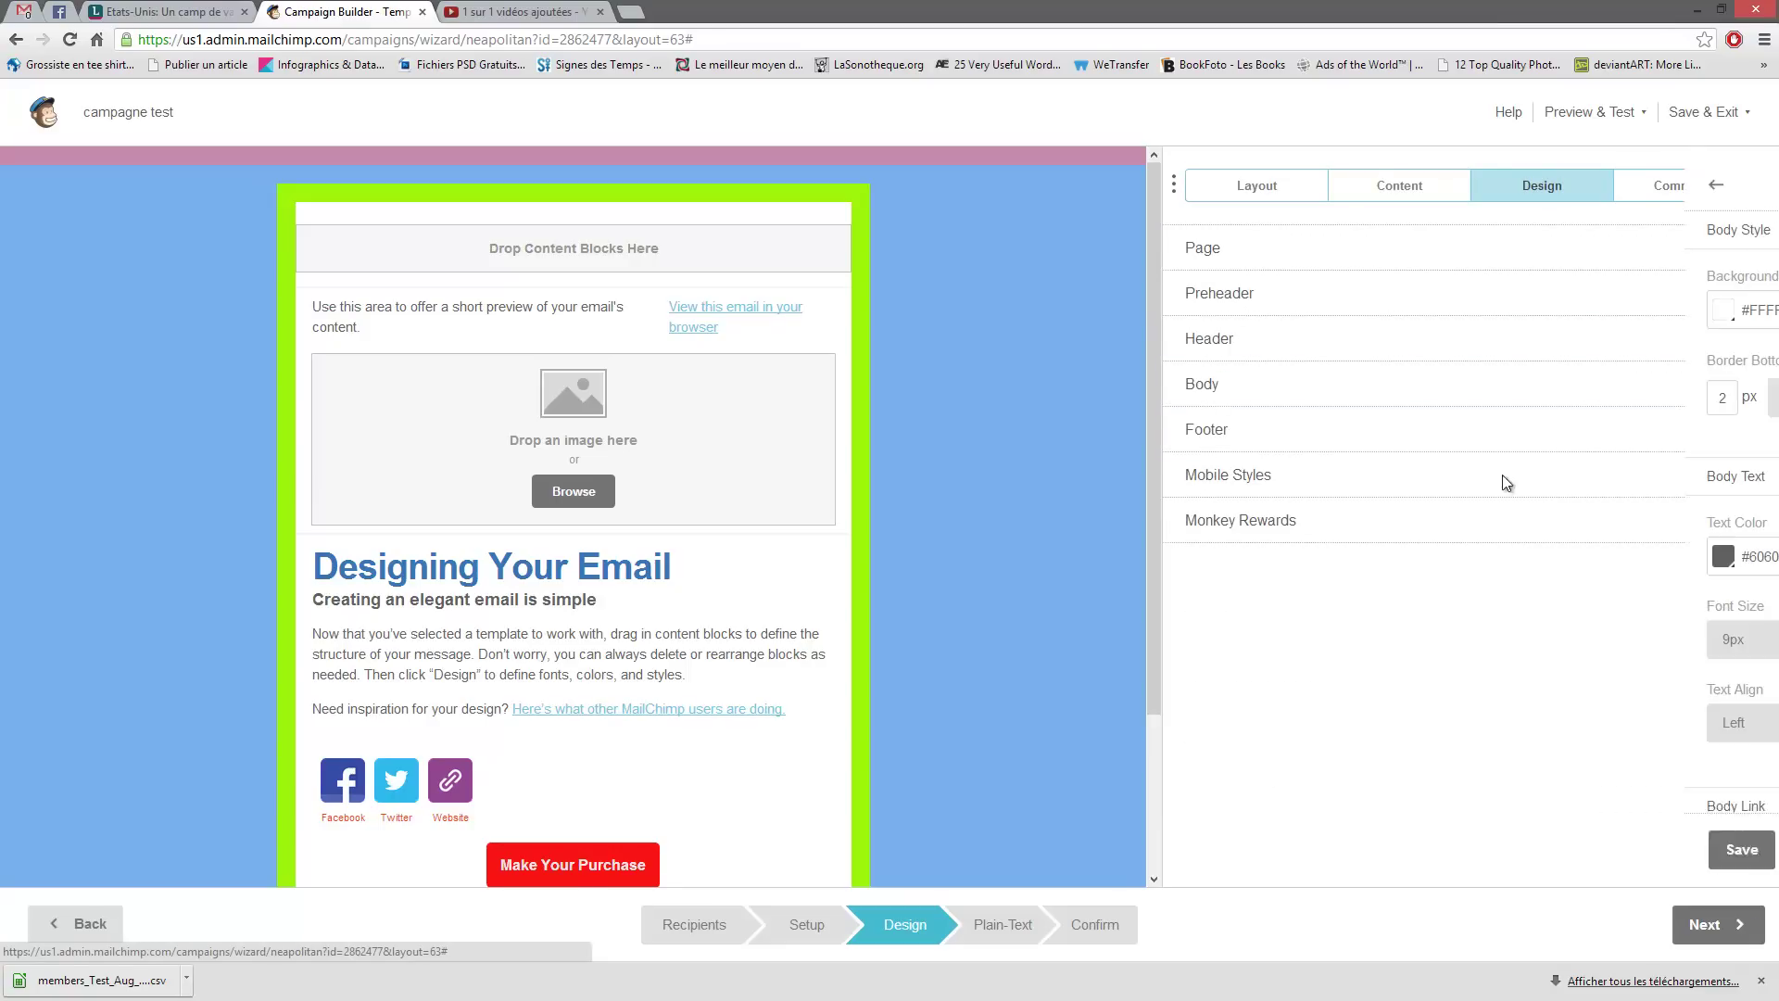
pyautogui.click(1246, 311)
pyautogui.click(1322, 393)
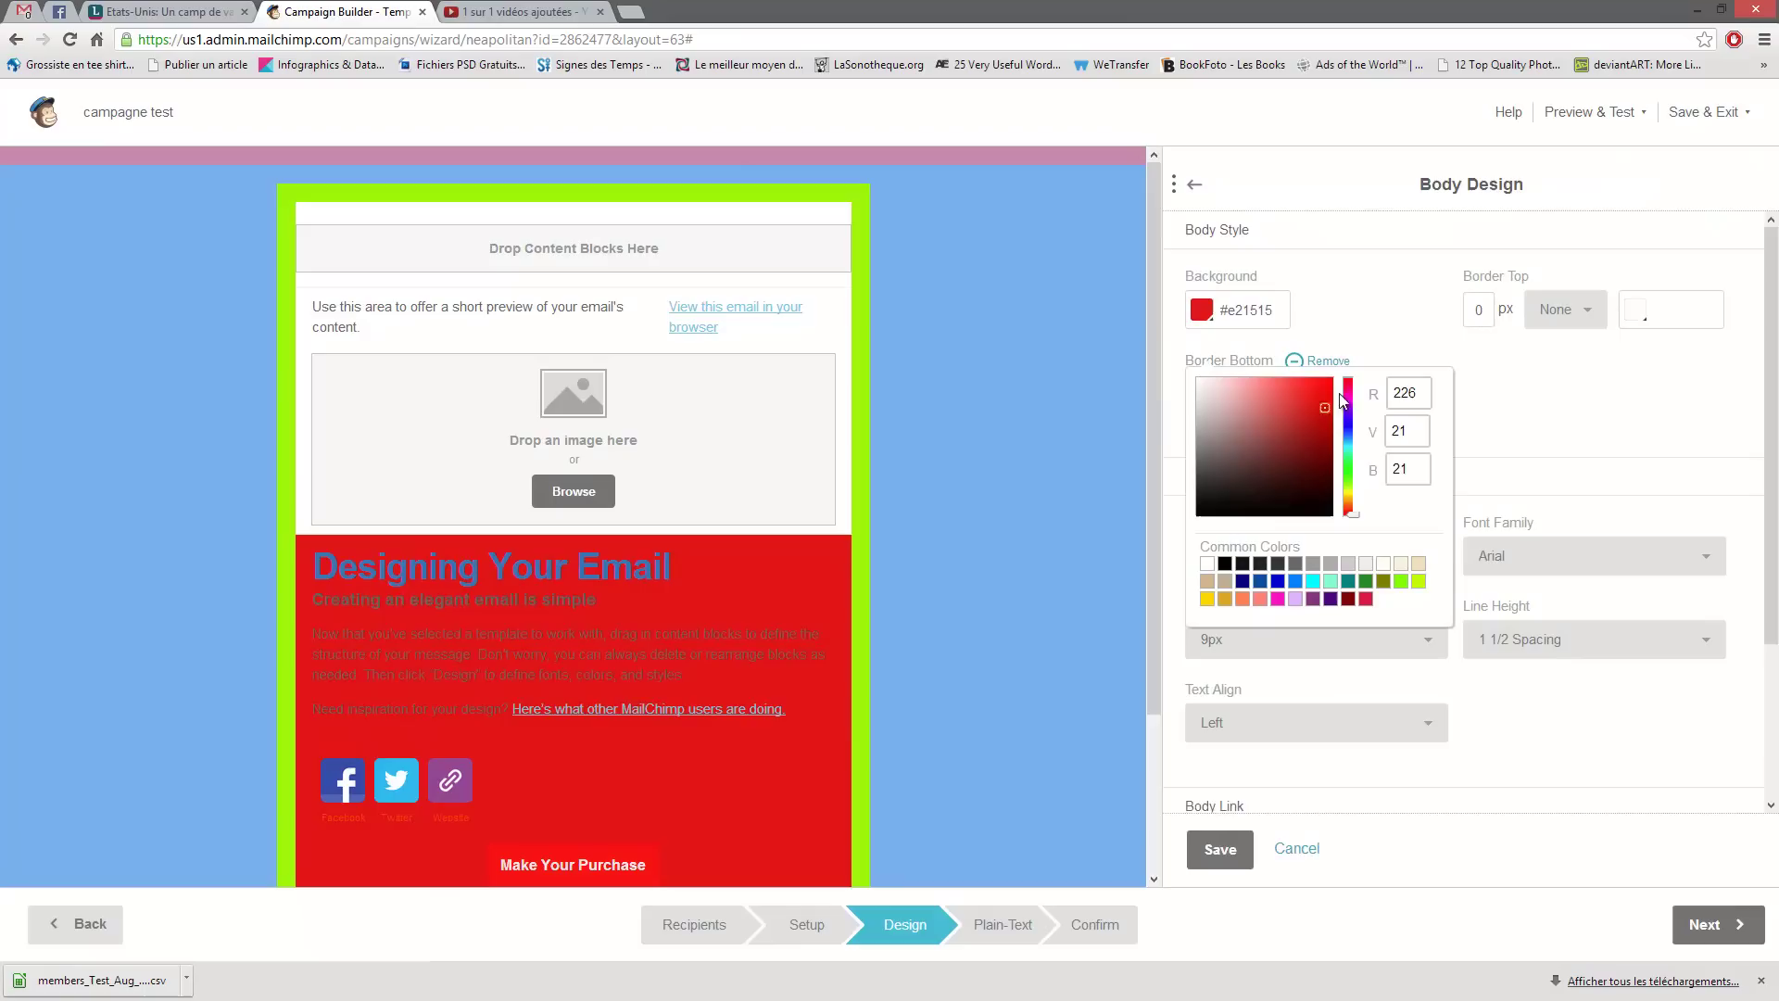
pyautogui.scroll(-3, 676, 639)
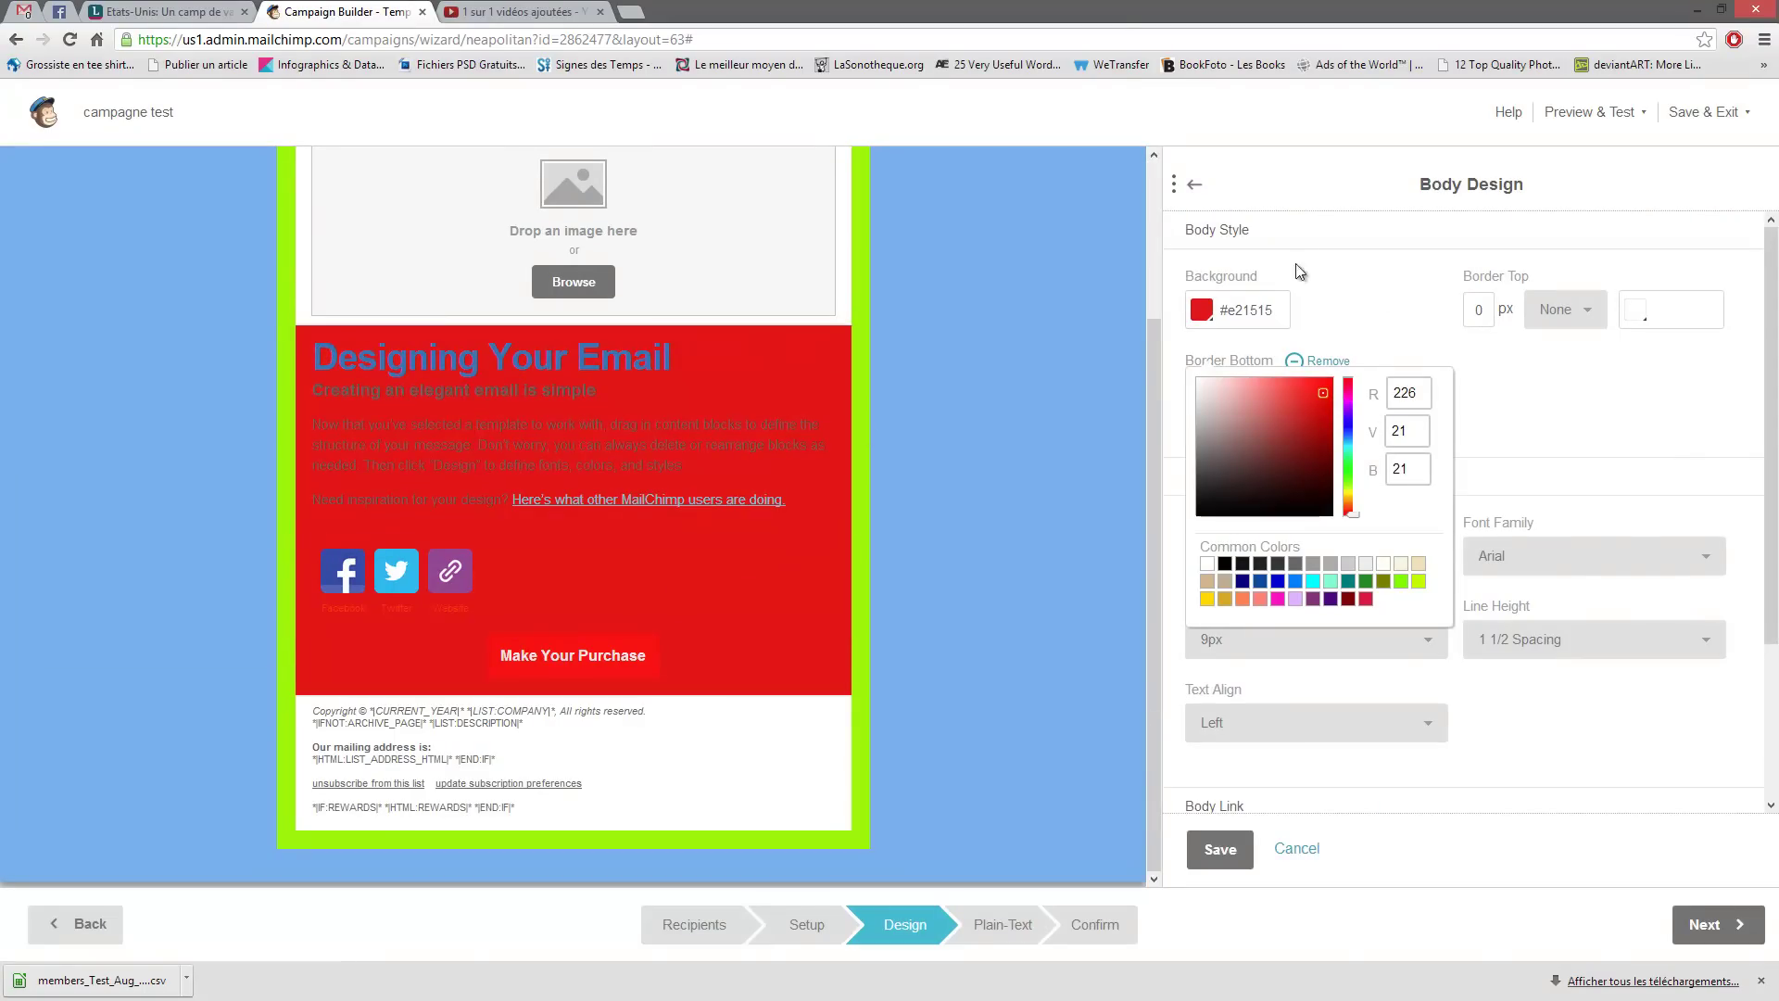
pyautogui.click(1194, 184)
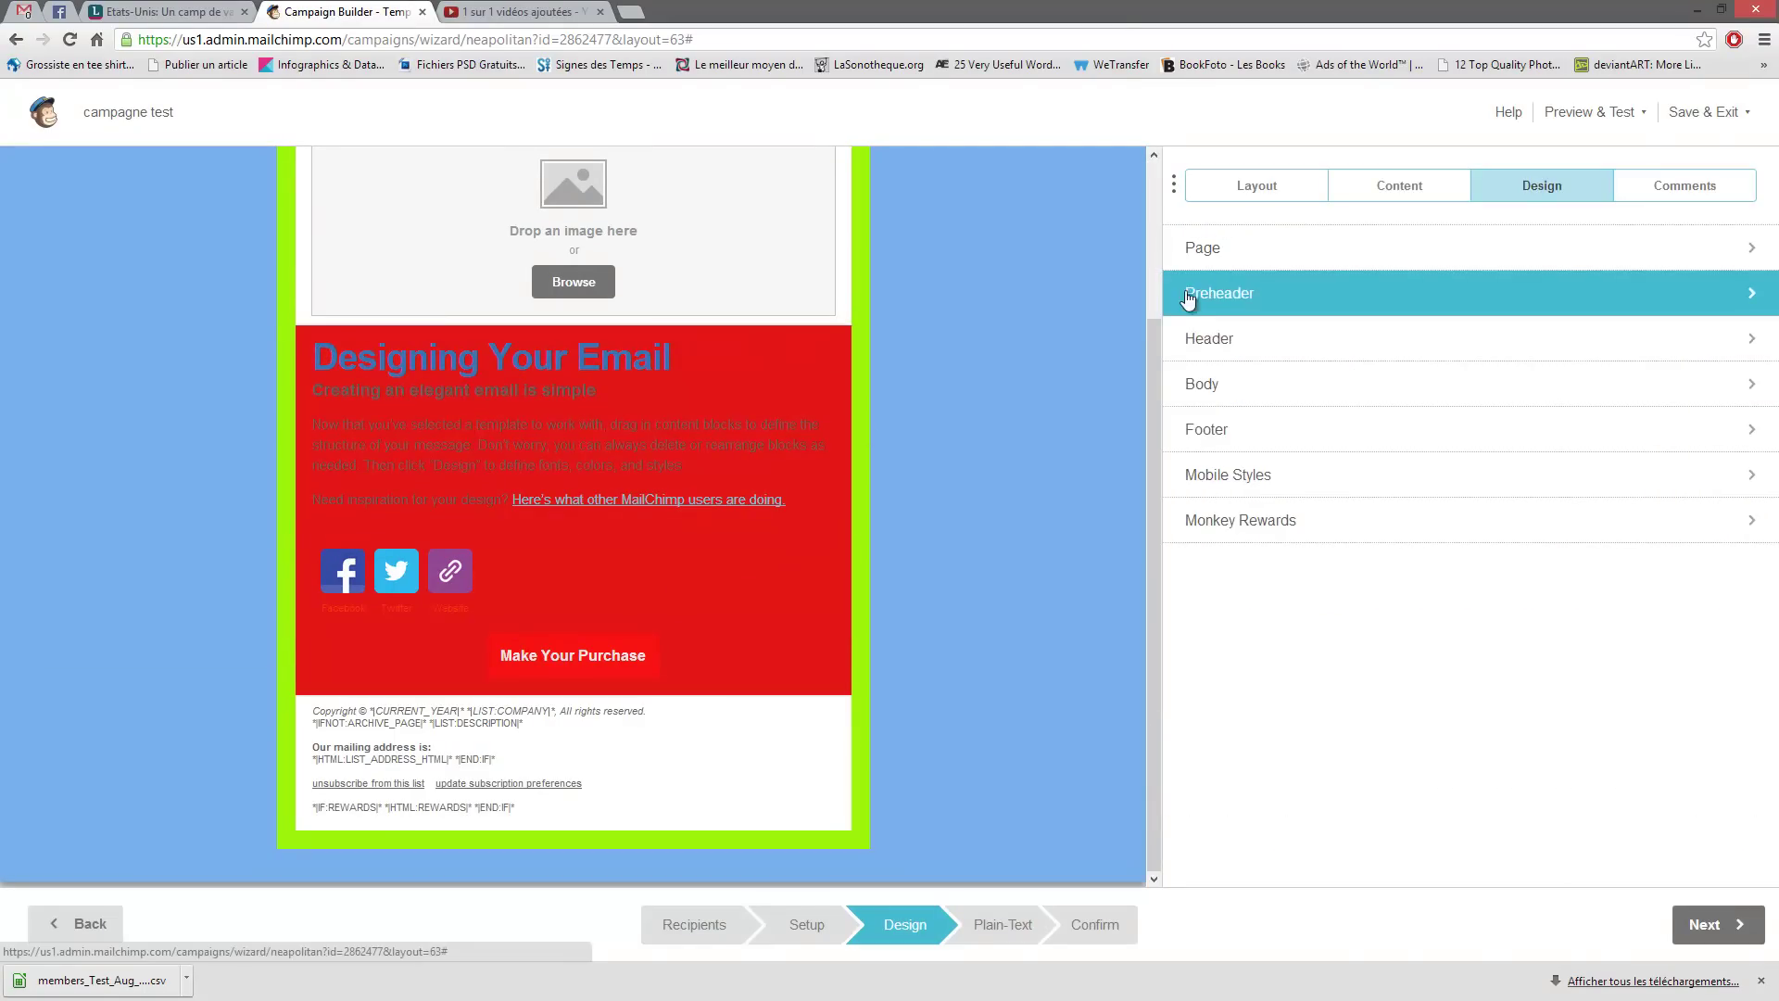
# - Give the email header a light grey background
pyautogui.click(1204, 335)
pyautogui.click(1204, 310)
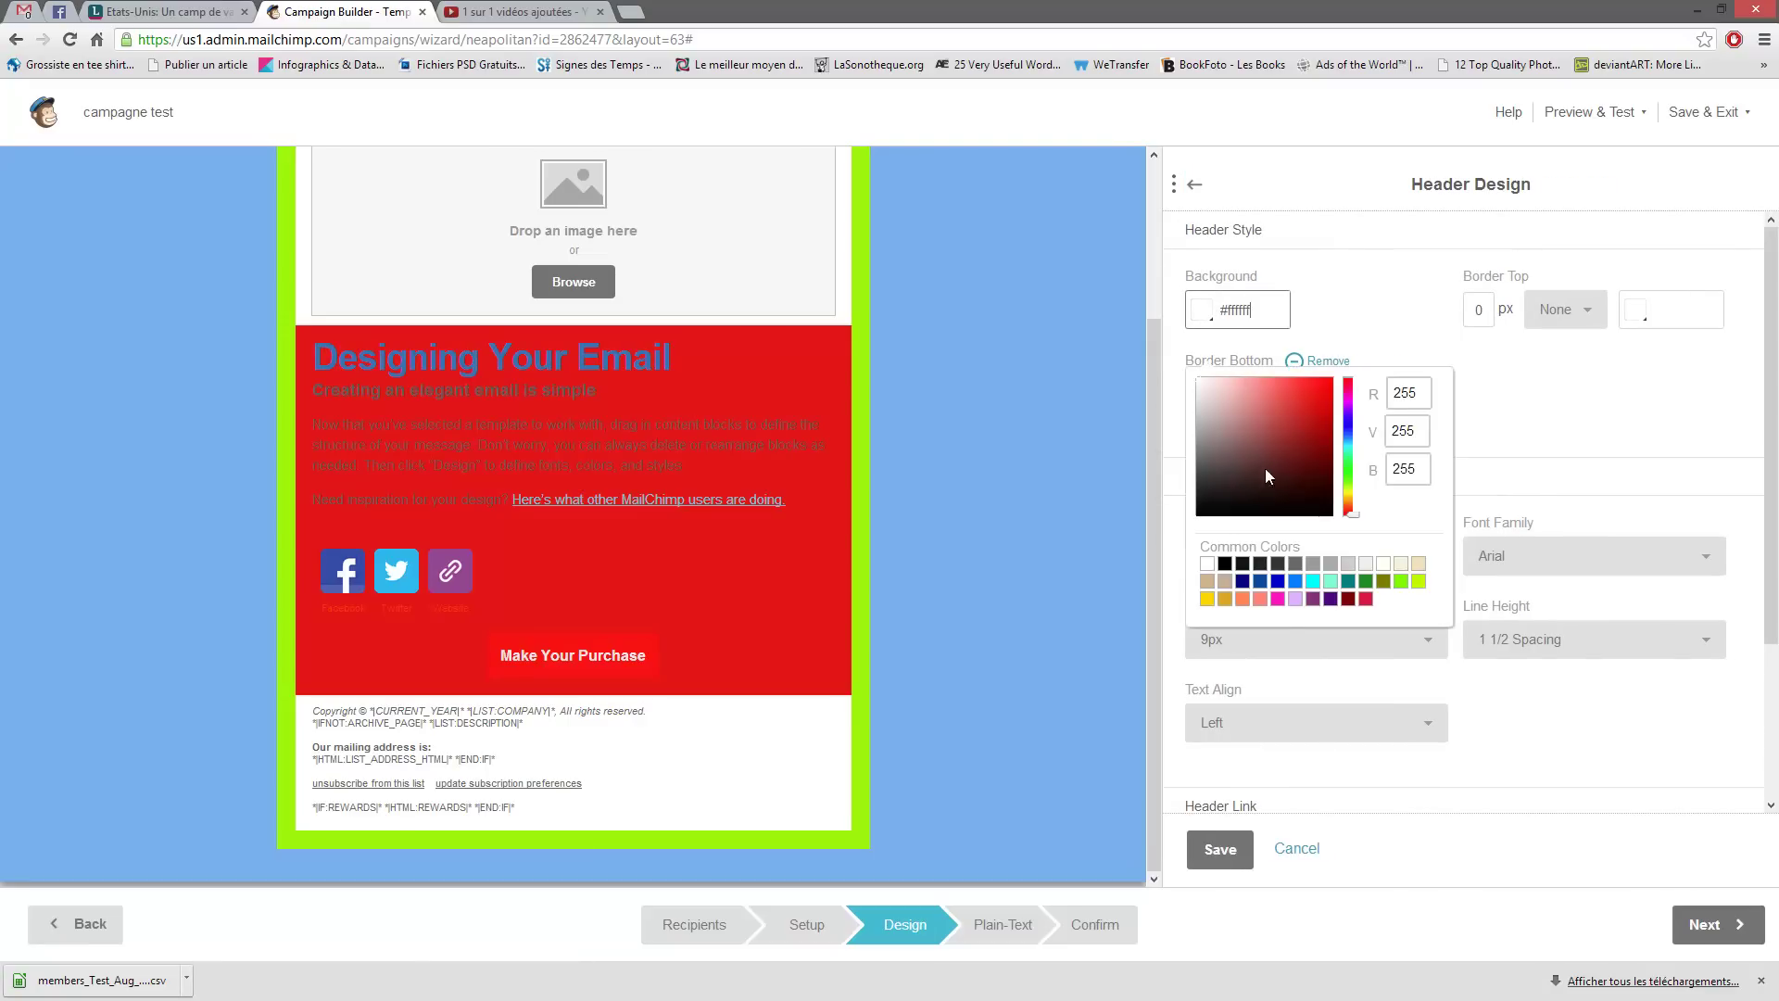
pyautogui.click(1345, 562)
pyautogui.scroll(2, 808, 495)
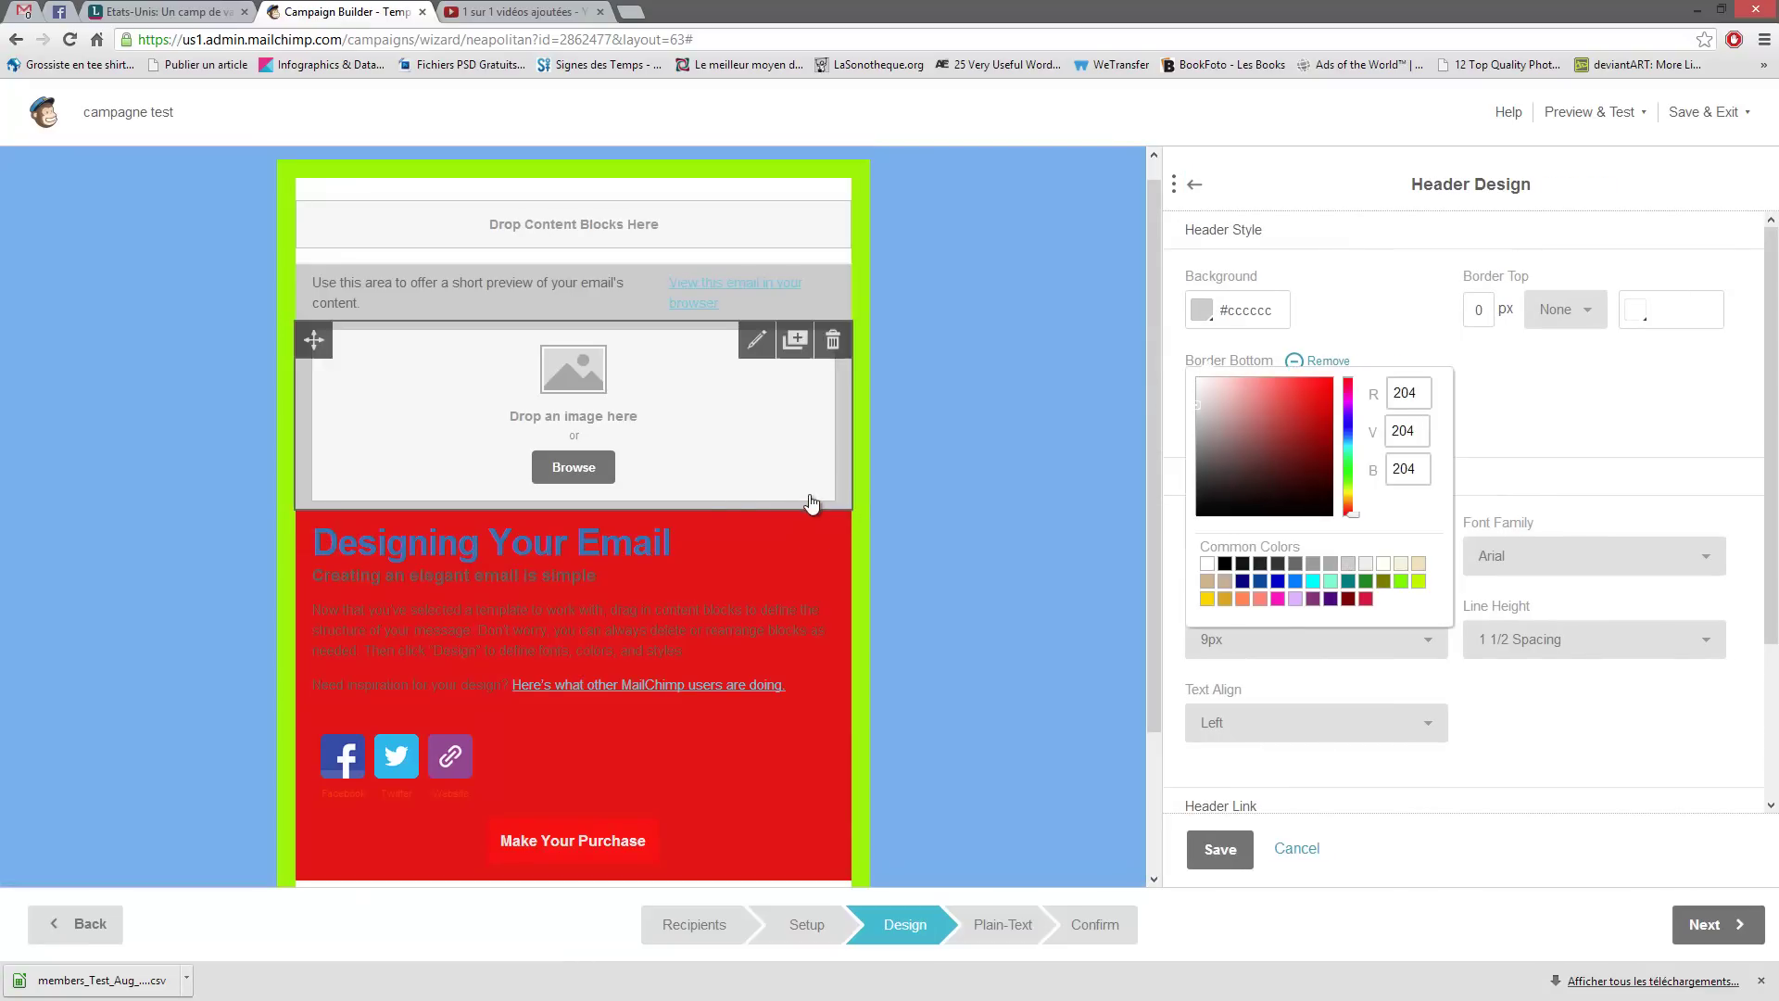
pyautogui.click(1605, 456)
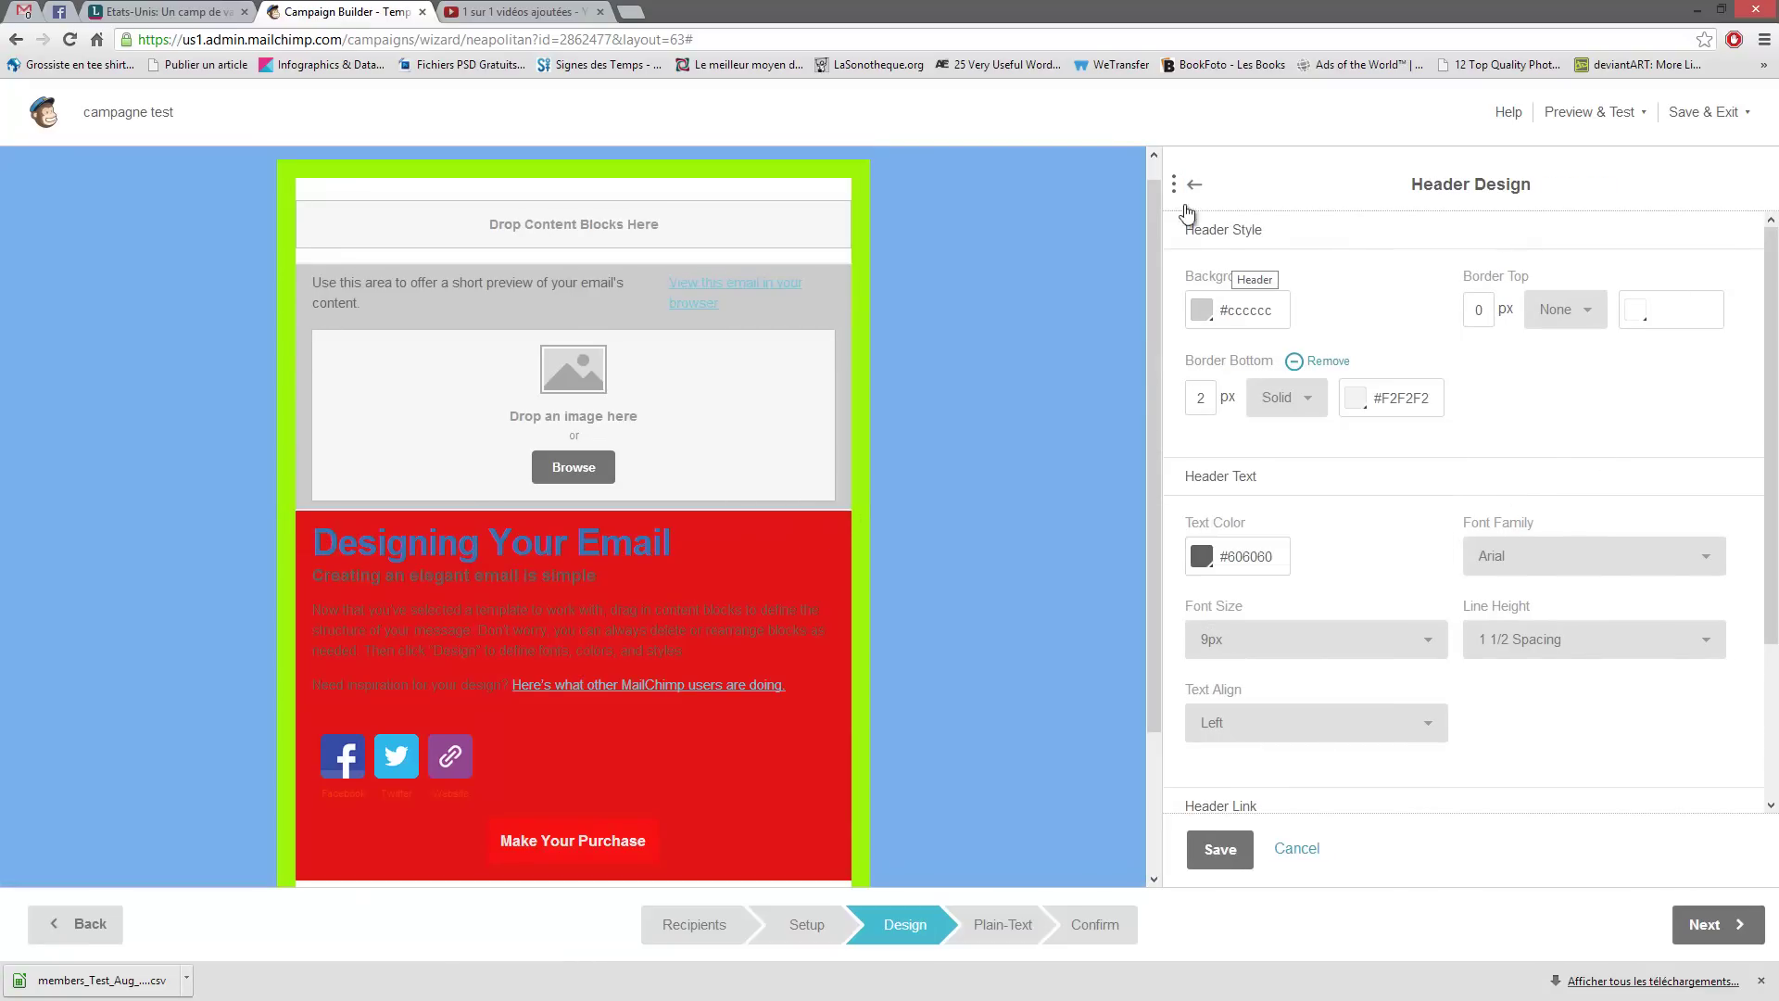
# - Set the preheader background to dark red #a62525 and return to the design sections list
pyautogui.click(1194, 184)
pyautogui.click(1221, 295)
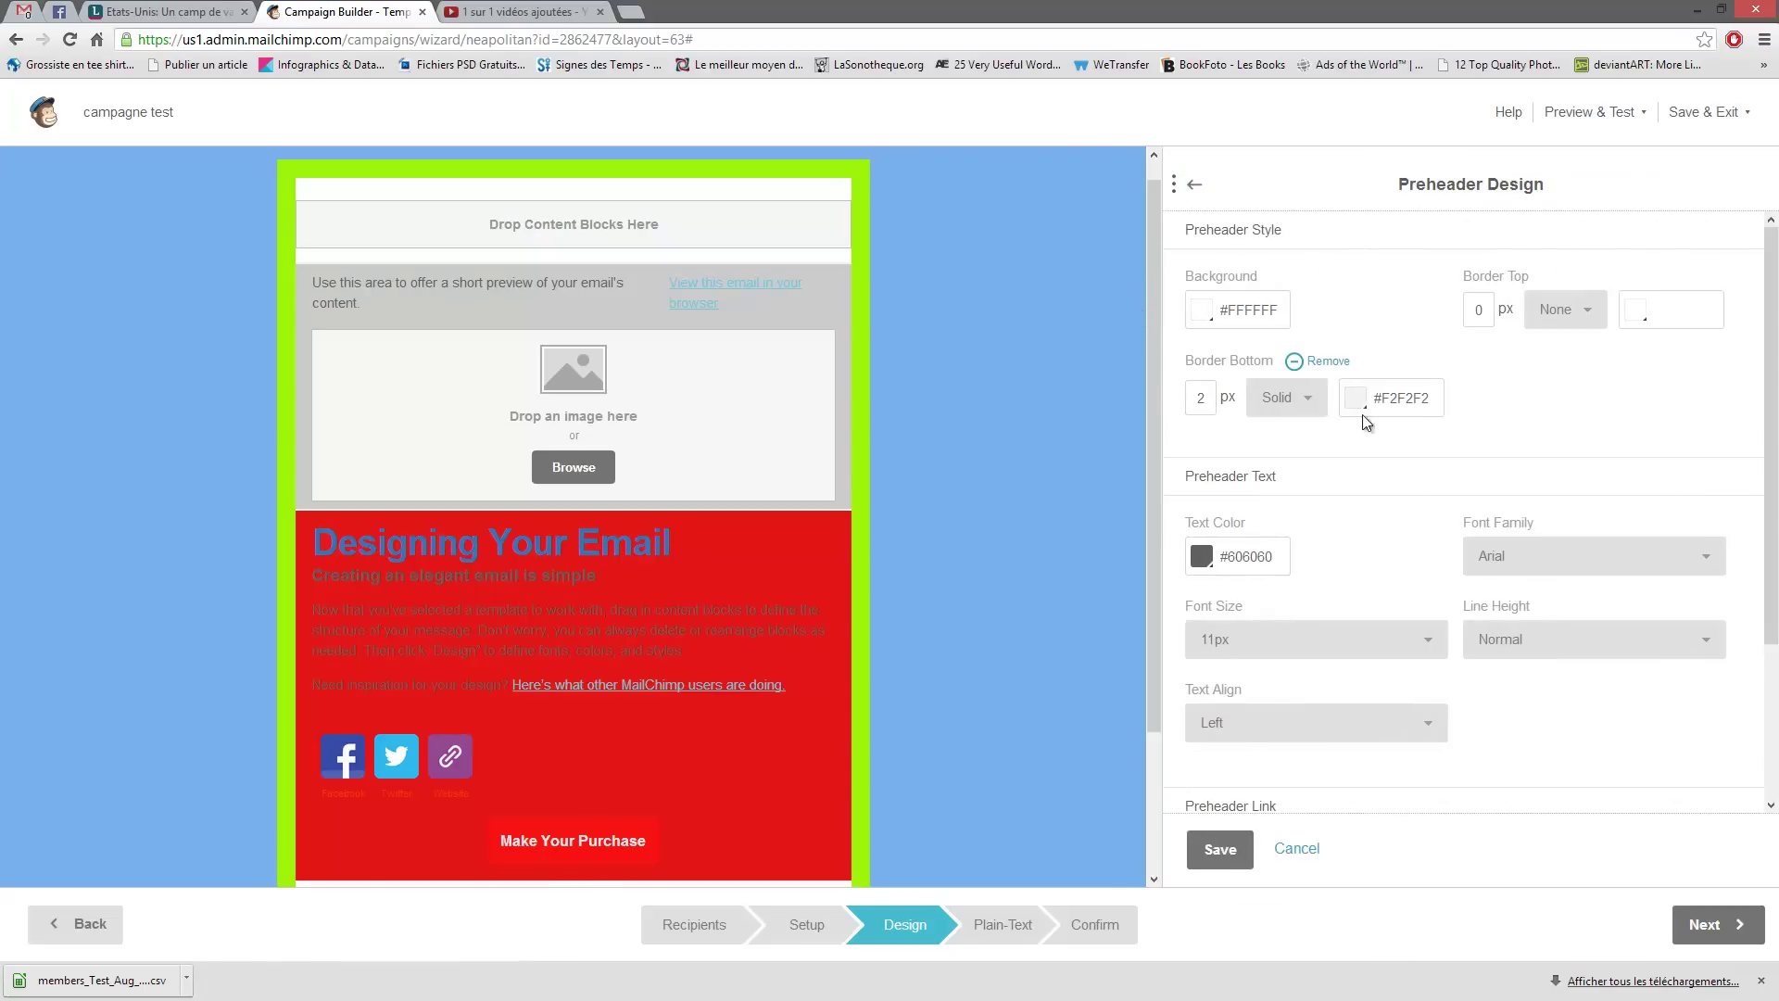
pyautogui.click(1204, 309)
pyautogui.click(1302, 426)
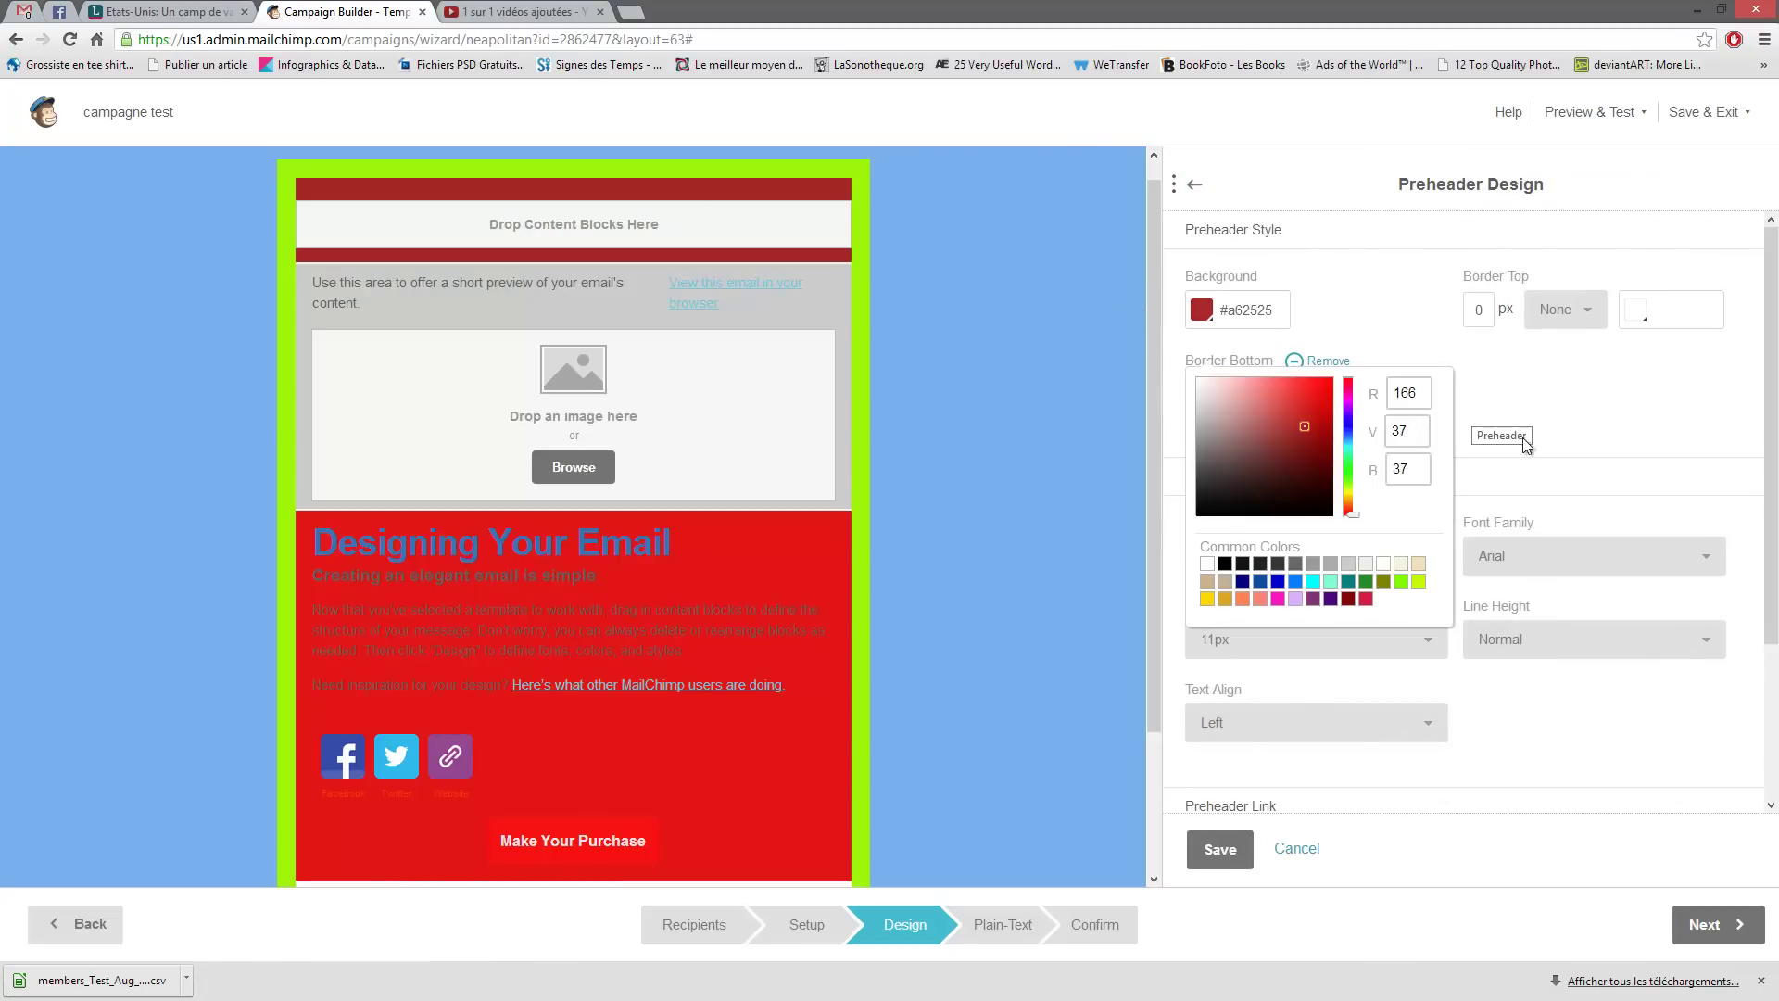
pyautogui.click(1592, 385)
pyautogui.scroll(-2, 1288, 380)
pyautogui.scroll(-3, 873, 469)
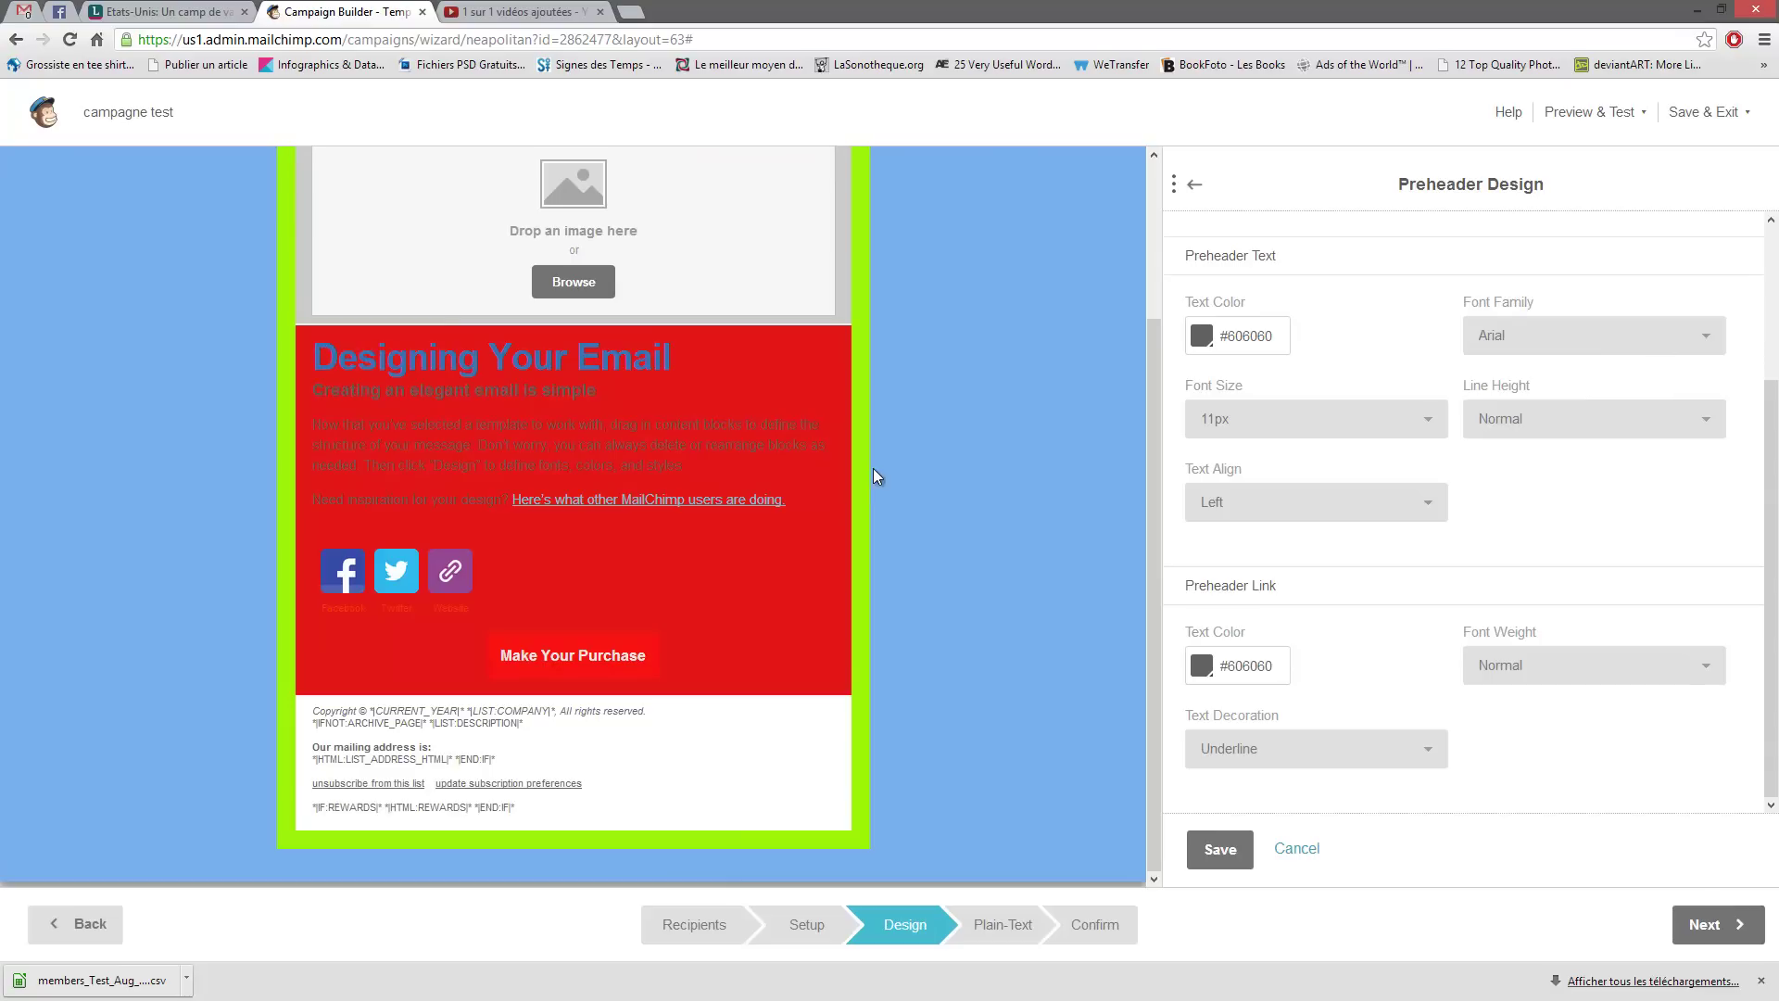
pyautogui.scroll(3, 834, 686)
pyautogui.scroll(3, 1376, 508)
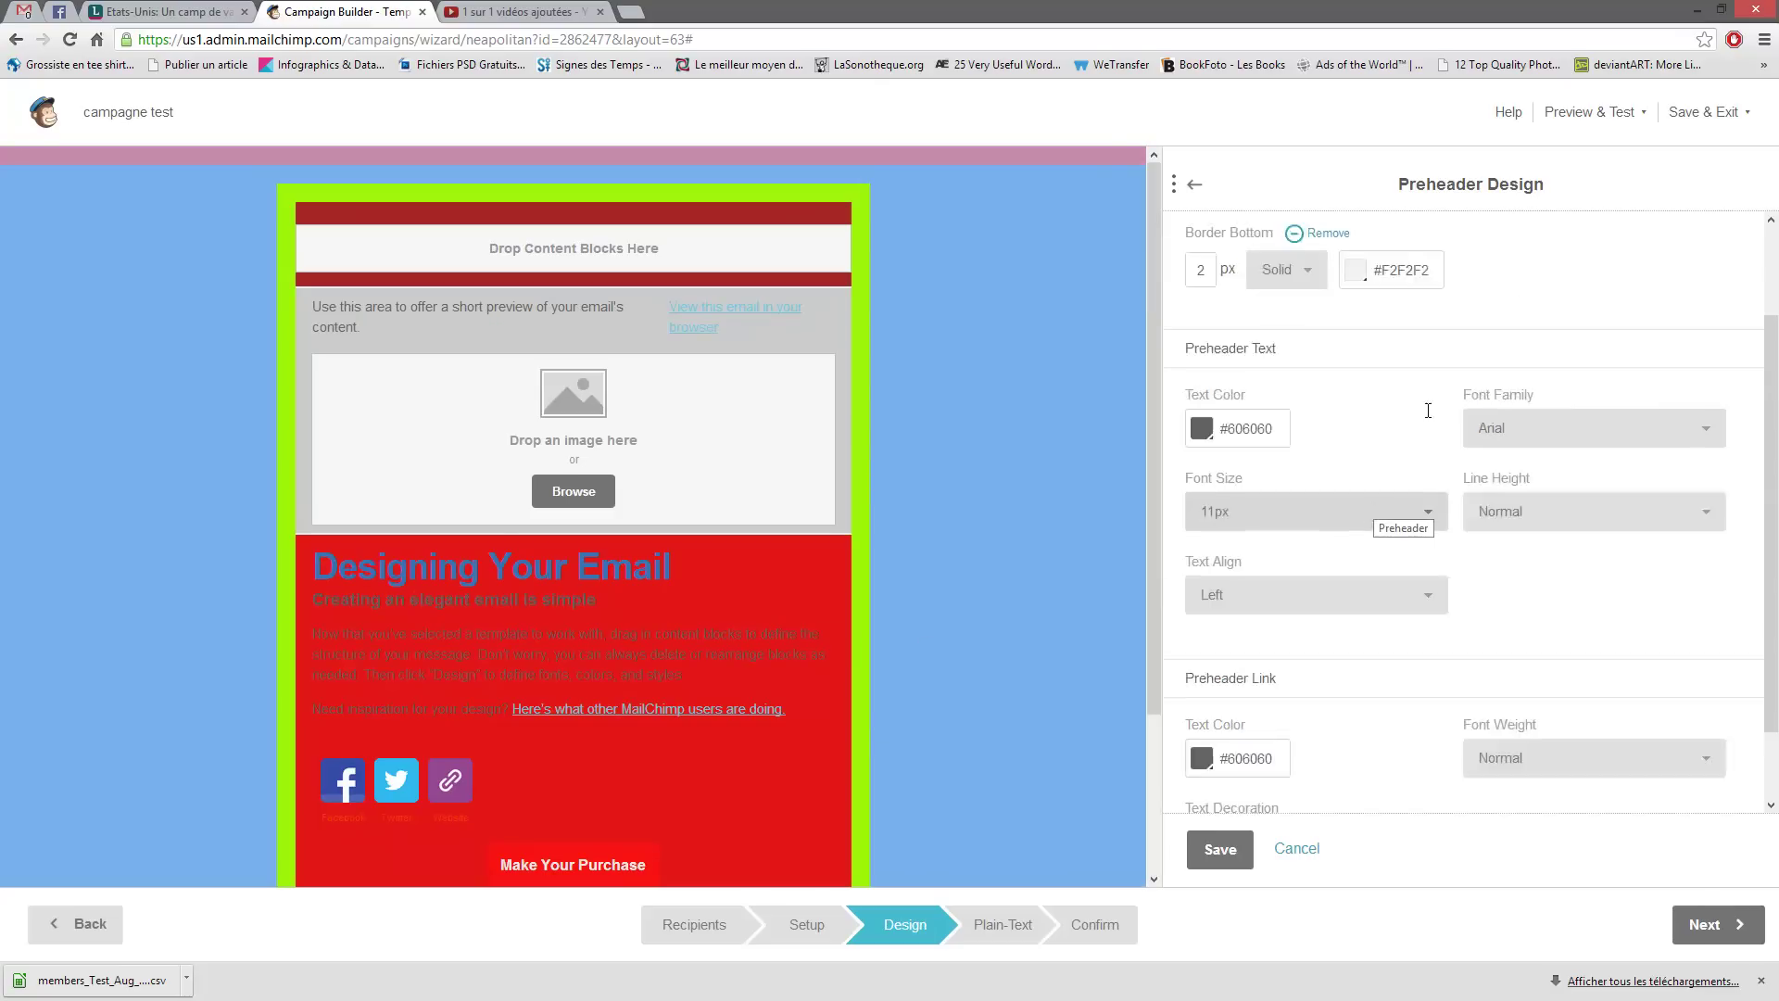
pyautogui.click(1192, 190)
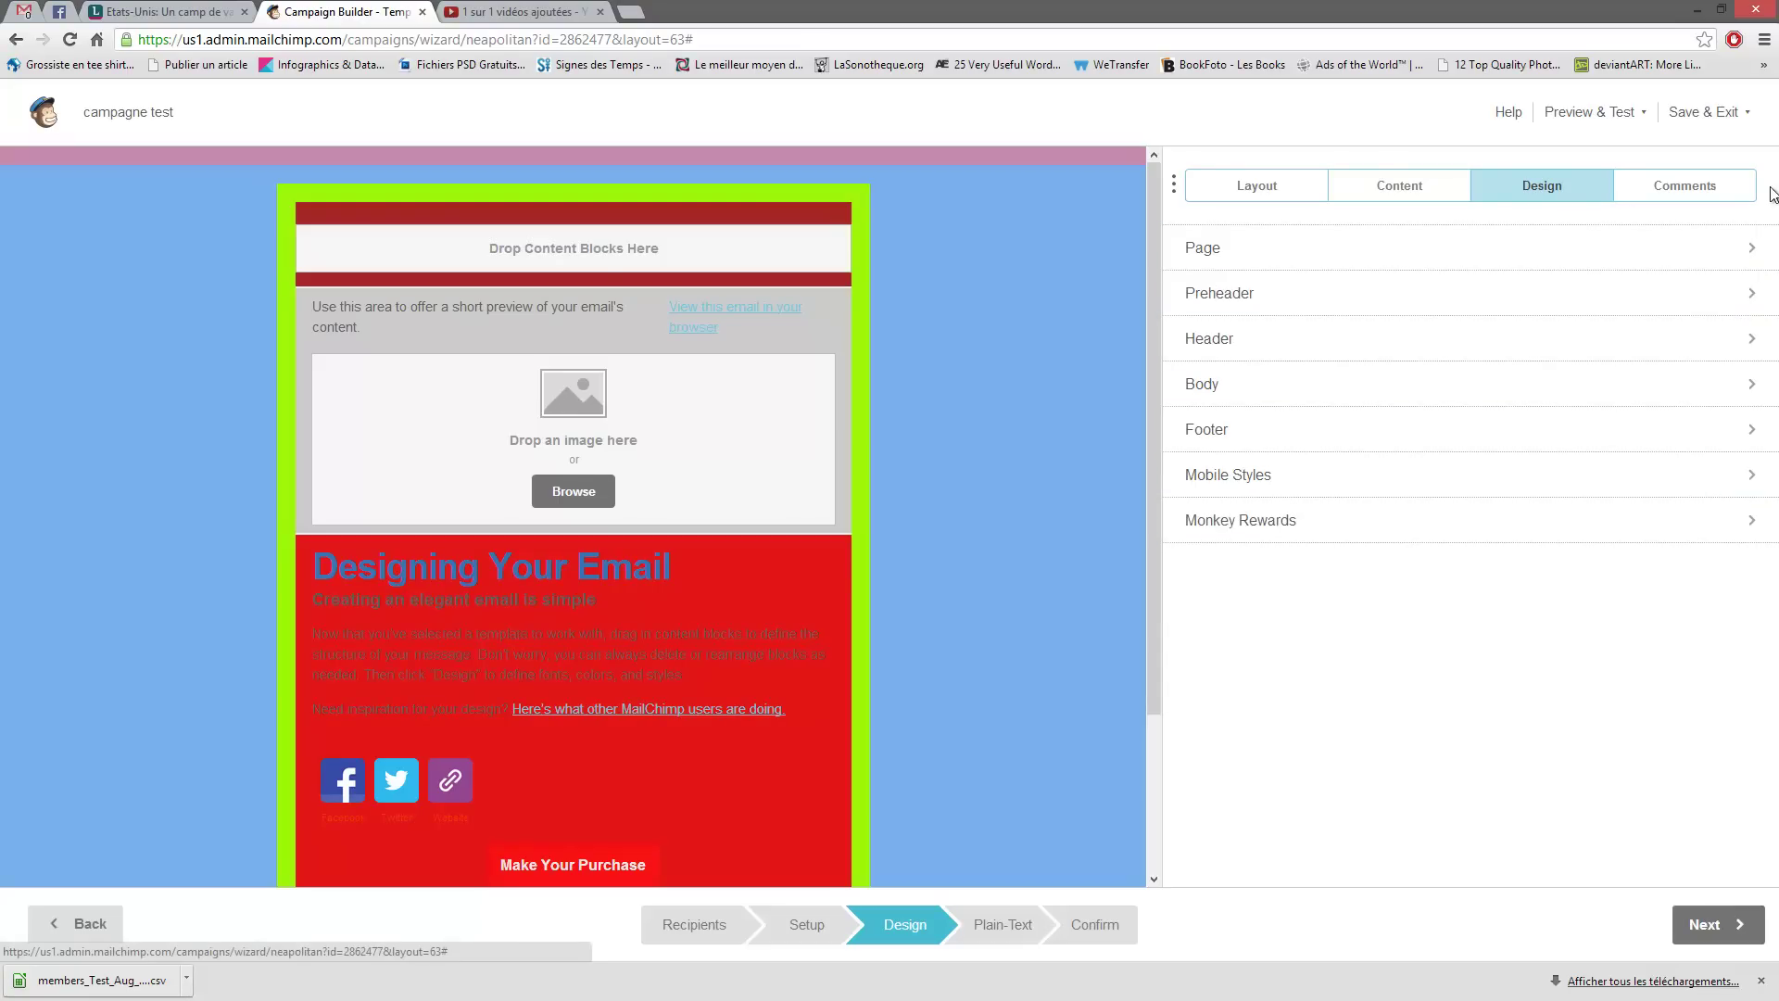
# - Browse the Comments, Design, Content and Layout panels, then advance to the Plain-Text step
pyautogui.click(1709, 187)
pyautogui.click(1545, 188)
pyautogui.click(1651, 193)
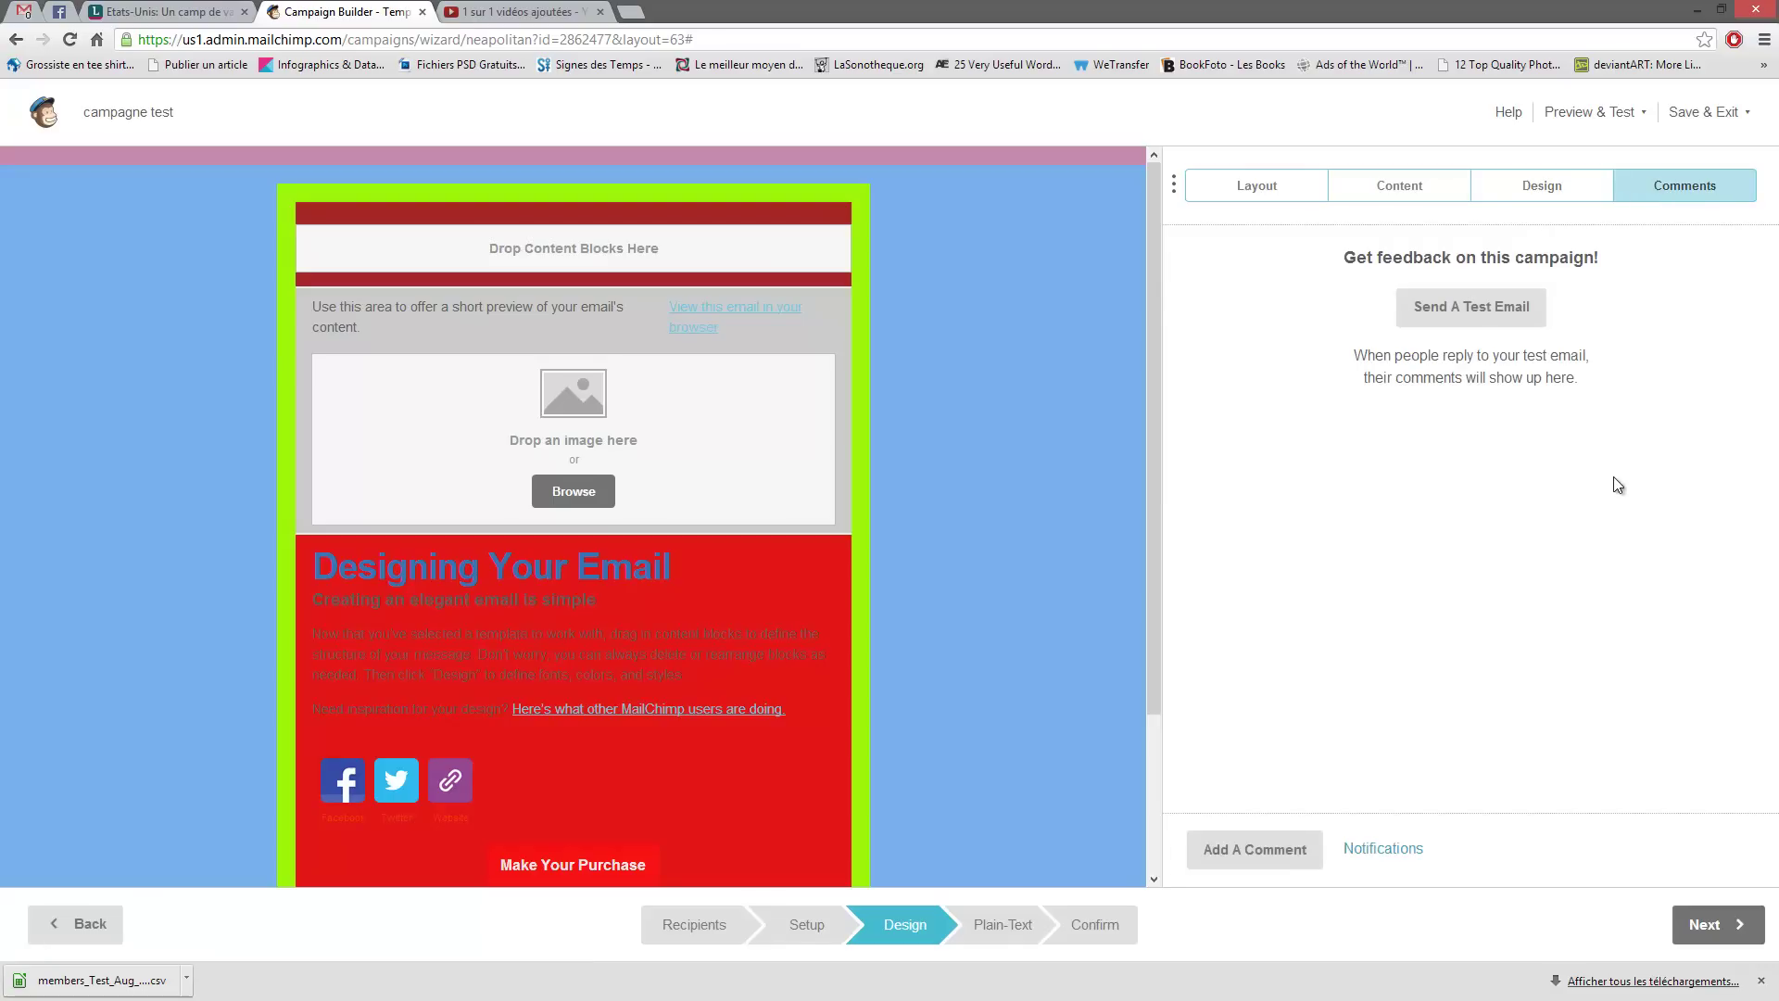
pyautogui.click(1394, 199)
pyautogui.click(1276, 202)
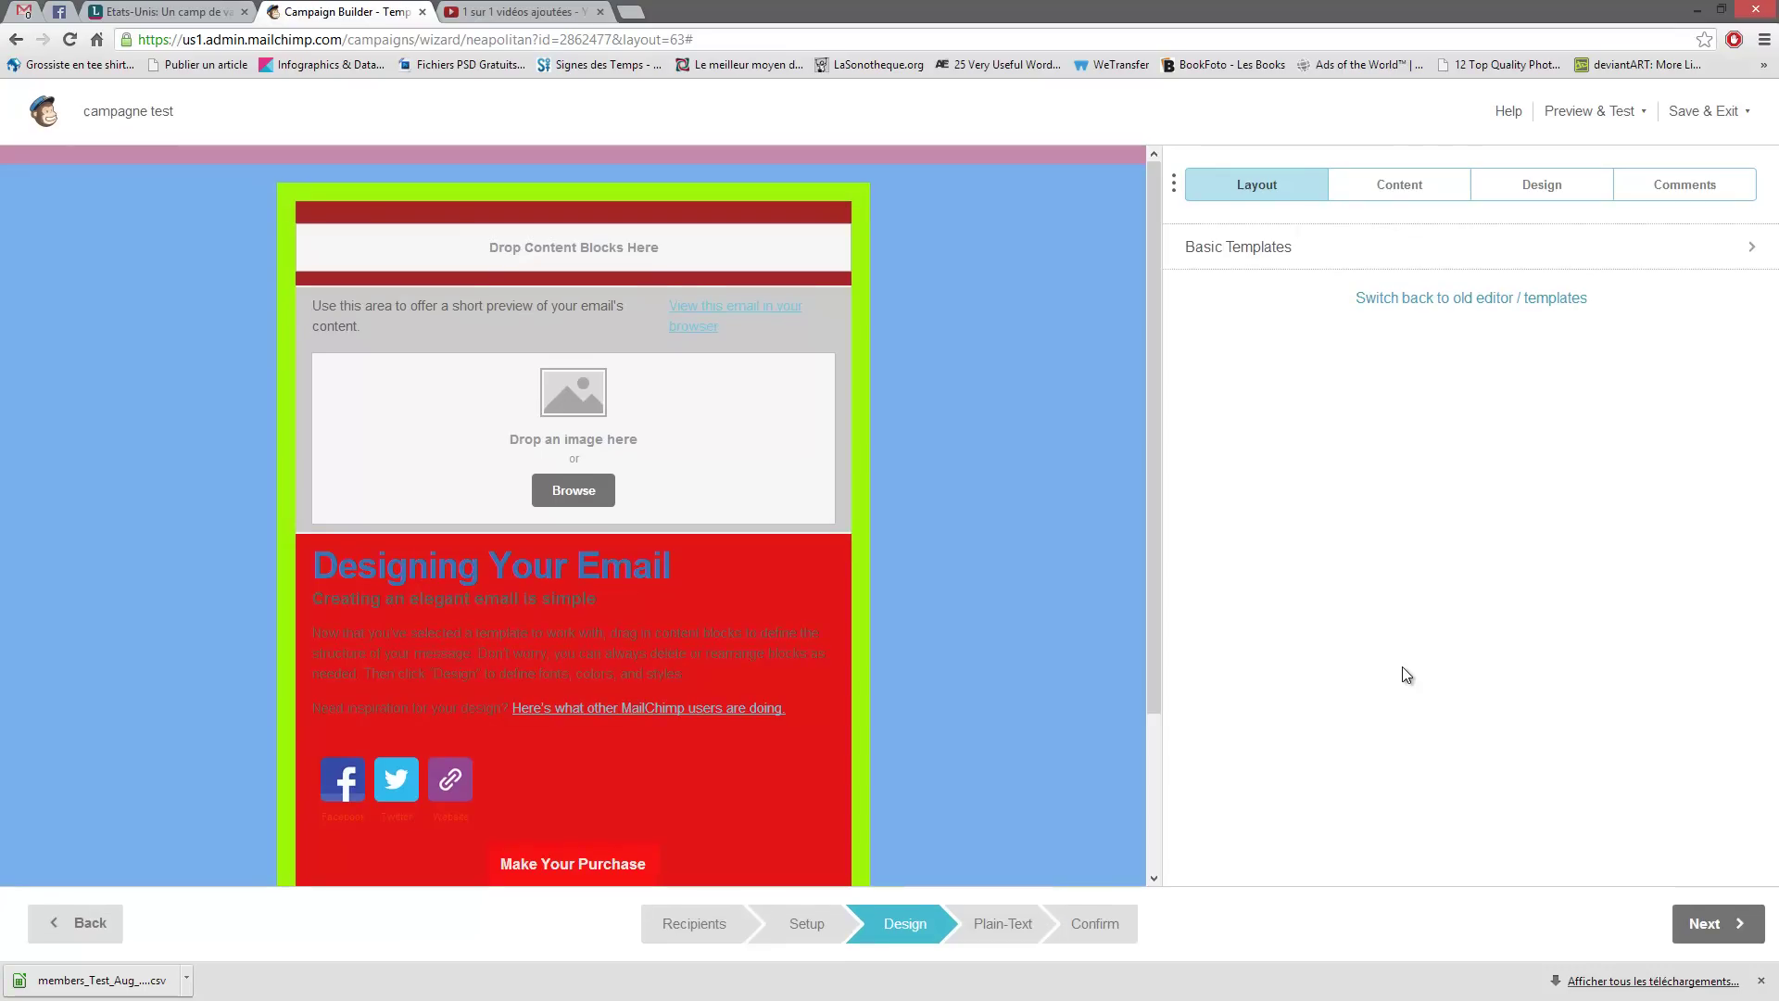
pyautogui.click(1722, 925)
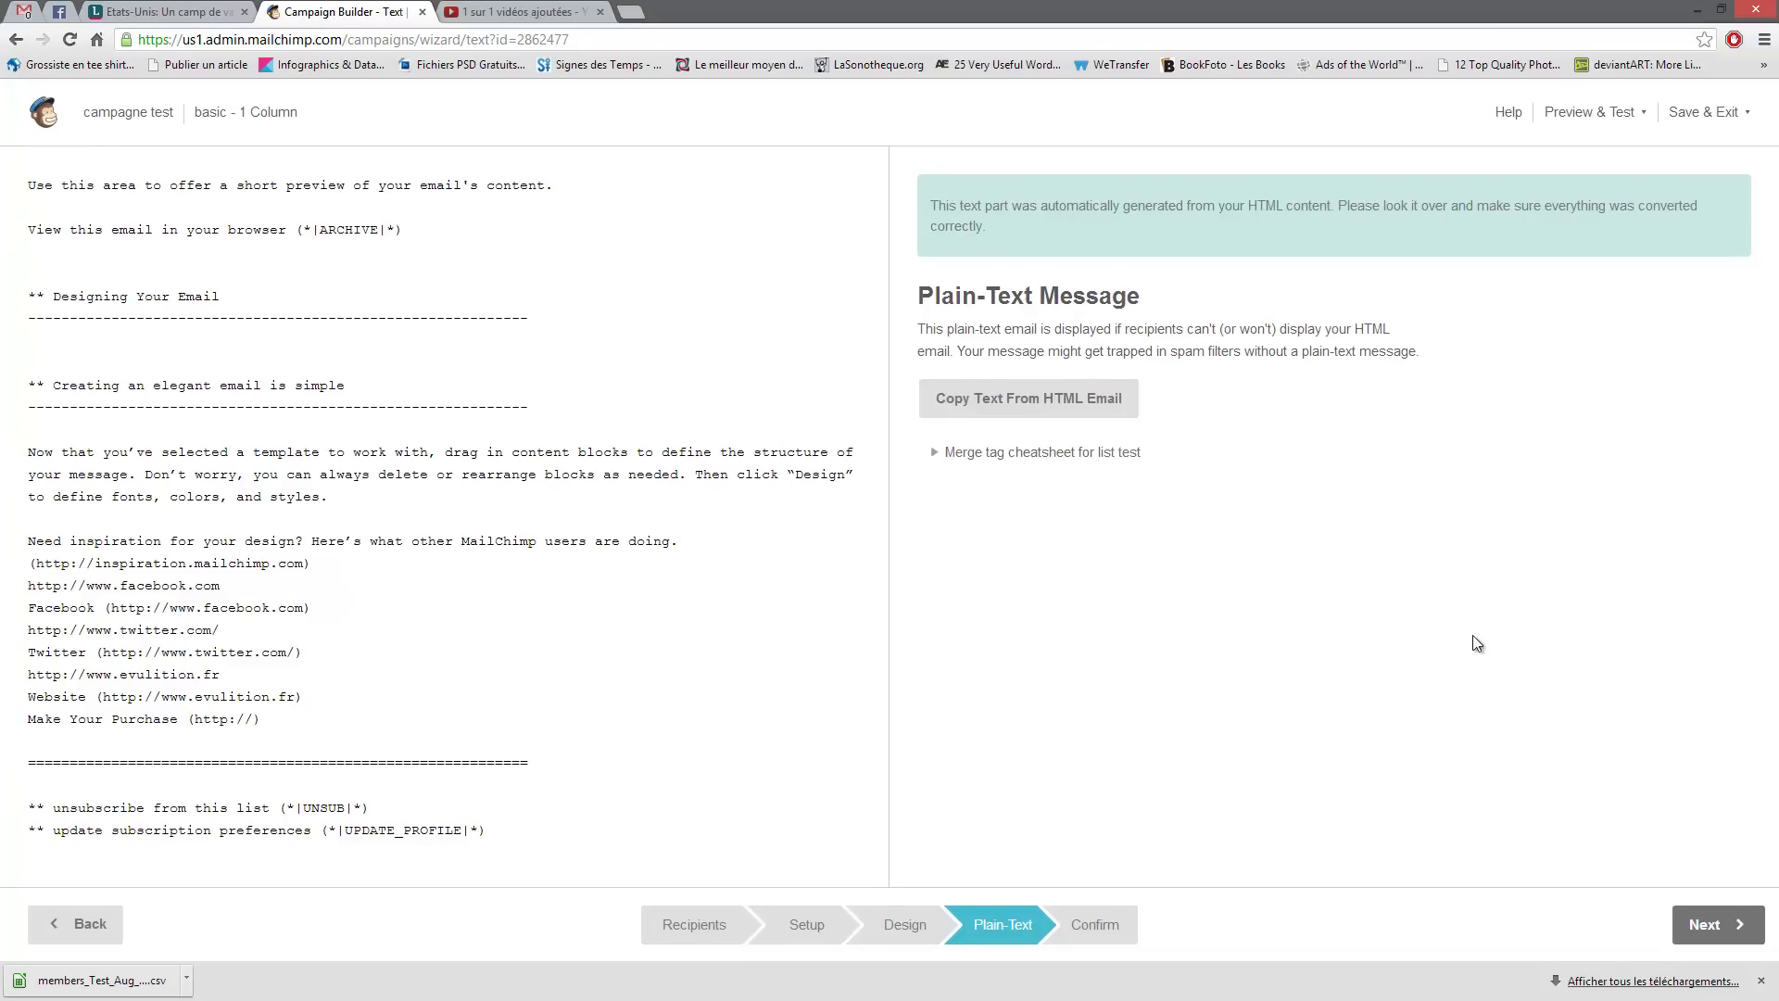
# - Check the Confirm checklist and edit the flagged Default Header Content
pyautogui.click(1705, 934)
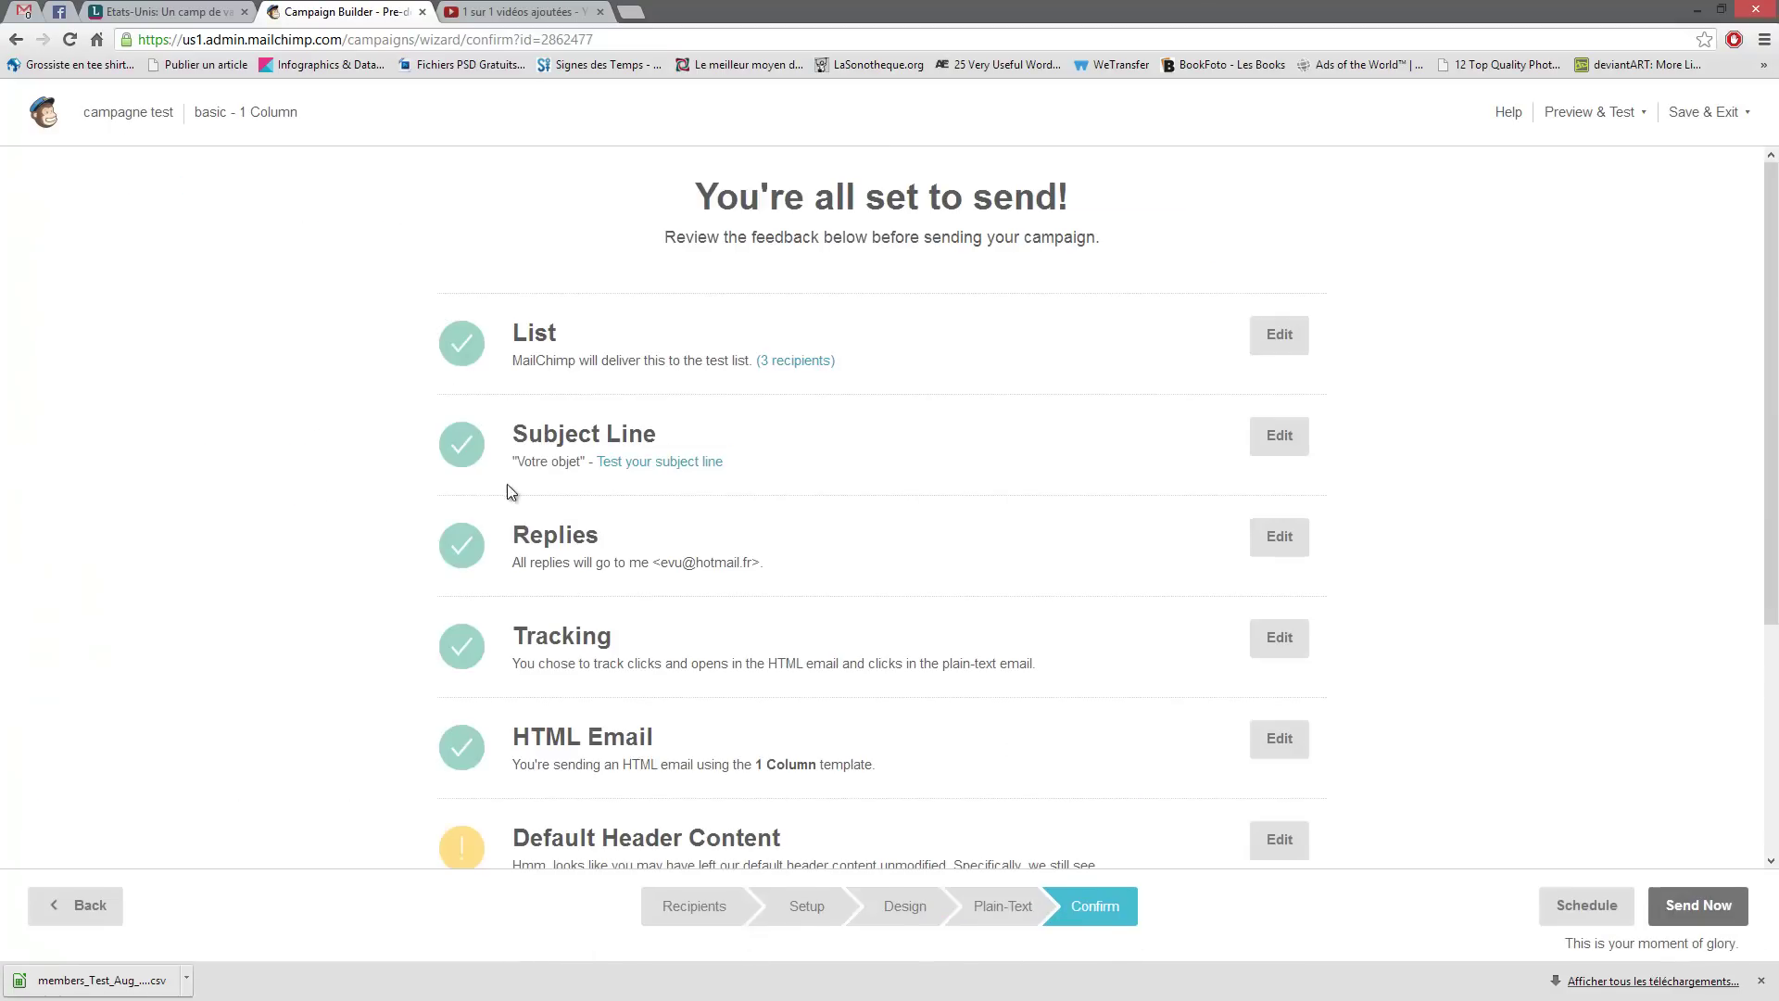
pyautogui.scroll(-4, 982, 363)
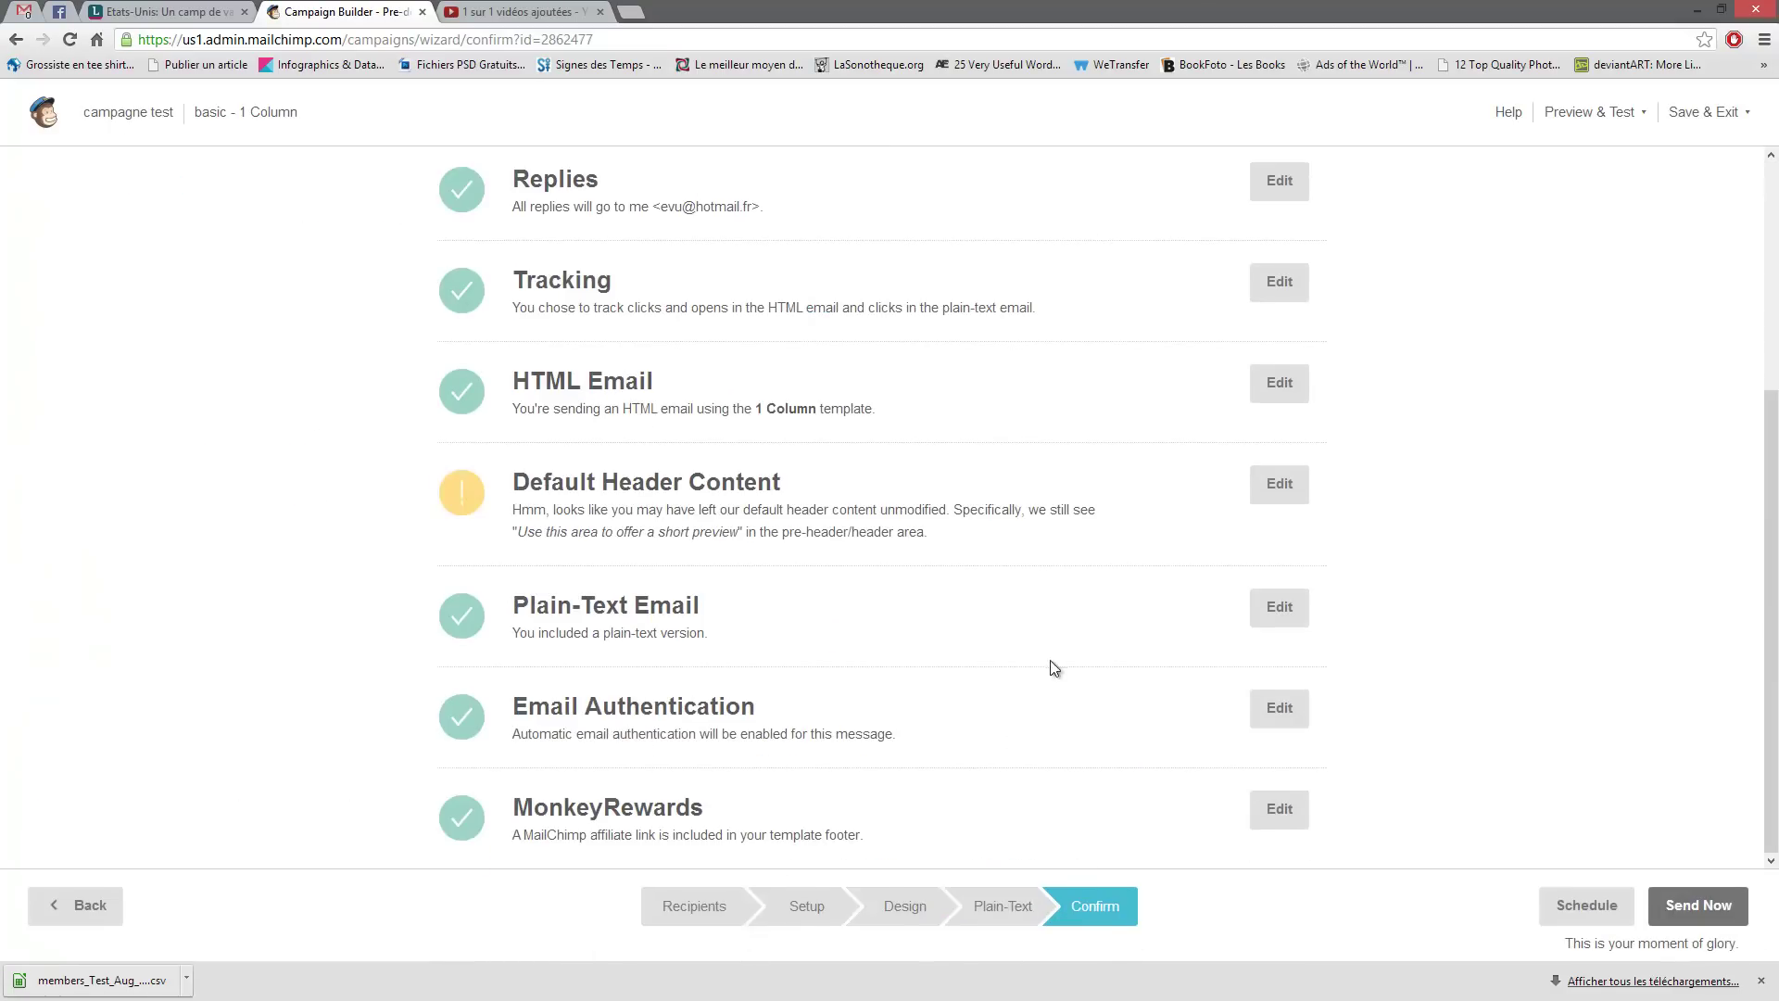
pyautogui.scroll(4, 1093, 674)
pyautogui.scroll(-4, 935, 501)
pyautogui.moveTo(512, 481); pyautogui.dragTo(854, 509)
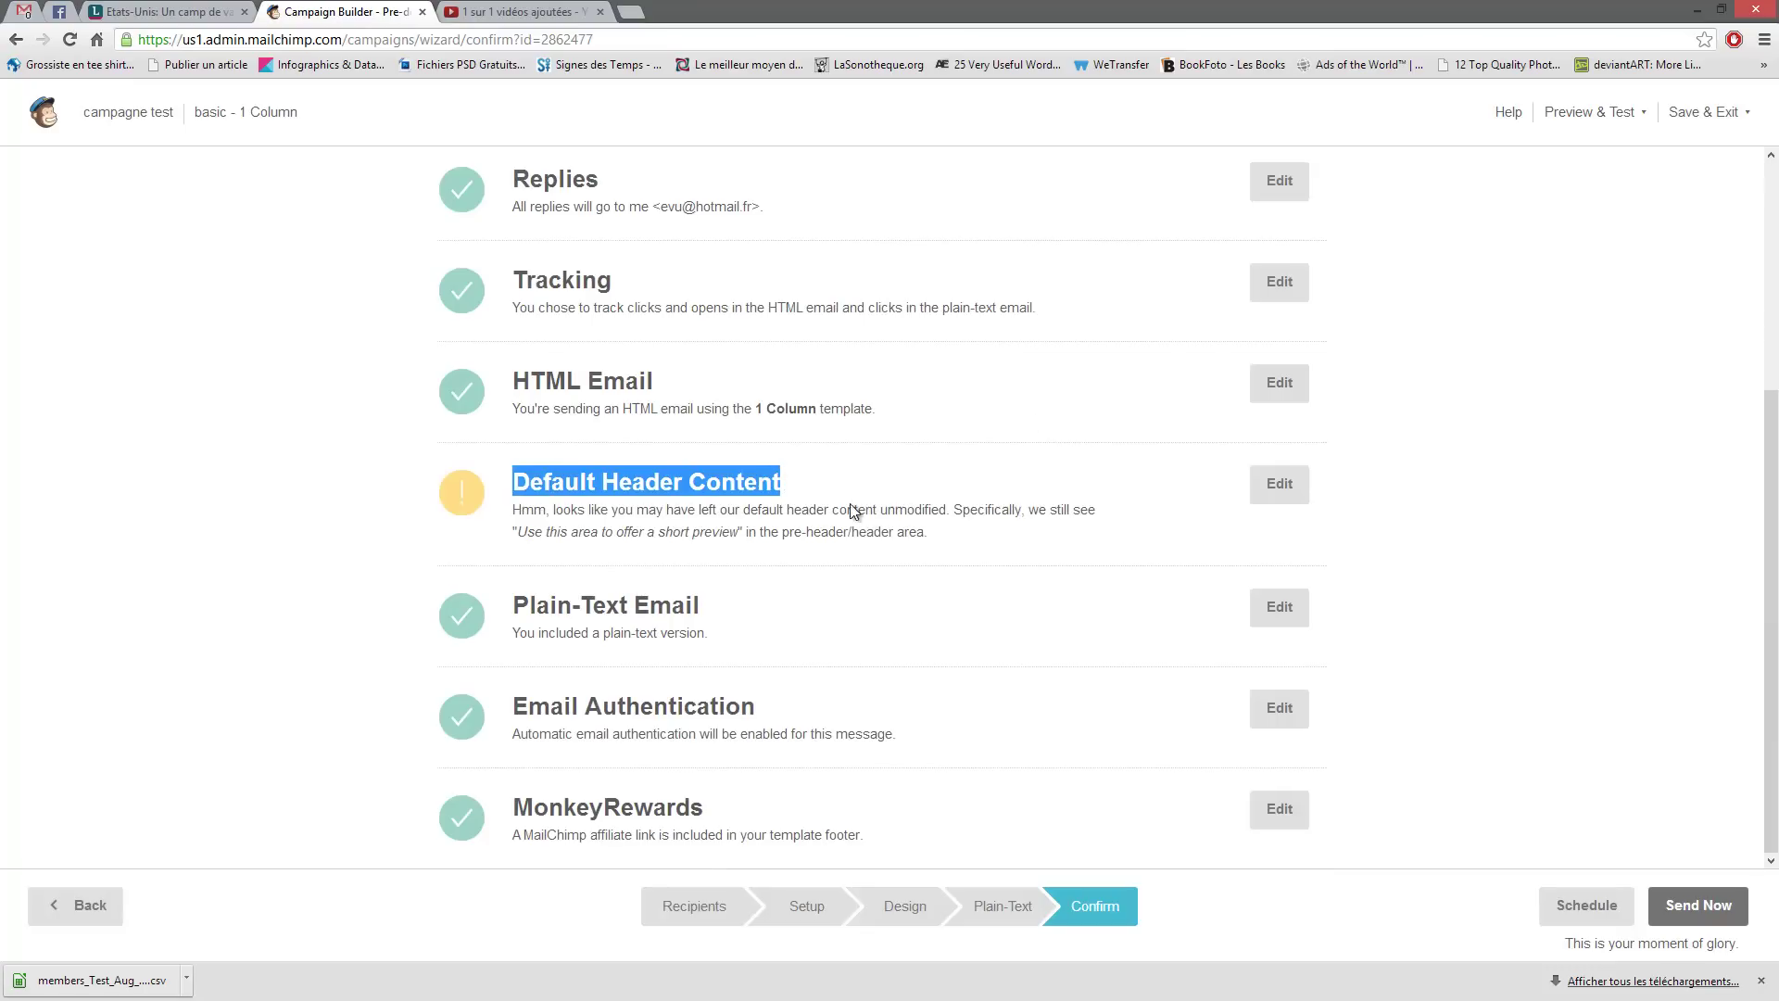
pyautogui.click(1277, 489)
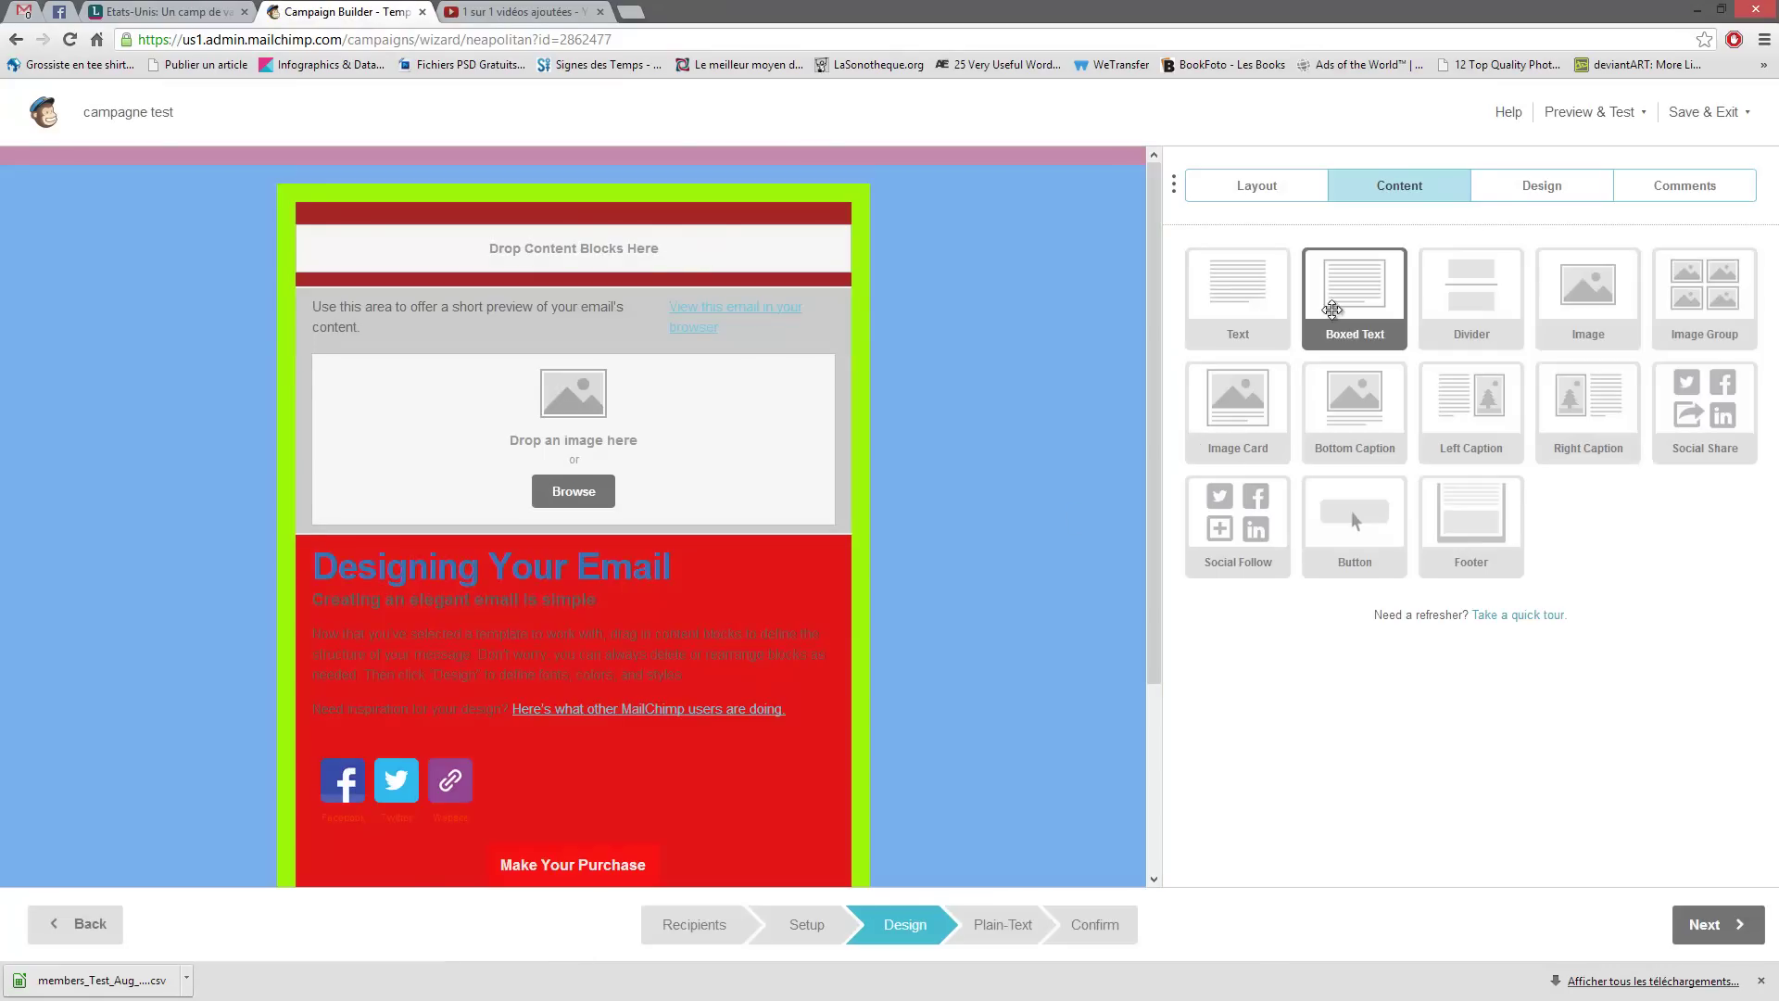
# - Drop a Boxed Text block into the email's top content area and move on to Plain-Text
pyautogui.moveTo(1353, 297); pyautogui.dragTo(719, 265)
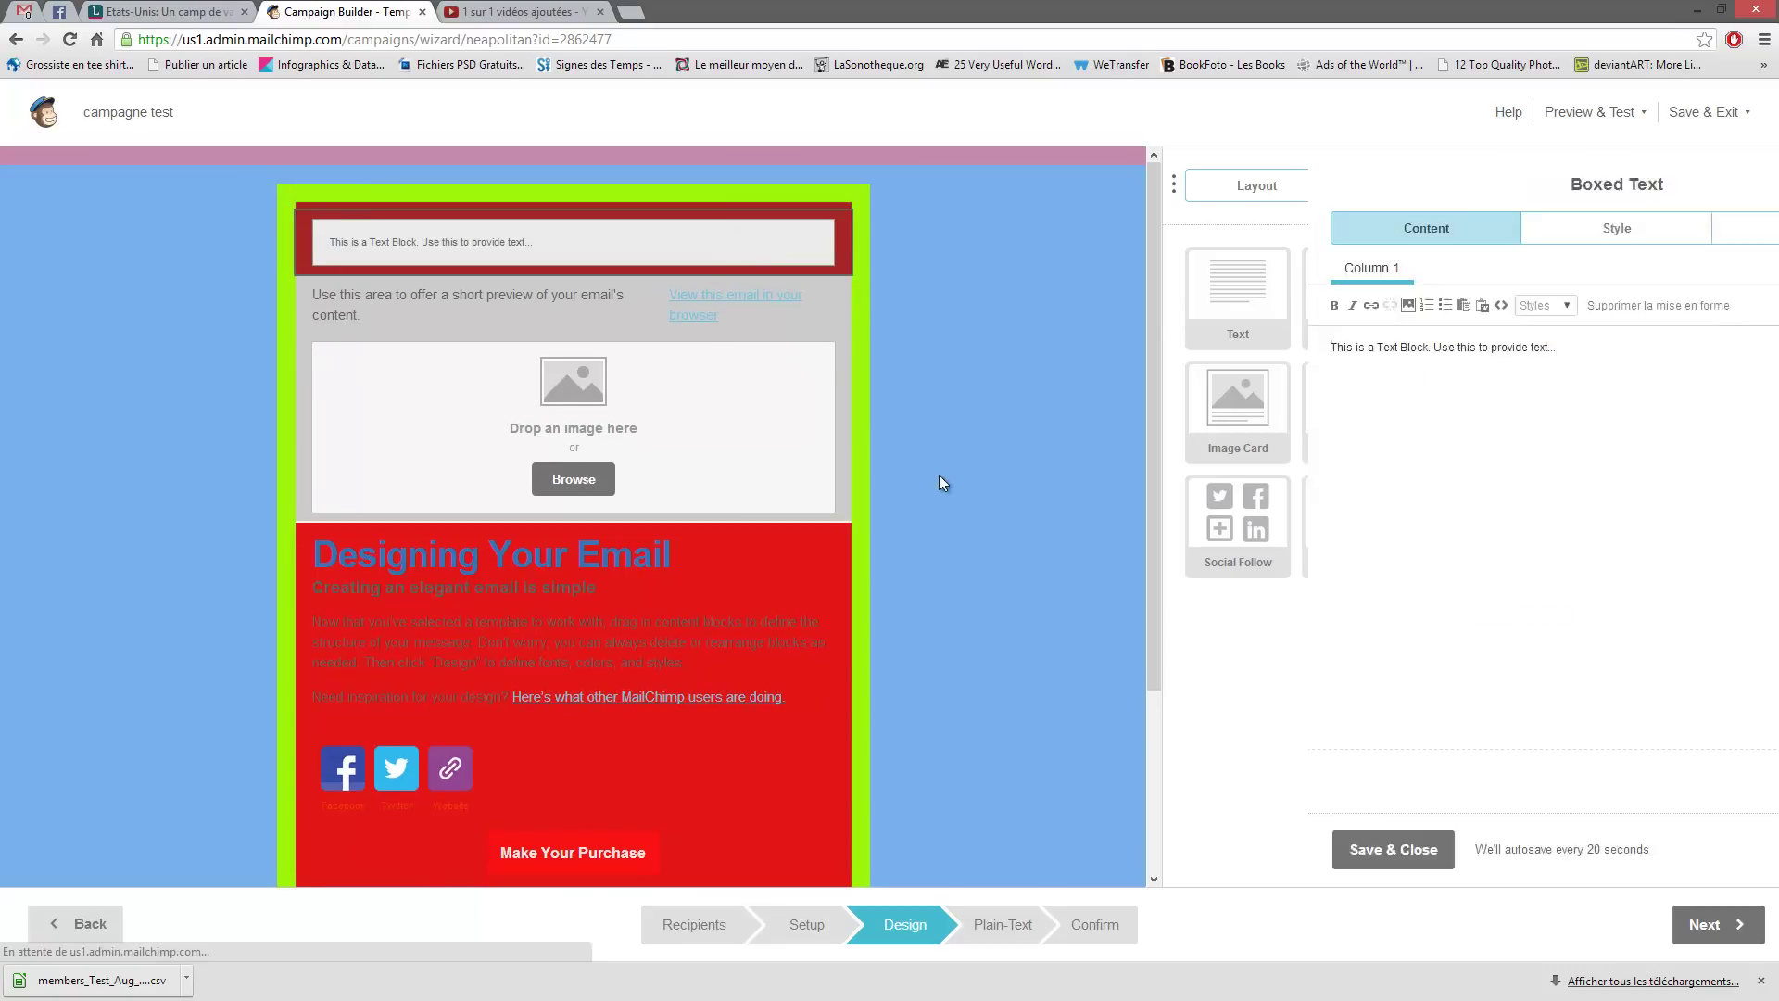
pyautogui.click(1710, 924)
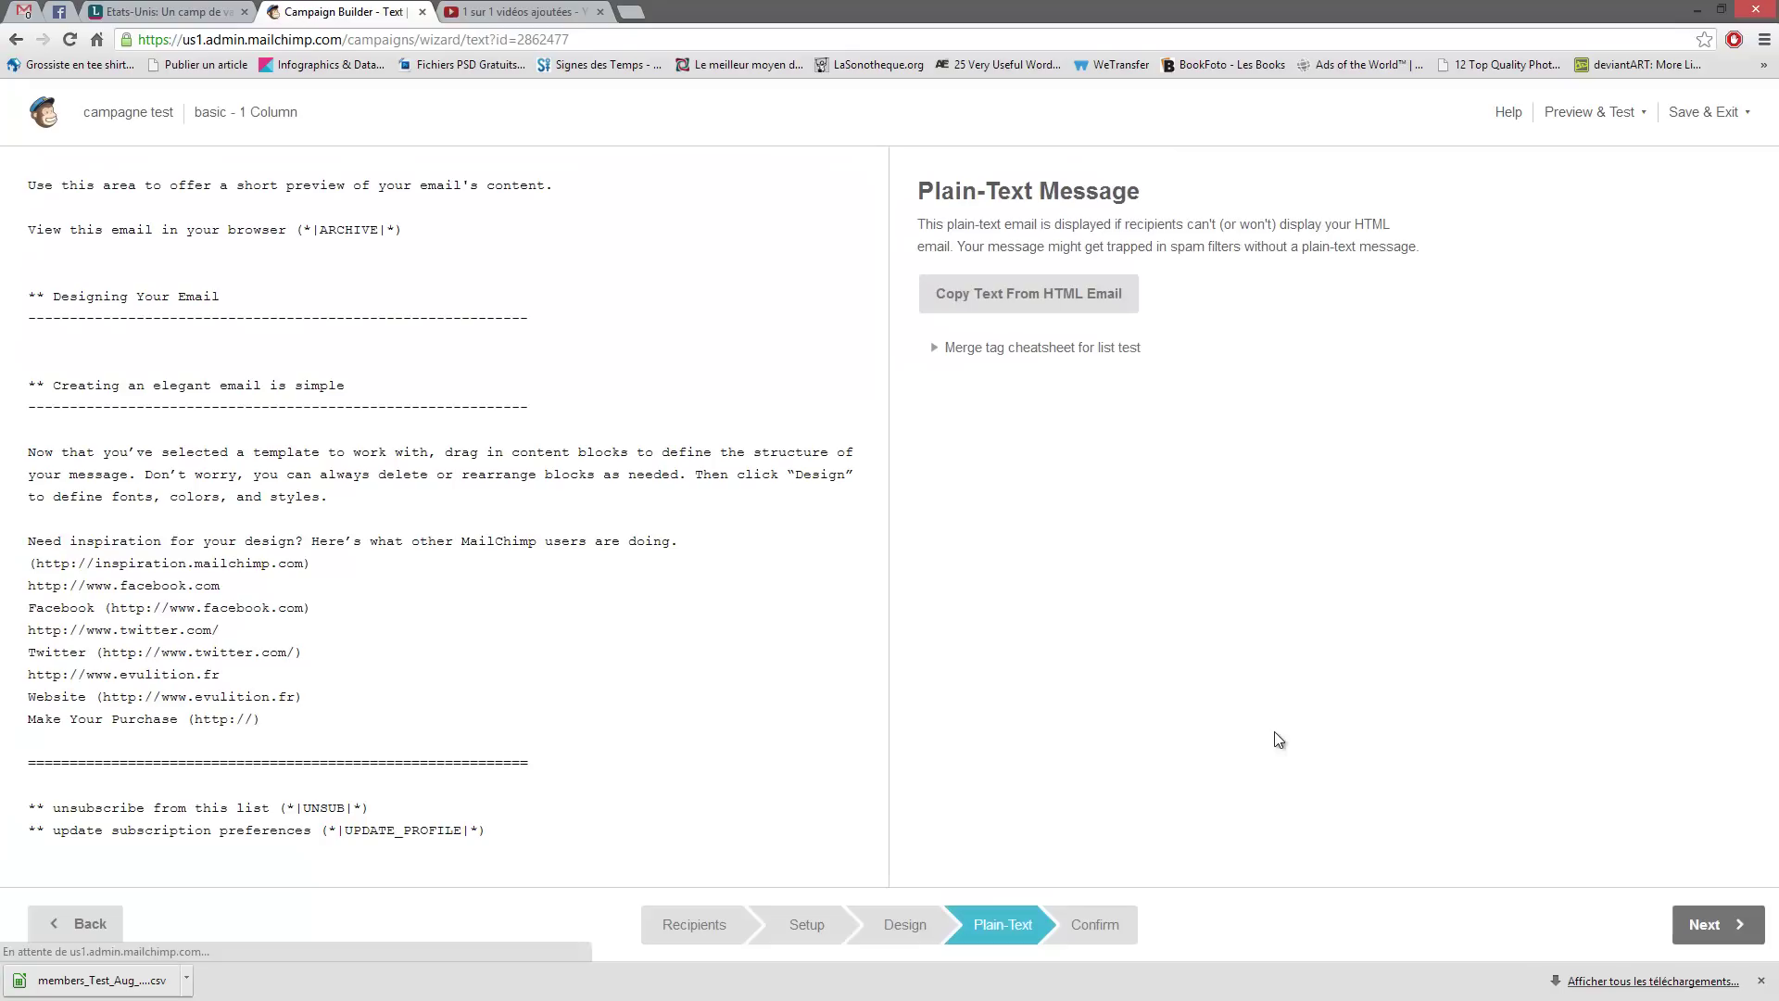
# - Jump to the Confirm step and scroll through its pre-send checklist
pyautogui.click(1093, 925)
pyautogui.scroll(-2, 862, 662)
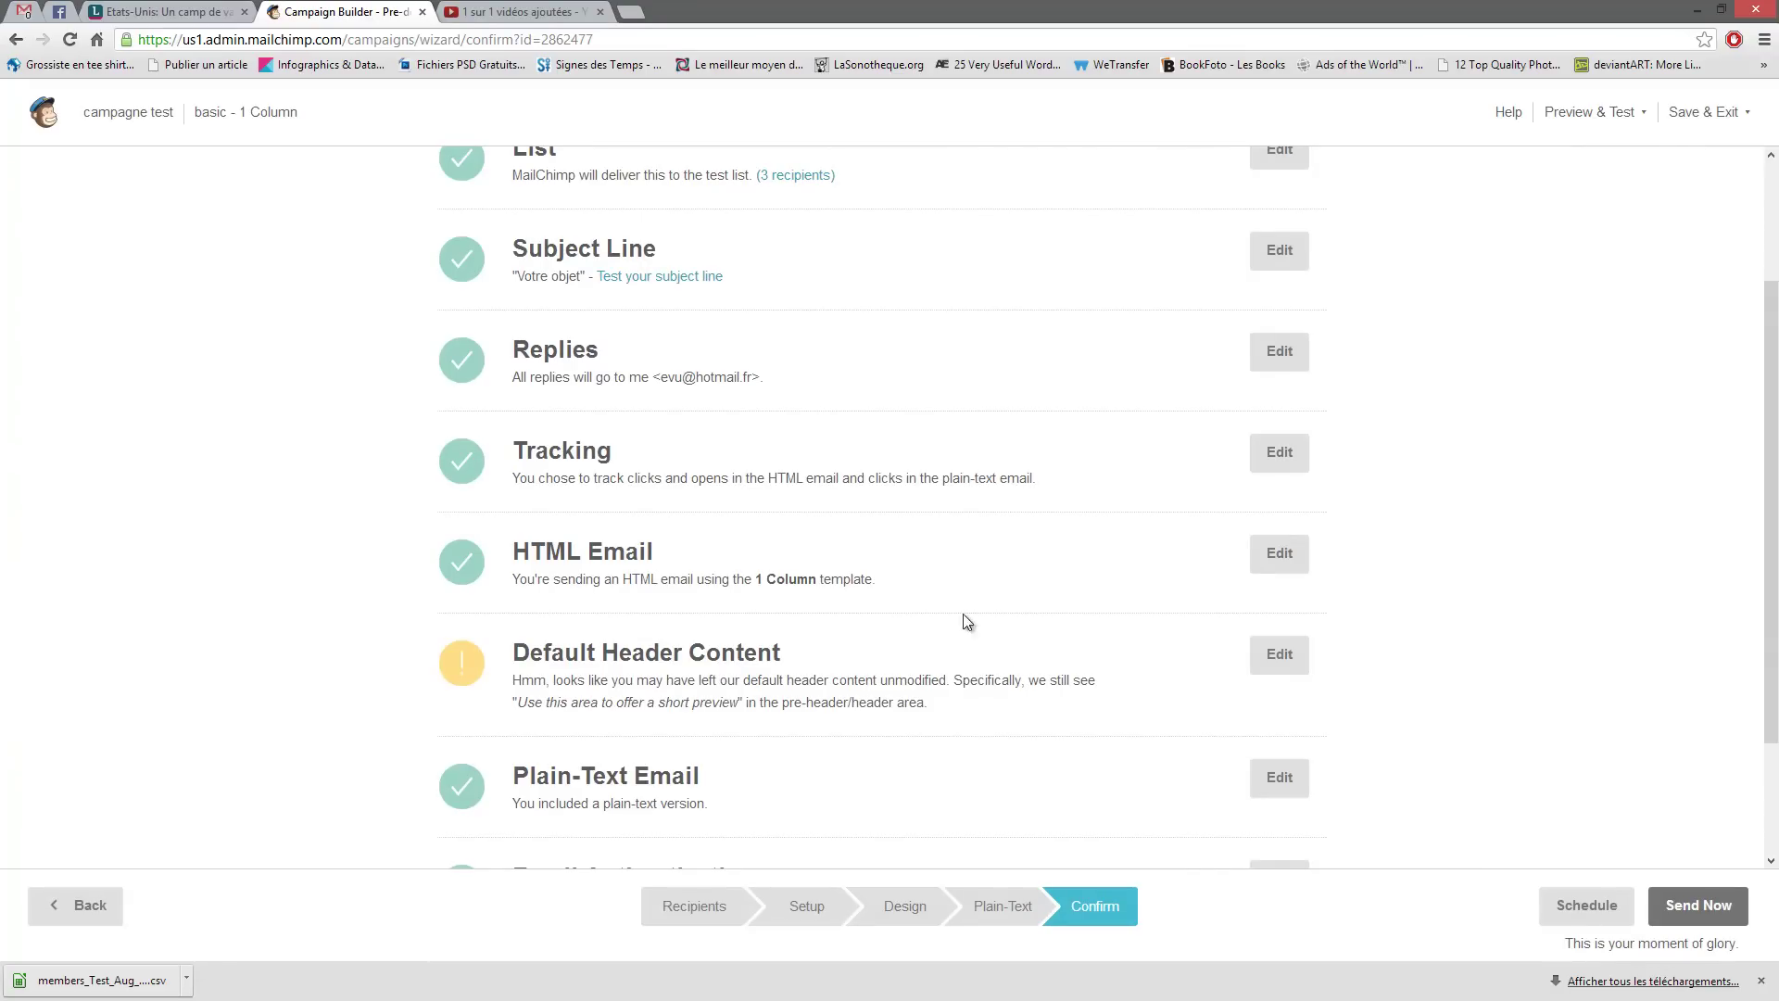
pyautogui.scroll(-2, 1009, 619)
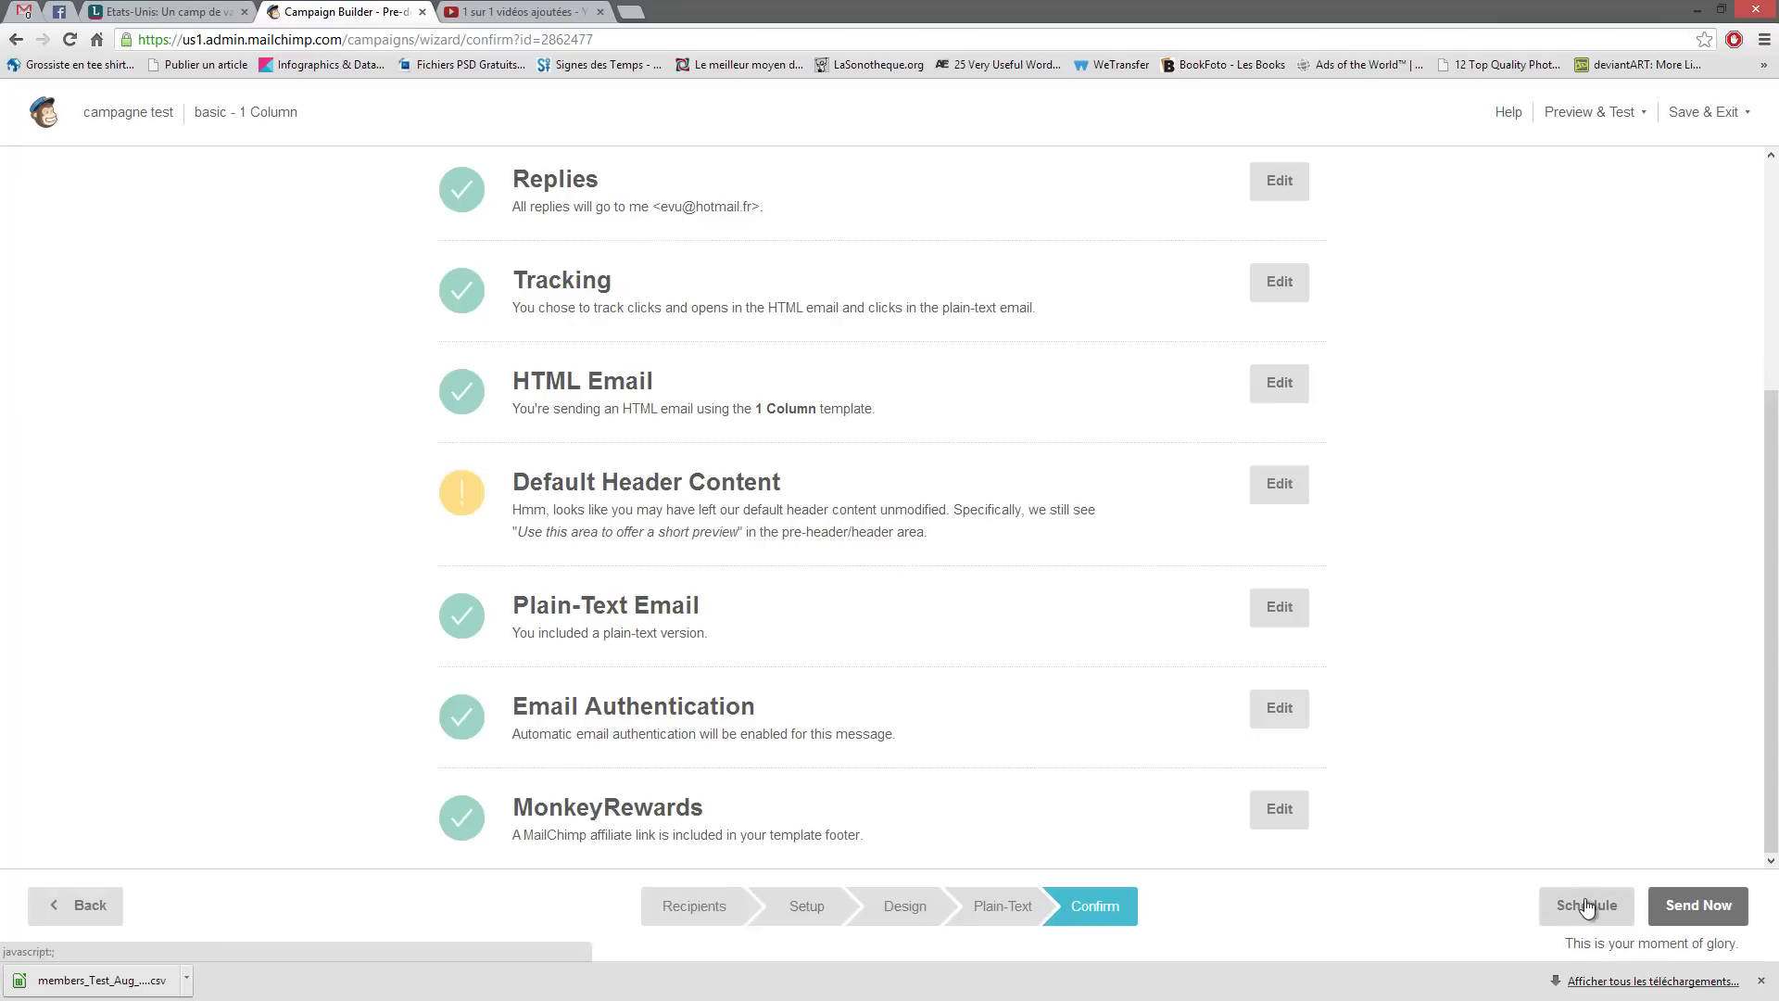
pyautogui.click(1565, 923)
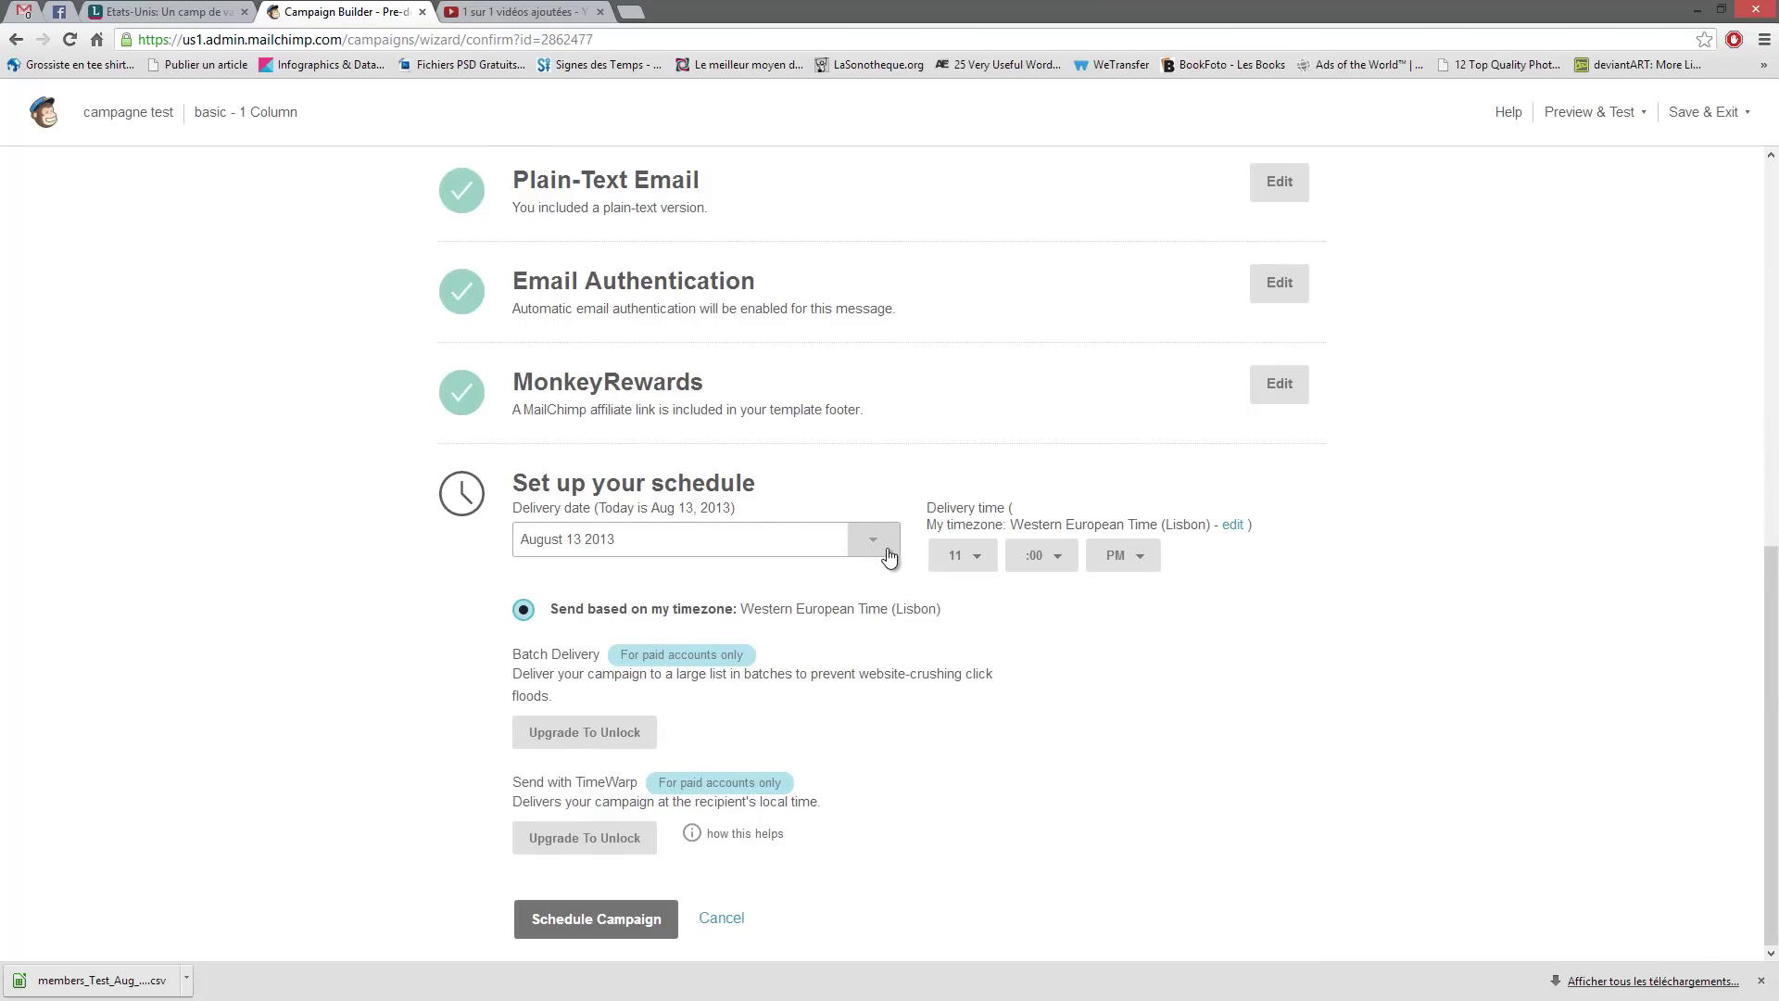
pyautogui.click(873, 539)
pyautogui.click(873, 539)
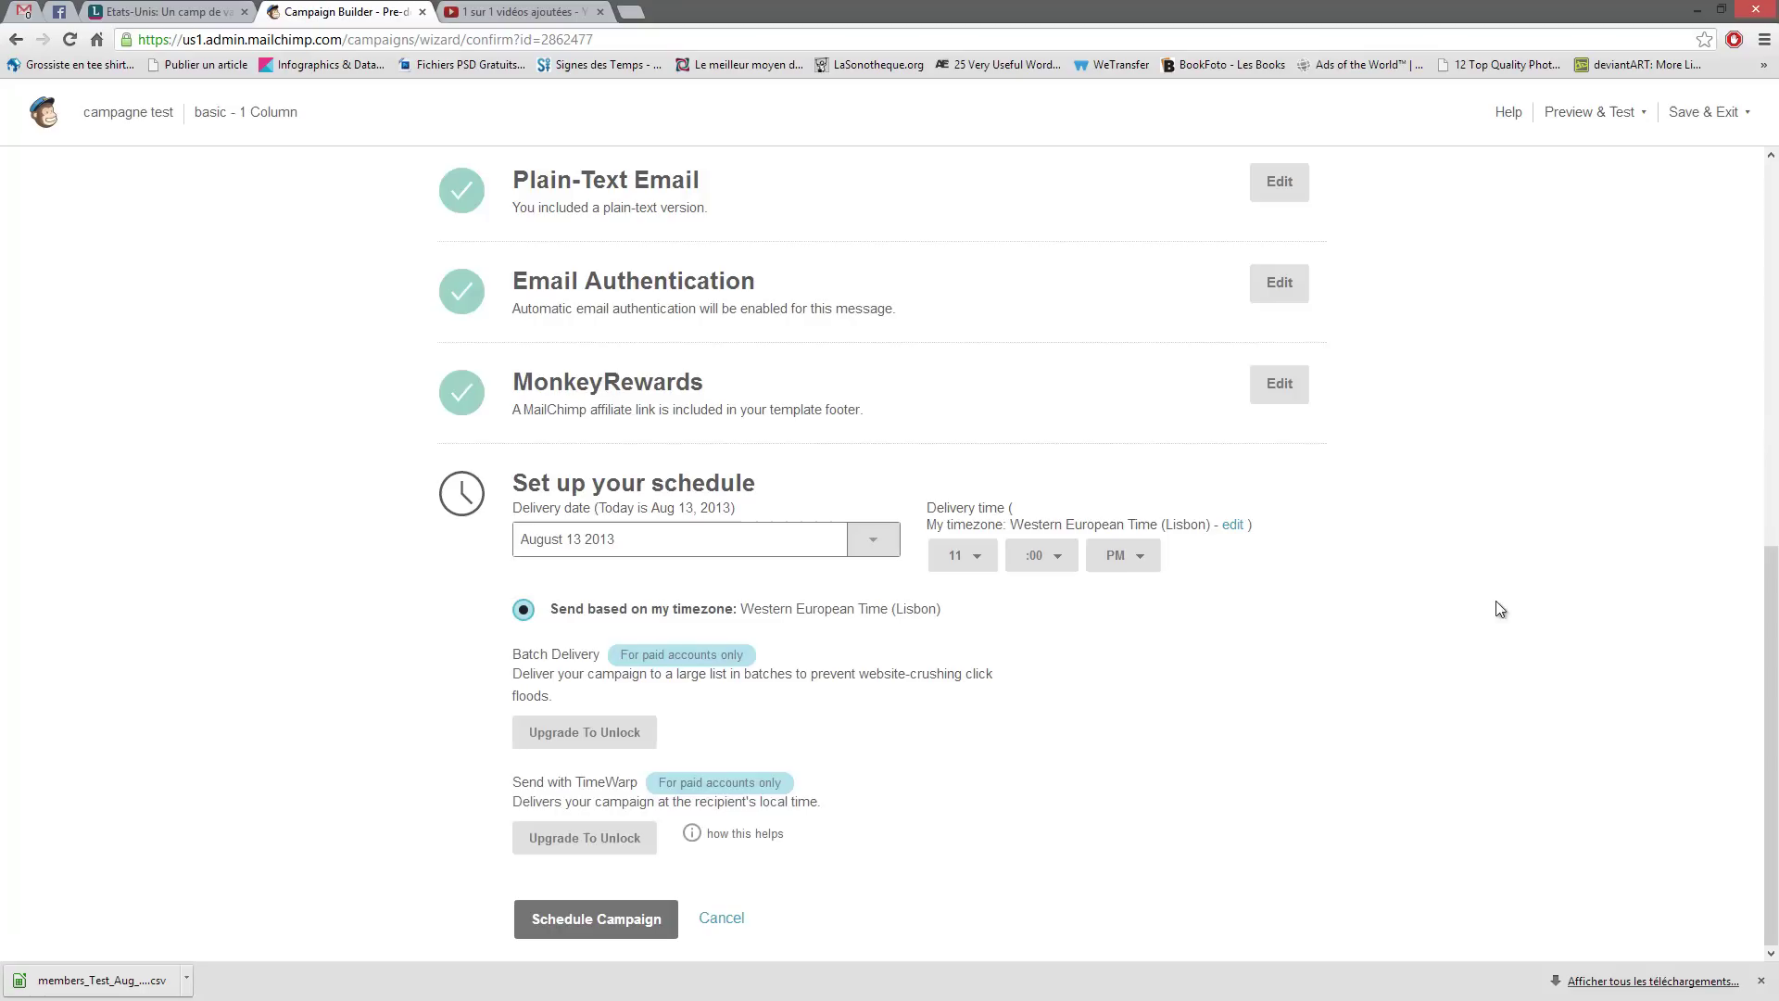
pyautogui.click(730, 924)
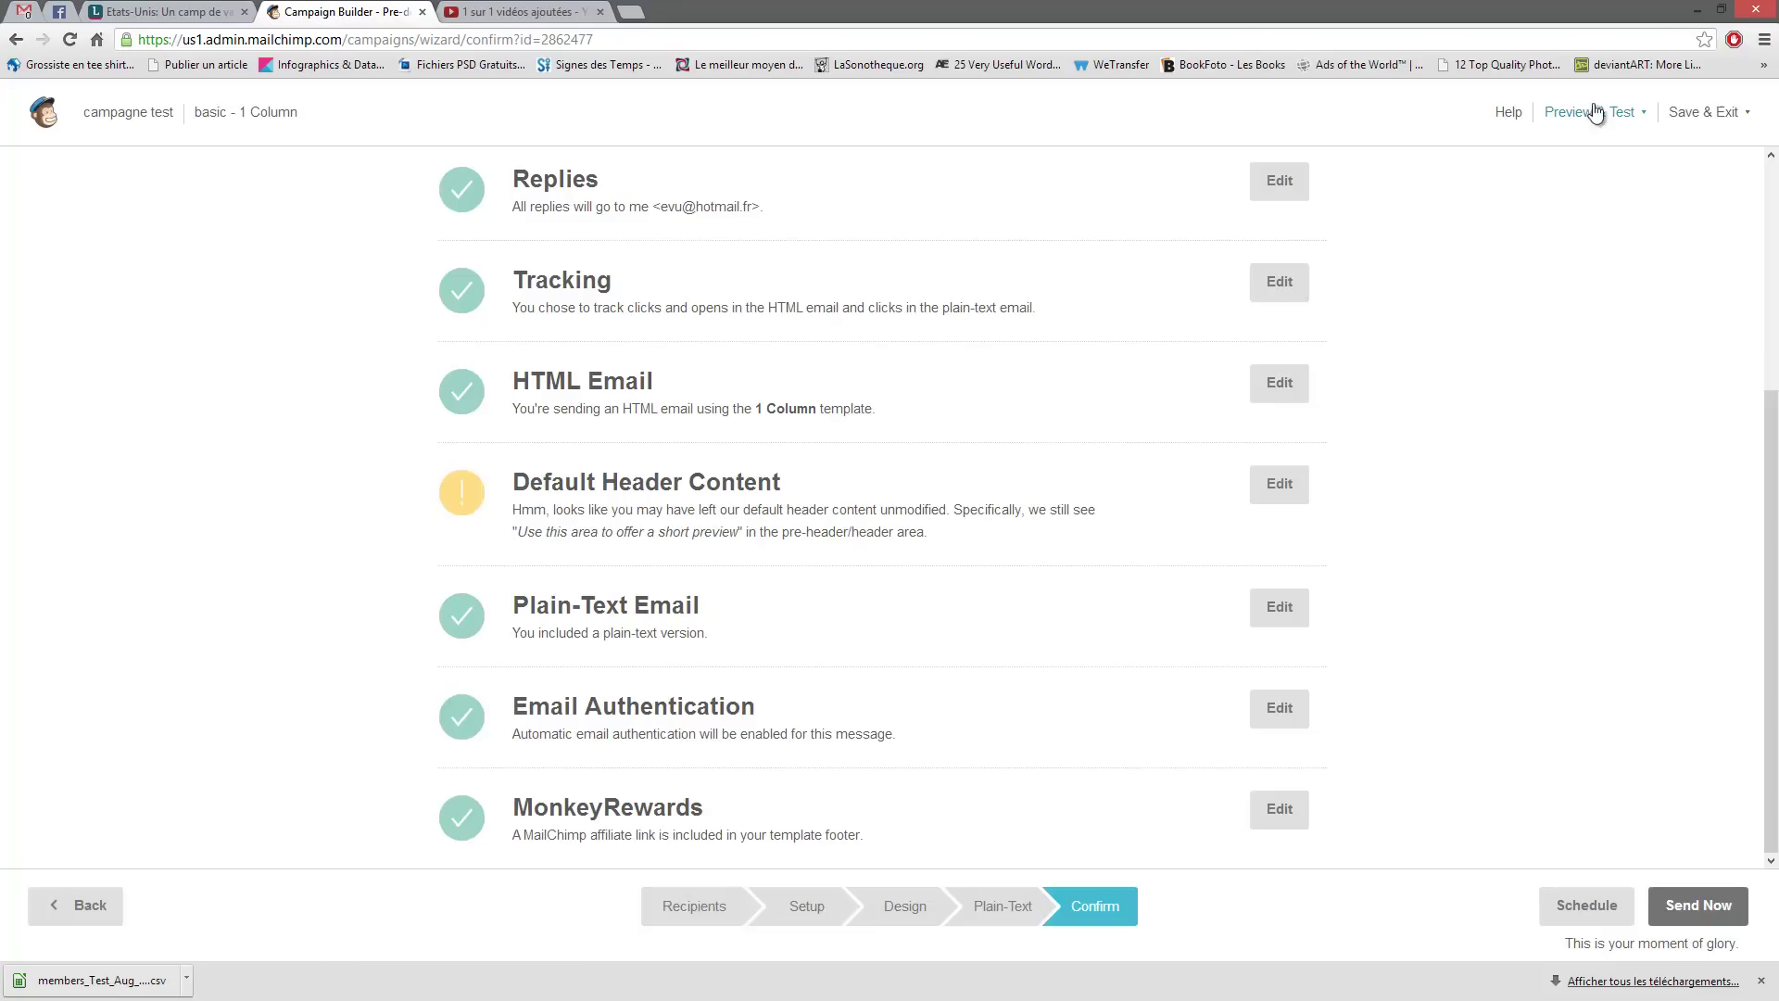
# - Open a popup preview of the email and scroll through the desktop version
pyautogui.click(1639, 117)
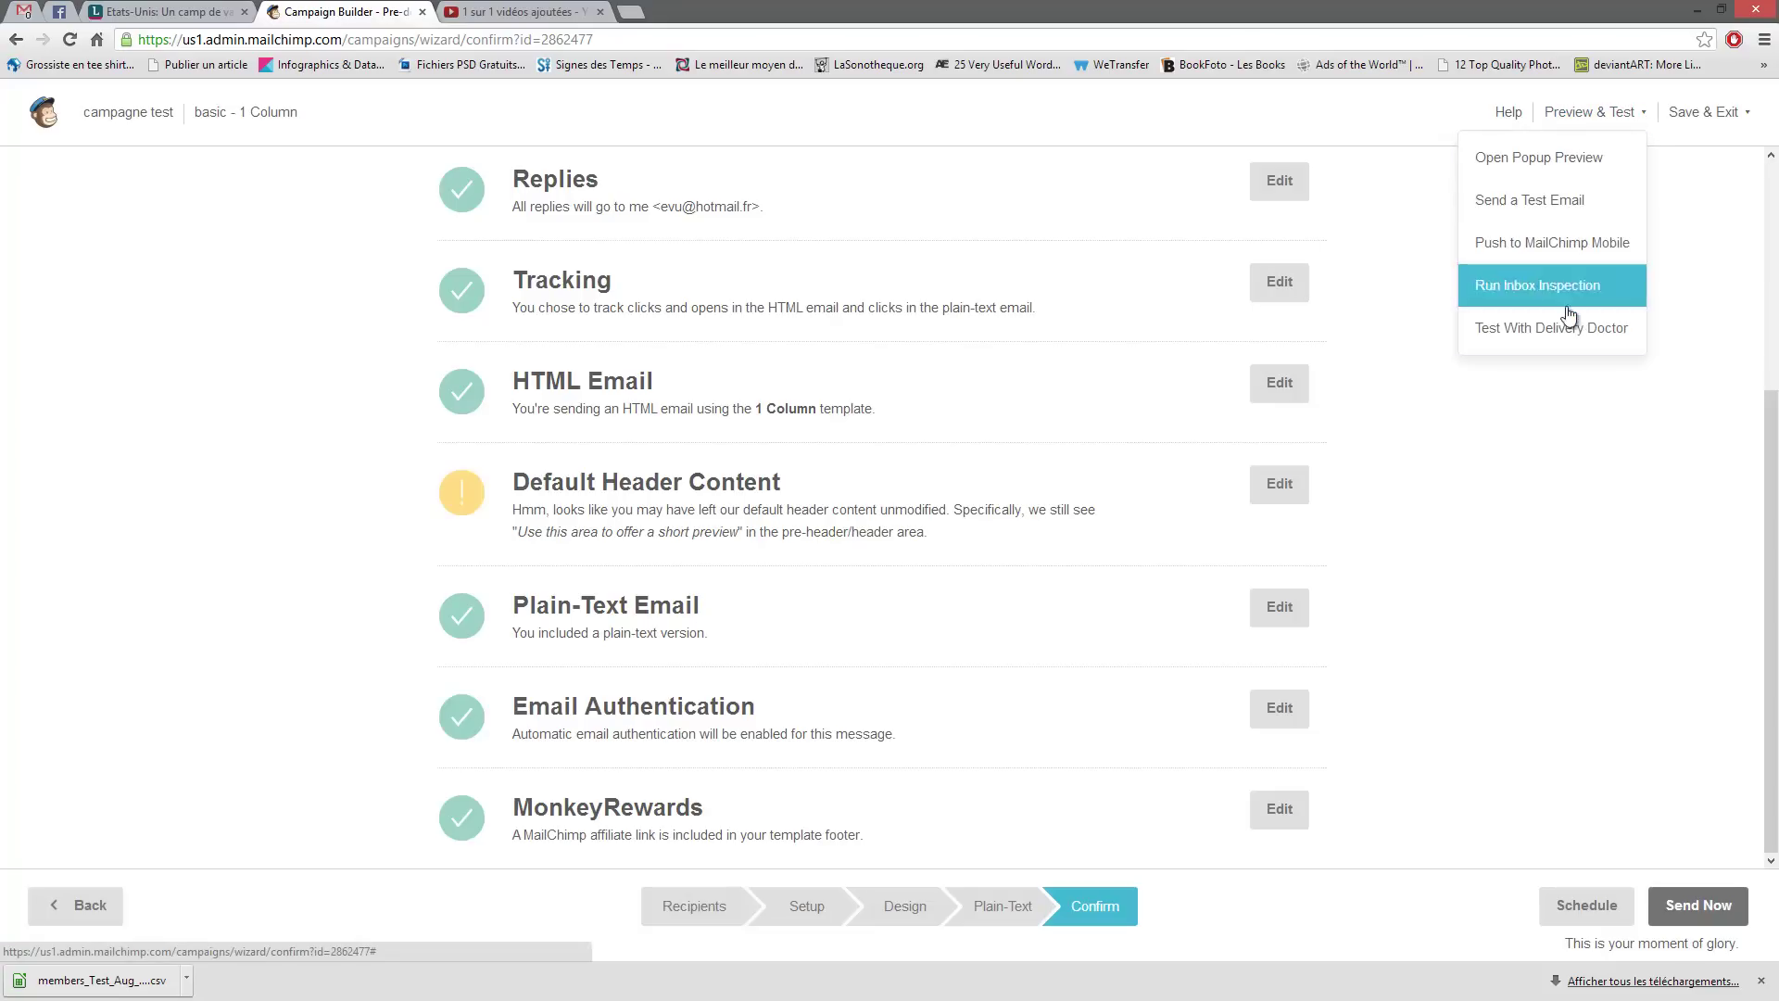
pyautogui.click(1540, 157)
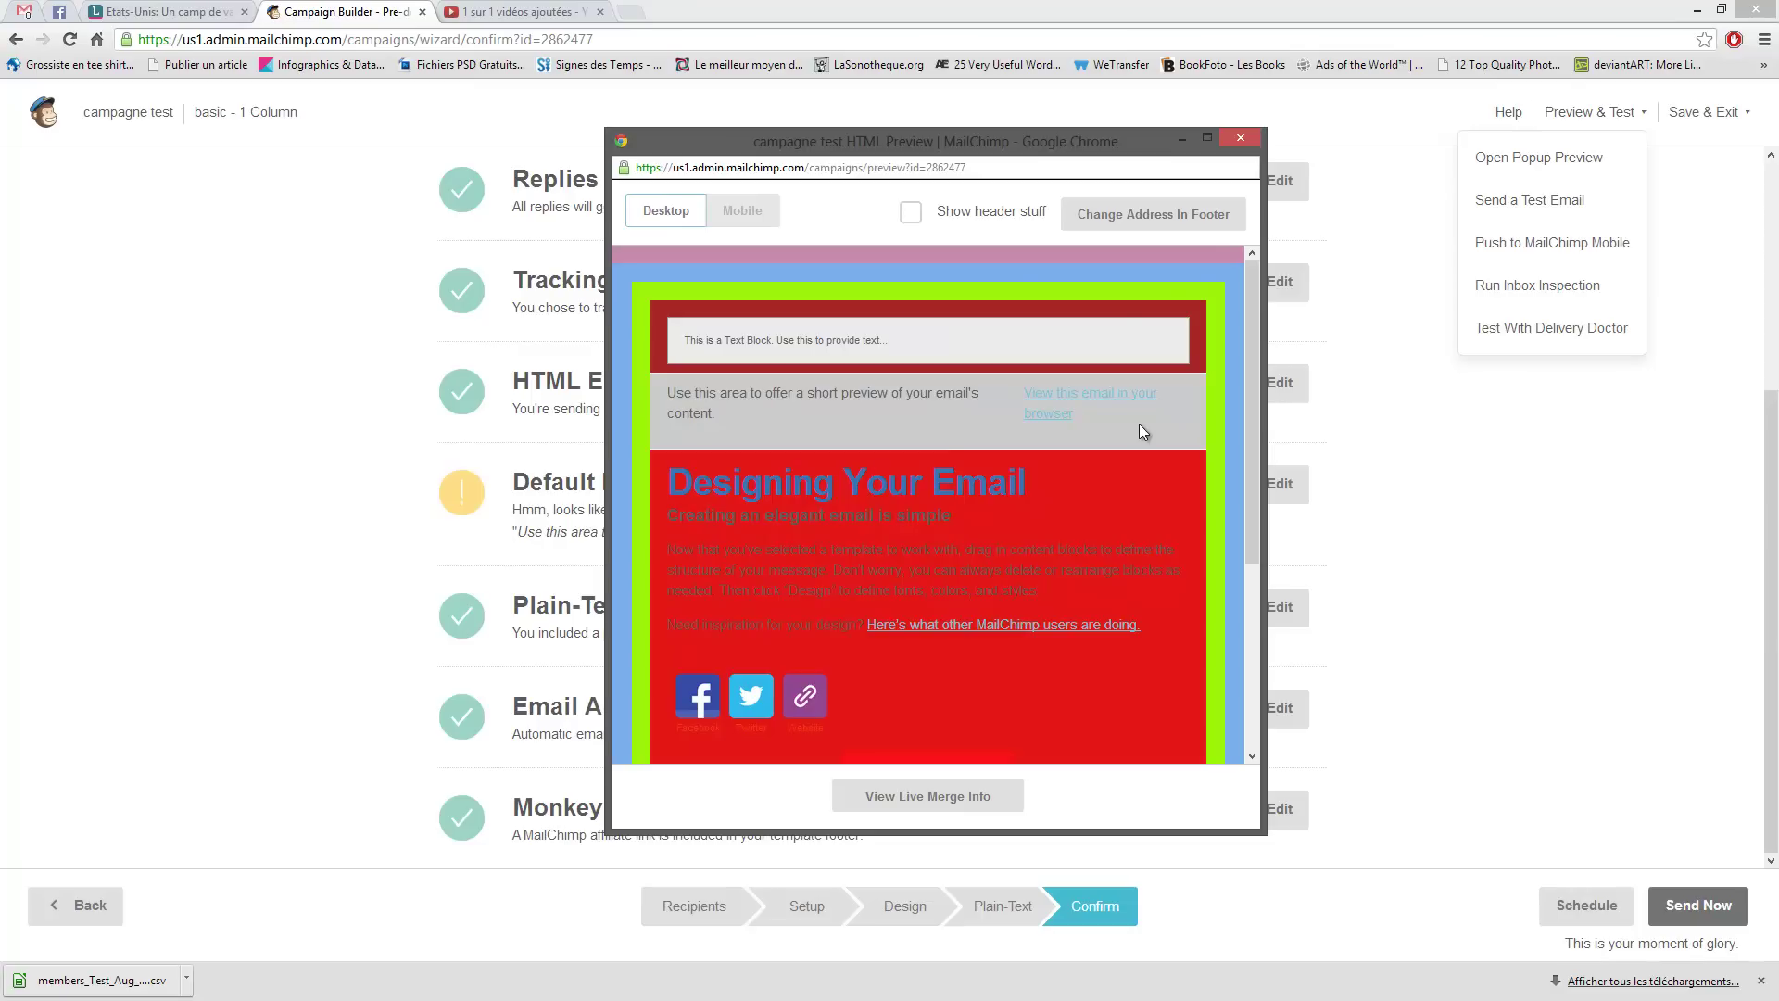
pyautogui.scroll(-3, 1040, 452)
pyautogui.scroll(3, 1069, 459)
pyautogui.scroll(-3, 1054, 496)
pyautogui.scroll(3, 1066, 488)
# - View the email in the Mobile preview, then close the popup
pyautogui.click(739, 212)
pyautogui.scroll(-5, 1041, 404)
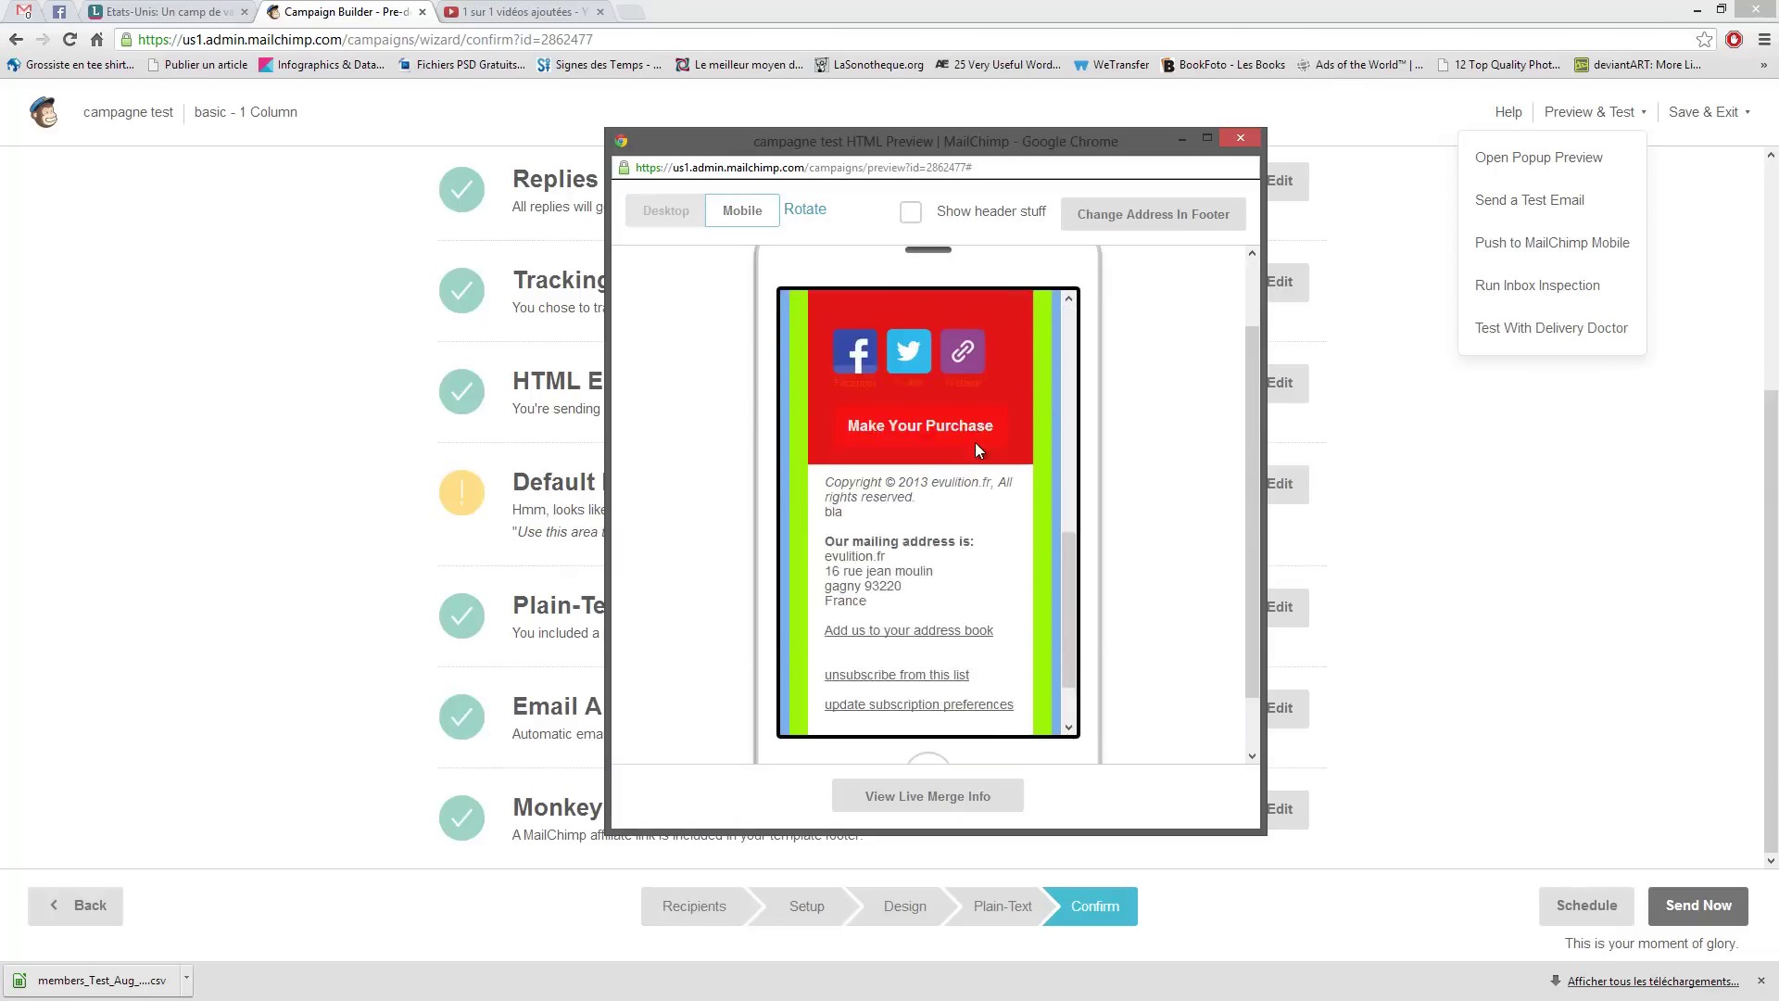
pyautogui.scroll(5, 974, 442)
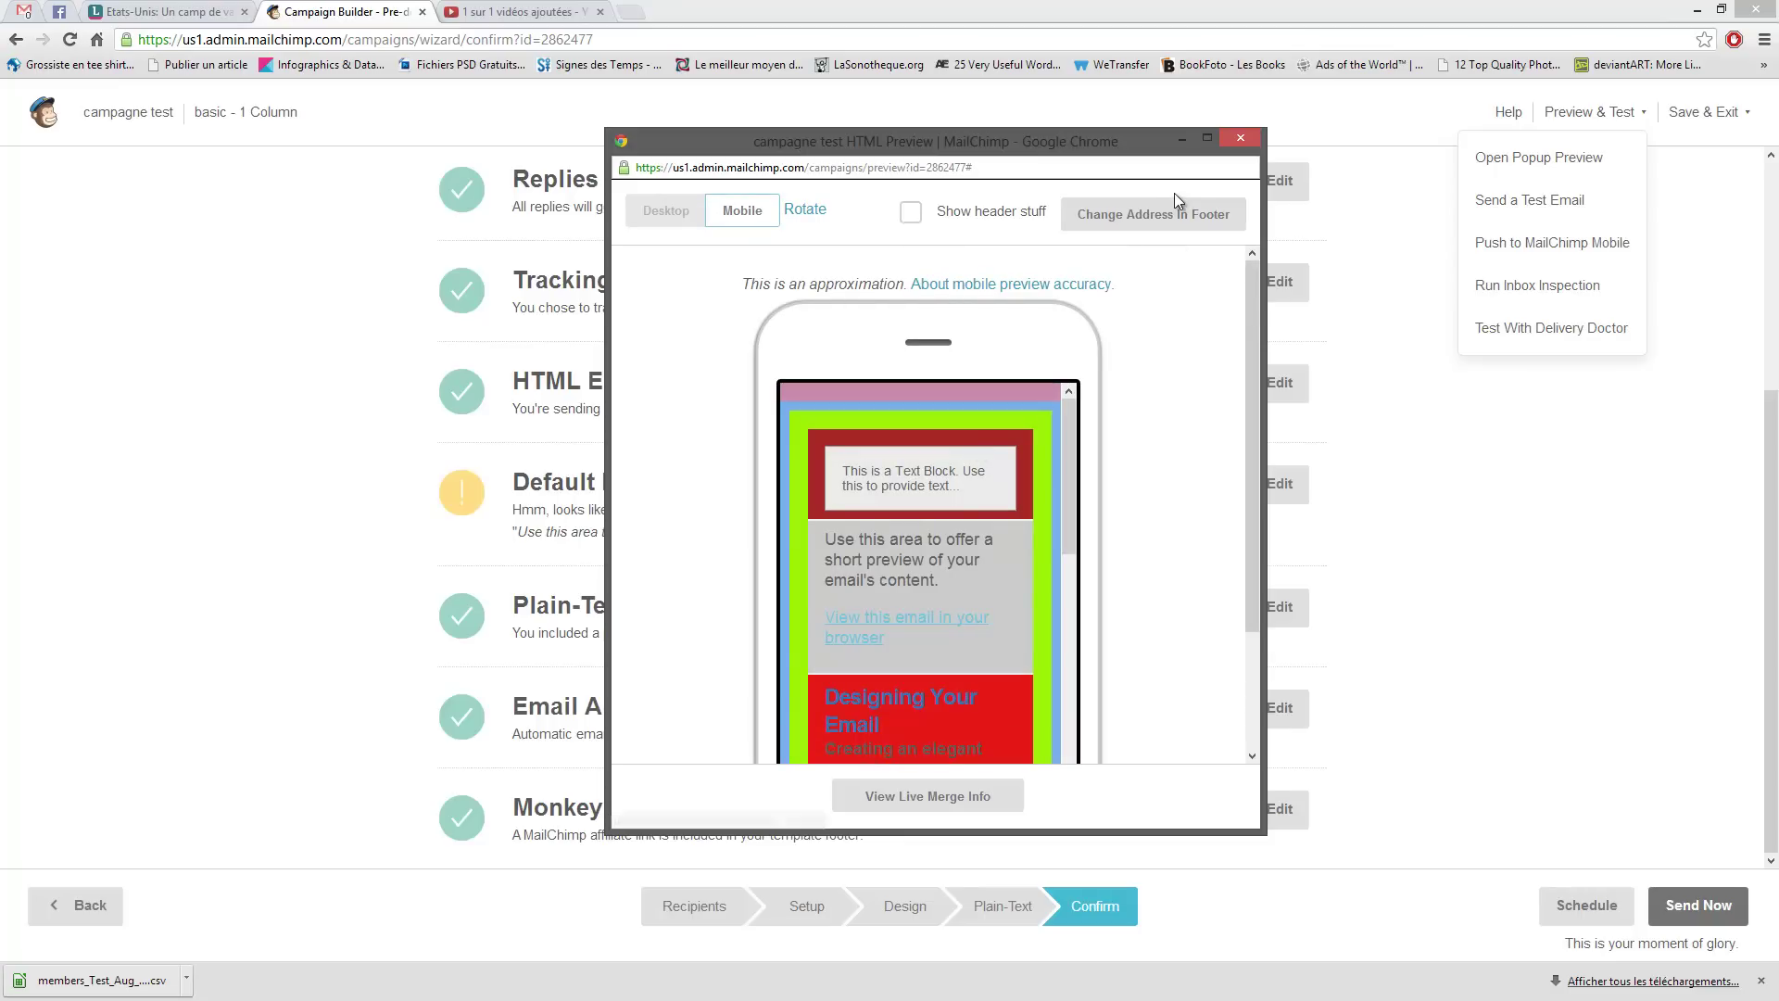
pyautogui.click(1239, 138)
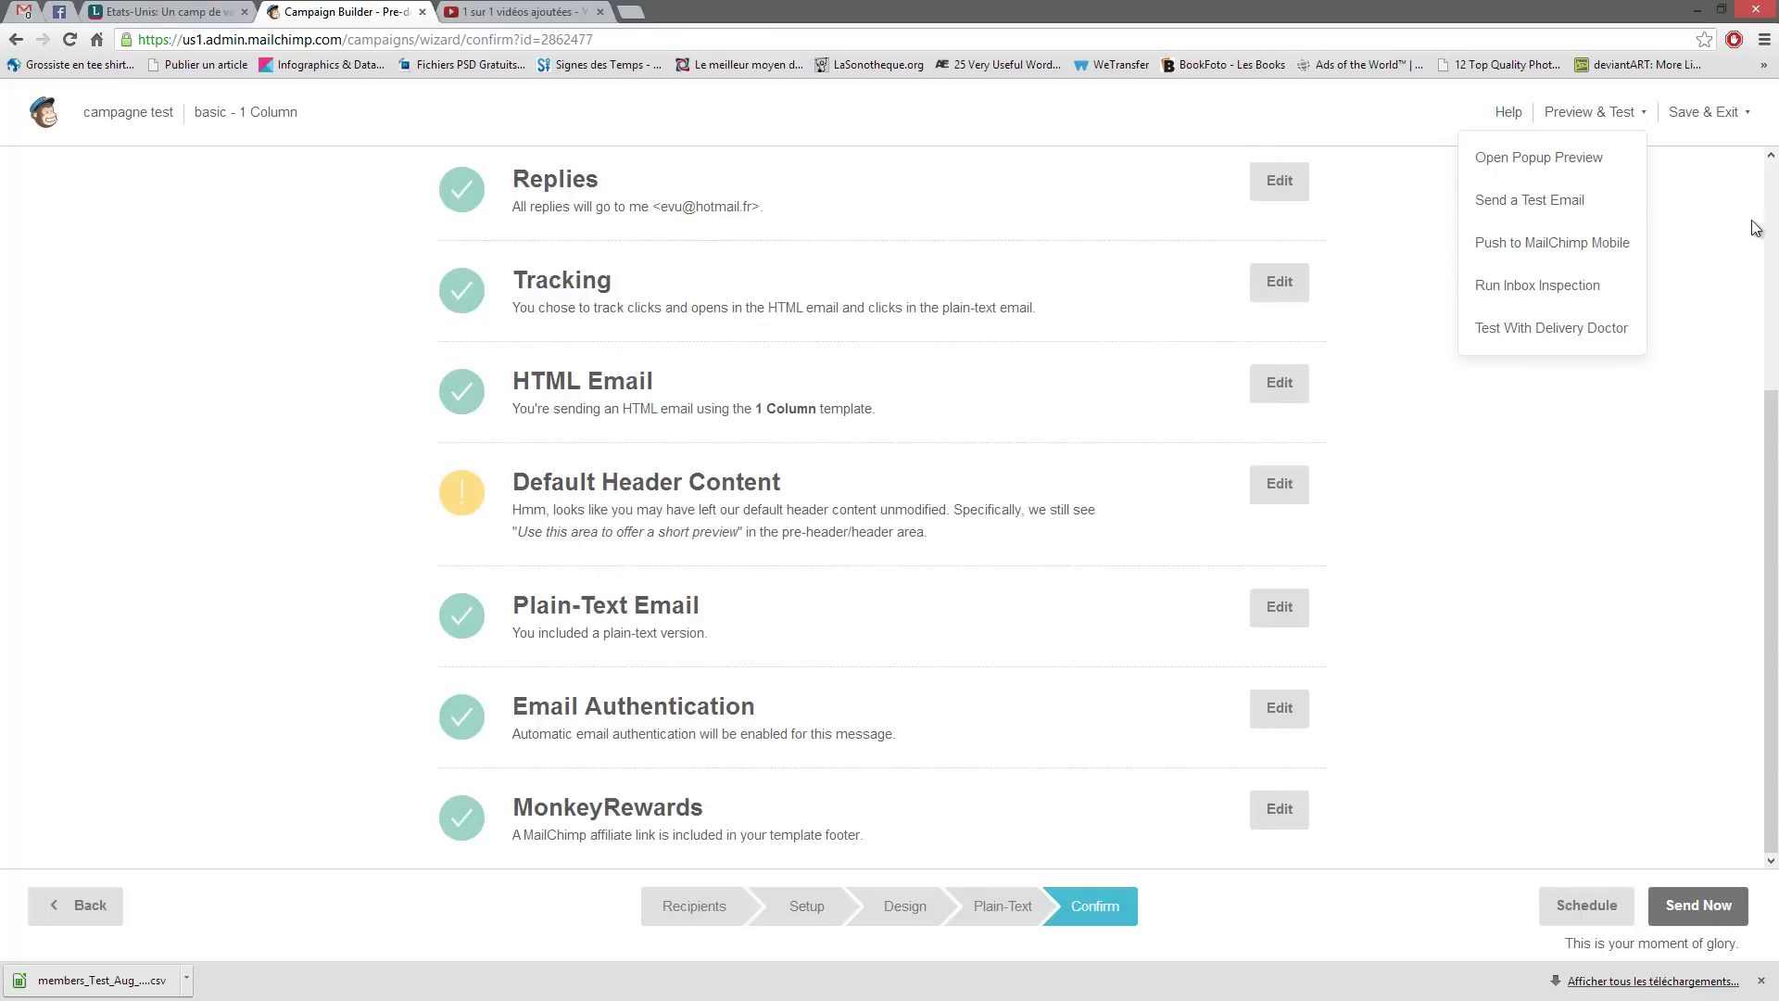
# - Cancel the Send a Test Email form and go back to edit the Default Header Content
pyautogui.click(1486, 211)
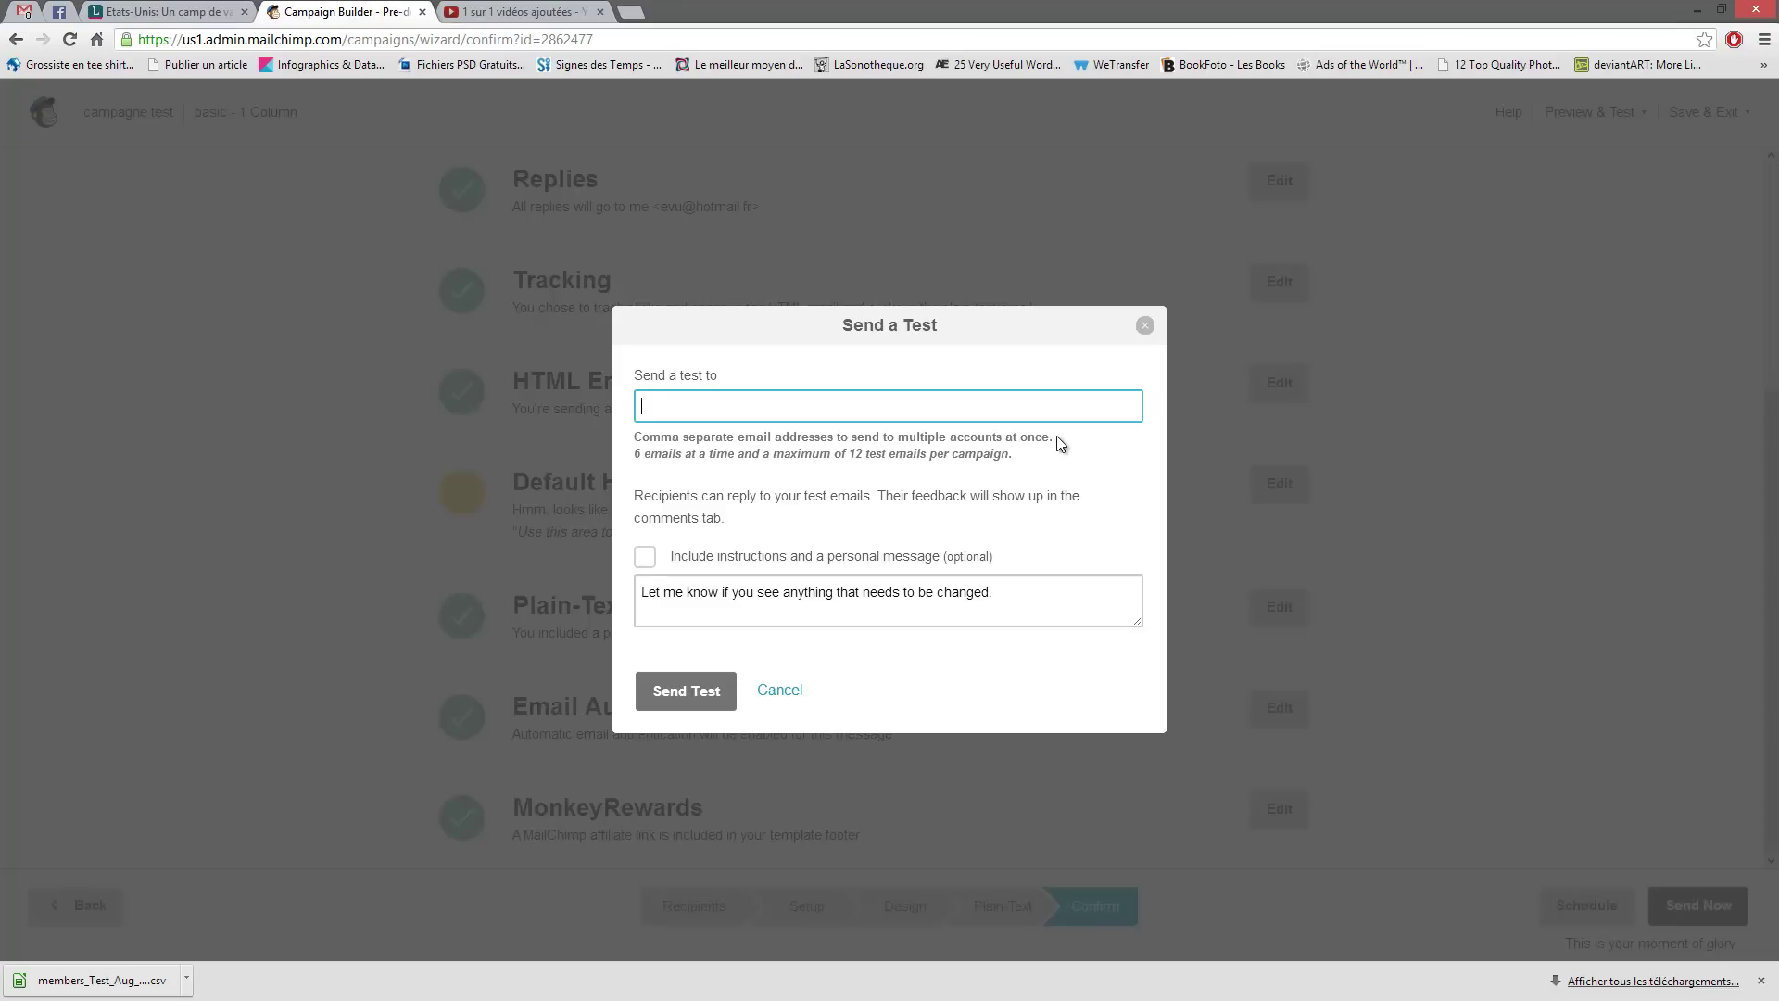
pyautogui.click(1145, 328)
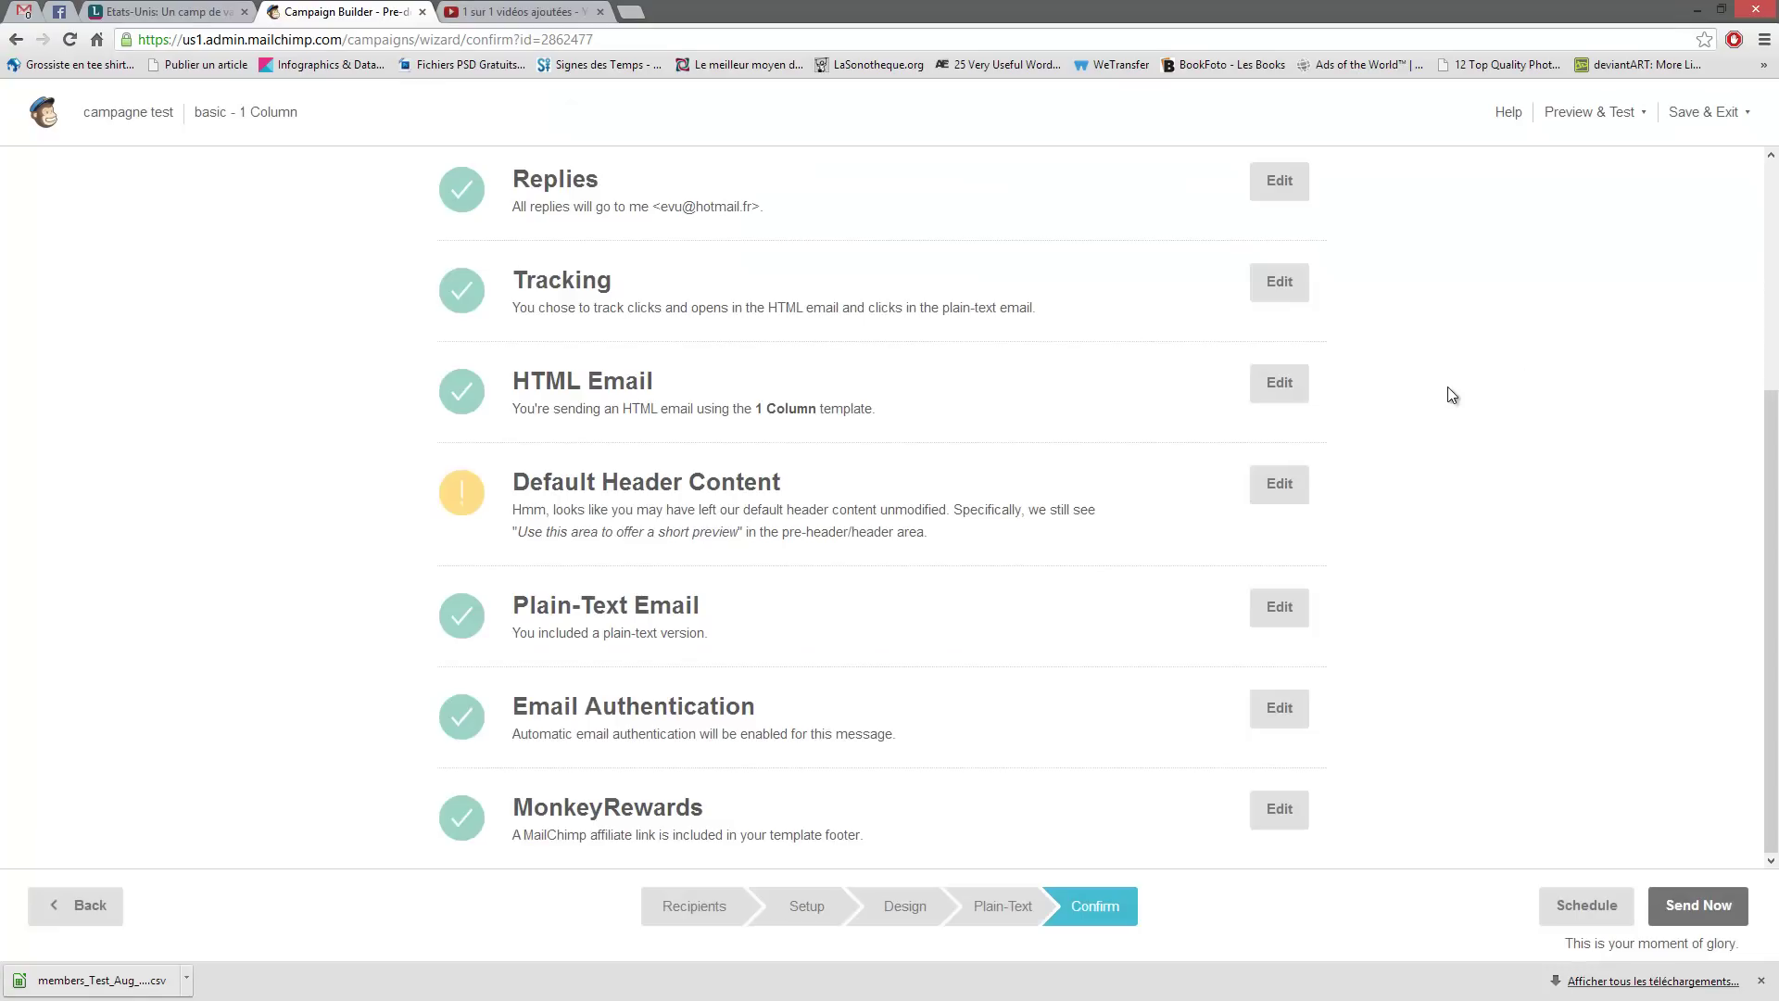
pyautogui.scroll(4, 1440, 426)
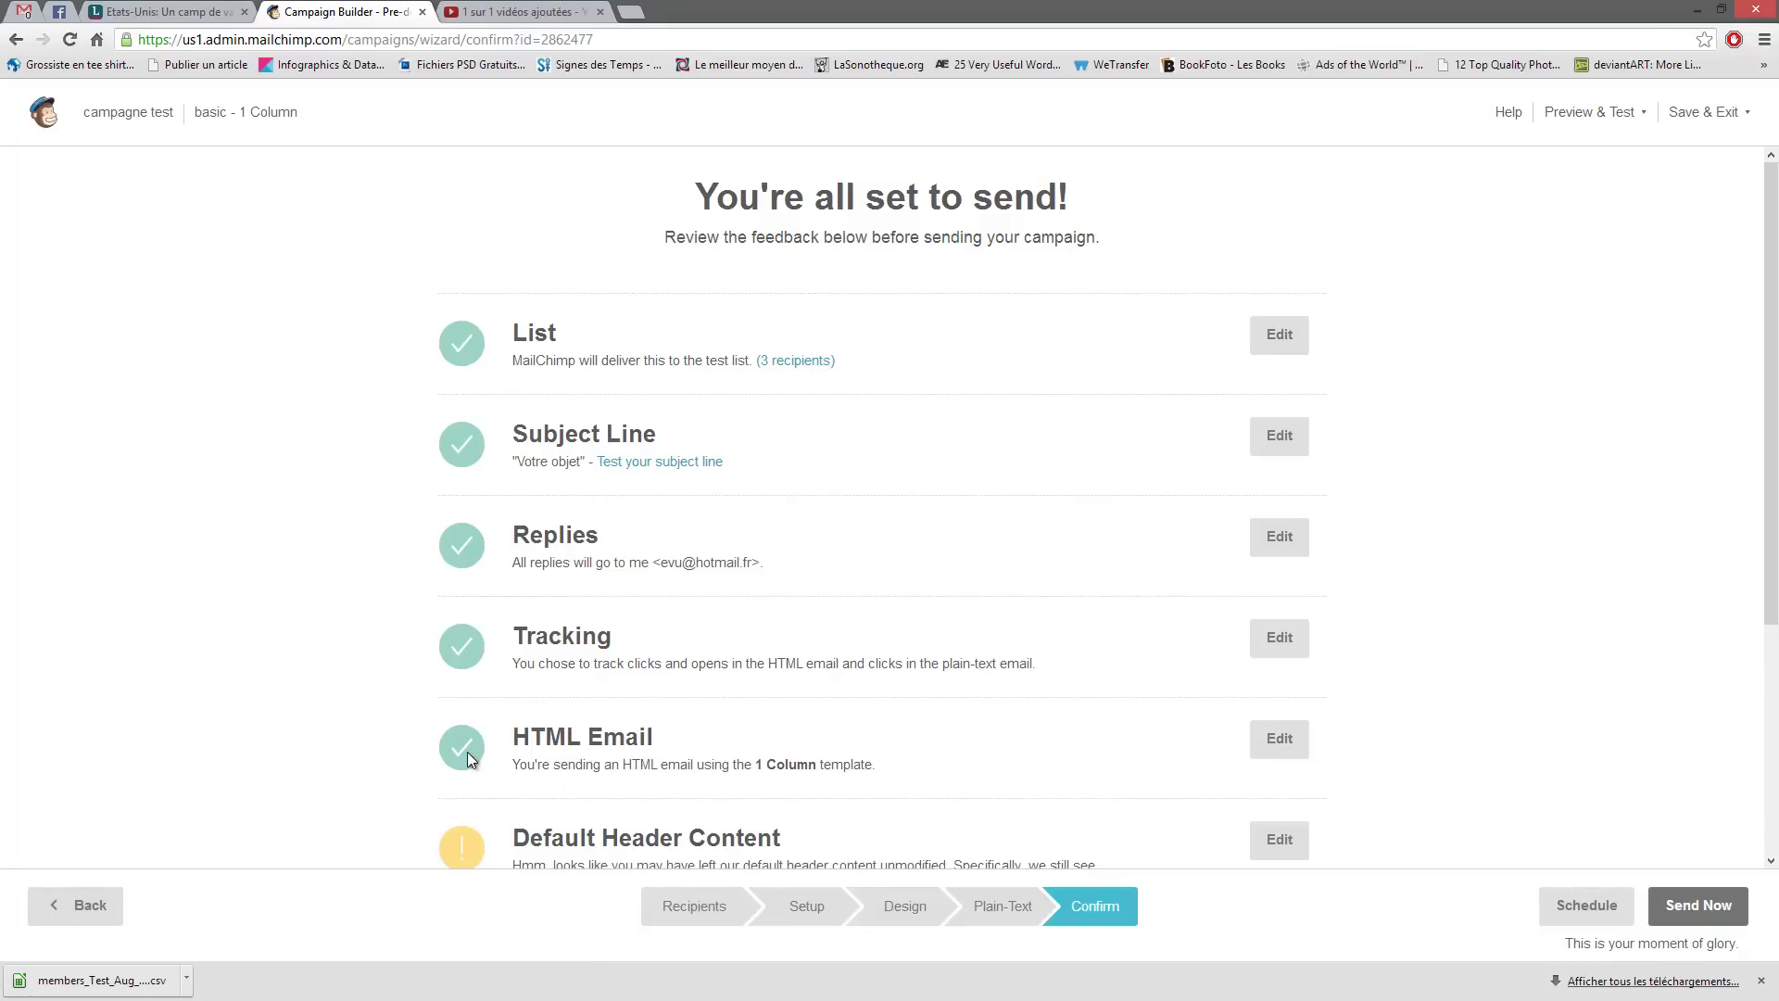
pyautogui.click(1267, 851)
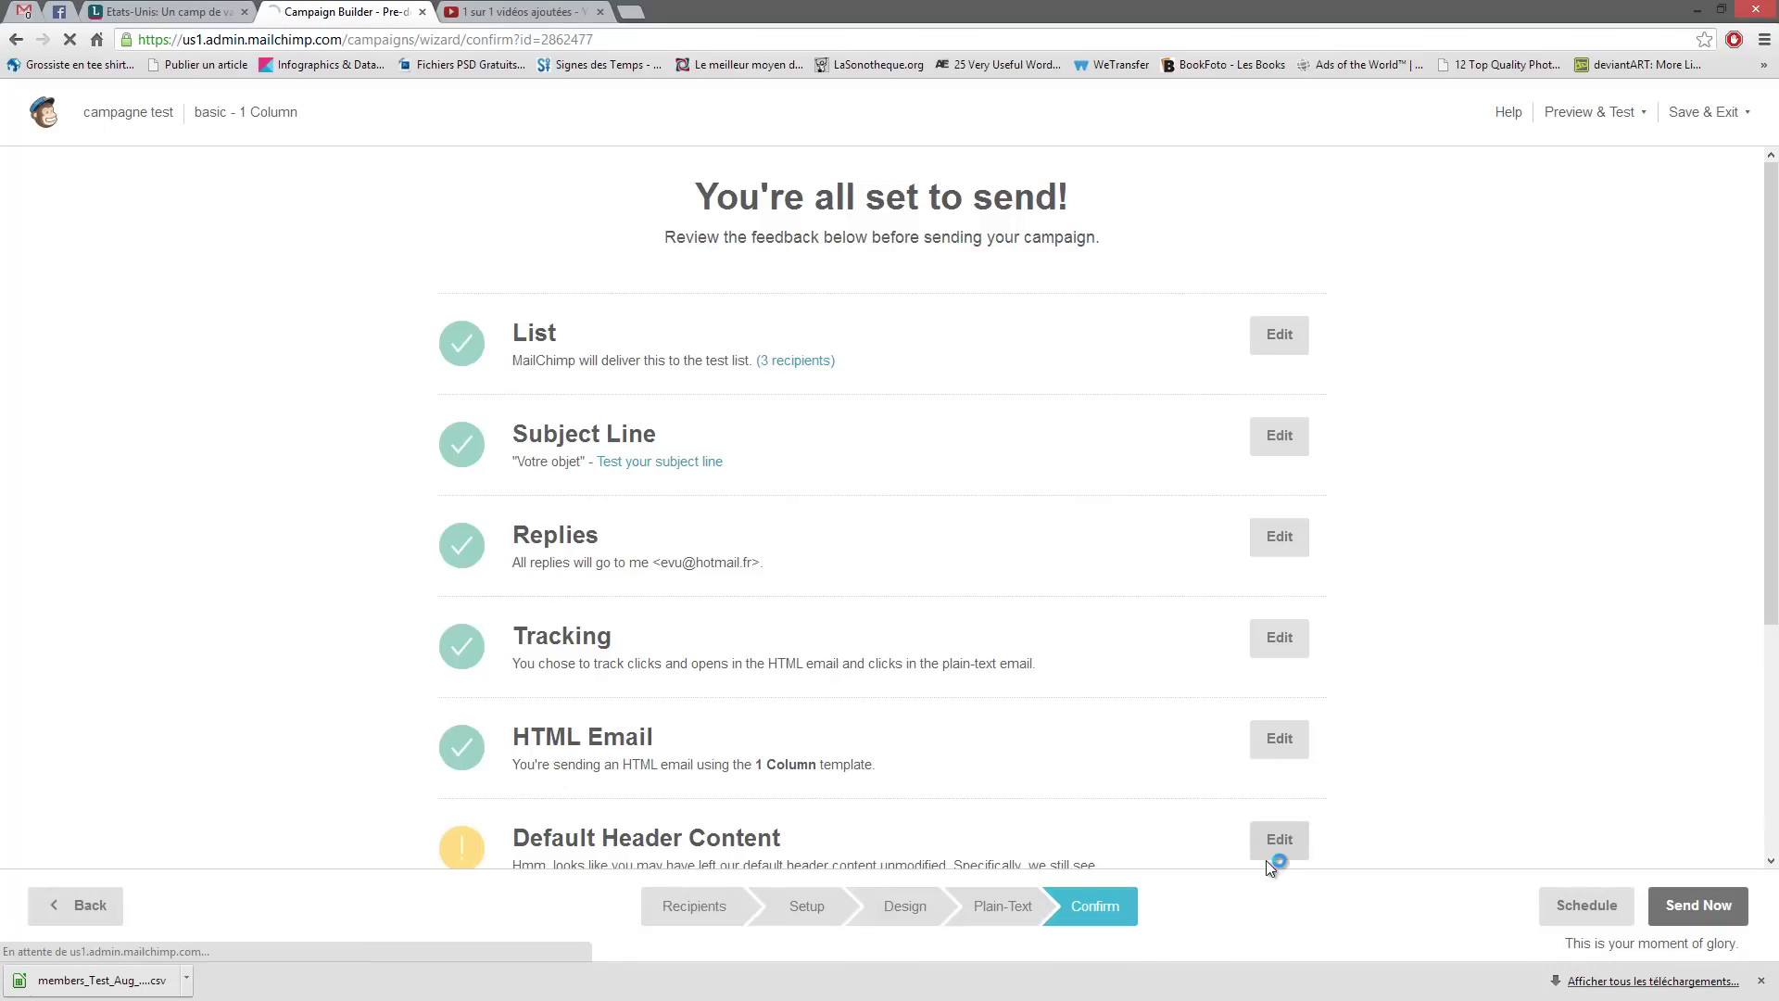